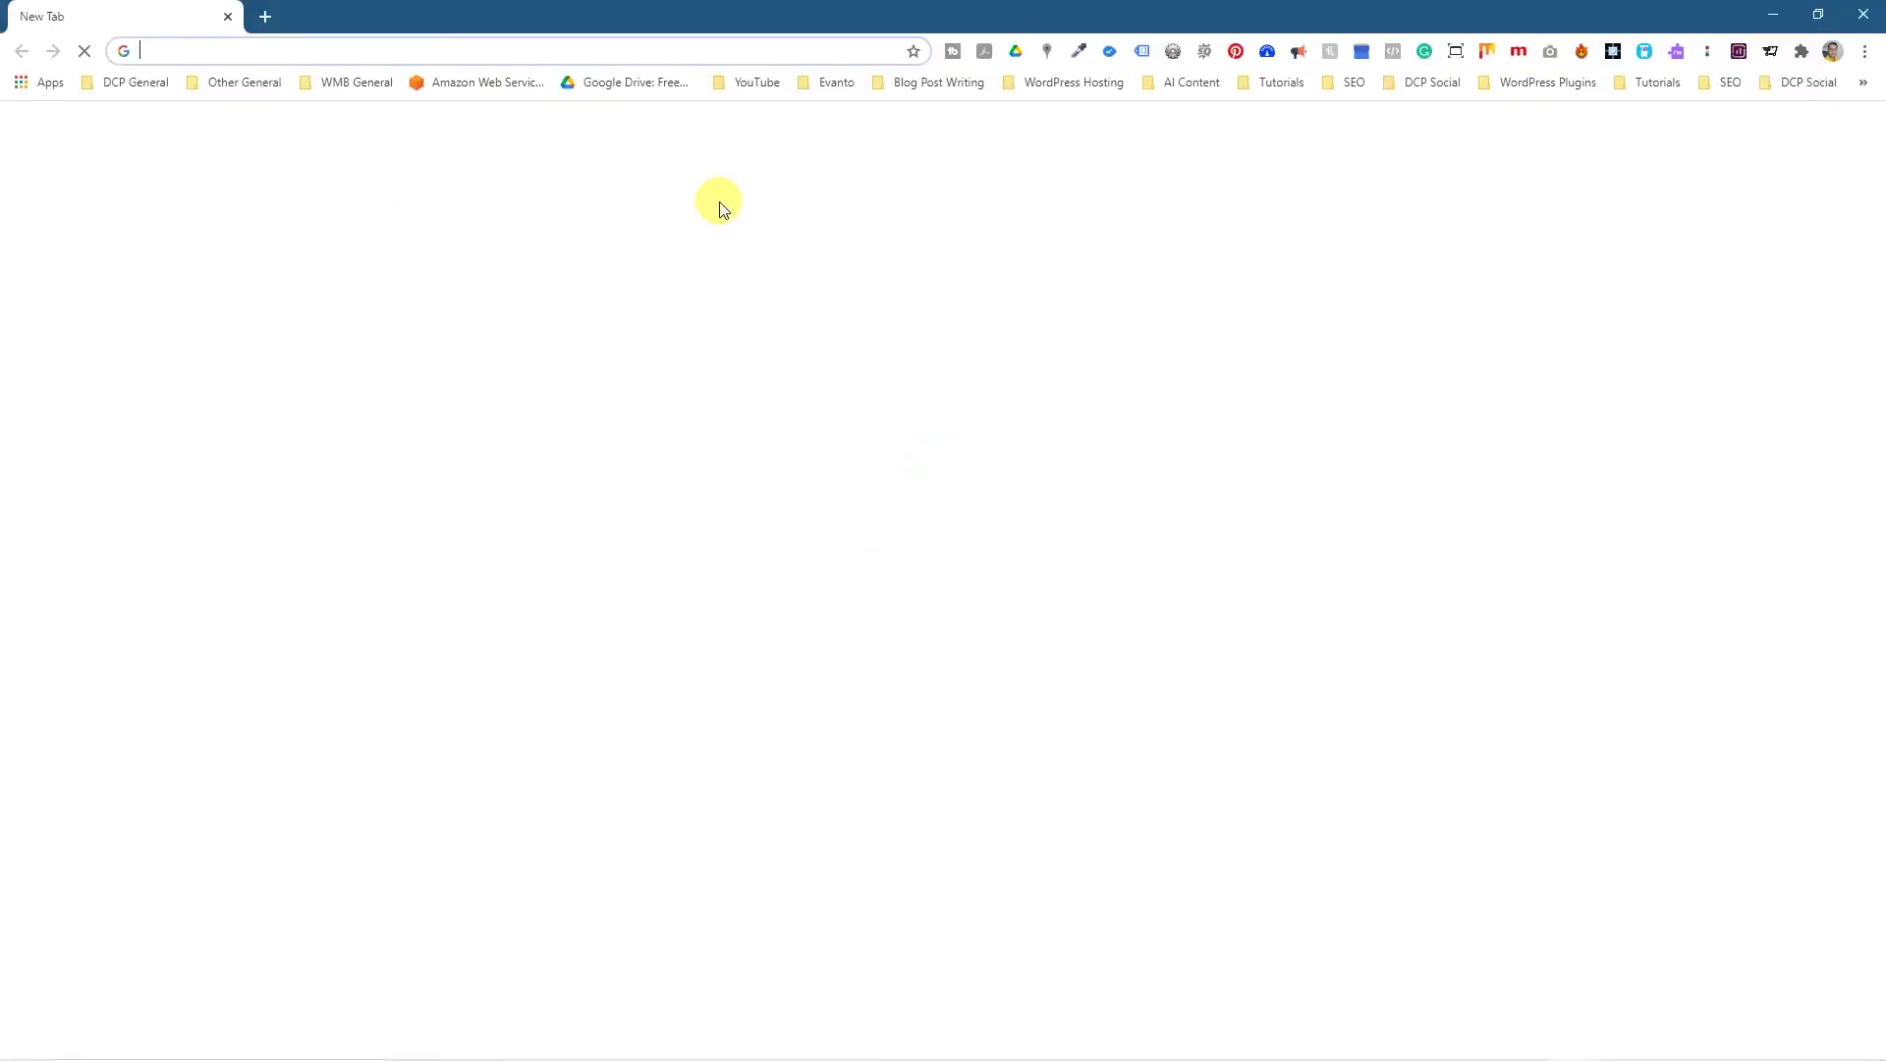
Load the cleanco.dcpmix.com website in Chrome.
text(cleanco.dcpmix.com)
key(Return)
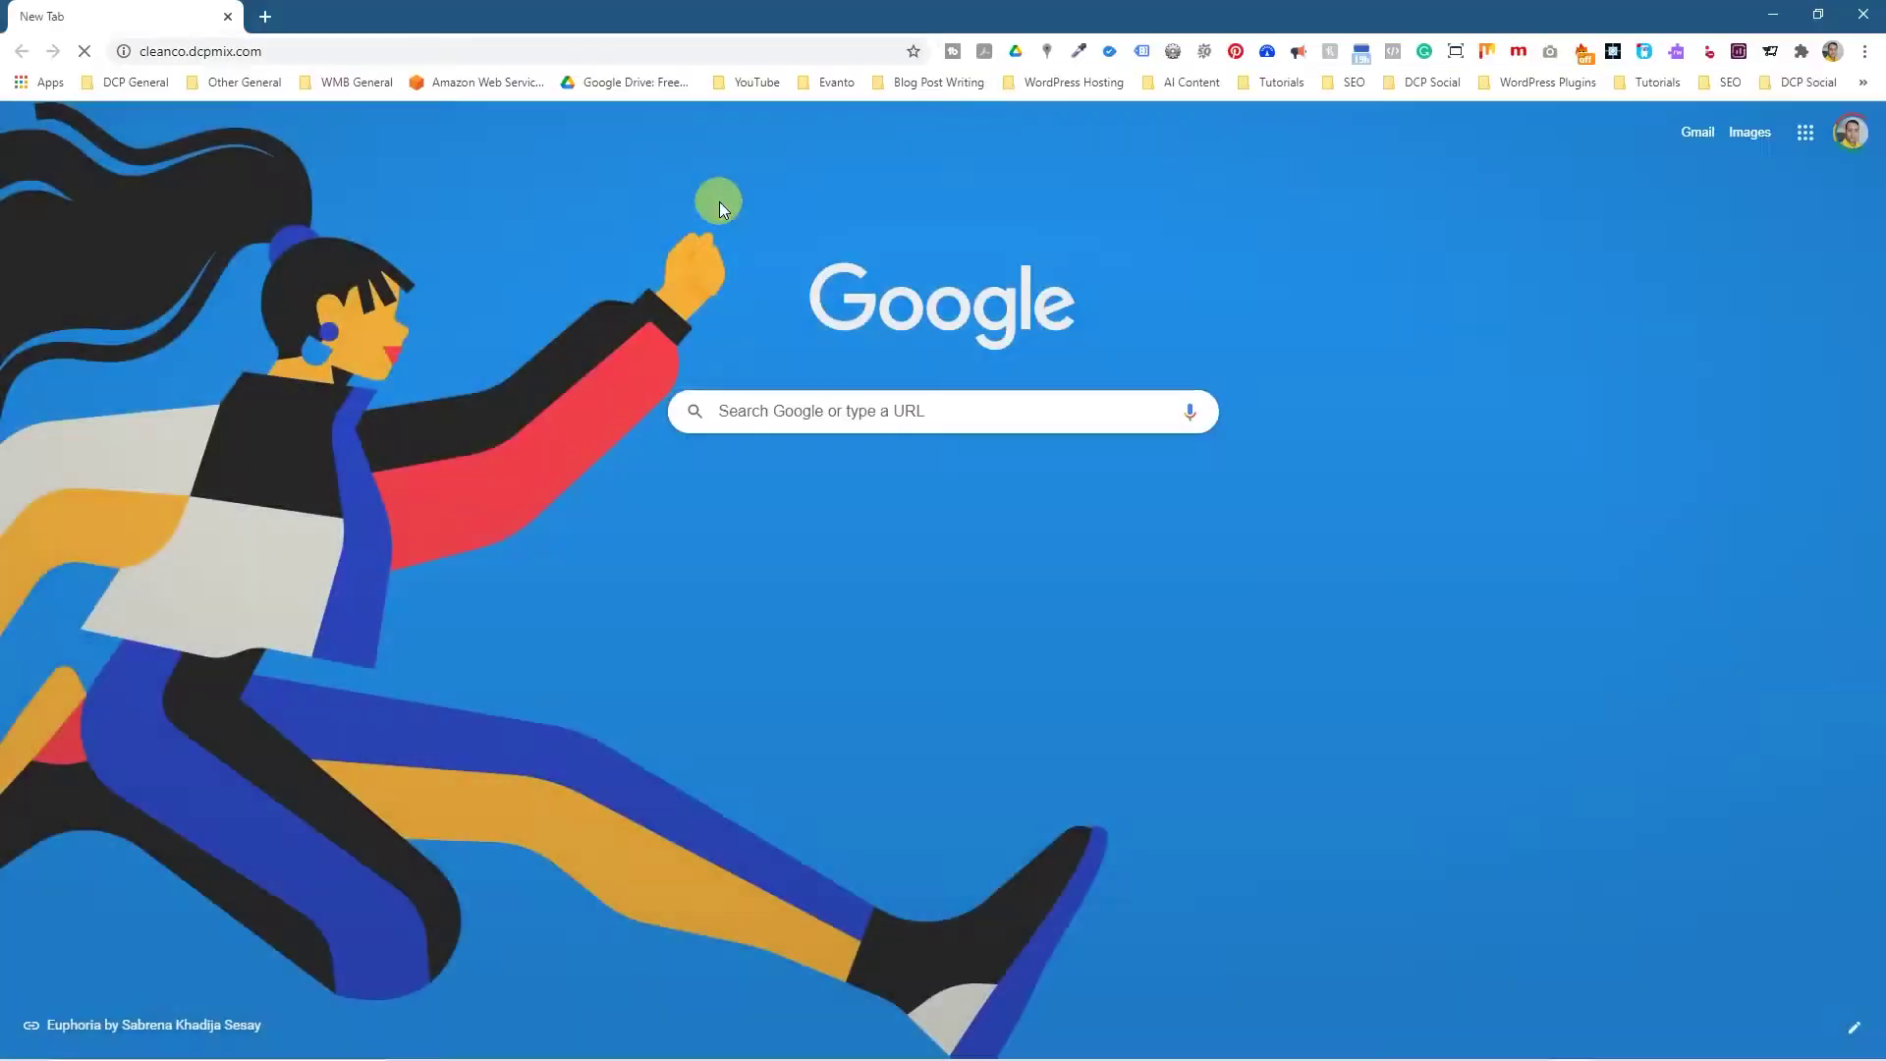
Open the cleanco.dcpmix.com/wp-admin login page in a new tab.
click(267, 47)
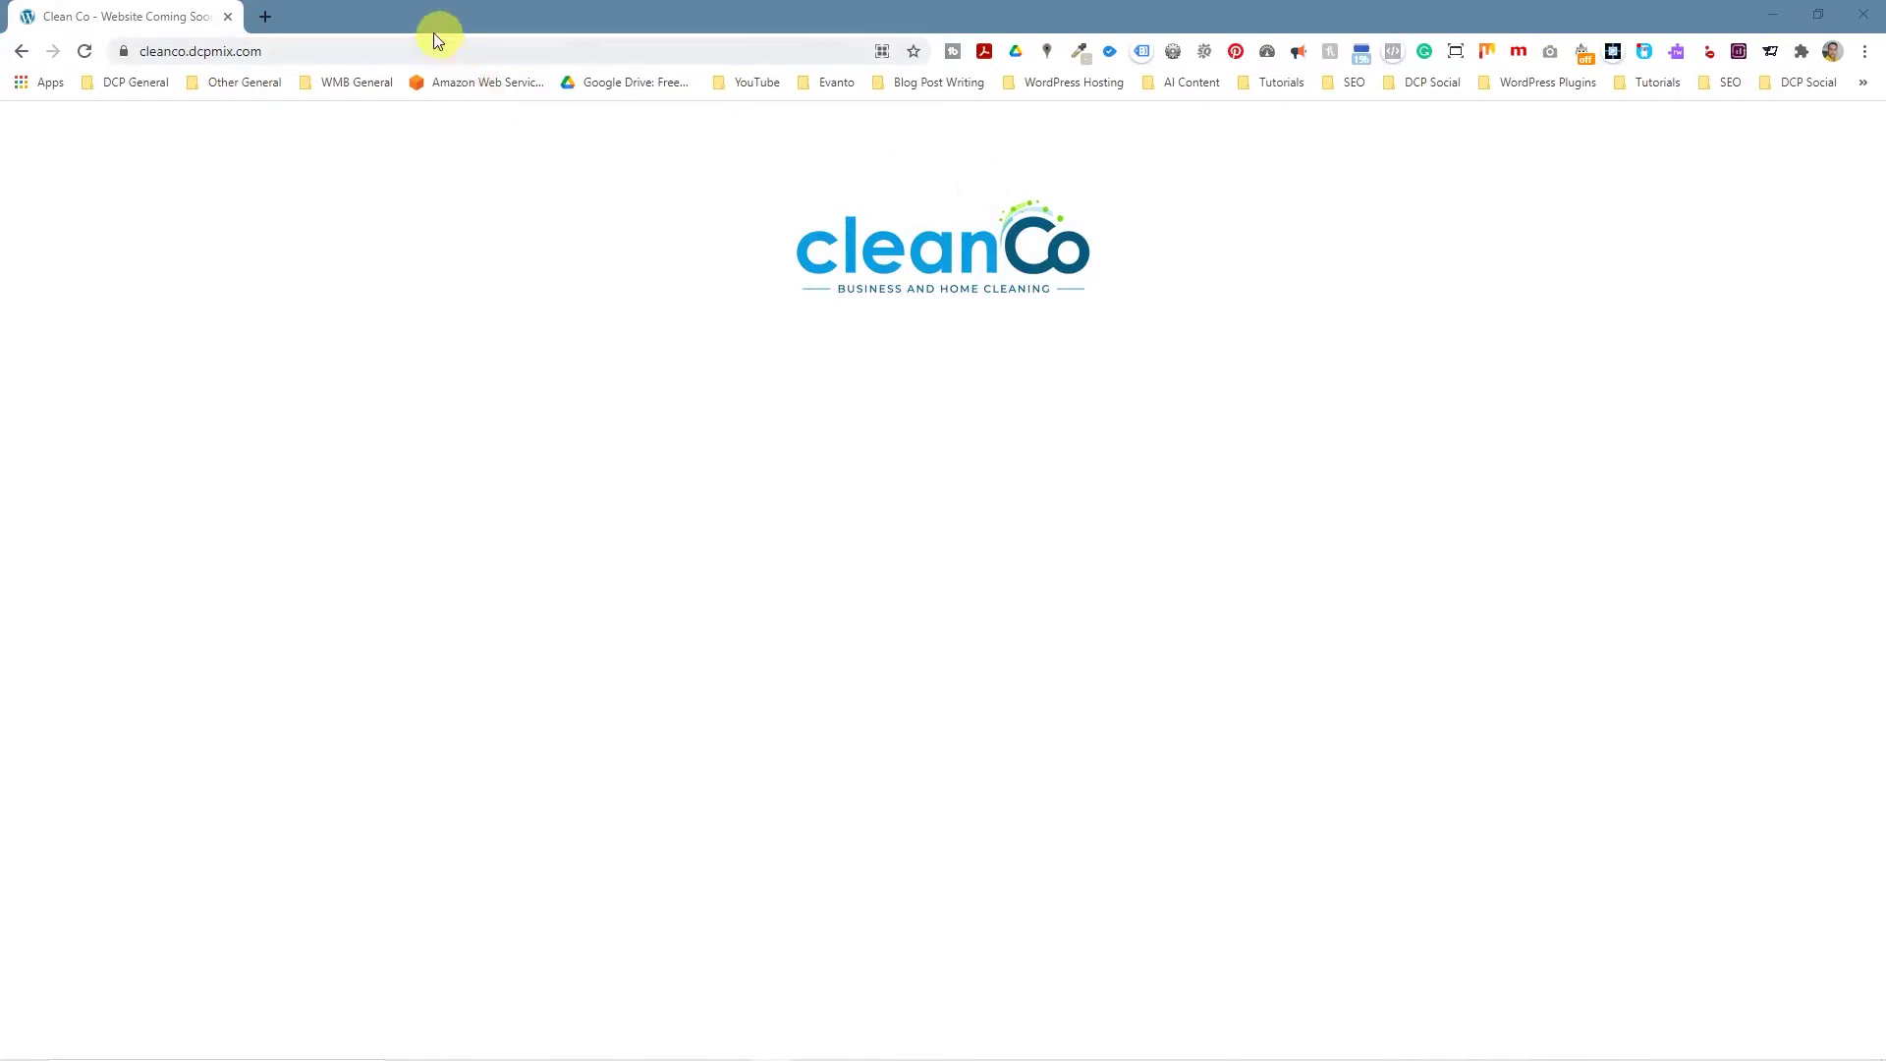
click(264, 17)
text(cleanco.dcpmix.com/wp-admin)
key(Return)
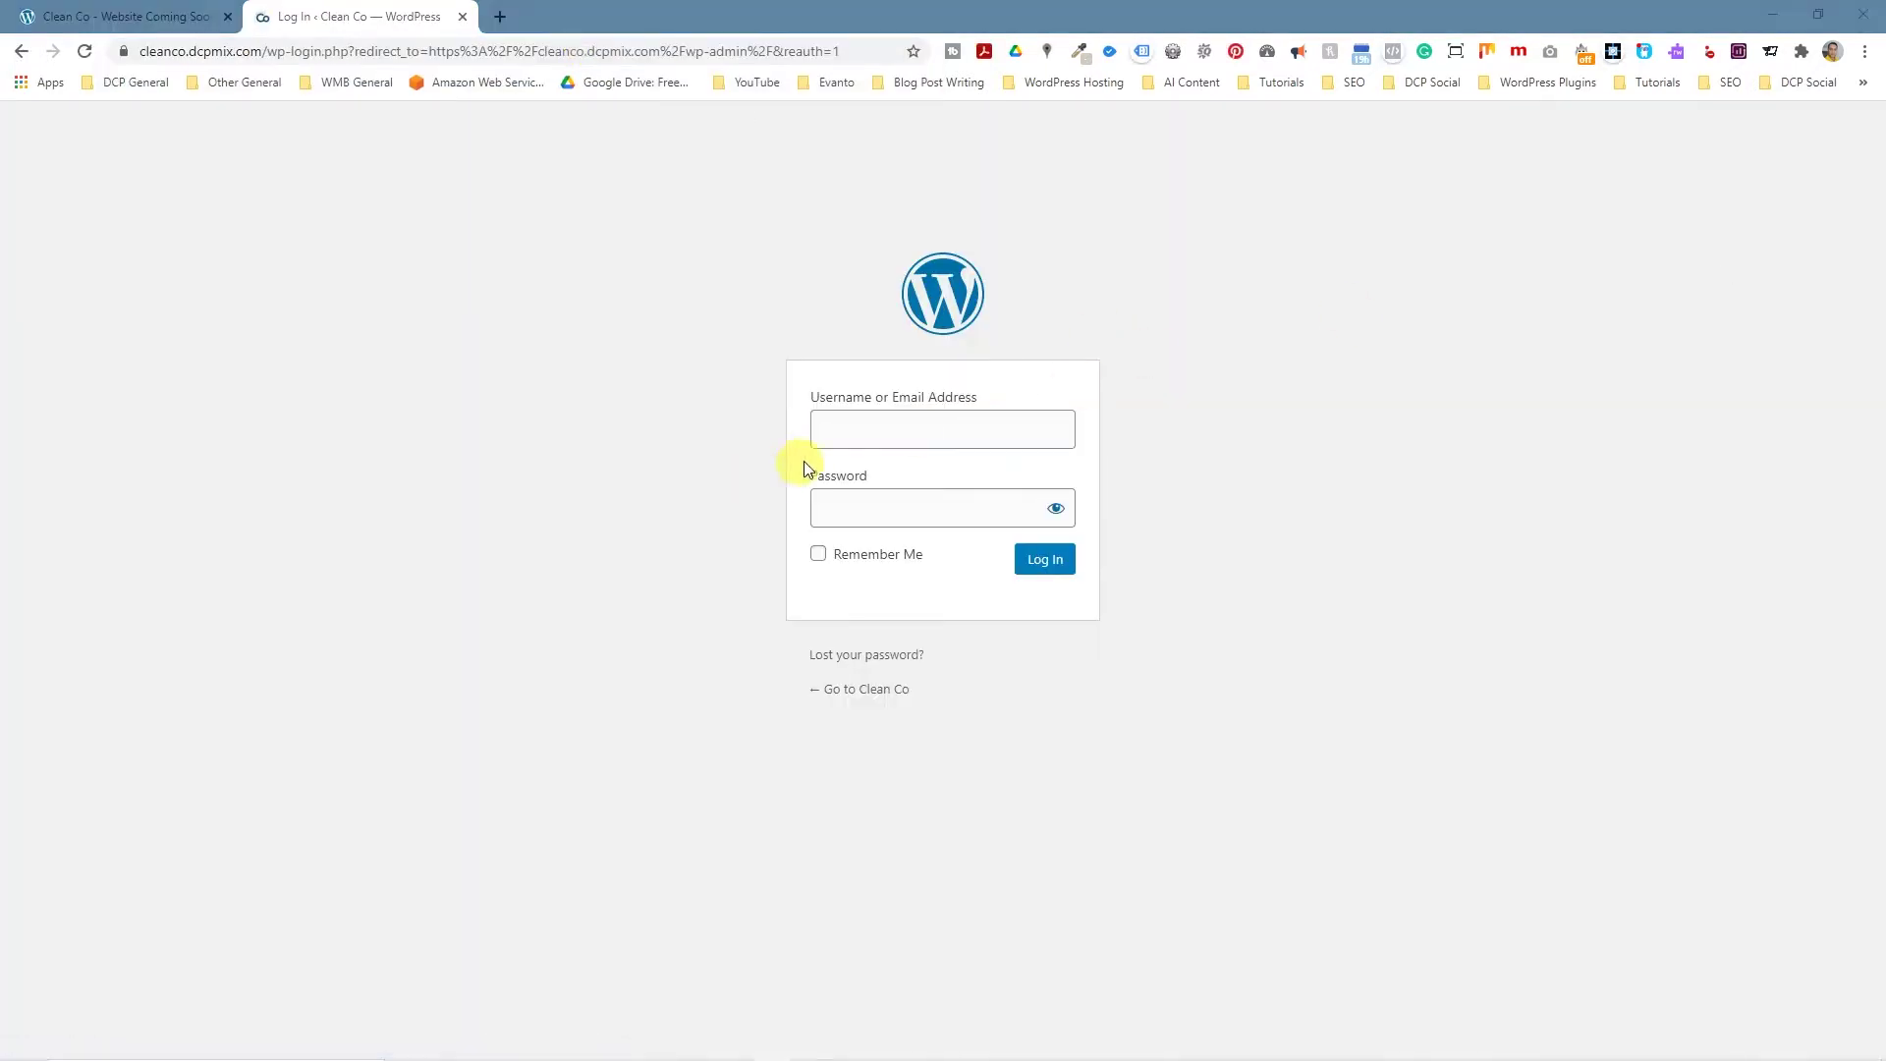
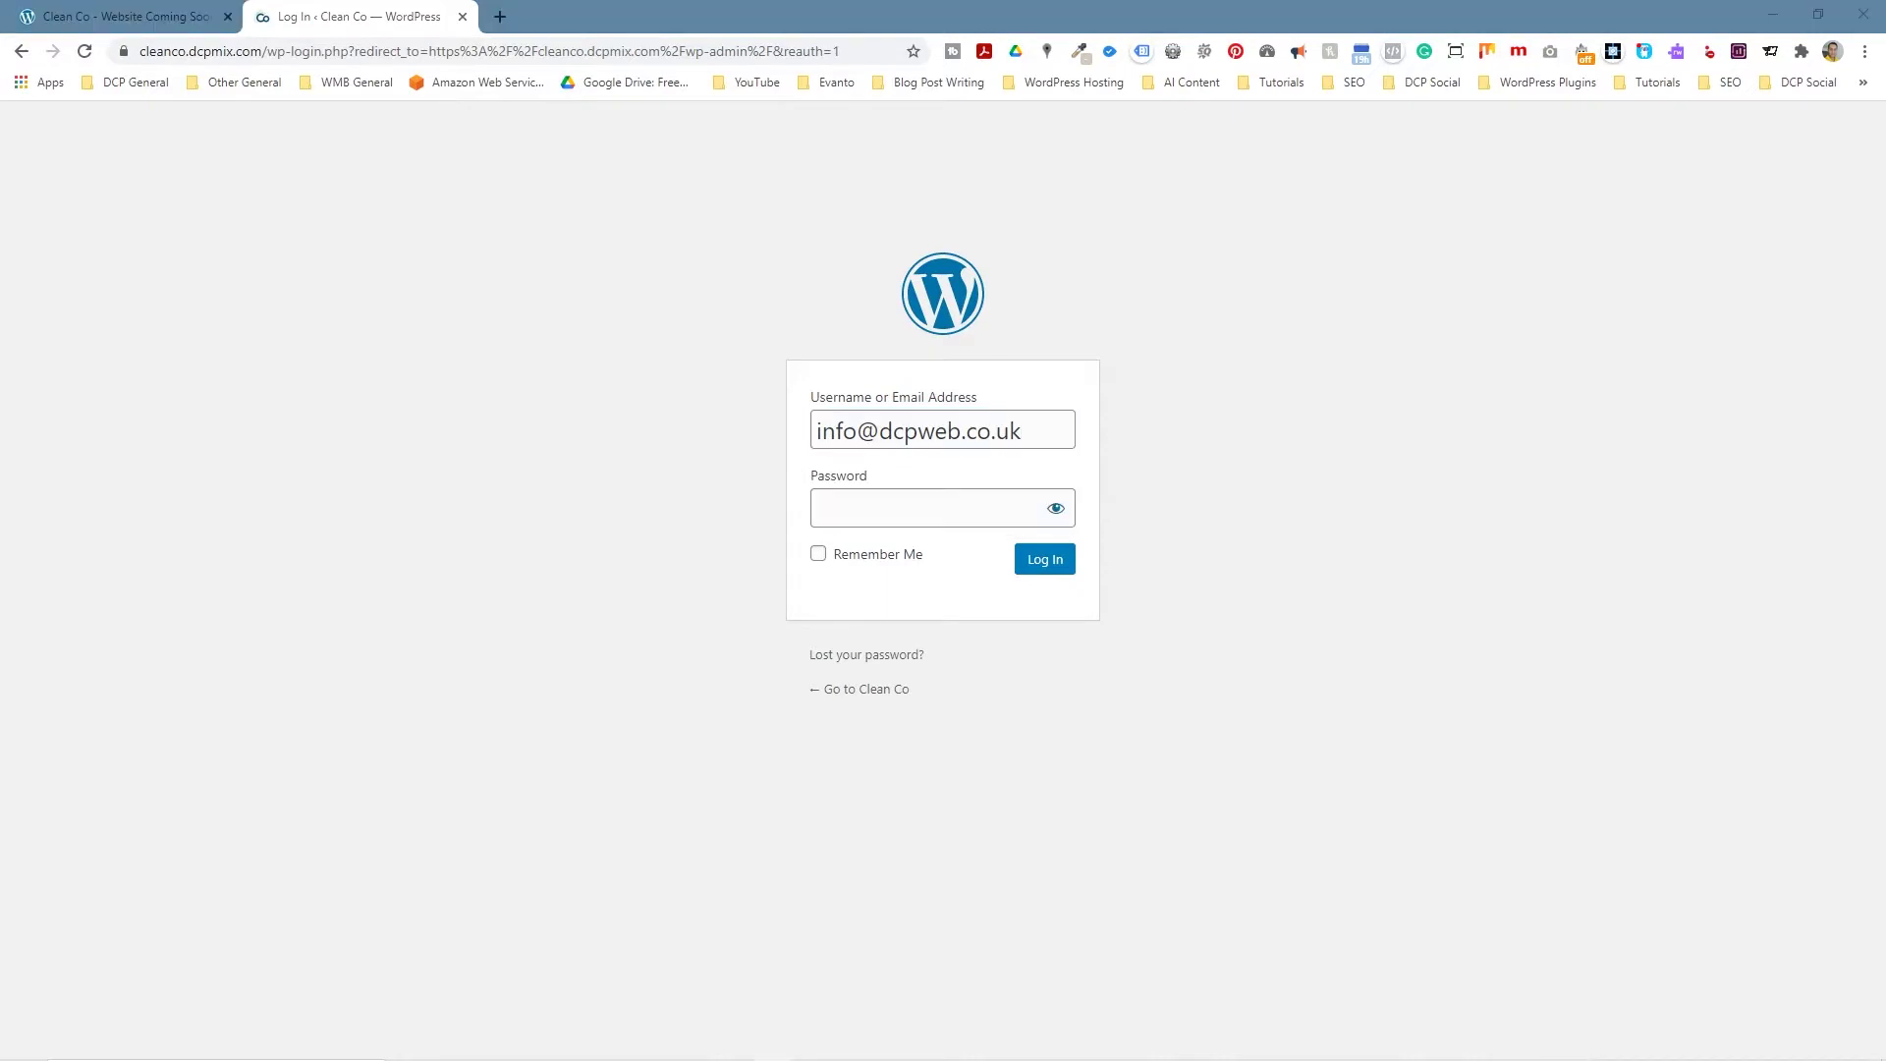
Log in with the site's admin username and password, then start a new page from Pages.
click(973, 506)
key(ctrl+v)
click(1047, 559)
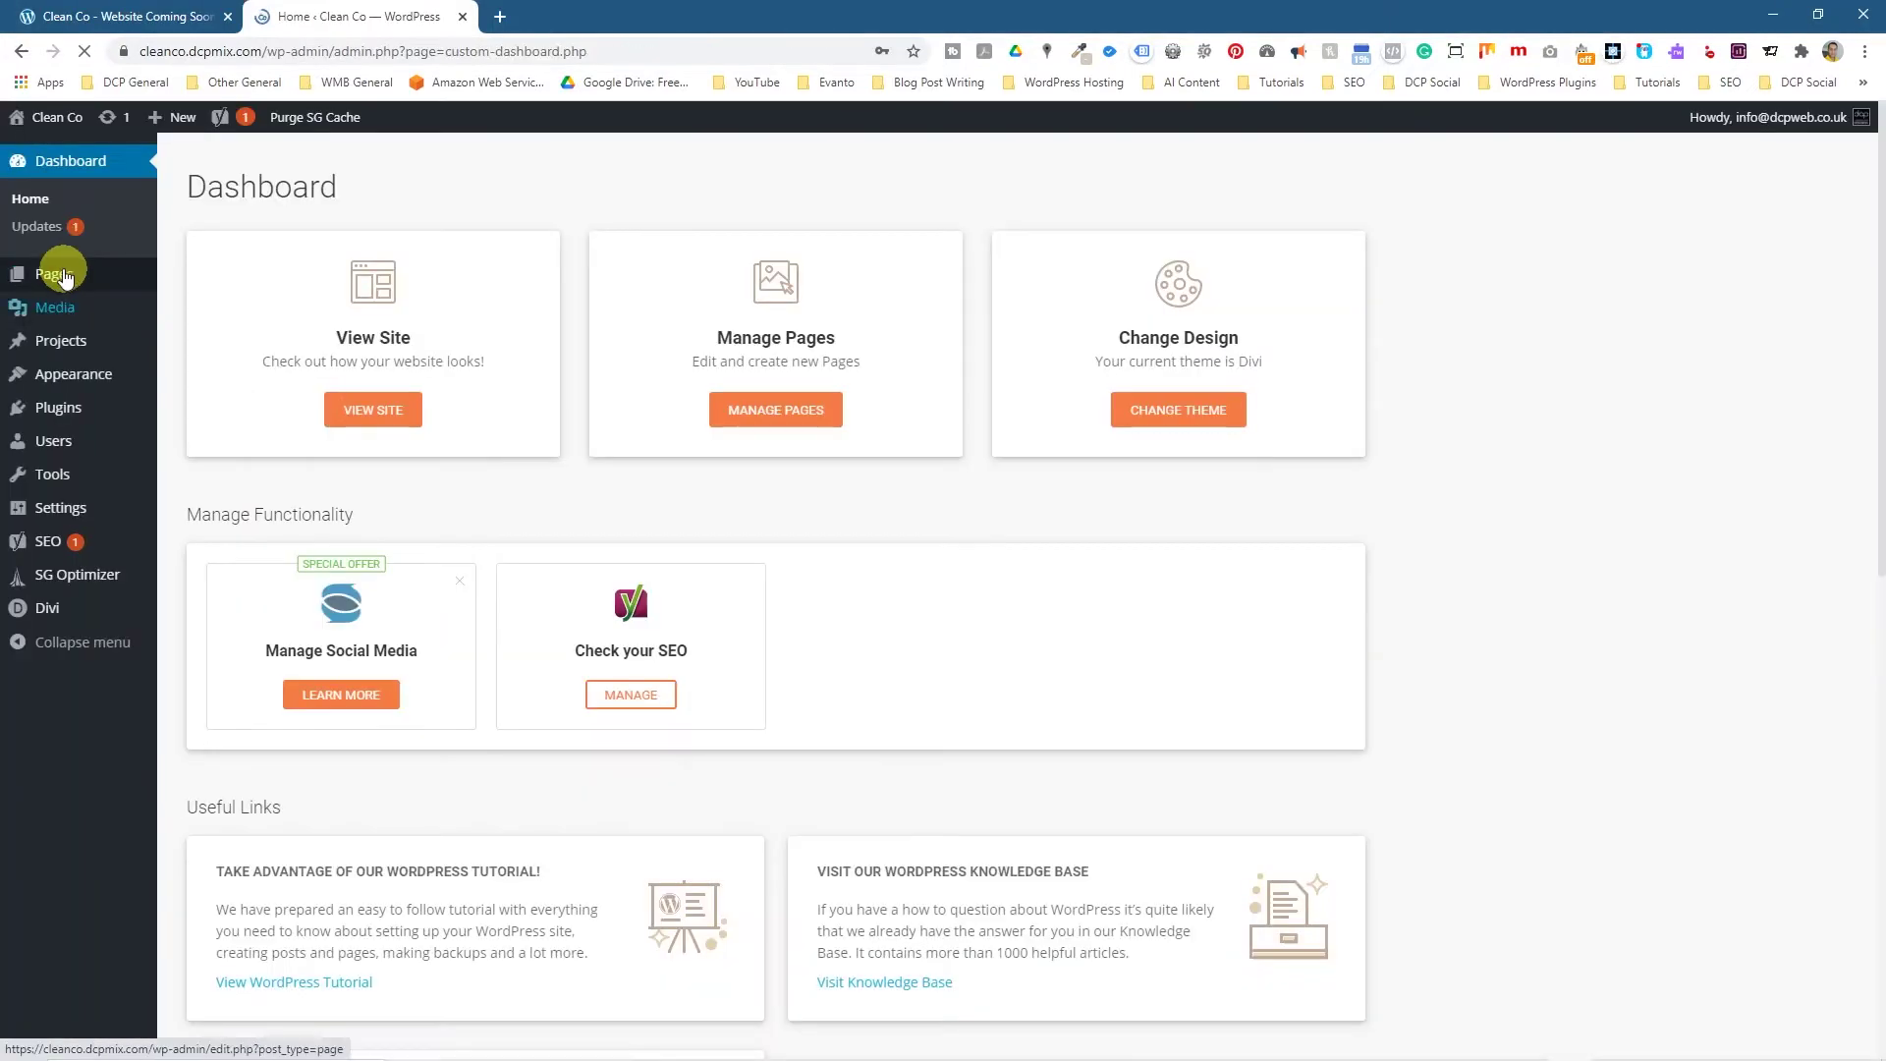
click(62, 276)
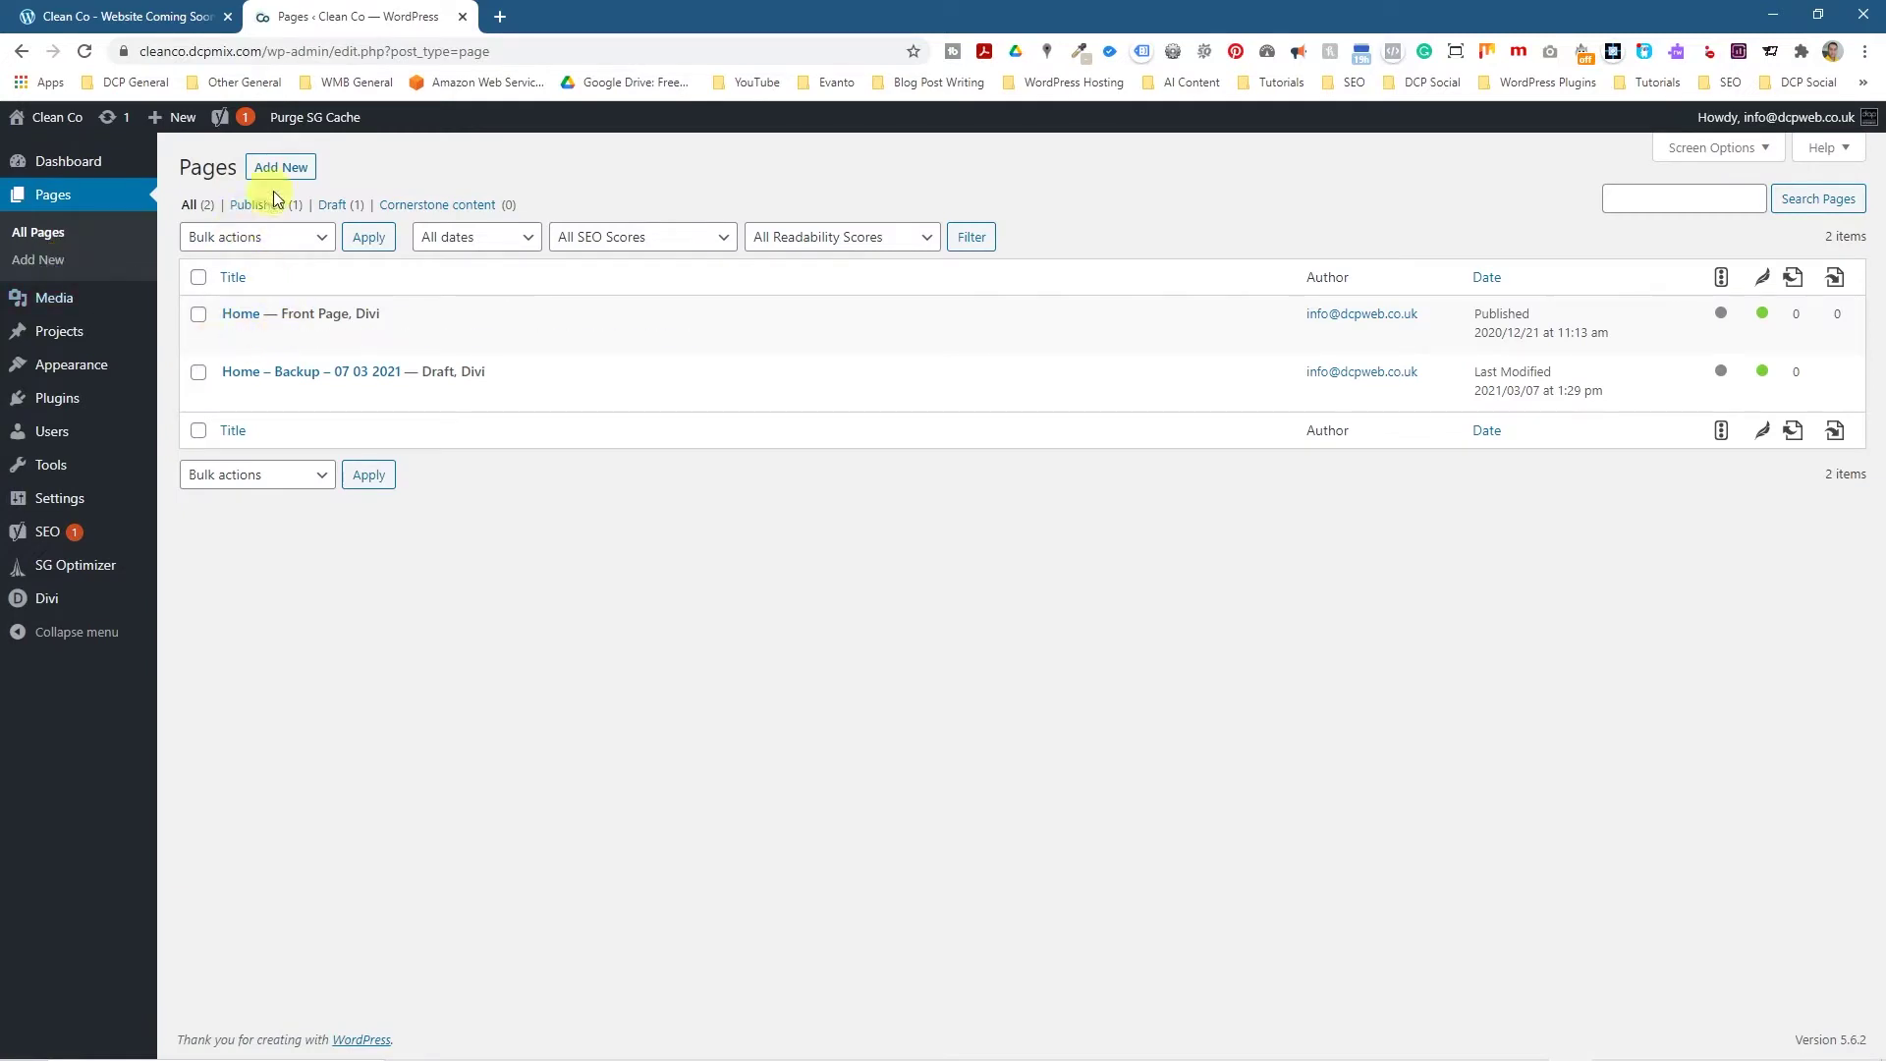
click(275, 168)
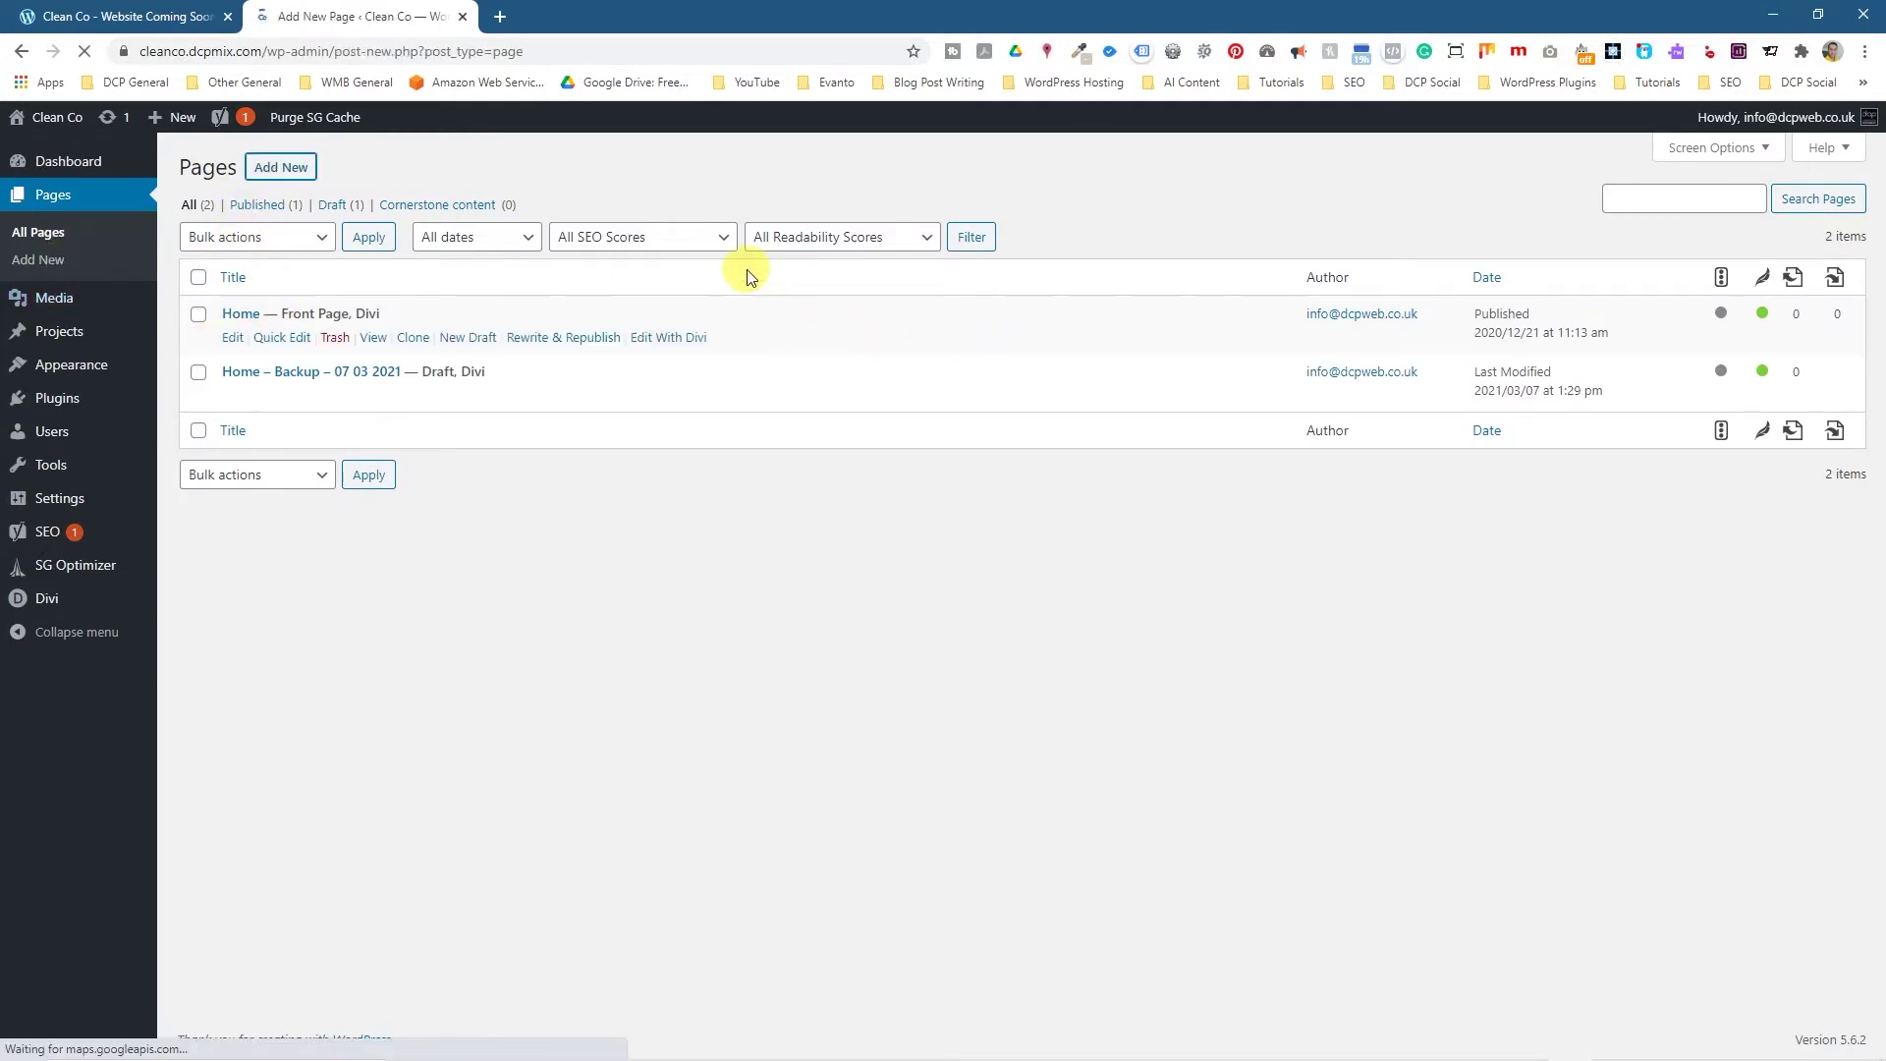
Title the page 'Google Map' in the default block editor and insert a Columns block.
text(Go)
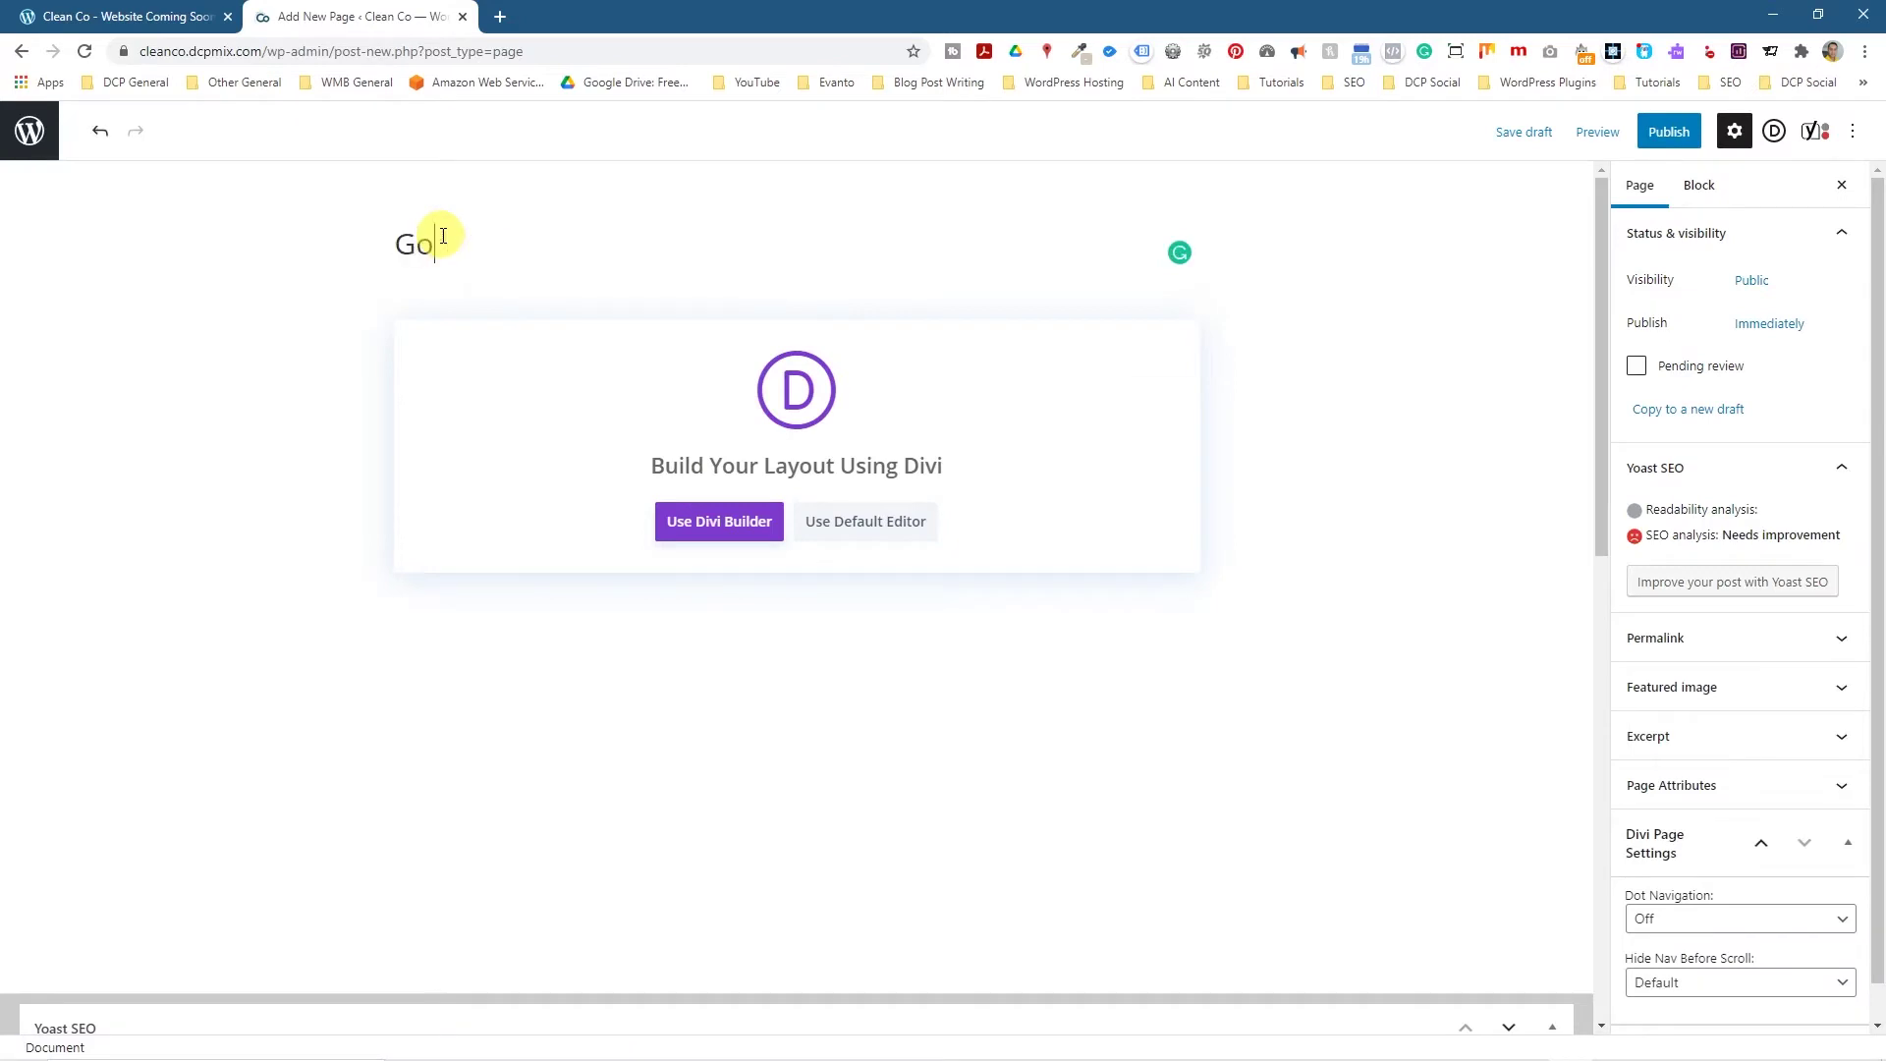
text(ogle Map)
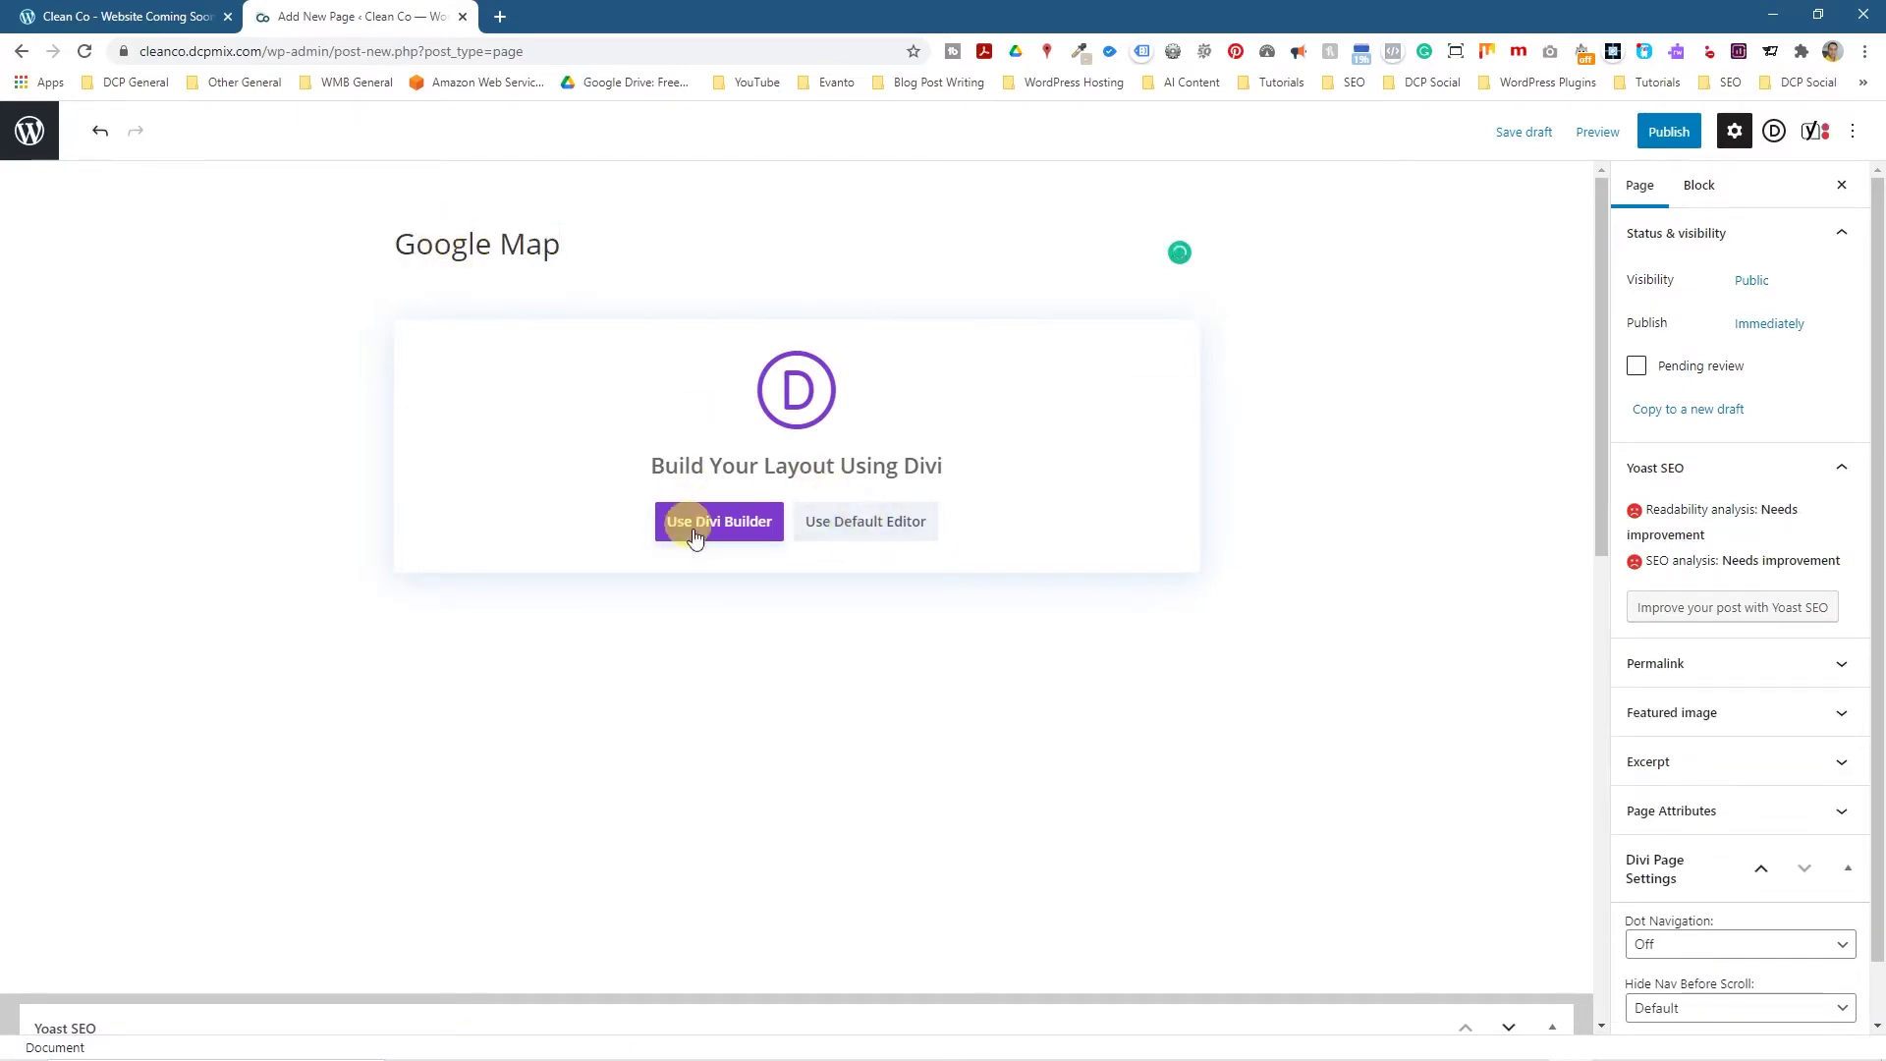
click(863, 522)
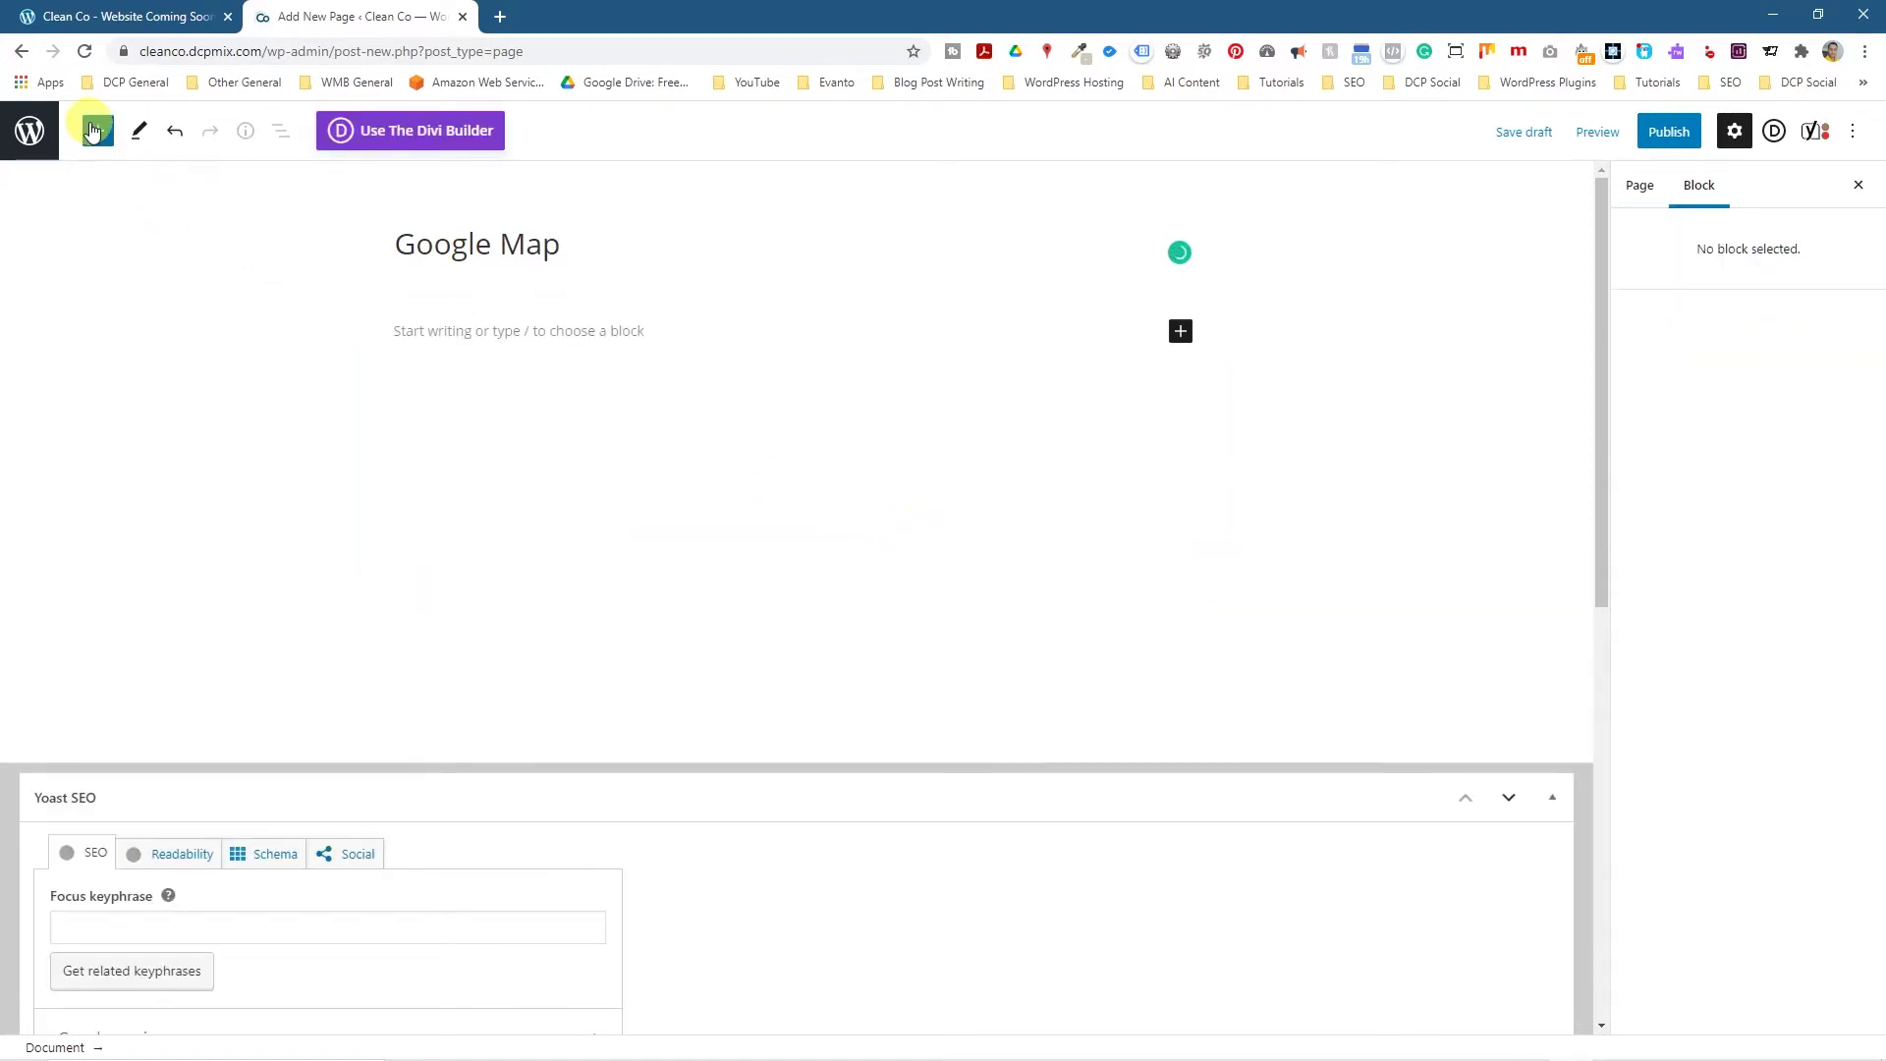
click(98, 130)
scroll(201, 663, down, 4)
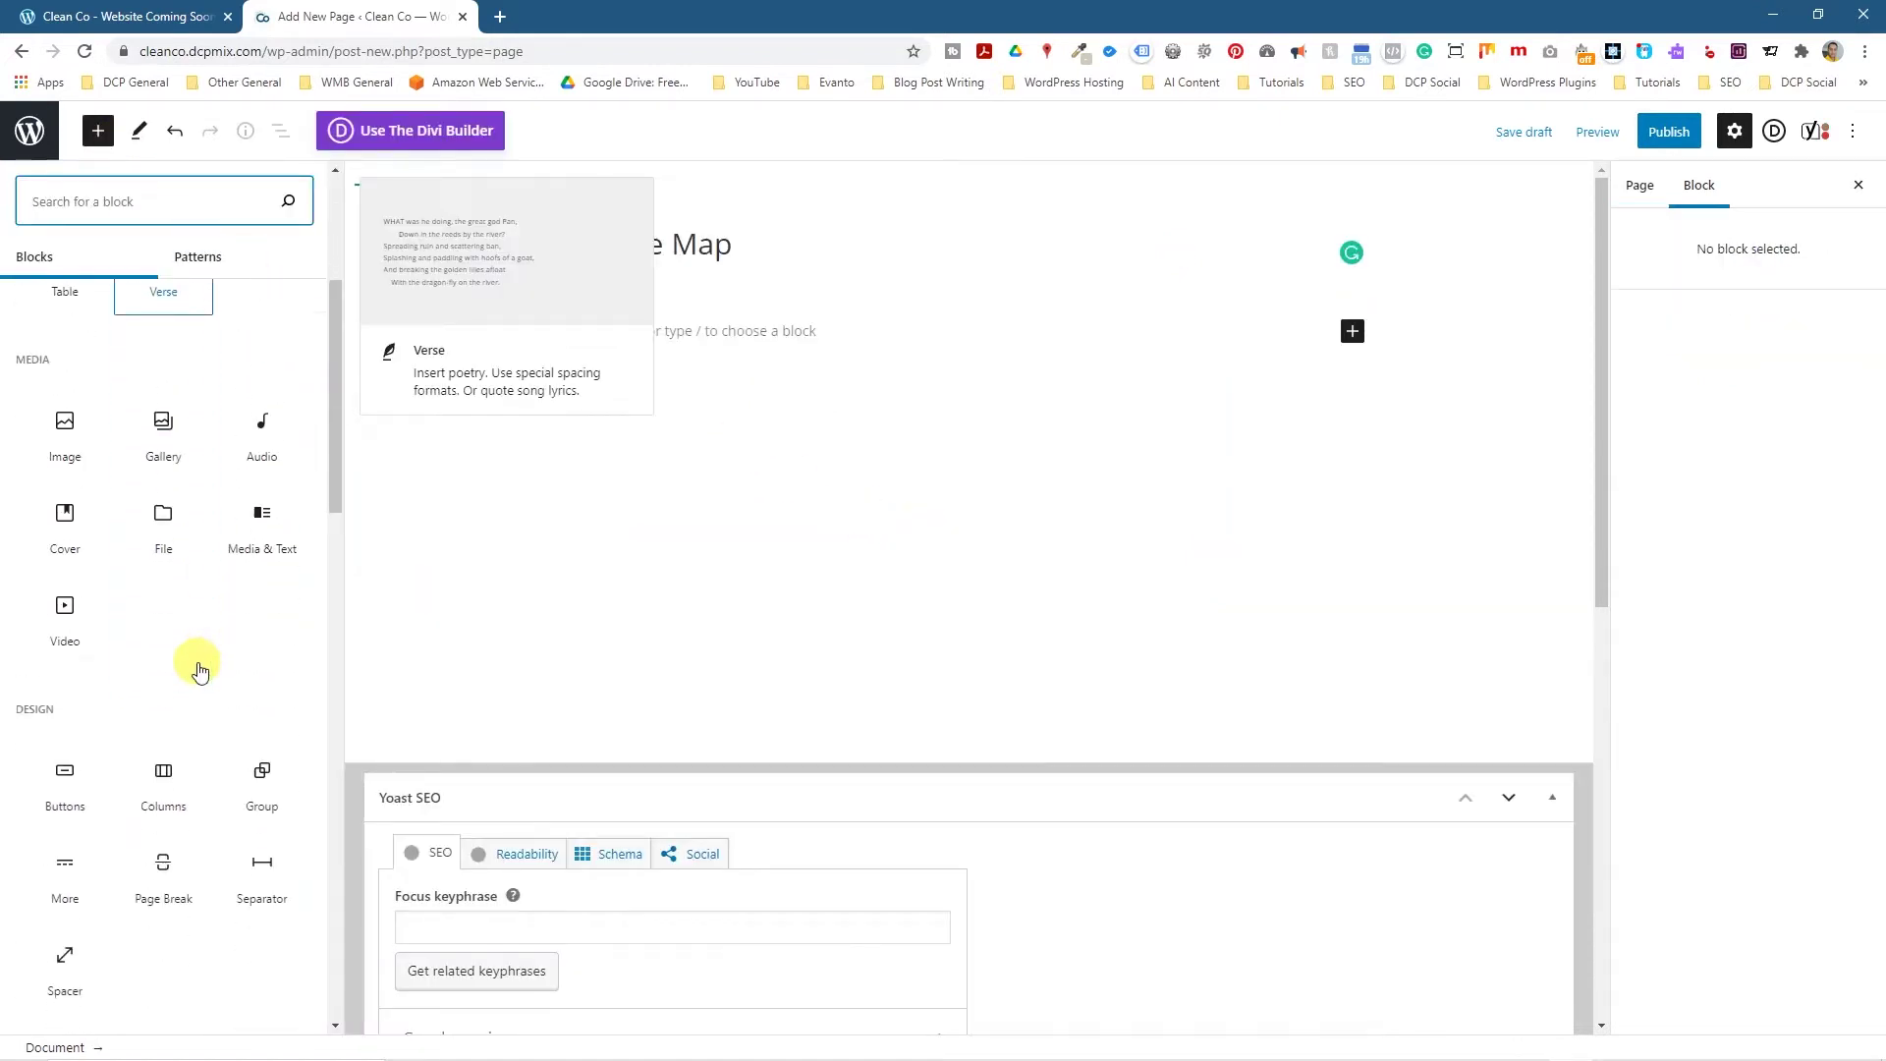
click(174, 777)
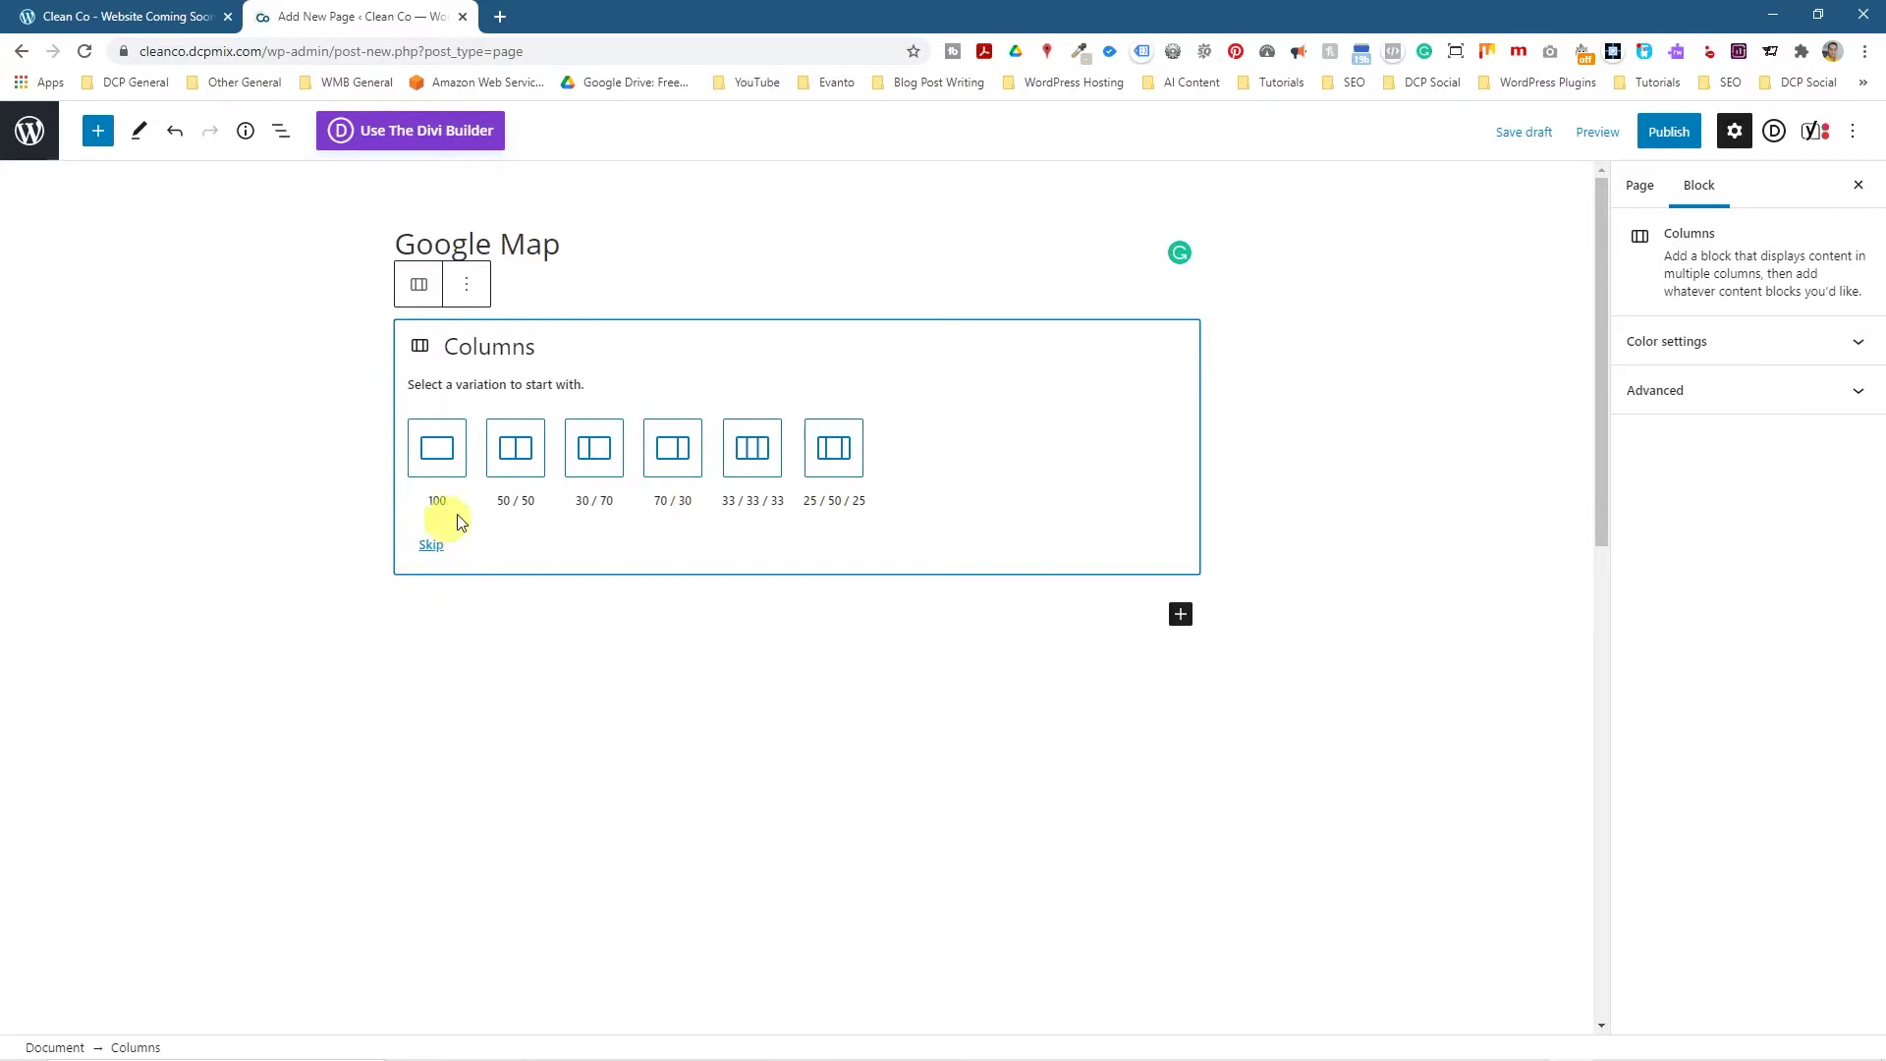
Choose the one-third/two-thirds split and type the Ilford street address in a left-column paragraph.
click(596, 462)
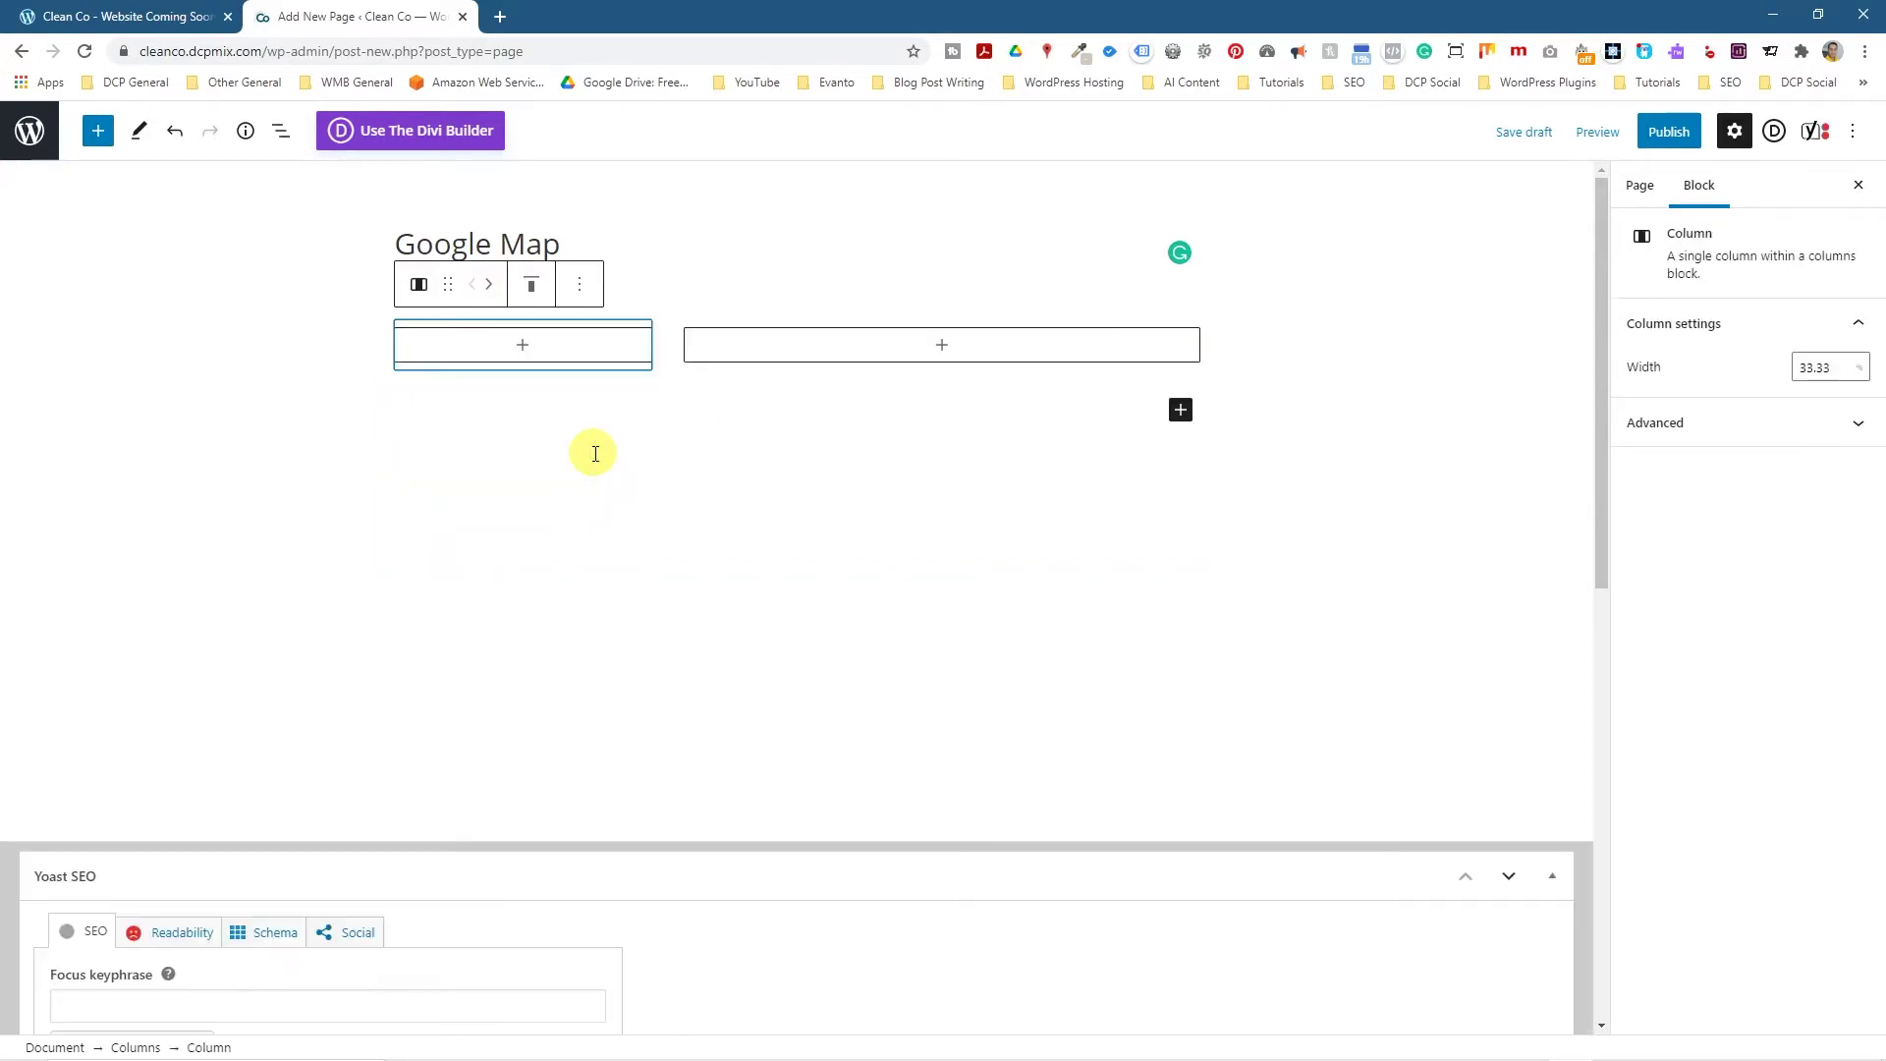
click(521, 349)
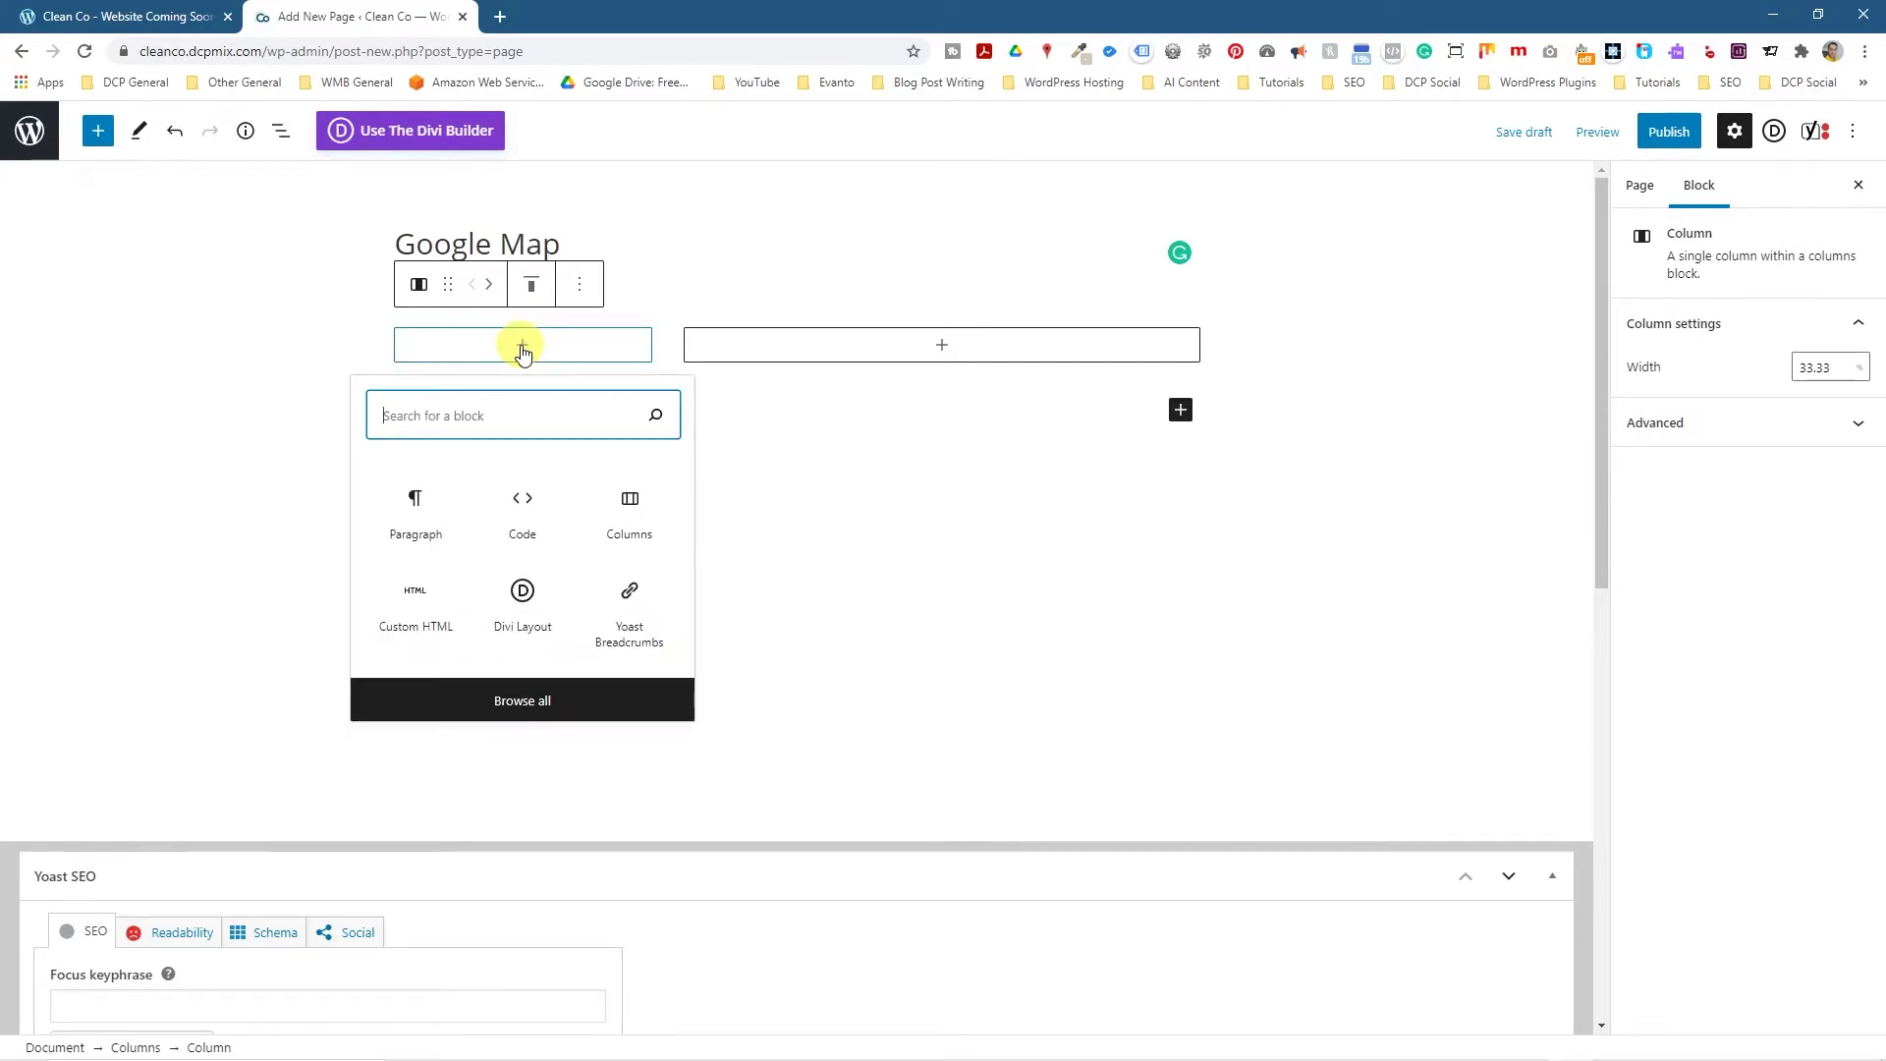
click(413, 526)
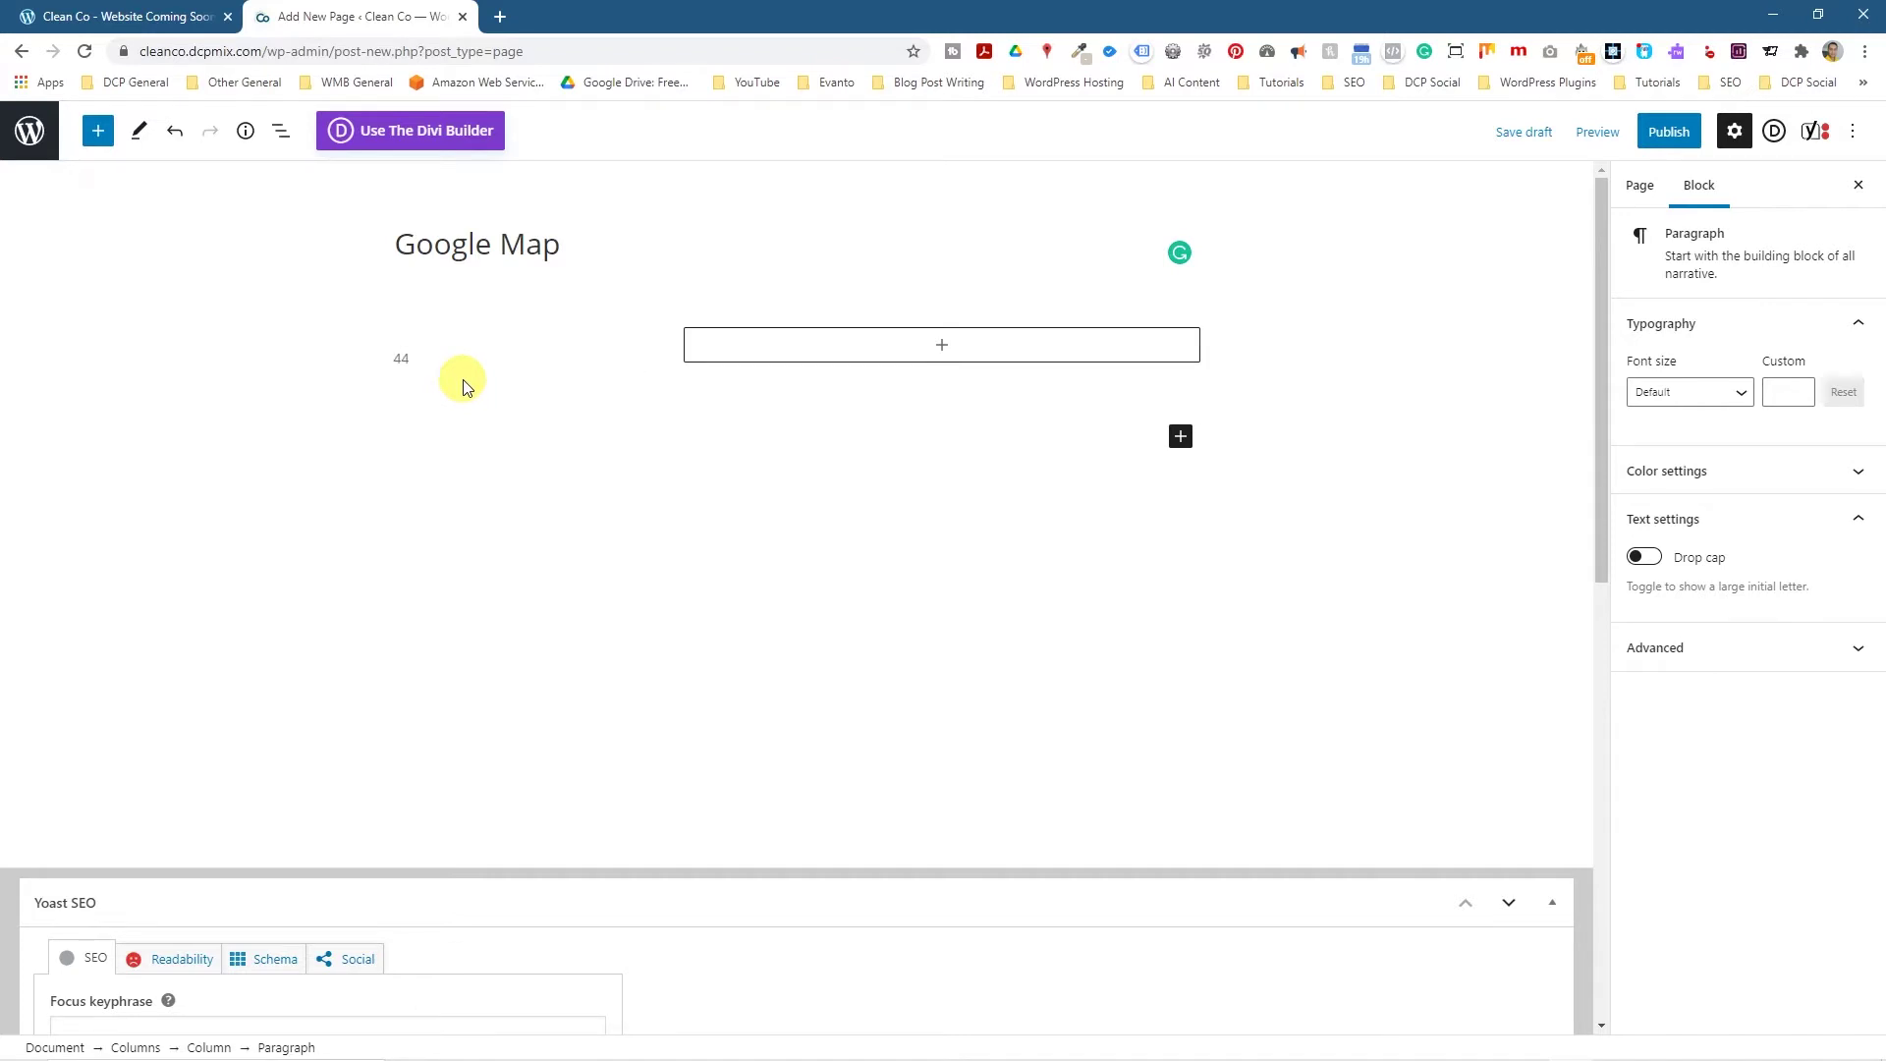
key(shift+Return)
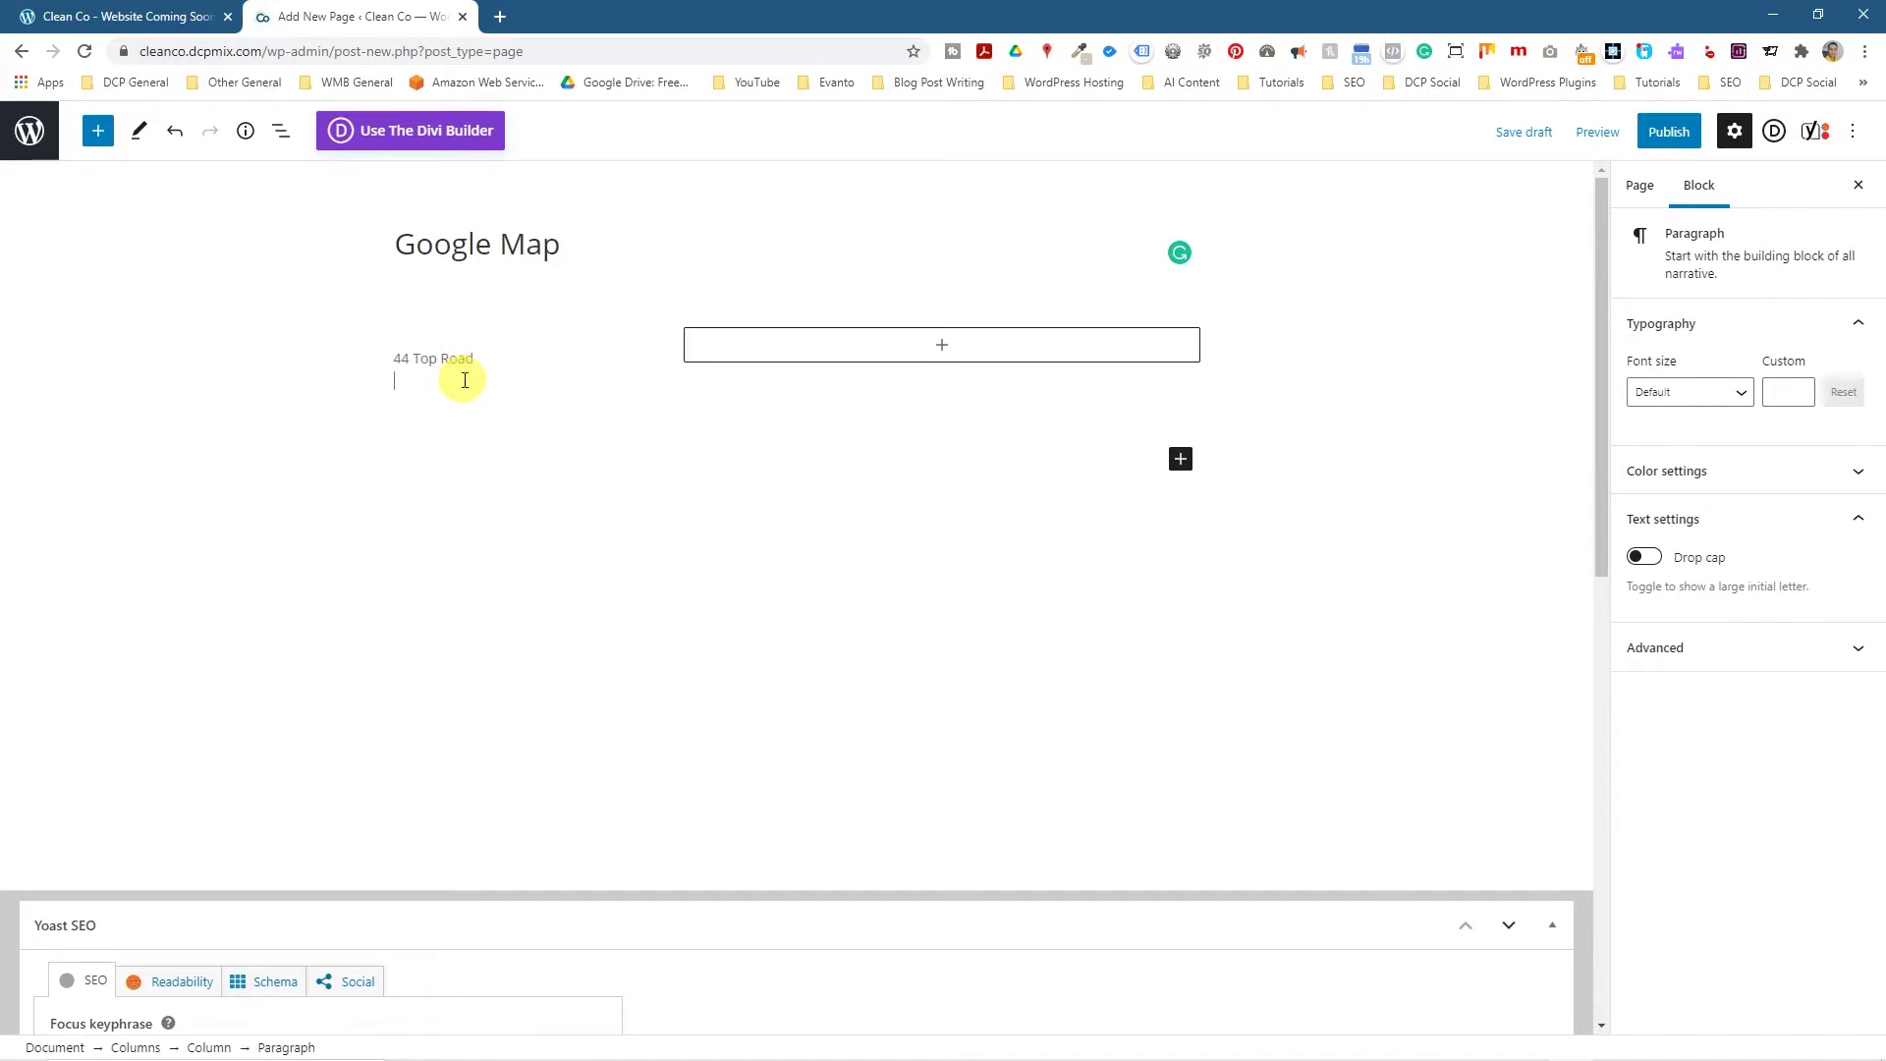
text(Ilford)
key(shift+Return)
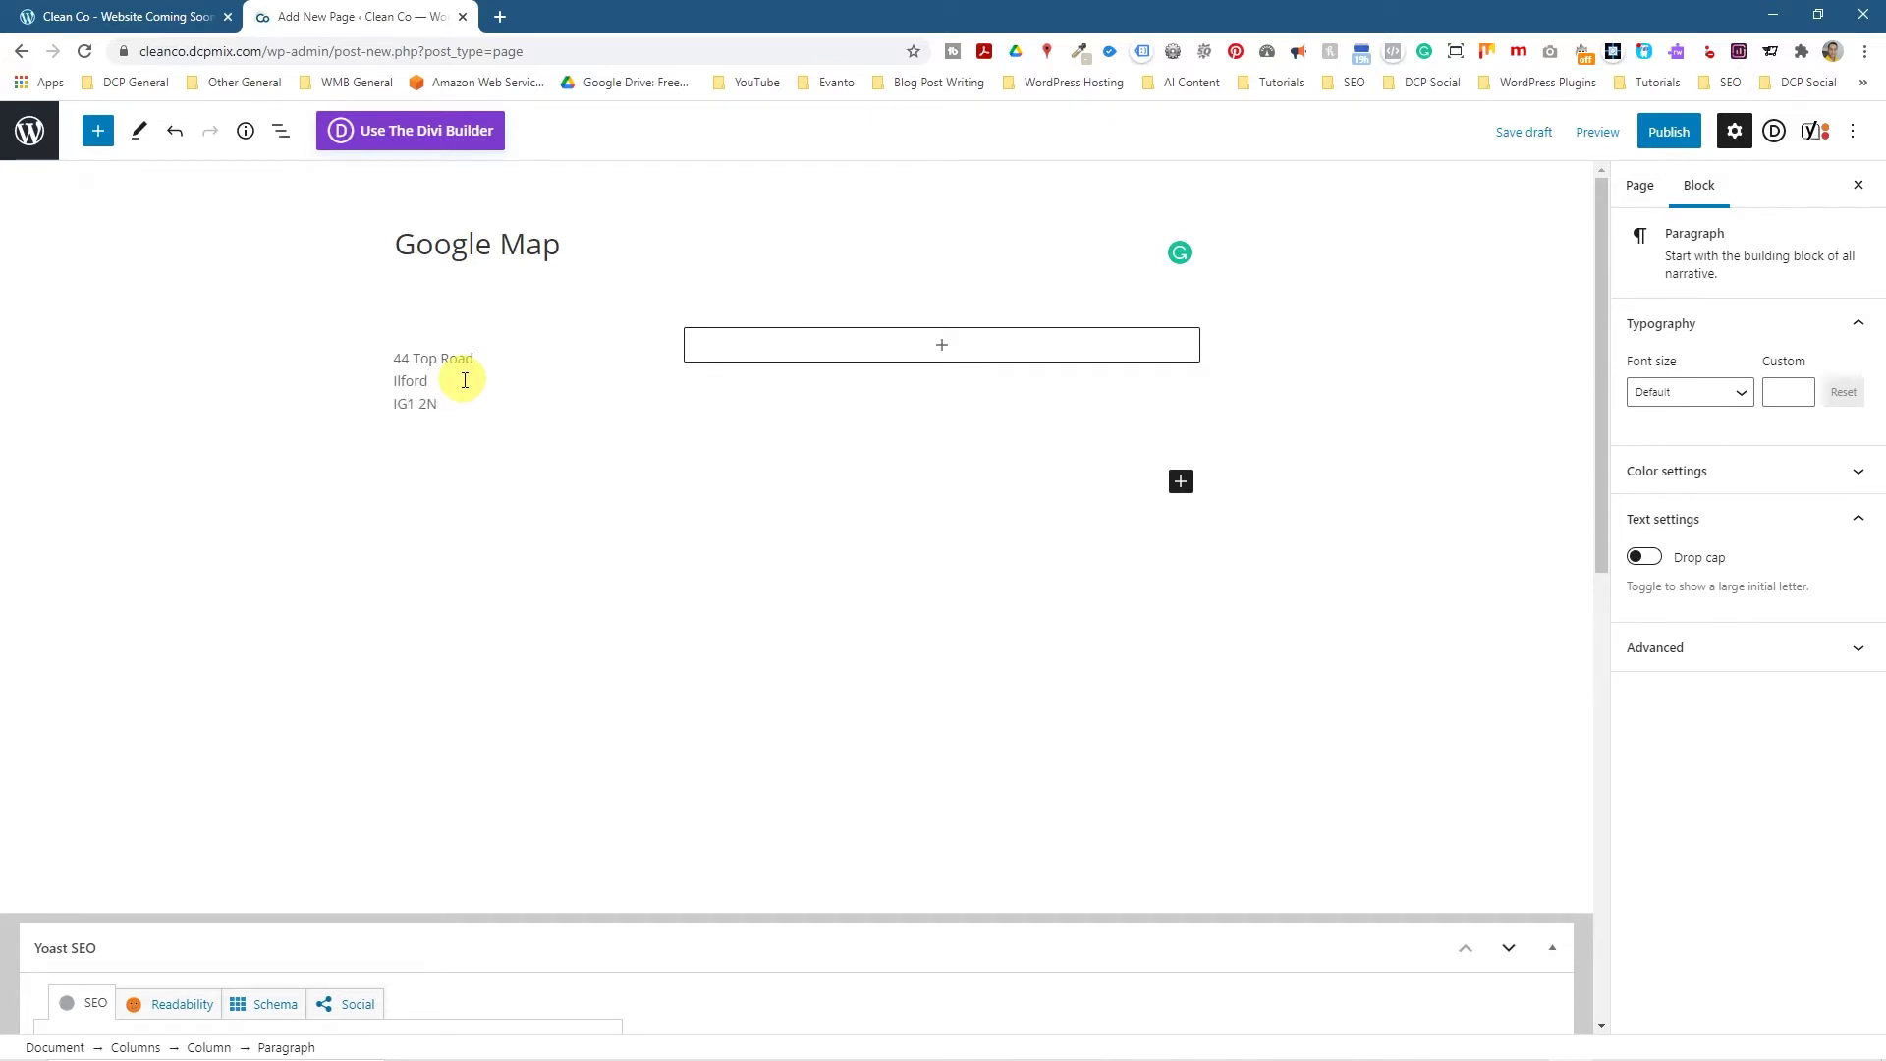
key(Return)
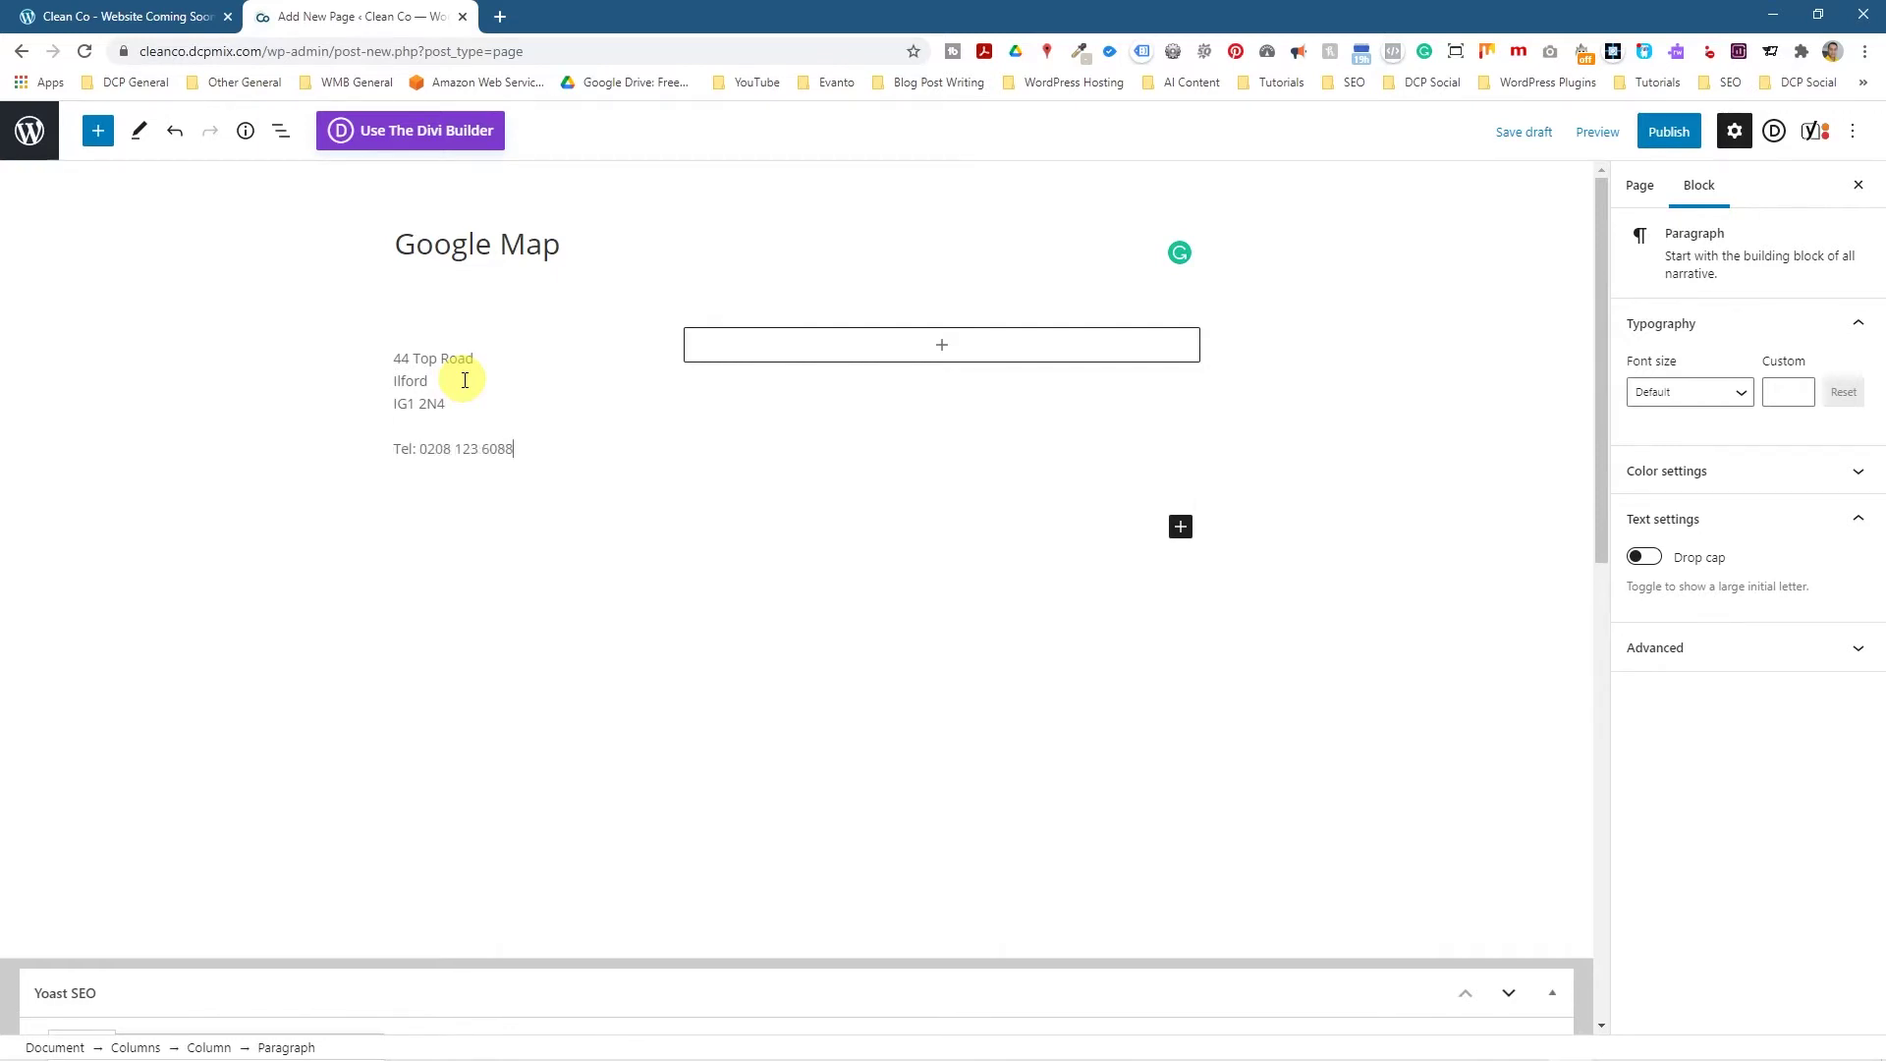
Add the email line below the phone number and make the address a mailto link.
key(shift+Return)
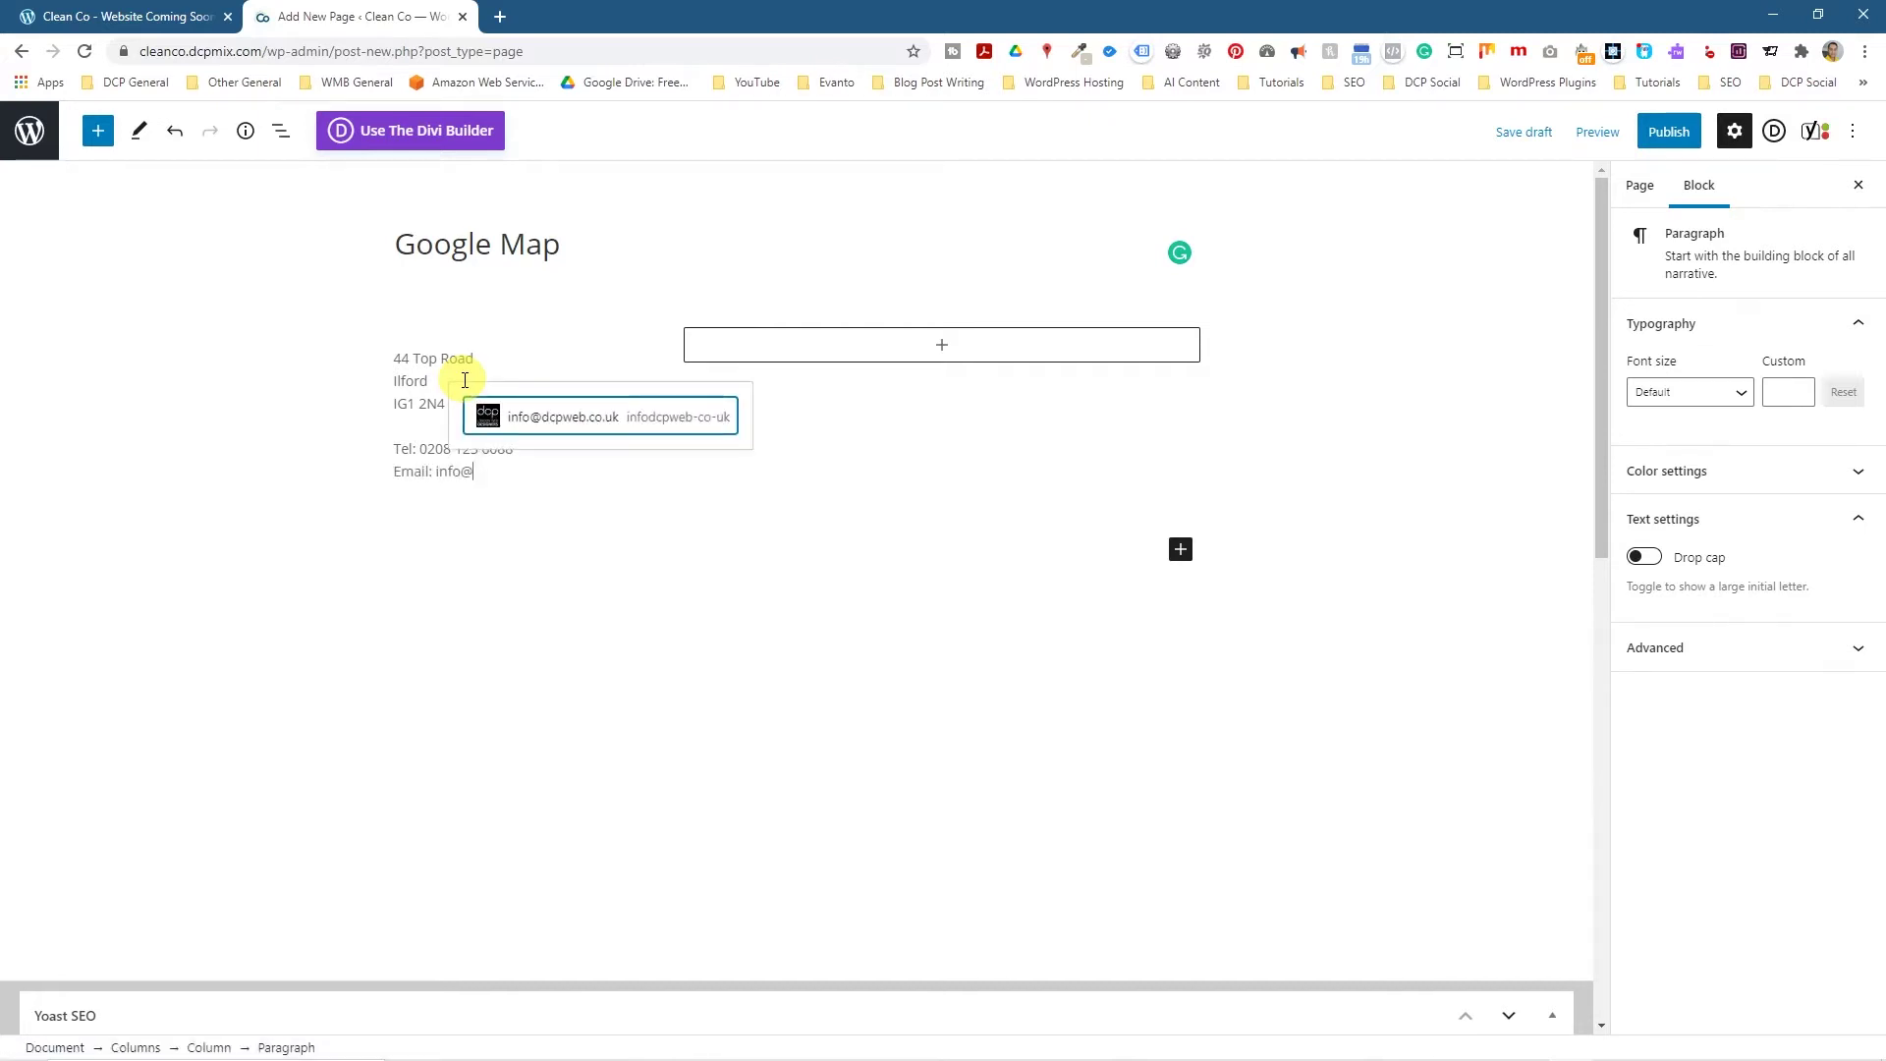
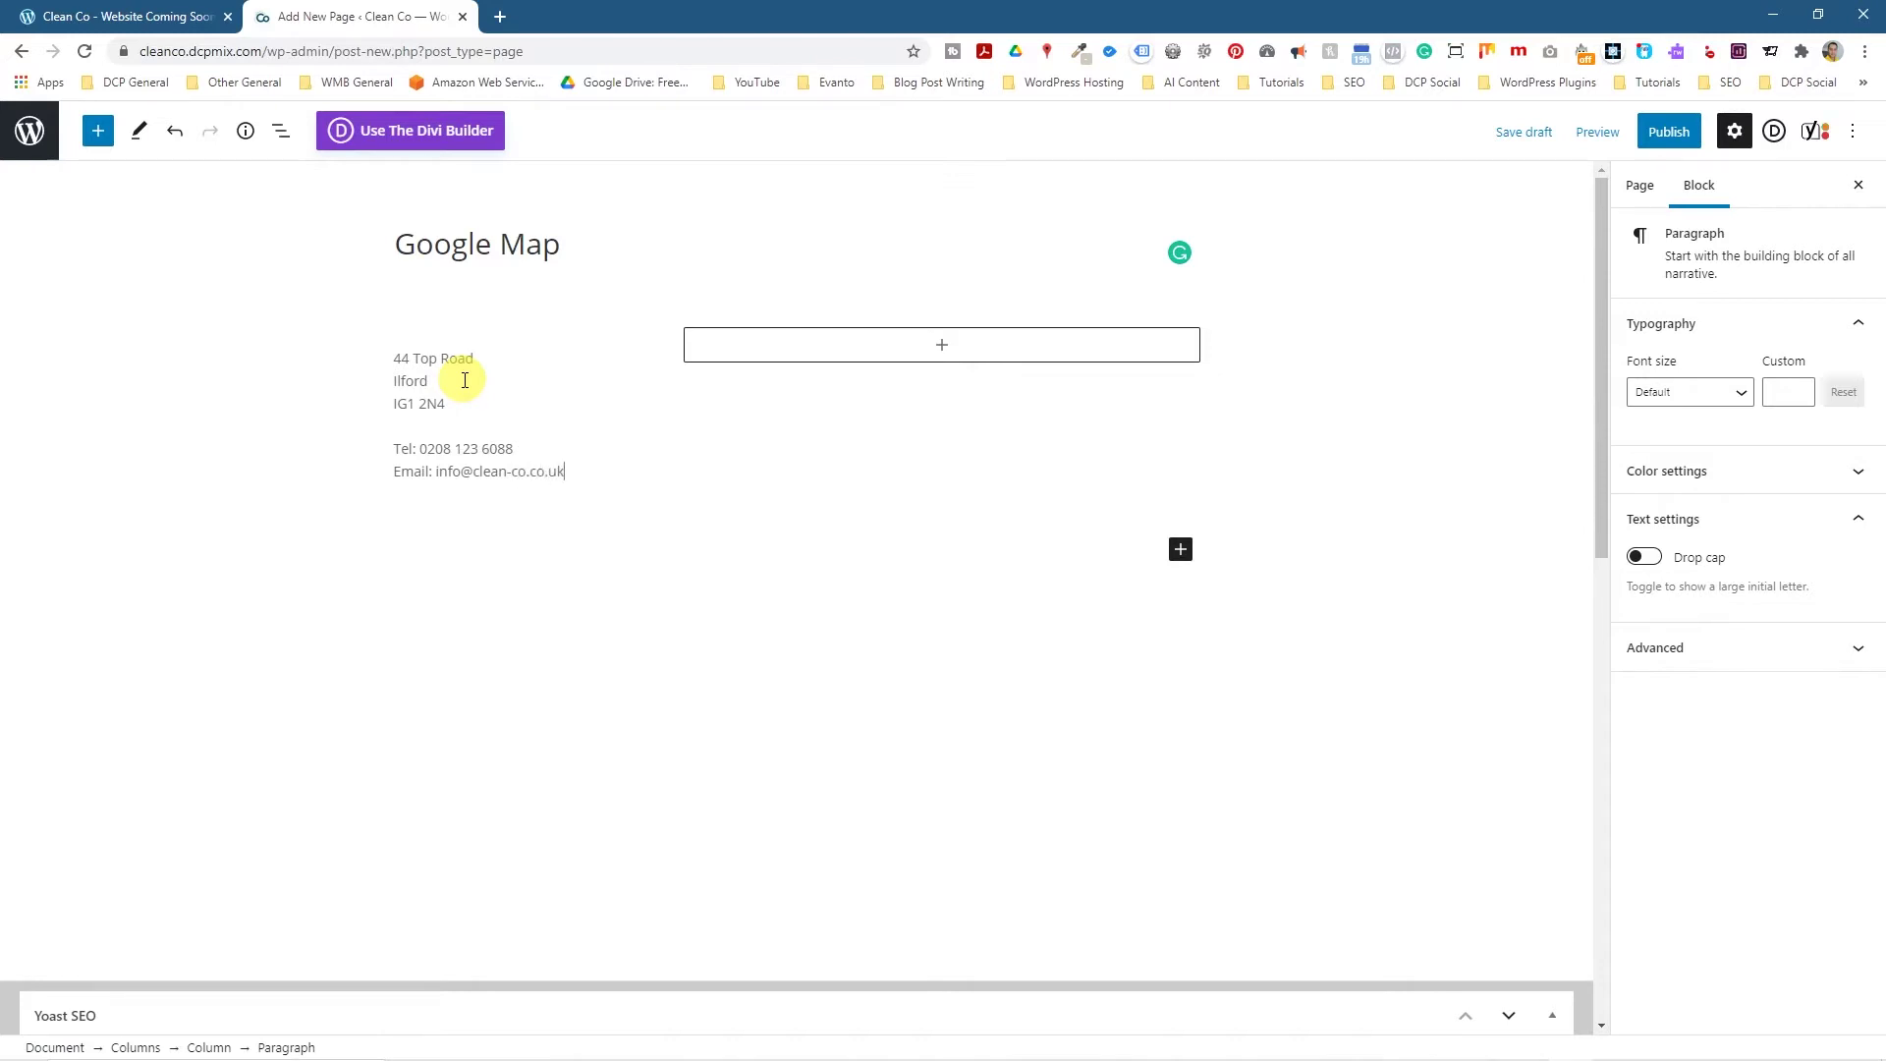
key(ctrl+shift+Left)
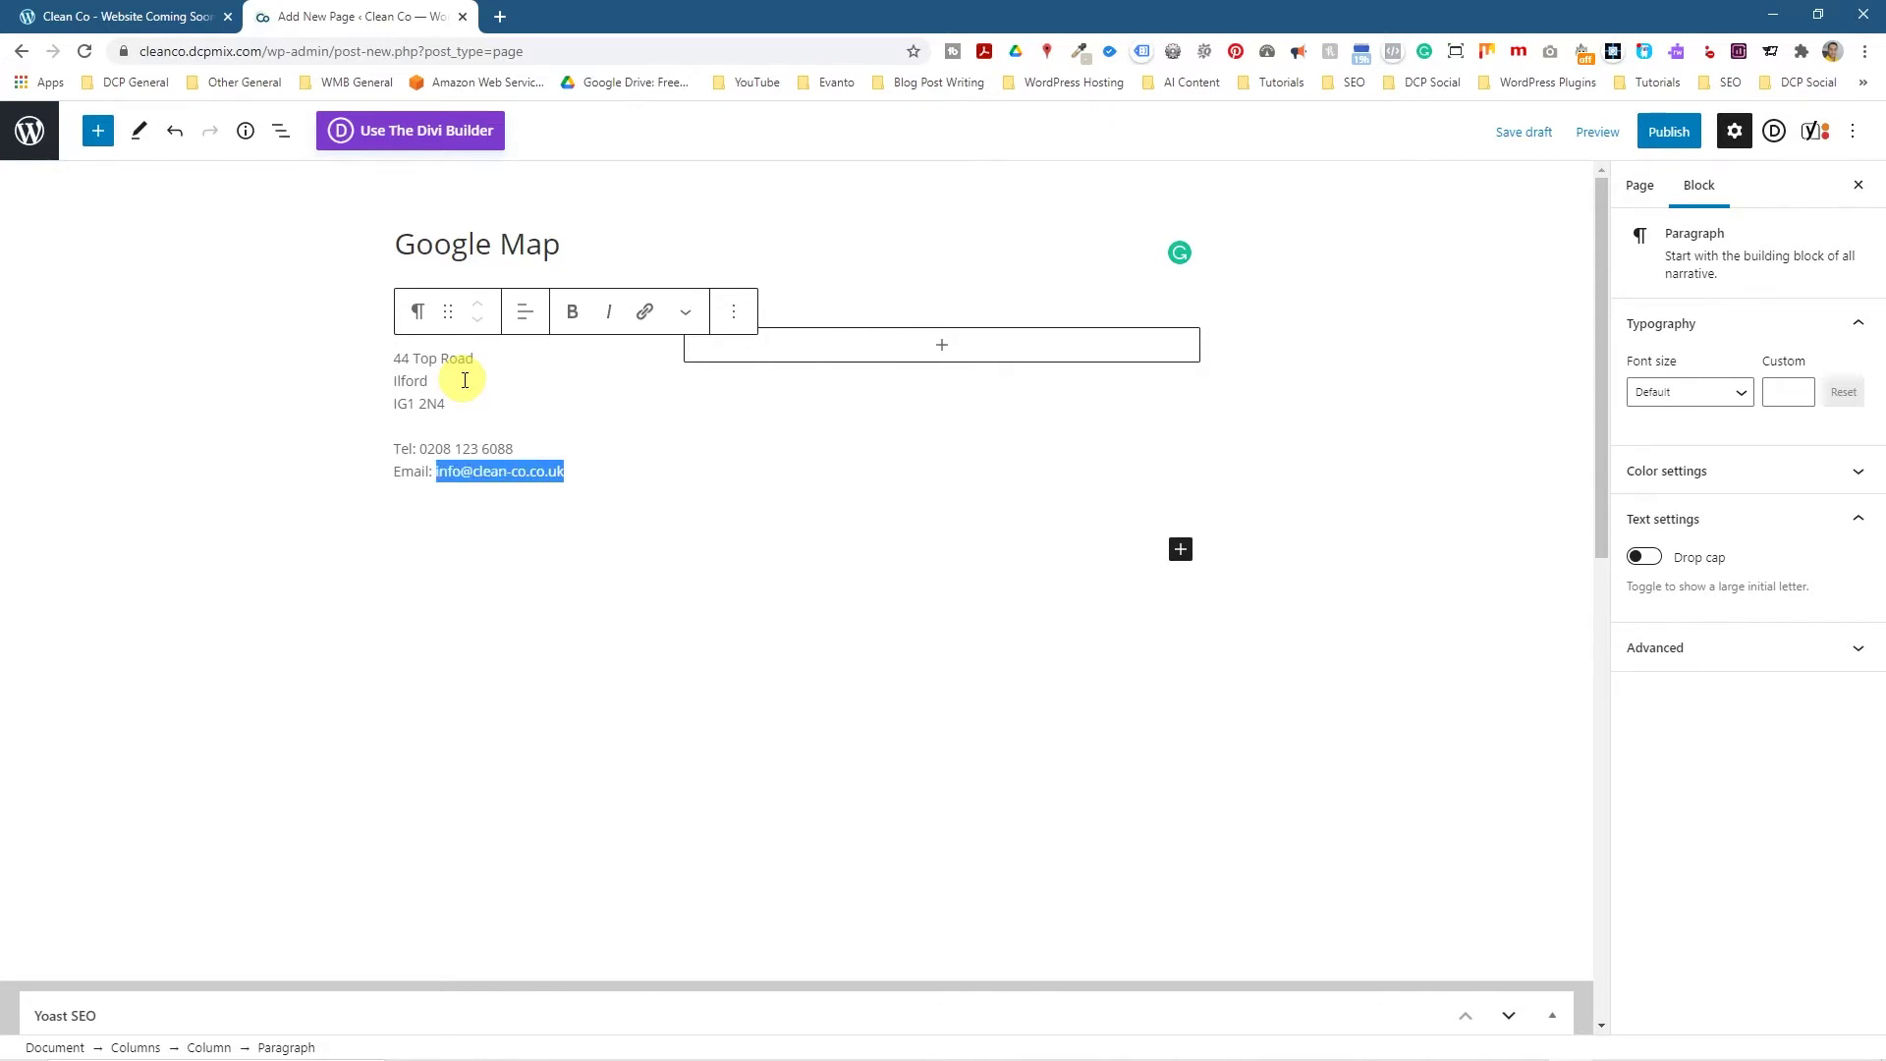
click(644, 311)
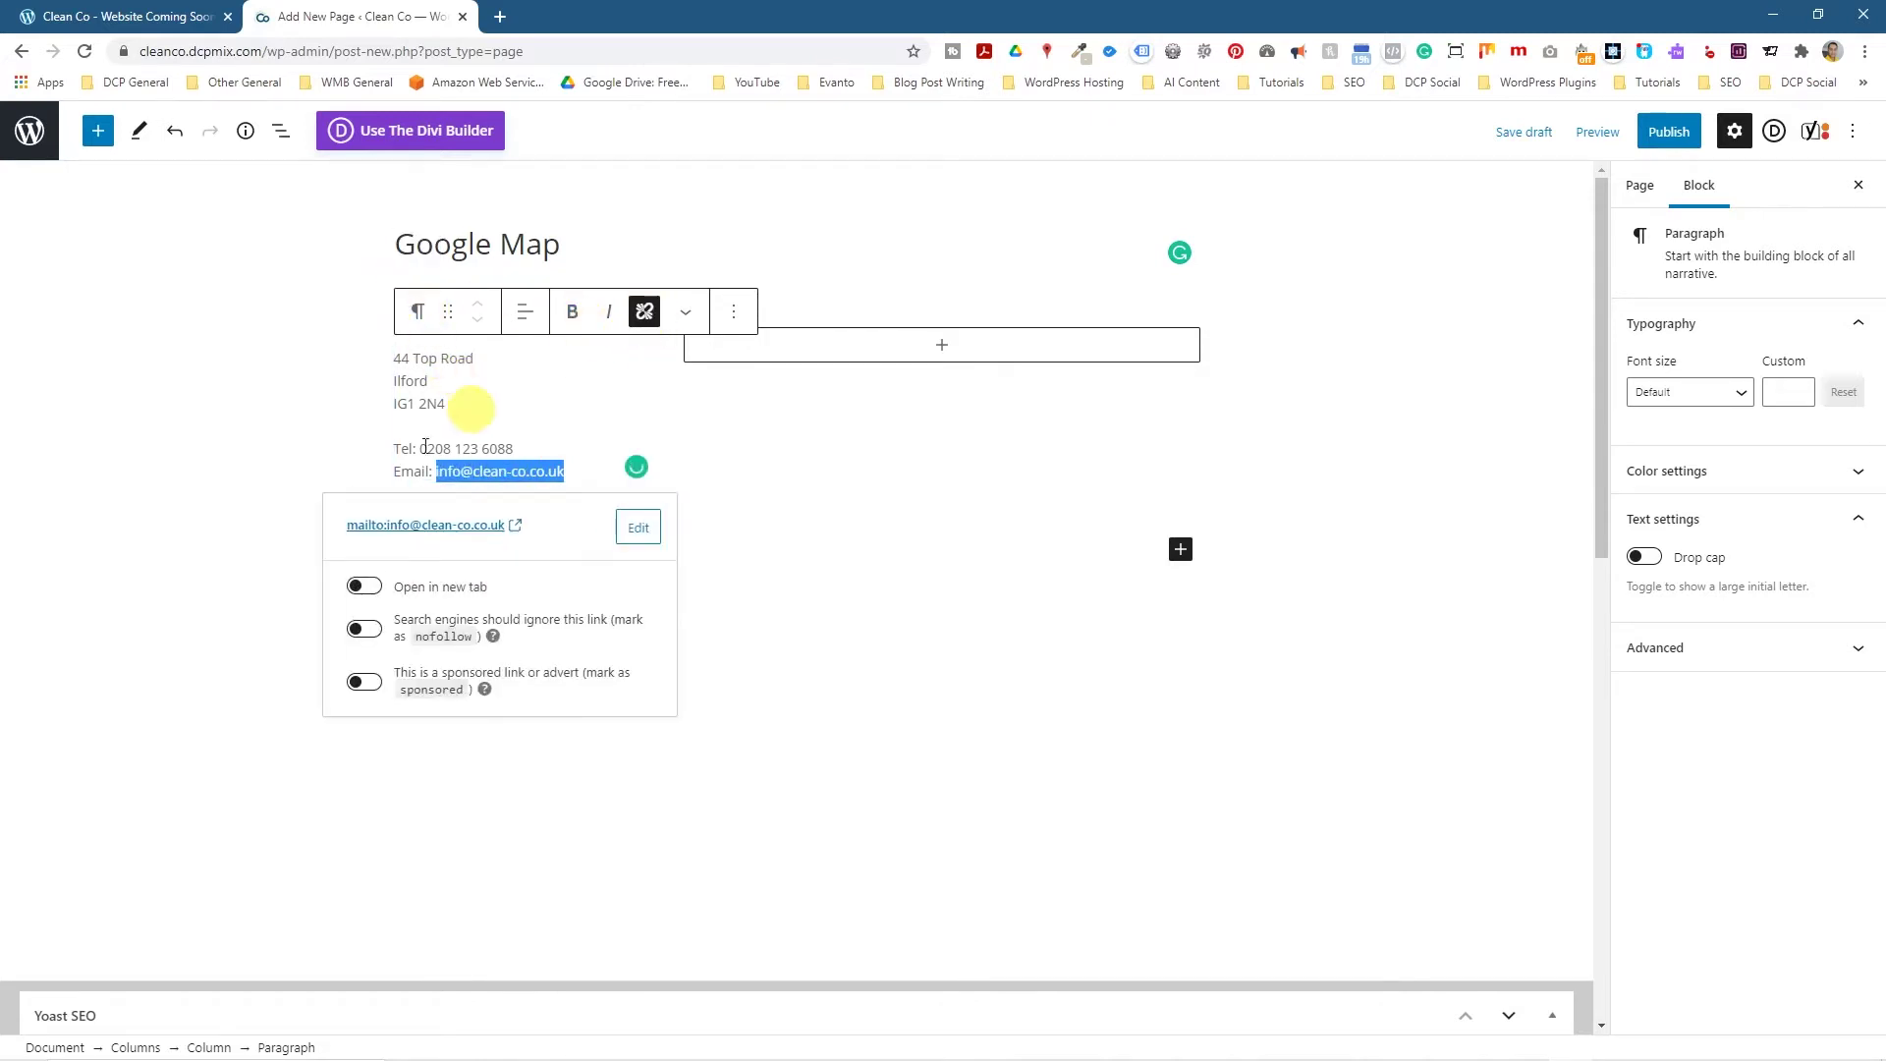
click(362, 587)
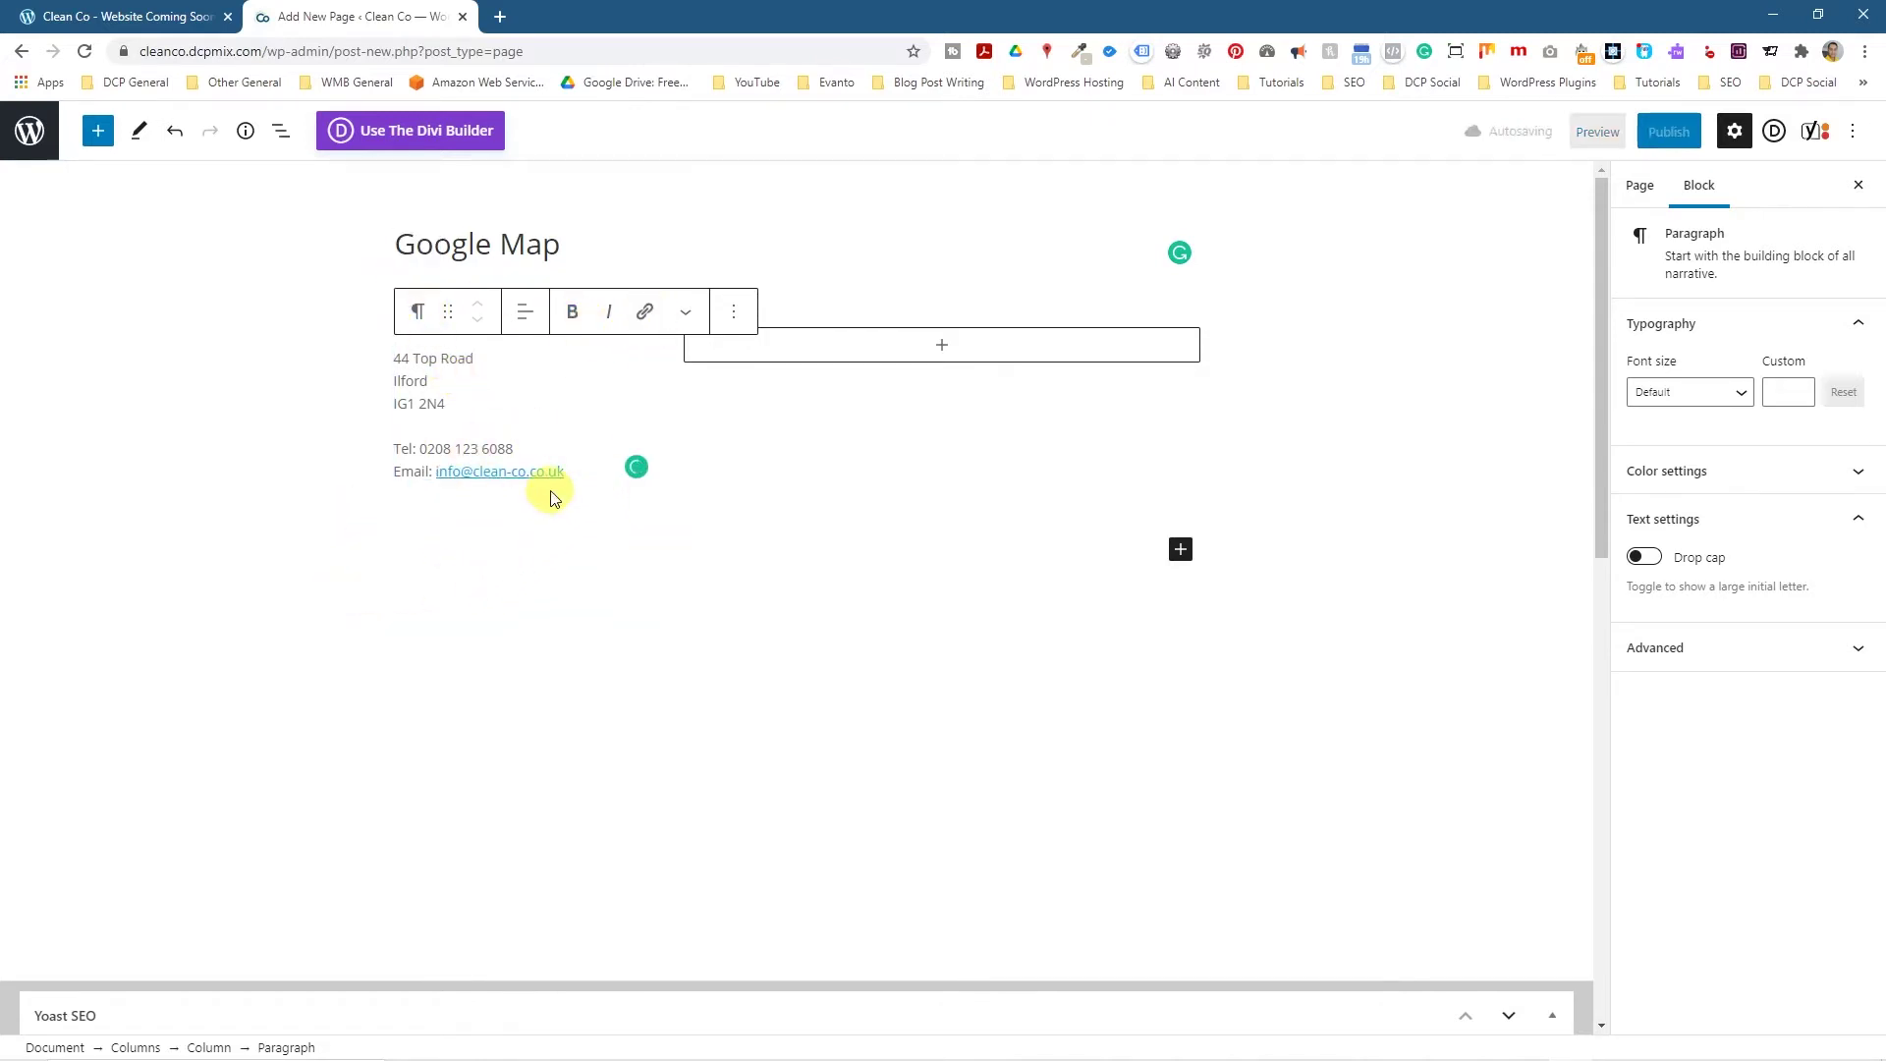
Add a Code block to the right column and switch it to Edit as HTML.
click(949, 345)
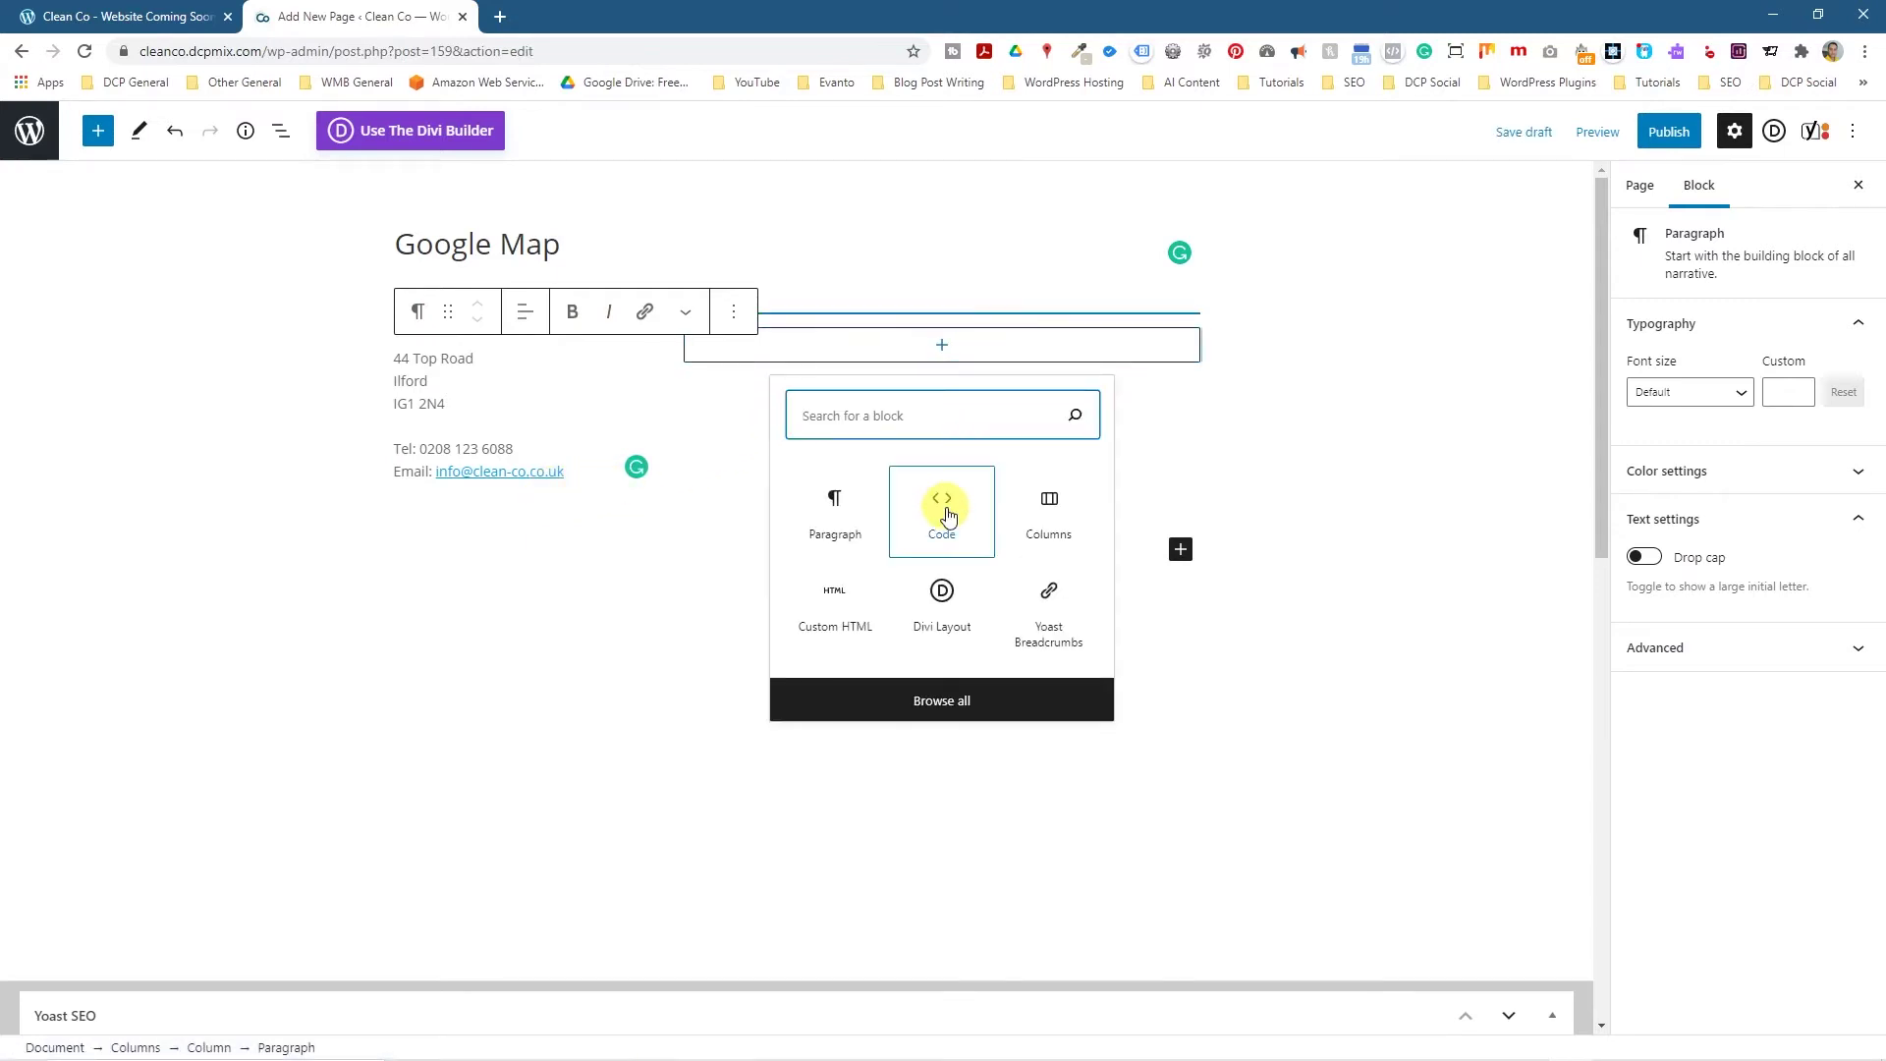
click(927, 702)
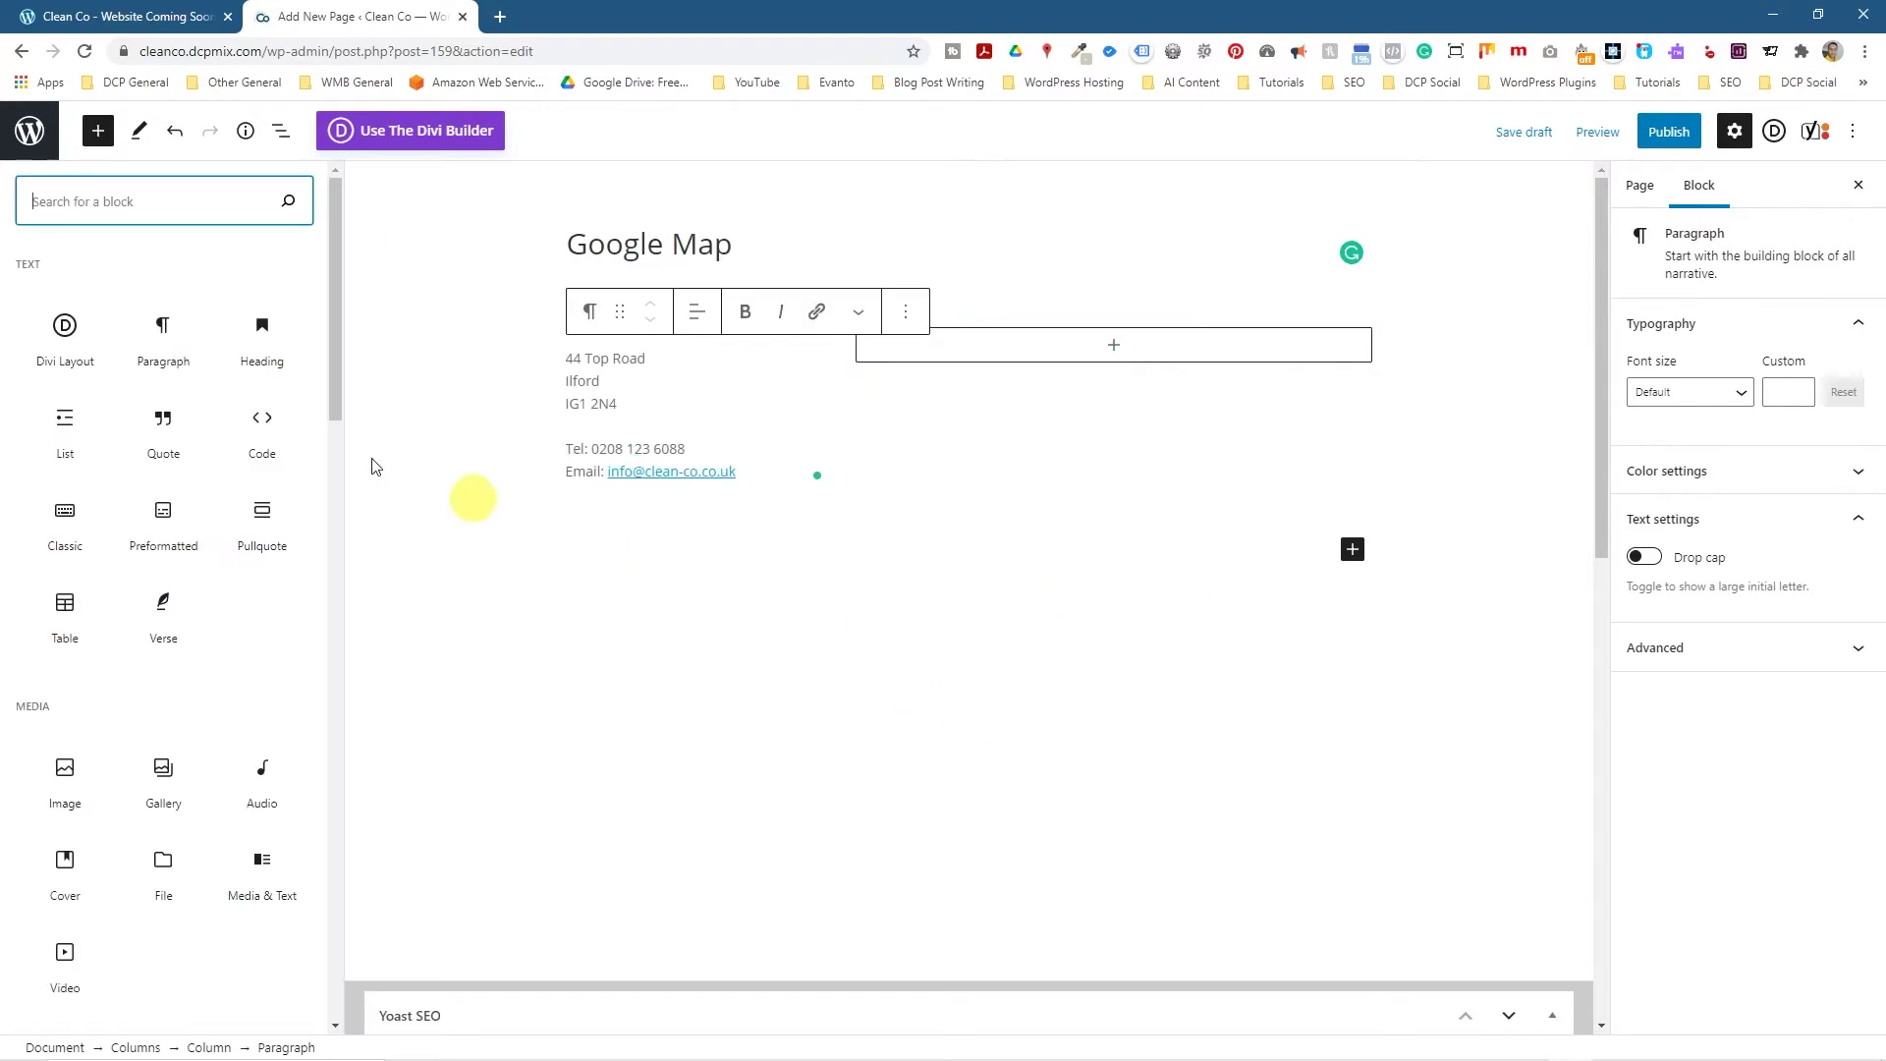
click(261, 442)
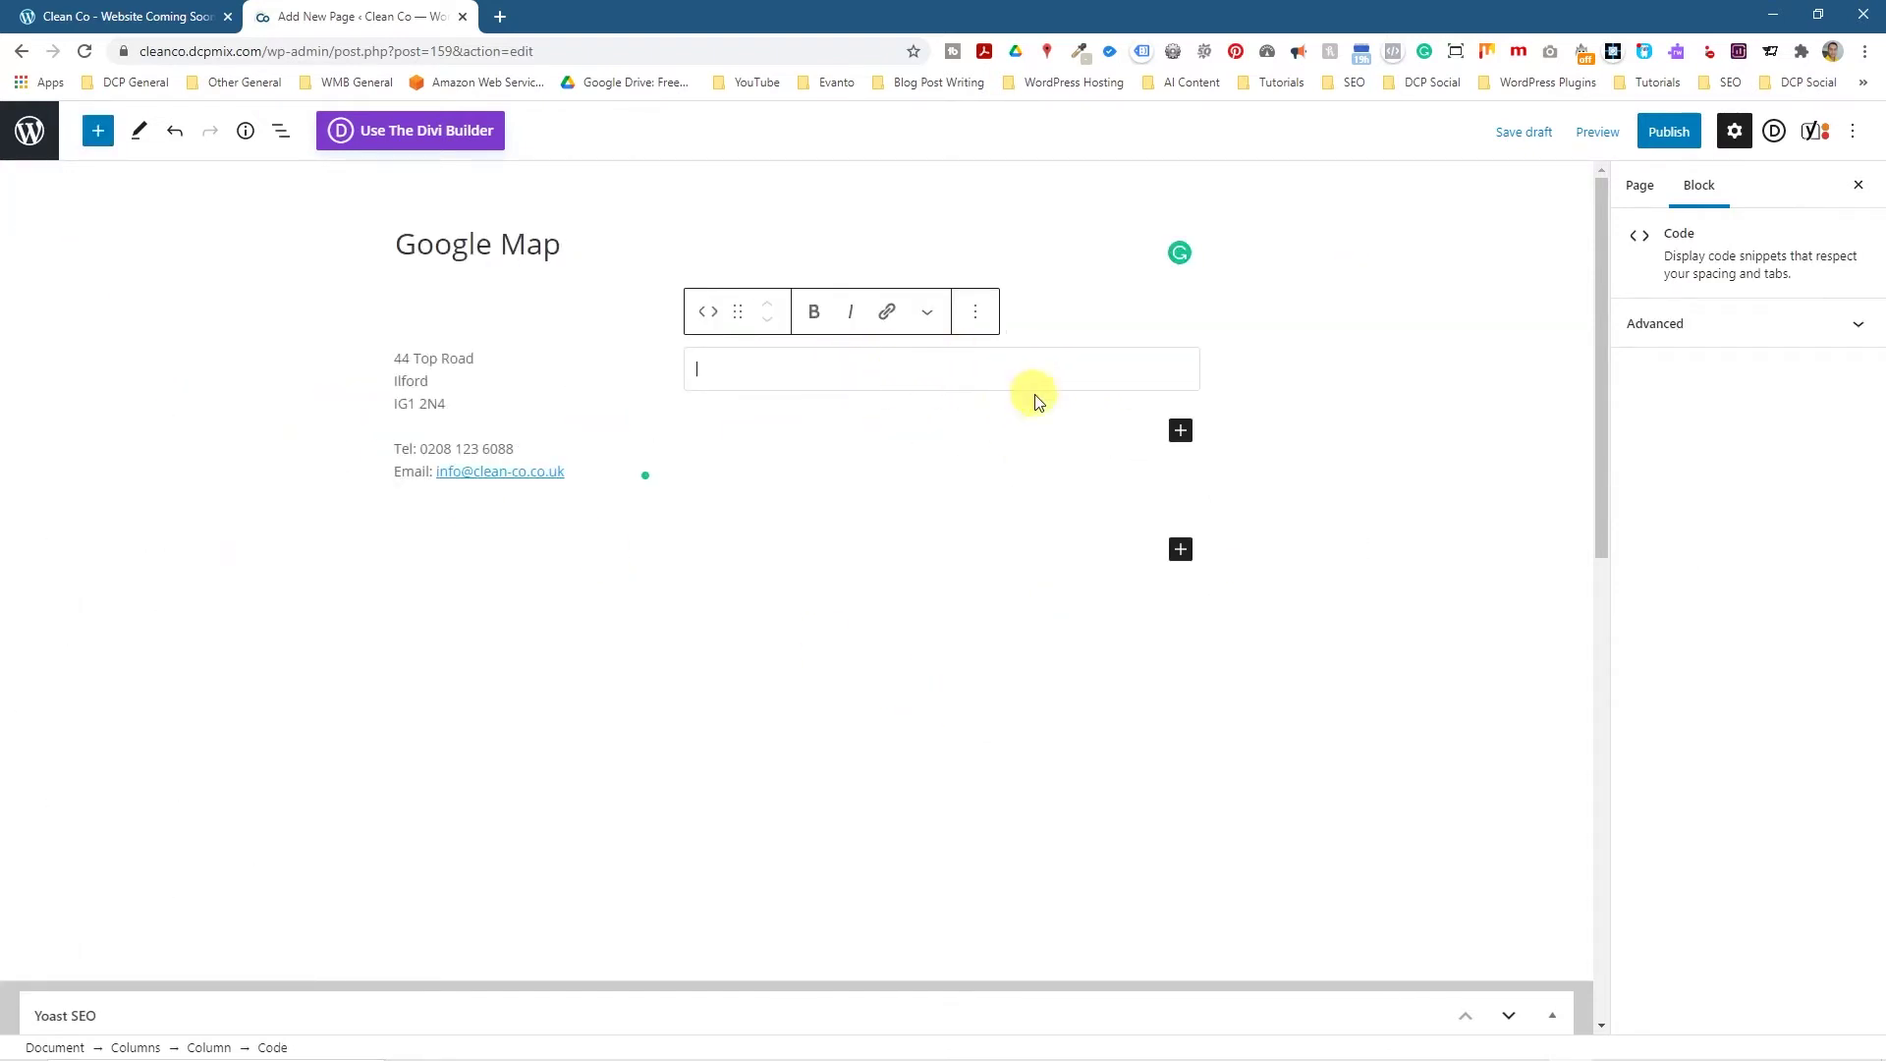
click(975, 311)
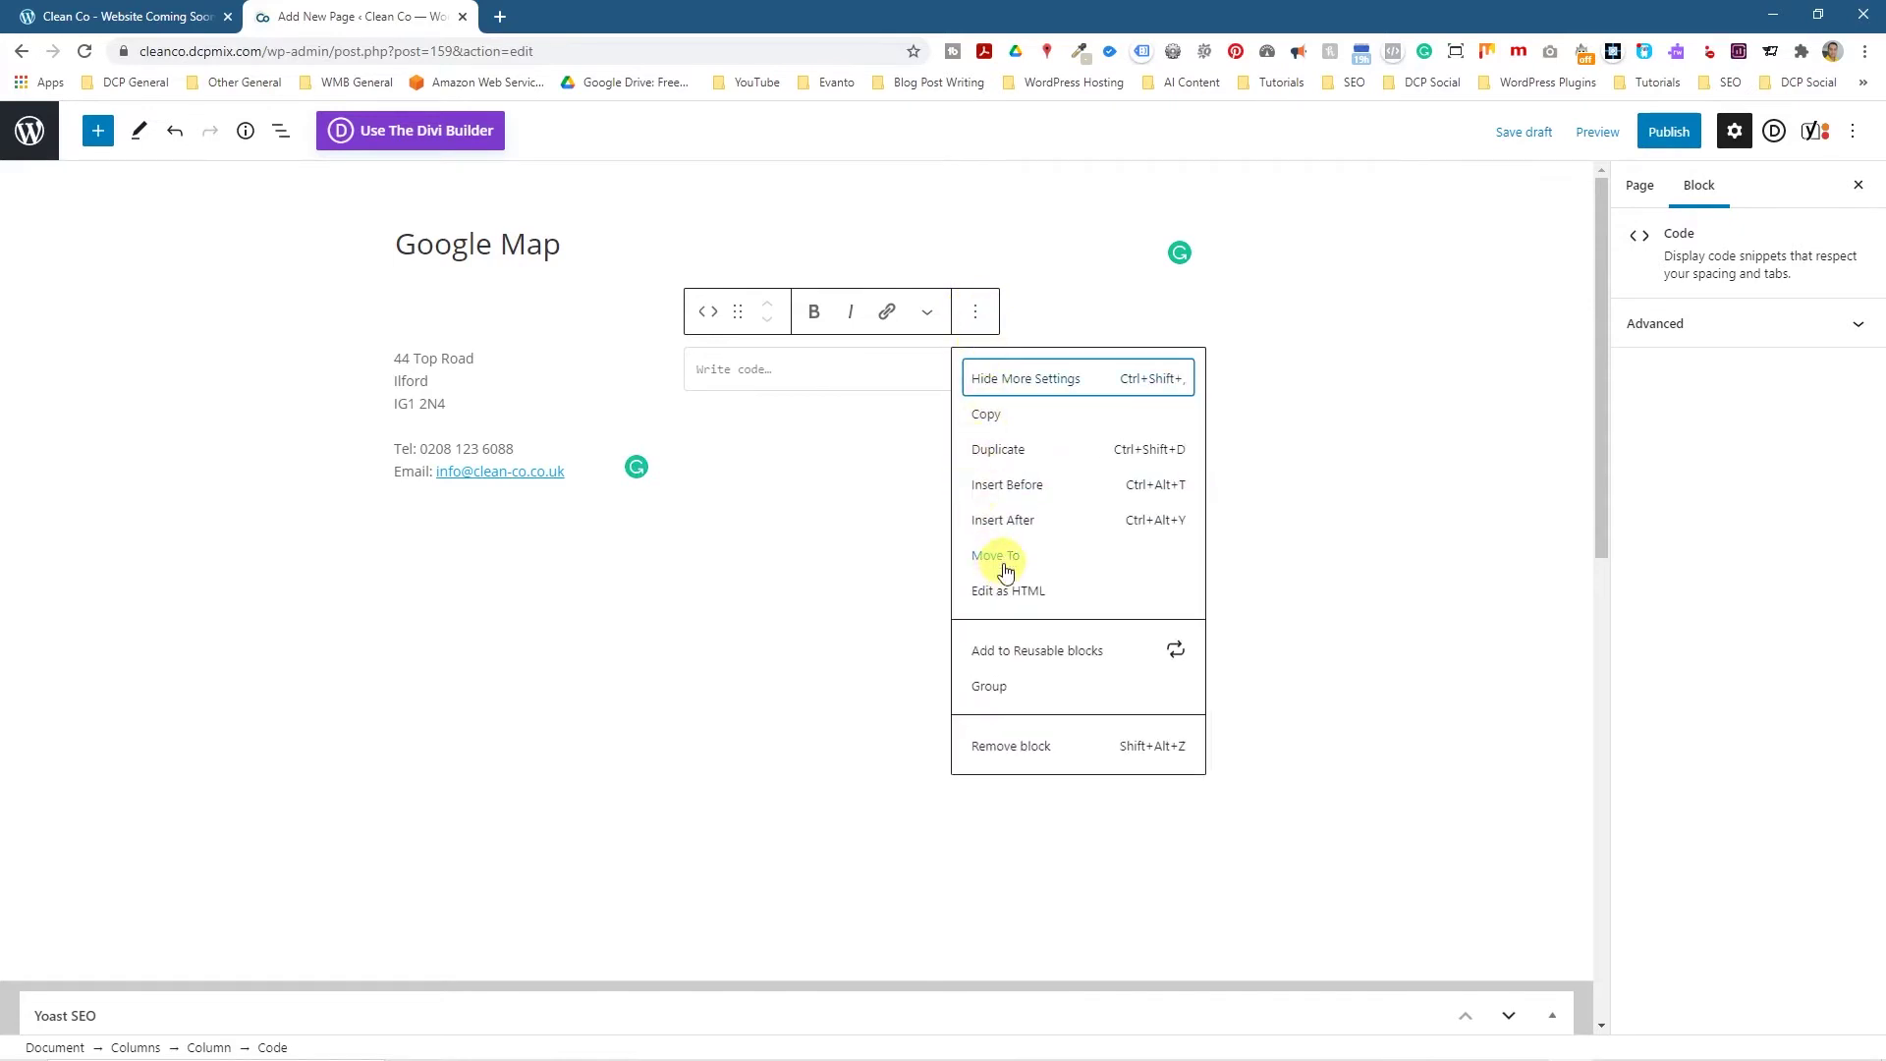
click(1032, 593)
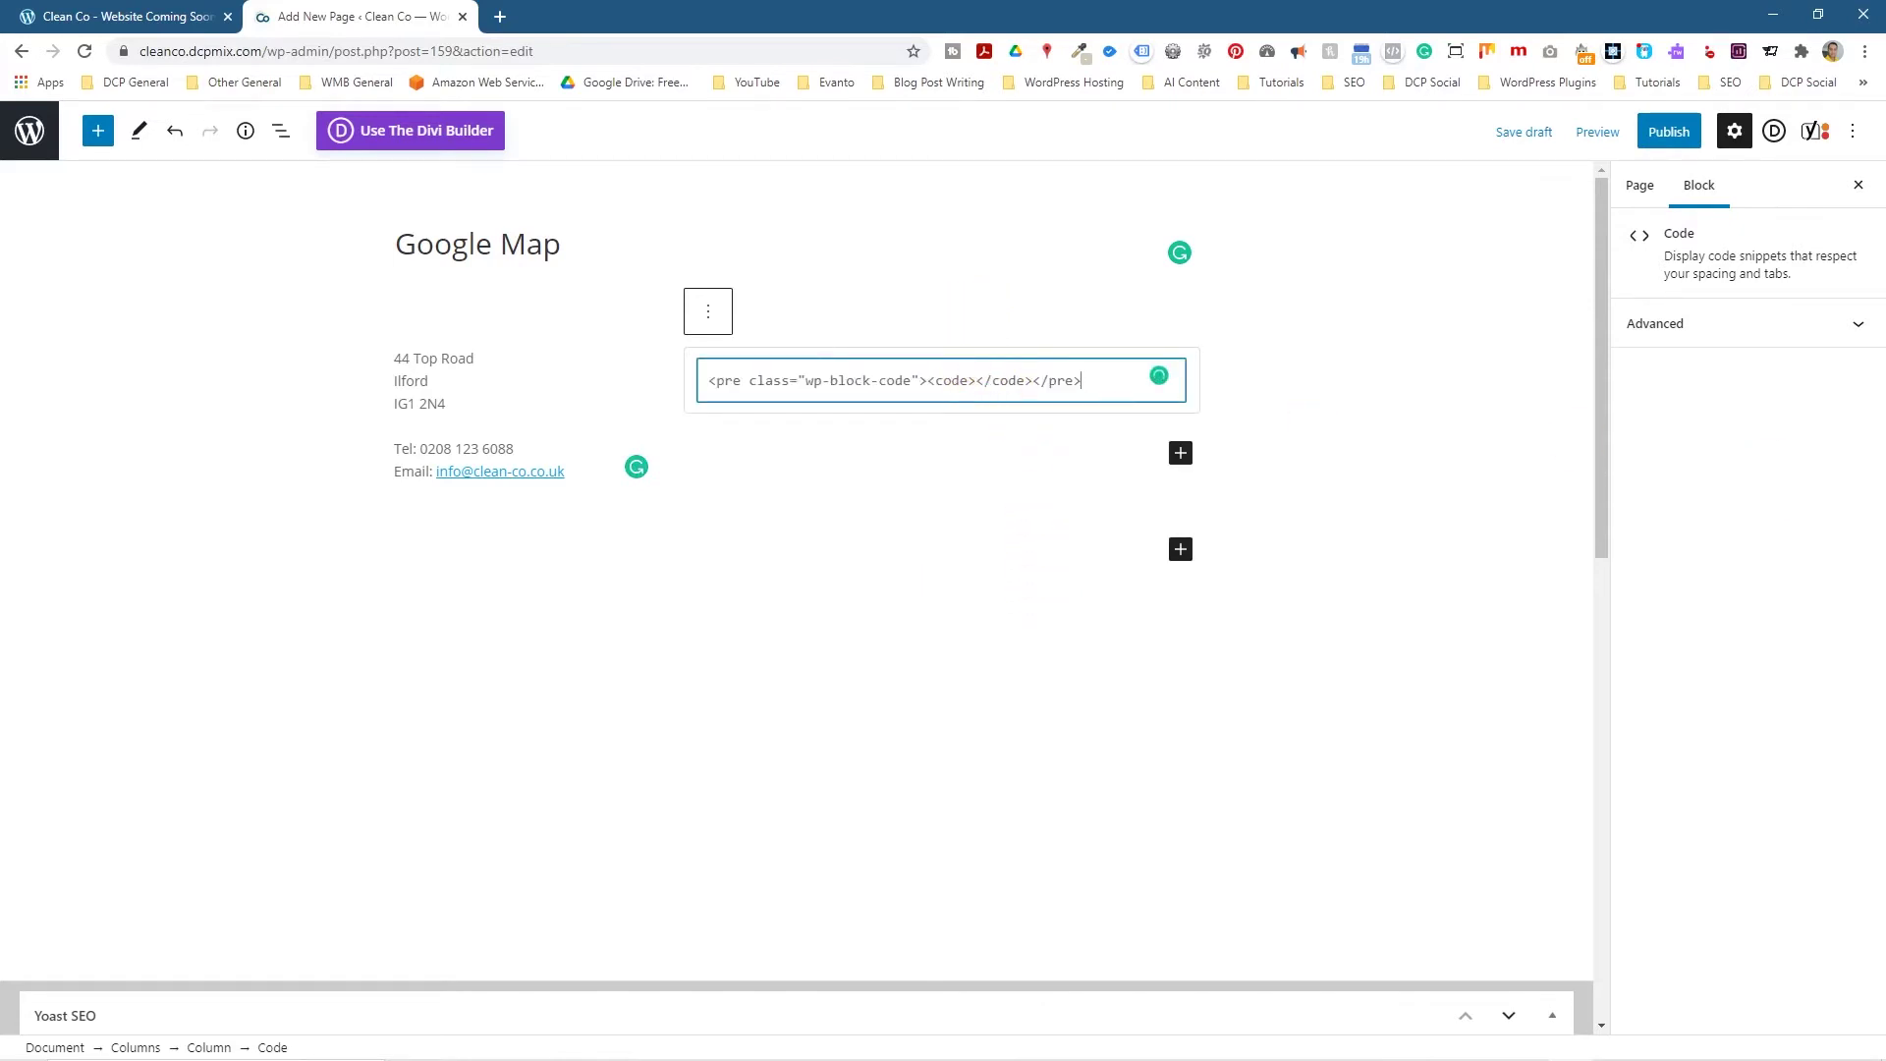
click(500, 17)
Search for Google Maps and open the Hounslow East Station location.
text(gogle n)
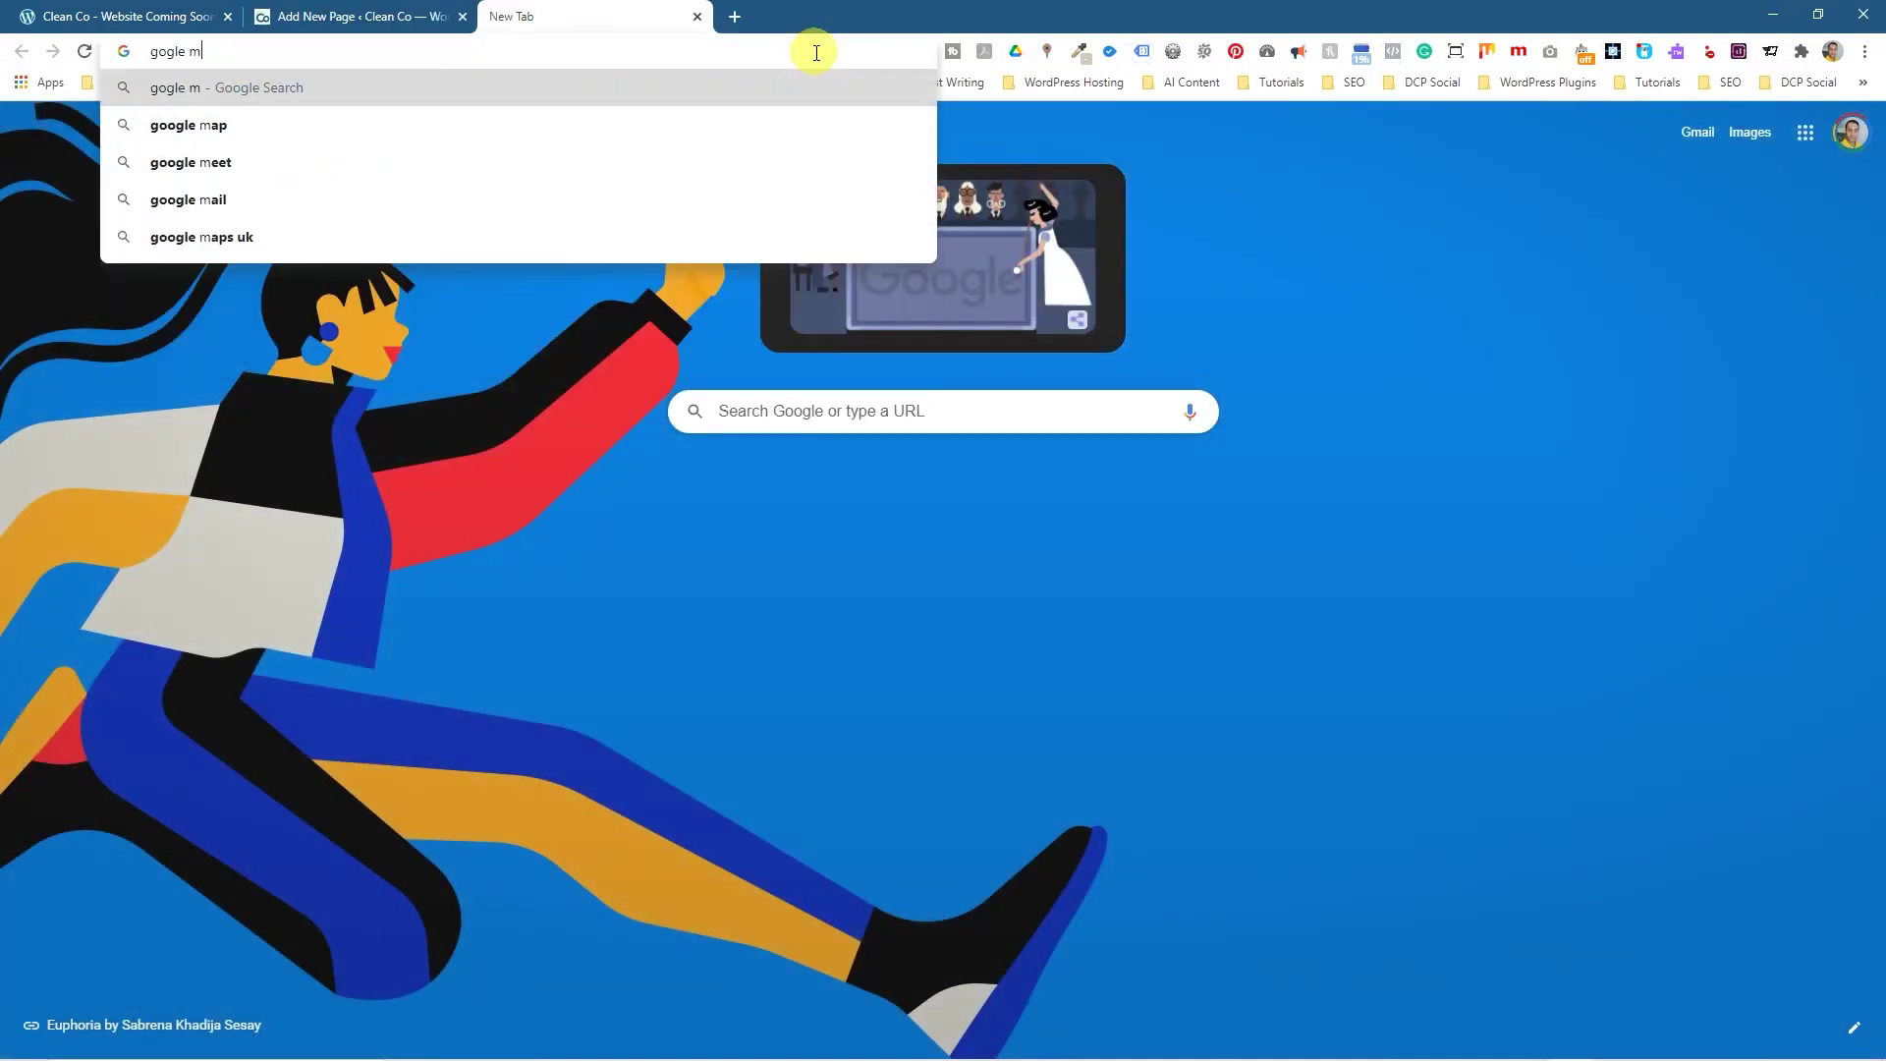
key(BackSpace)
key(BackSpace)
key(BackSpace)
key(BackSpace)
text(o)
key(BackSpace)
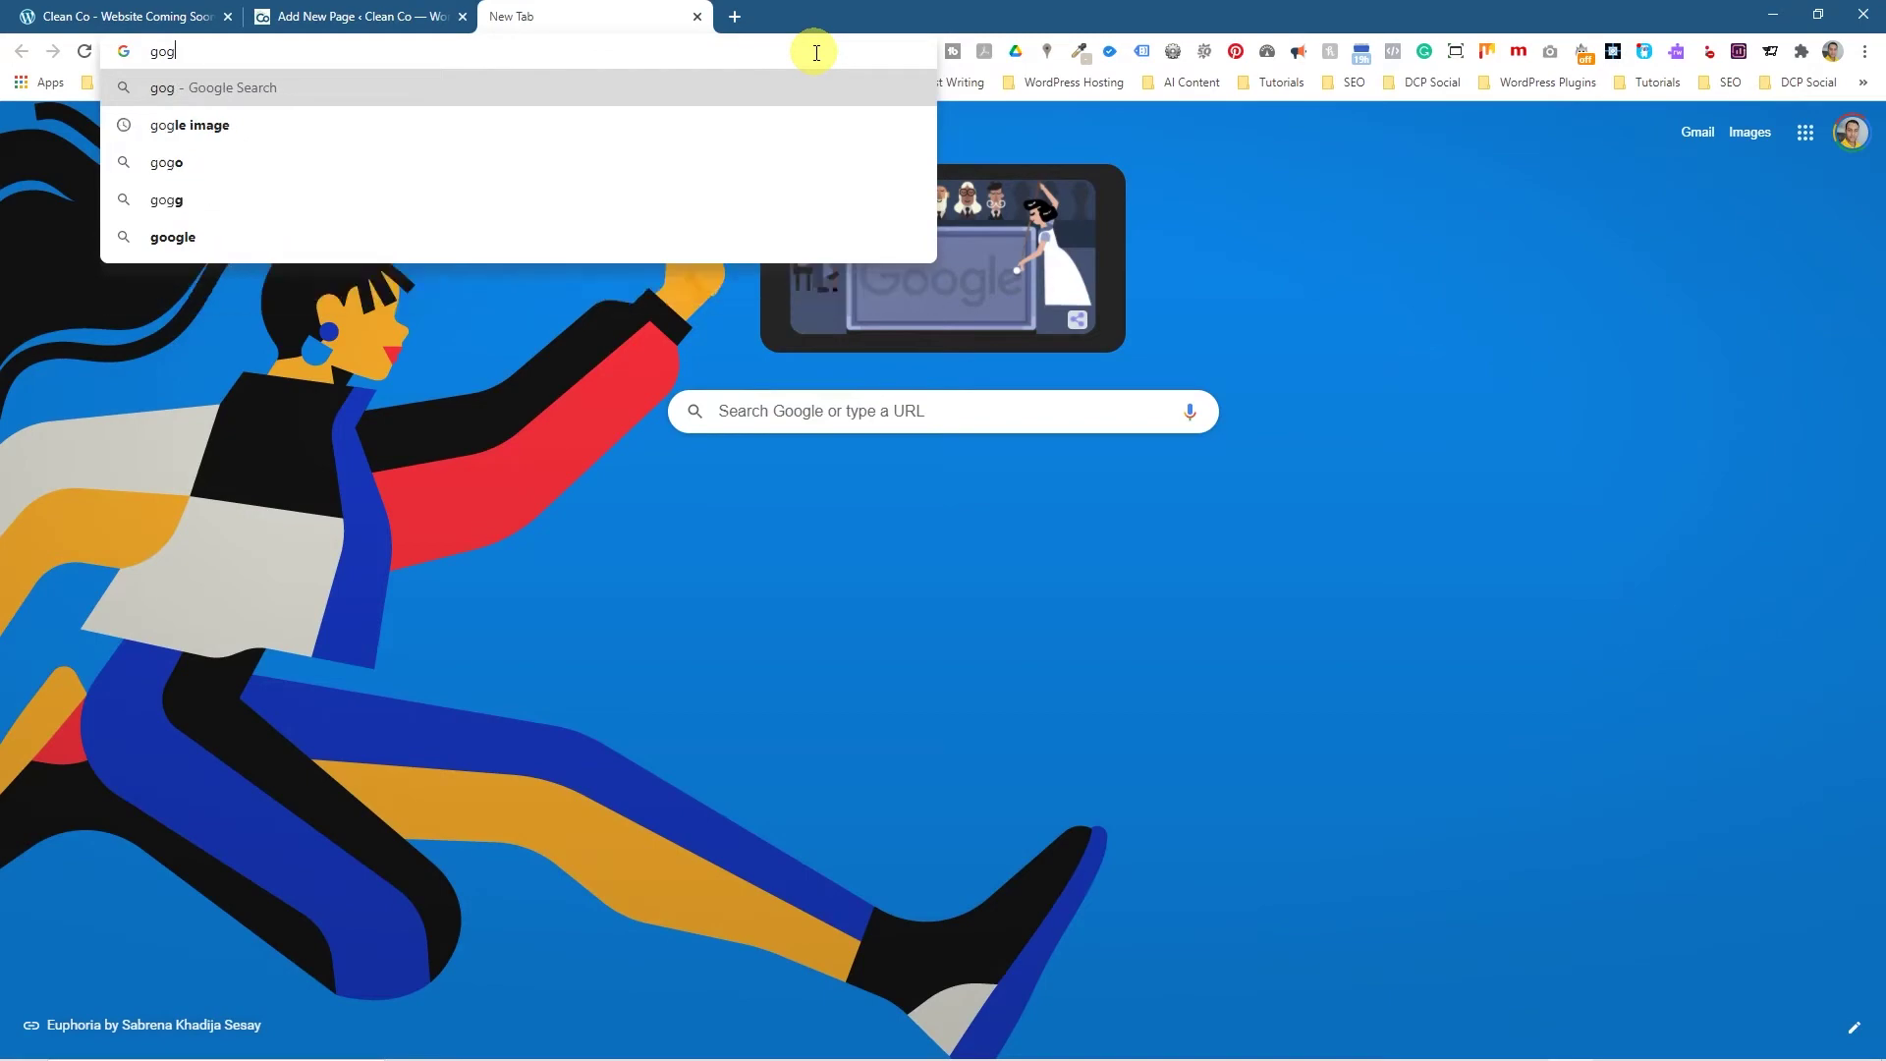
key(BackSpace)
text(ogle ma)
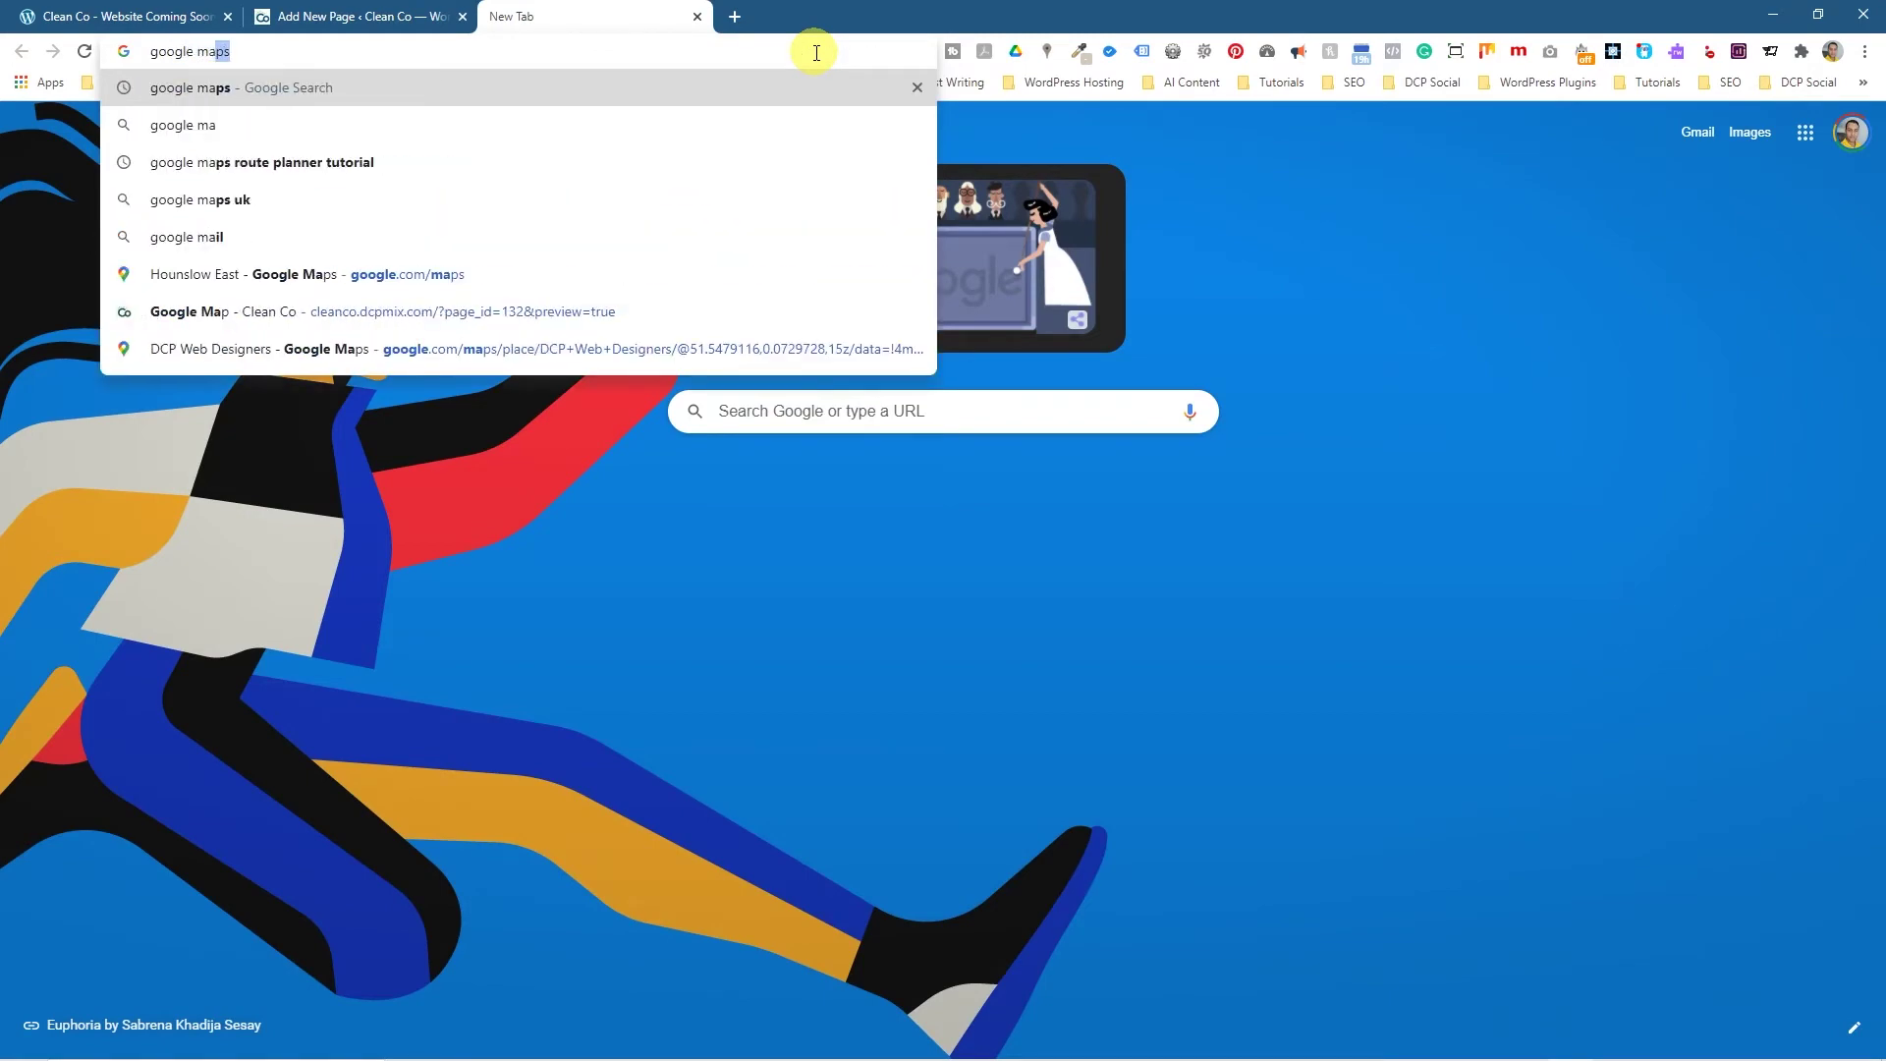
key(Return)
click(280, 353)
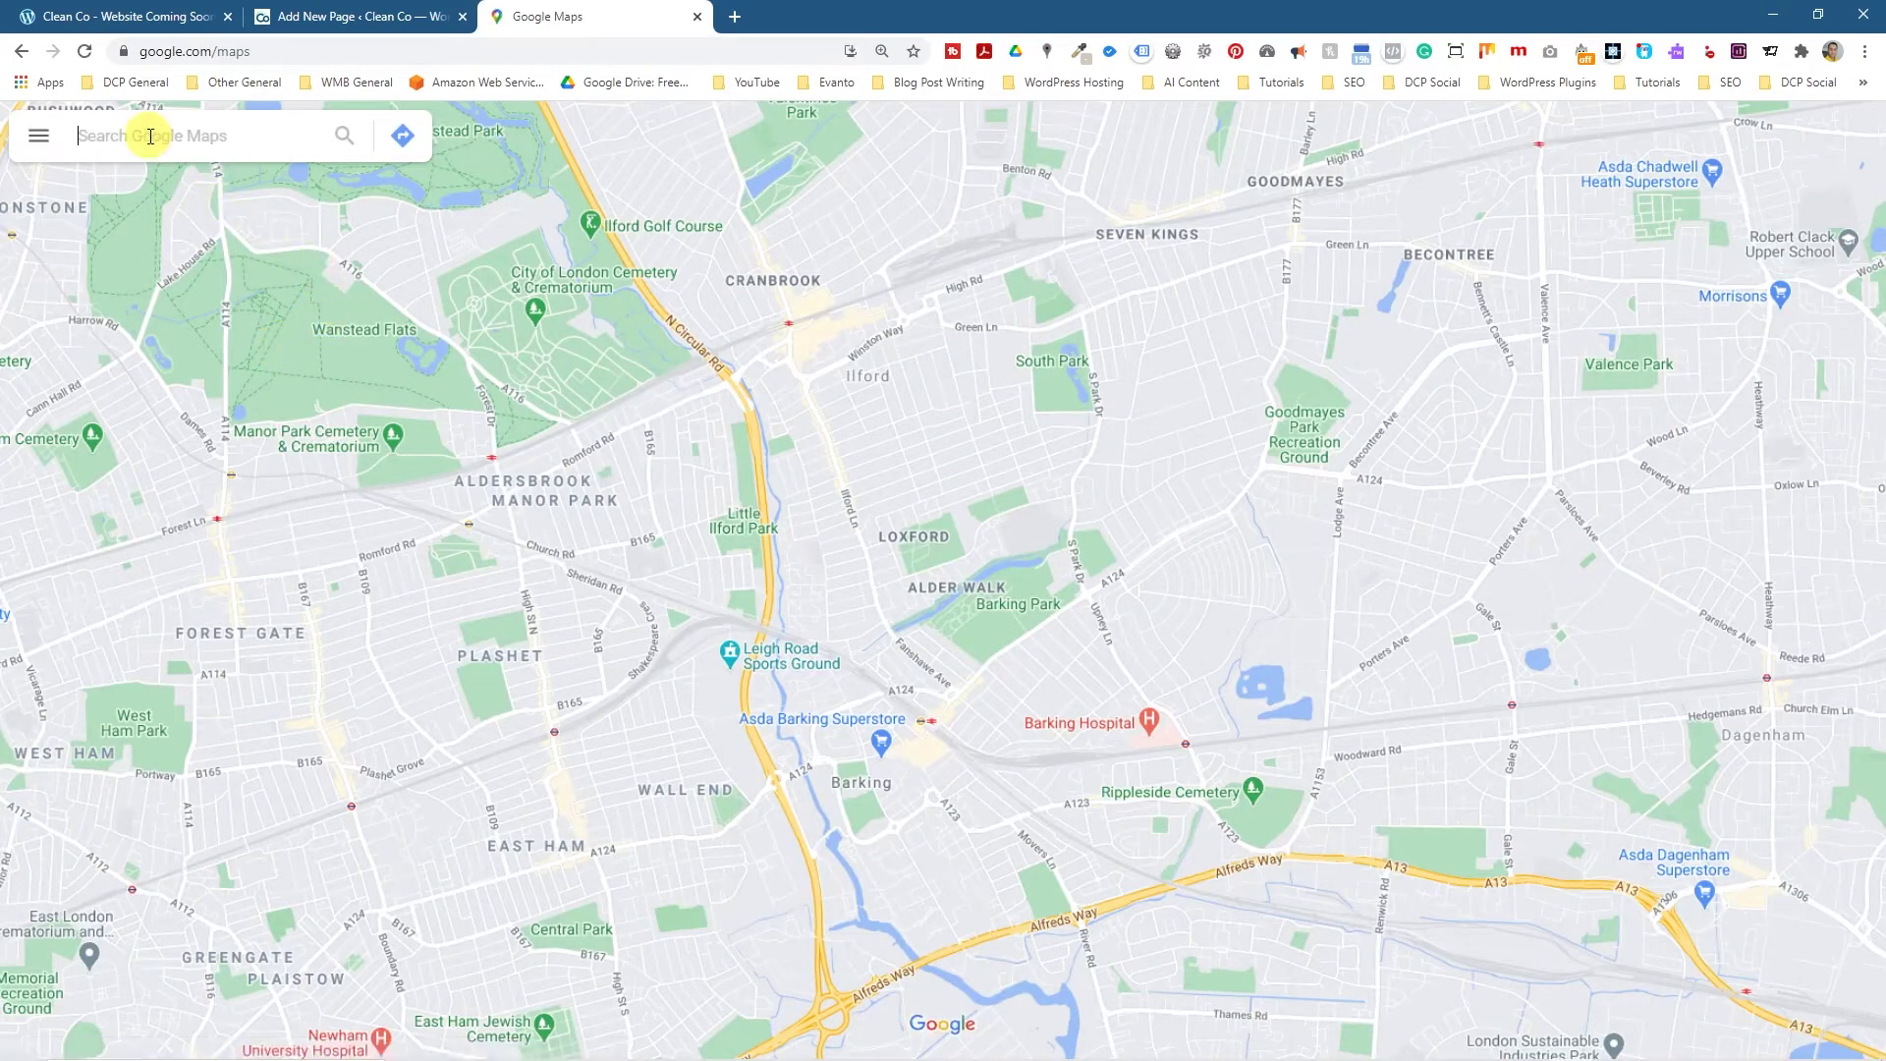
click(152, 136)
click(156, 185)
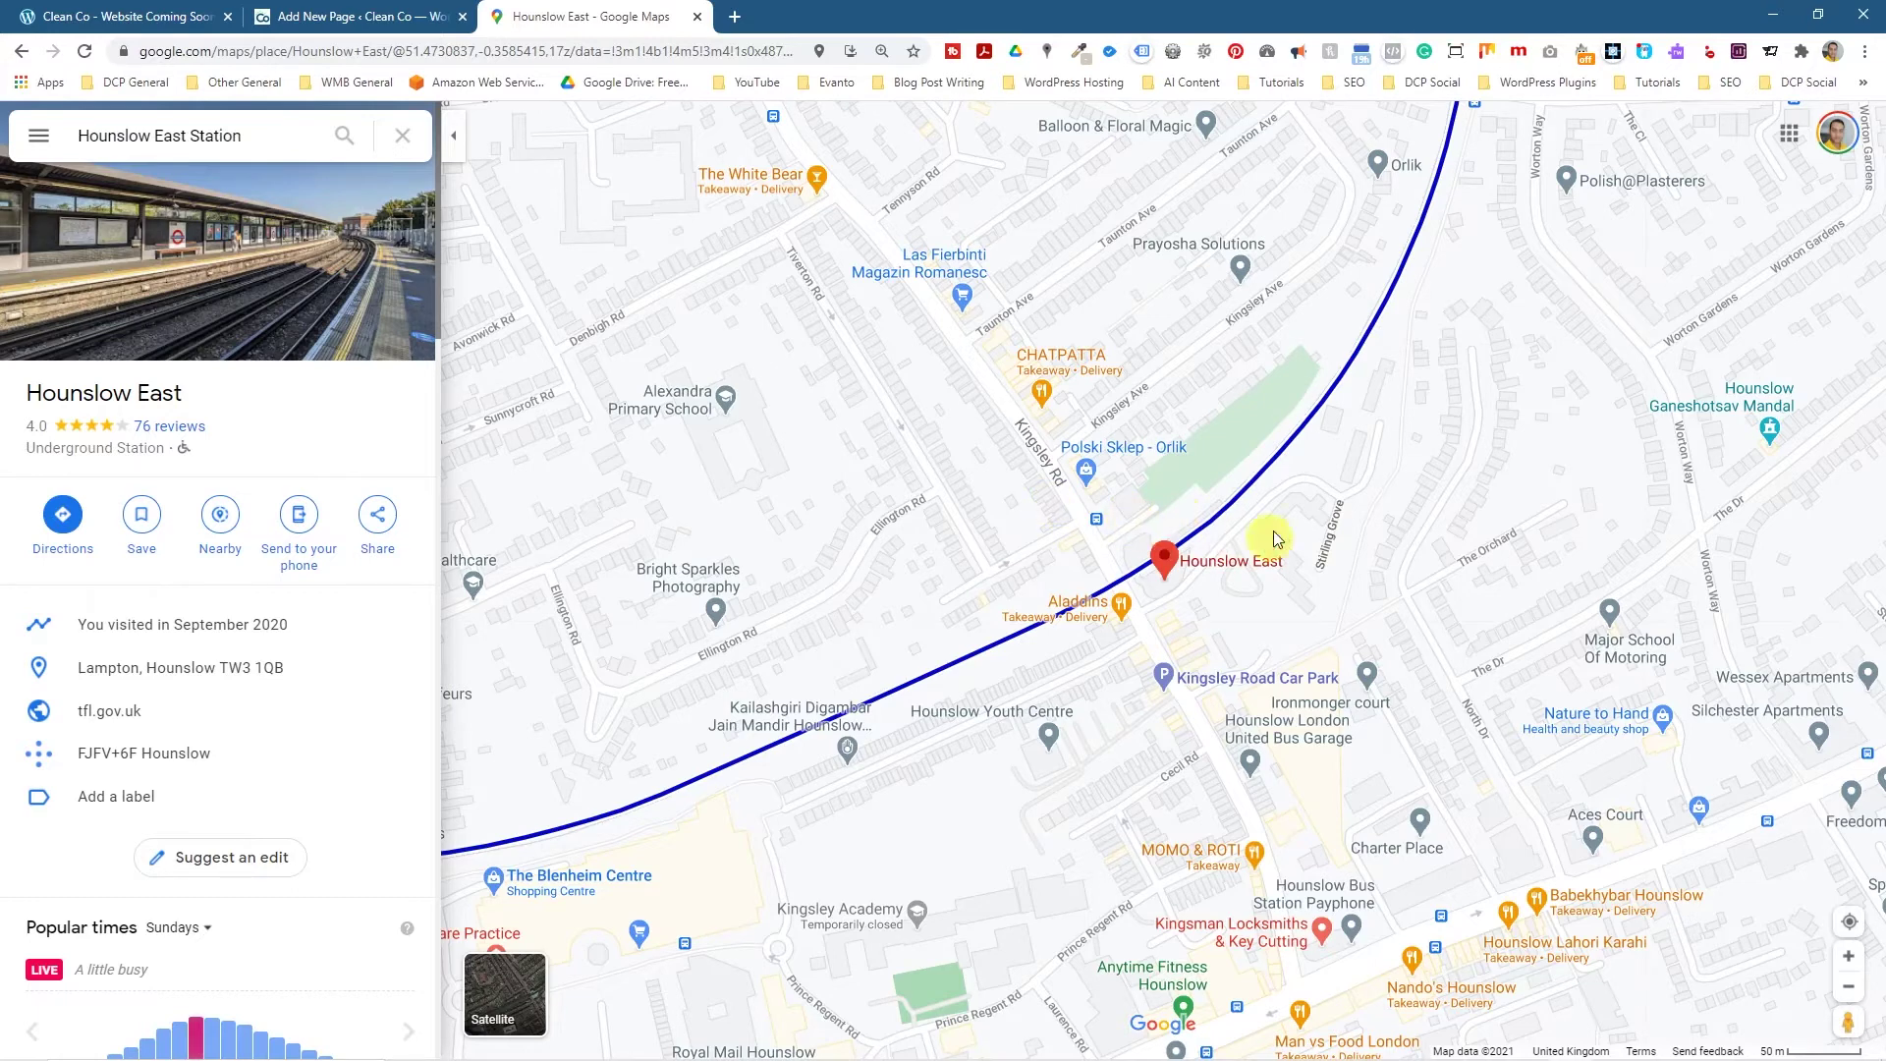
Copy the map's medium-size embed HTML, keeping a copy in a note, and return to the editor.
click(374, 515)
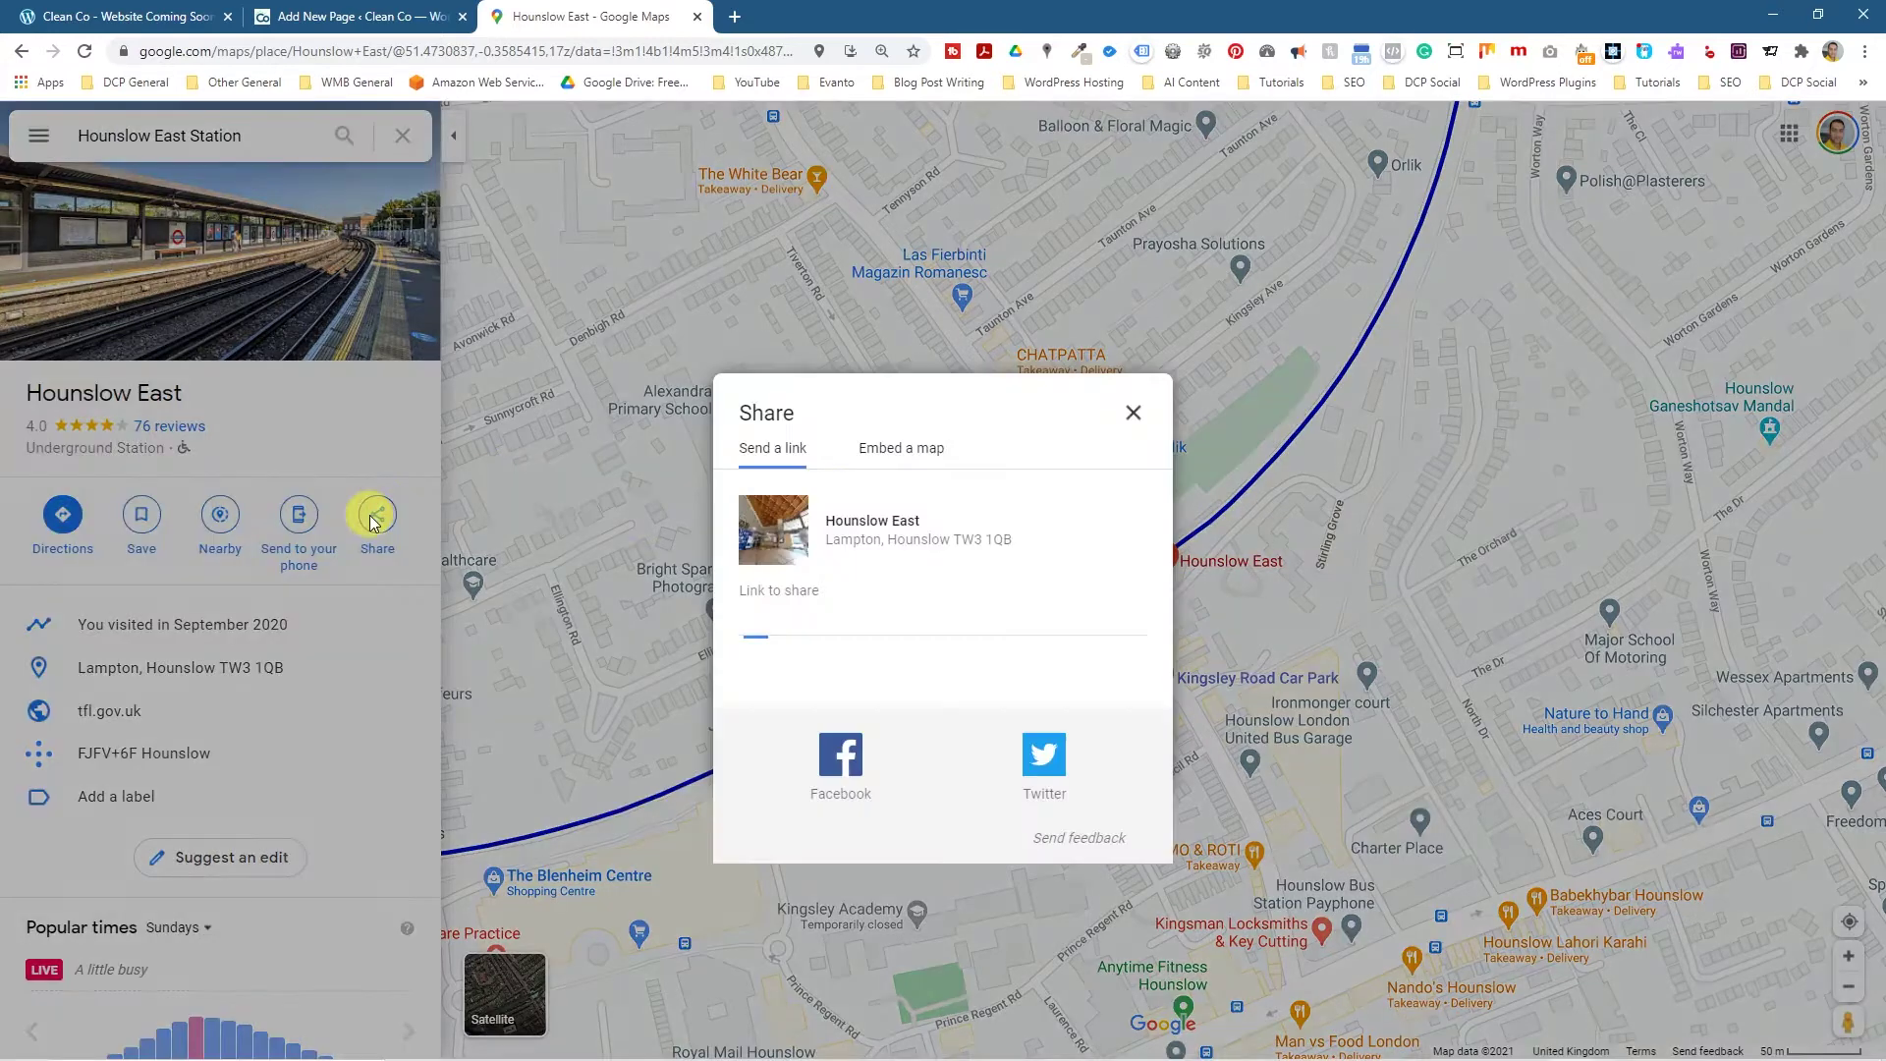
click(897, 442)
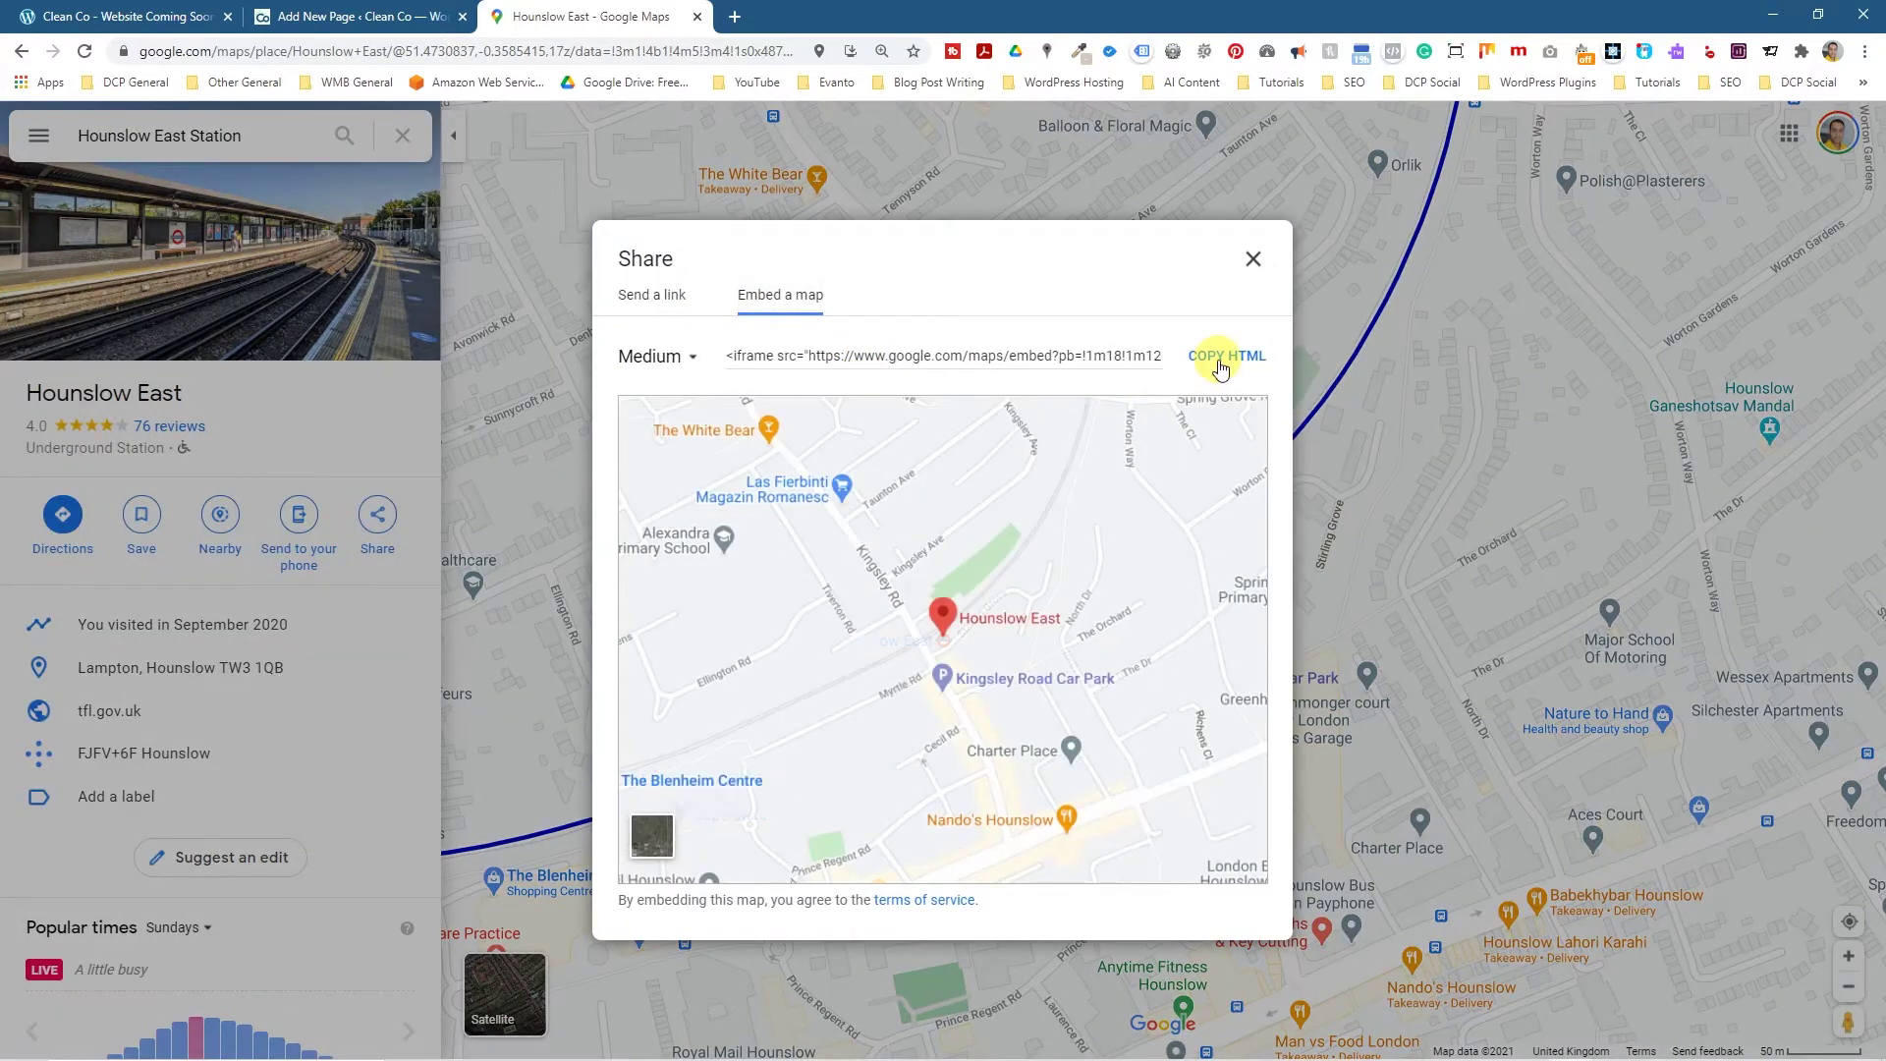
click(1225, 357)
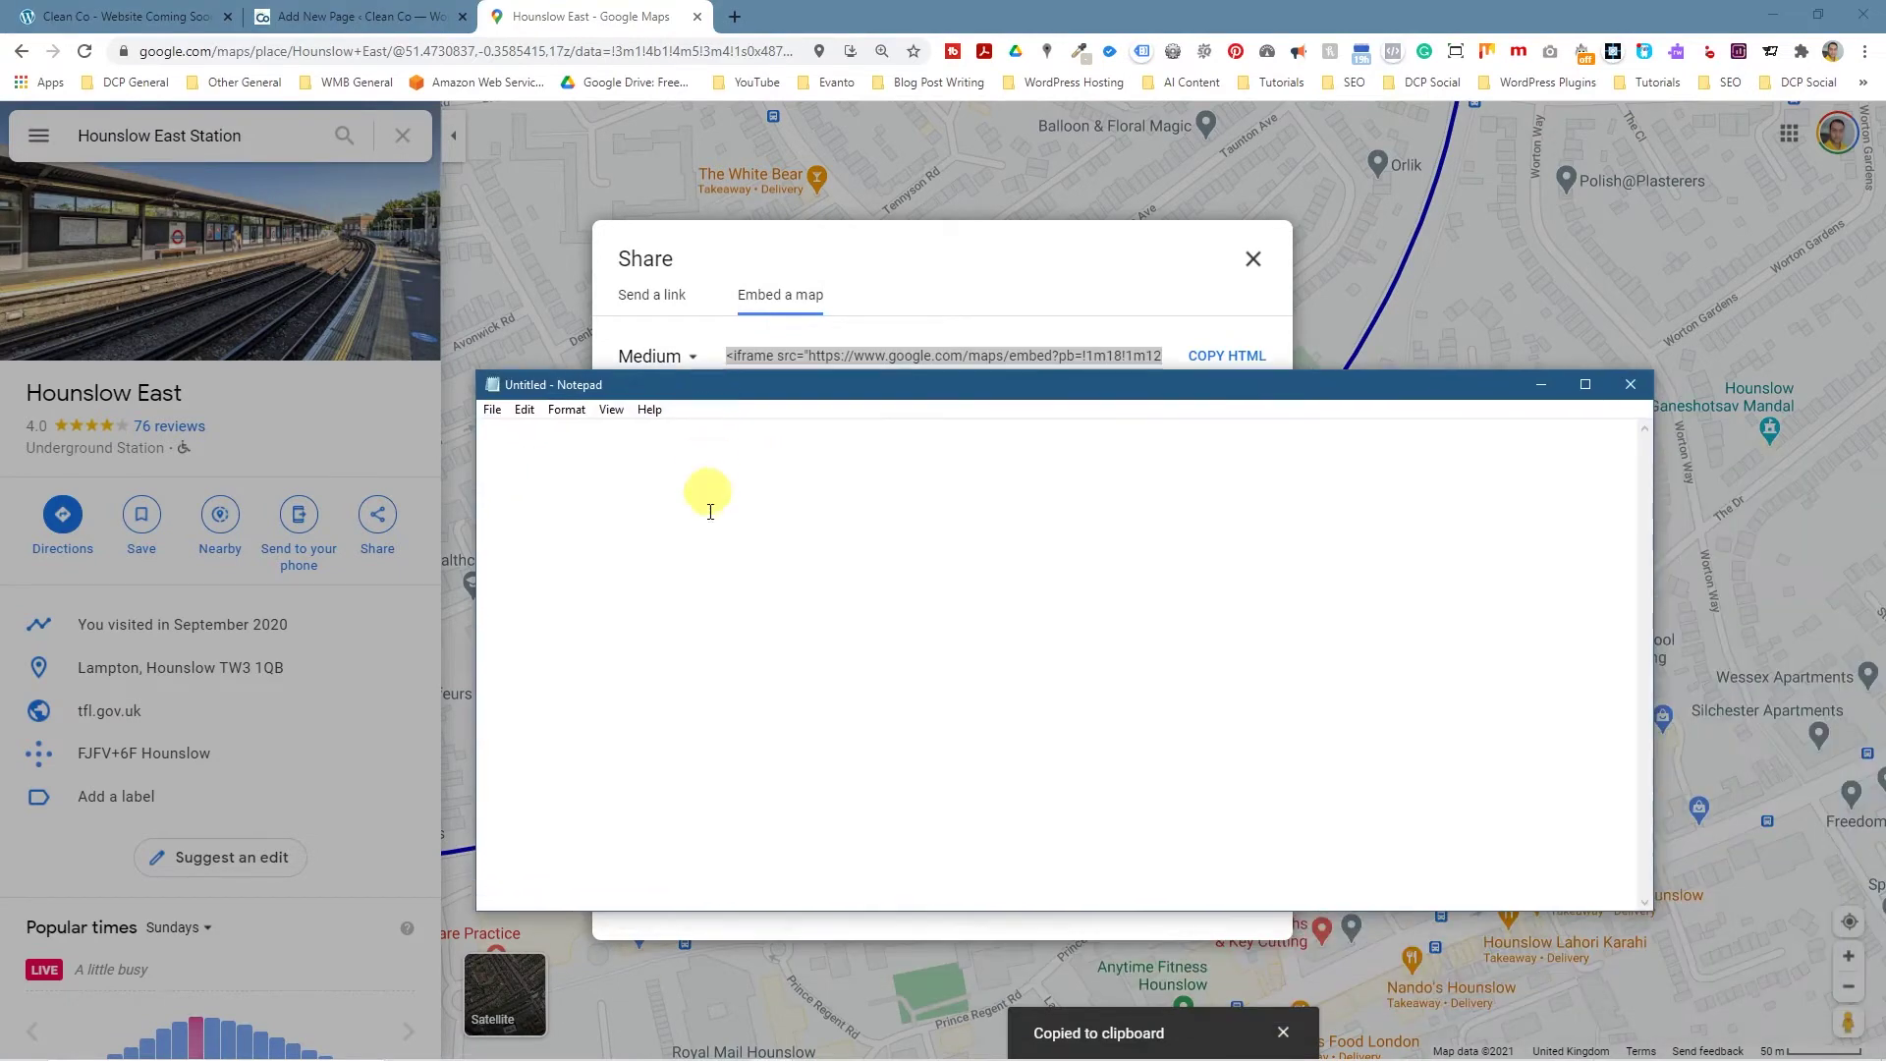
key(ctrl+v)
drag(1465, 604, 230, 418)
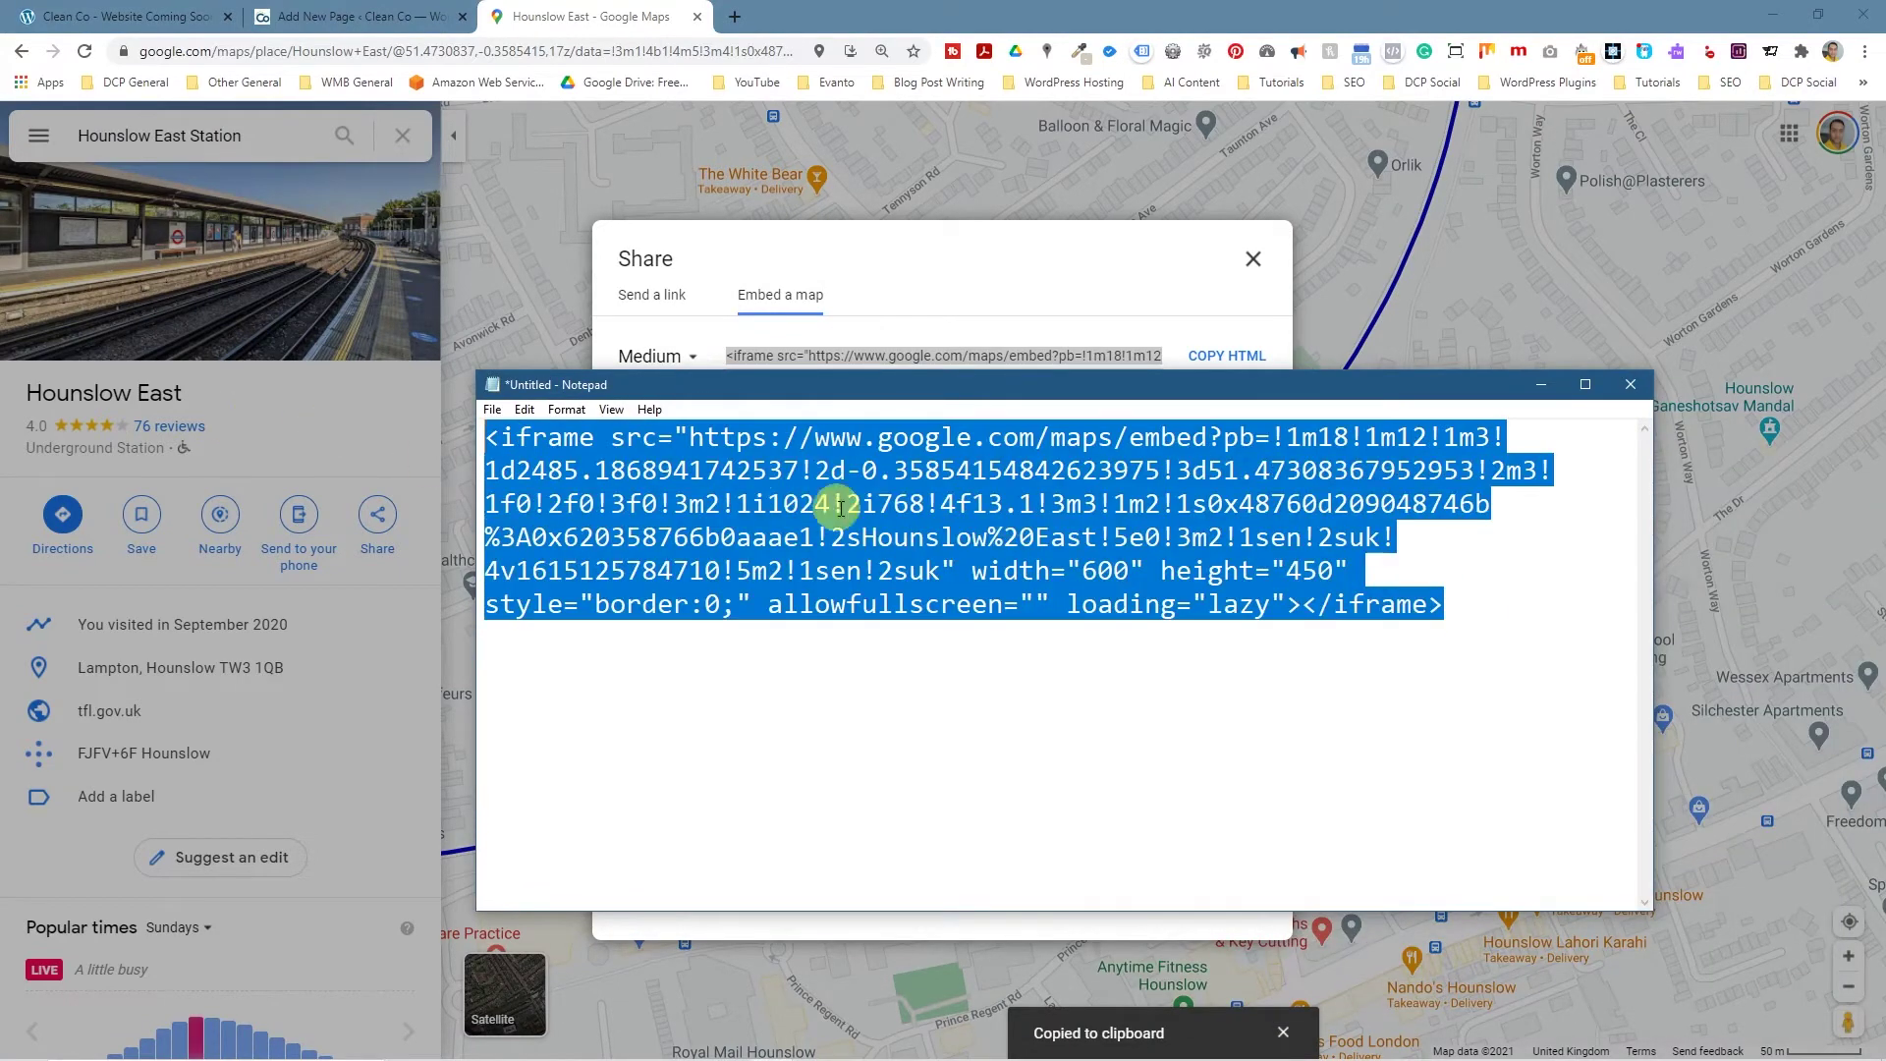
drag(803, 394, 848, 398)
click(859, 365)
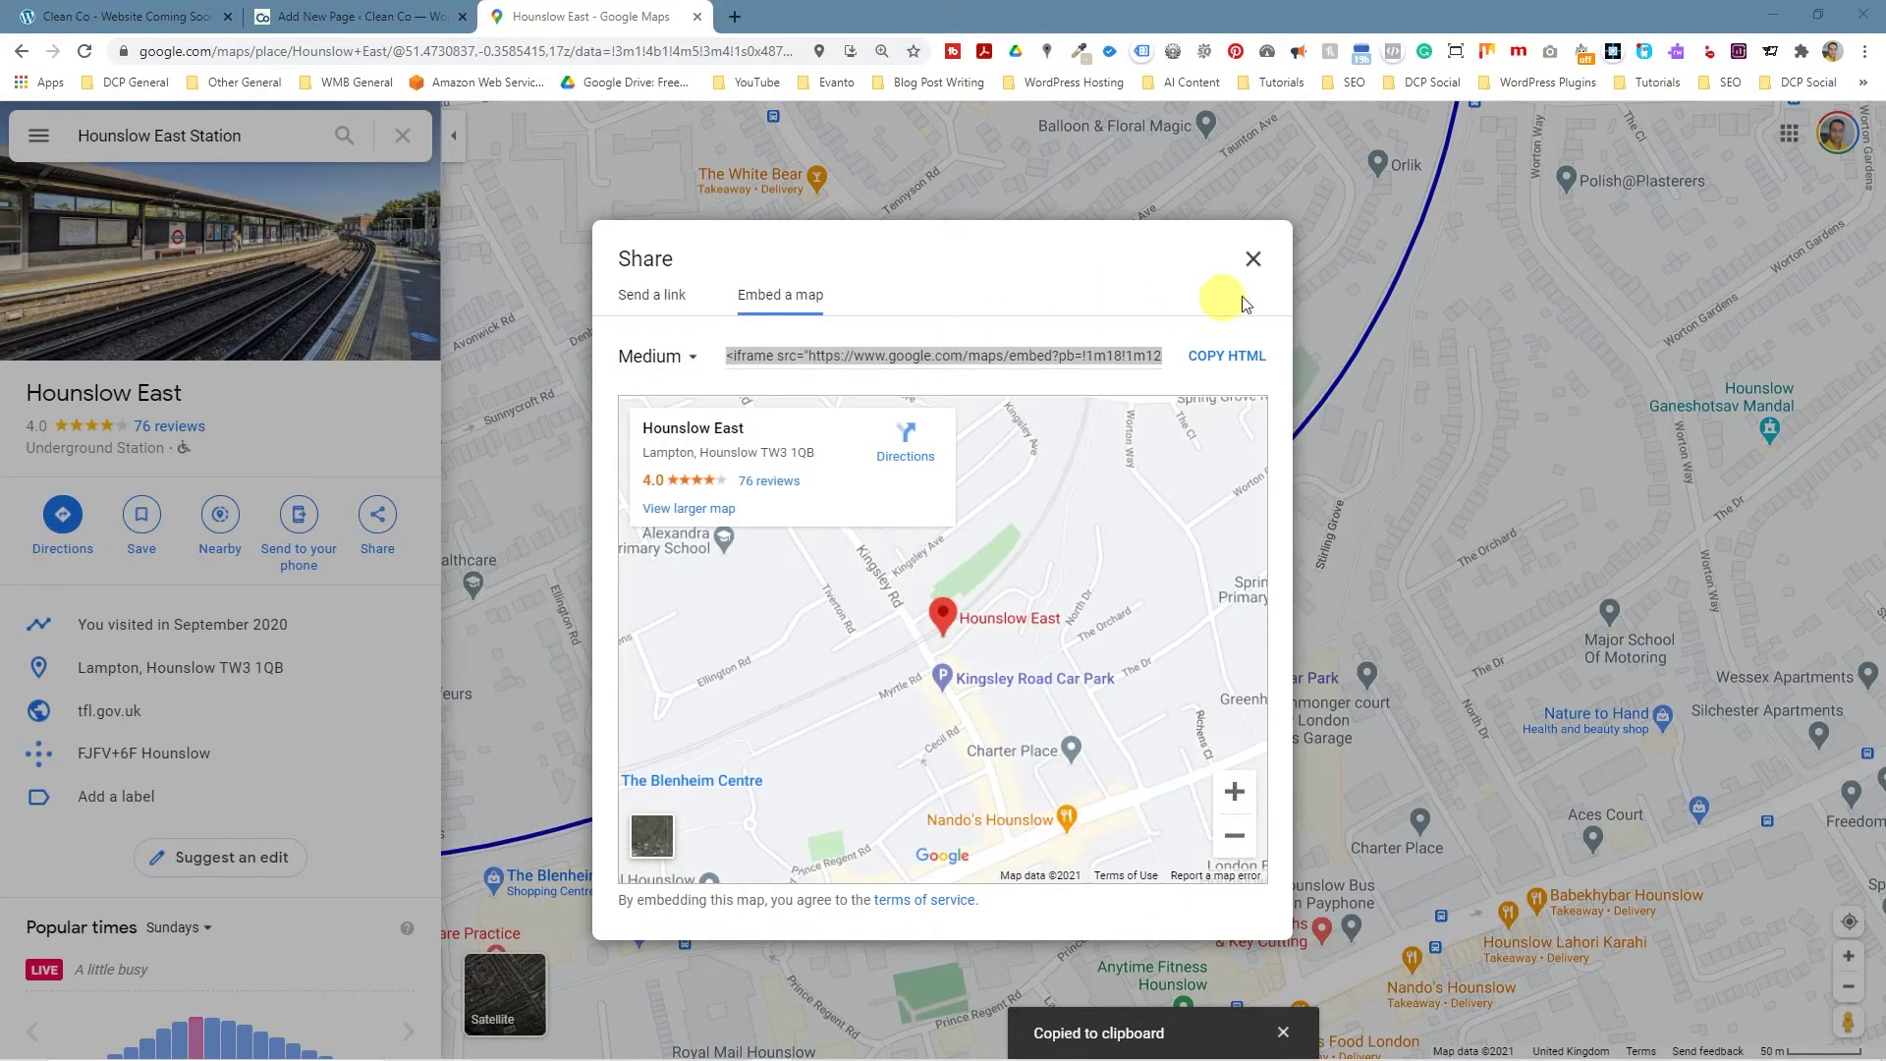
click(311, 17)
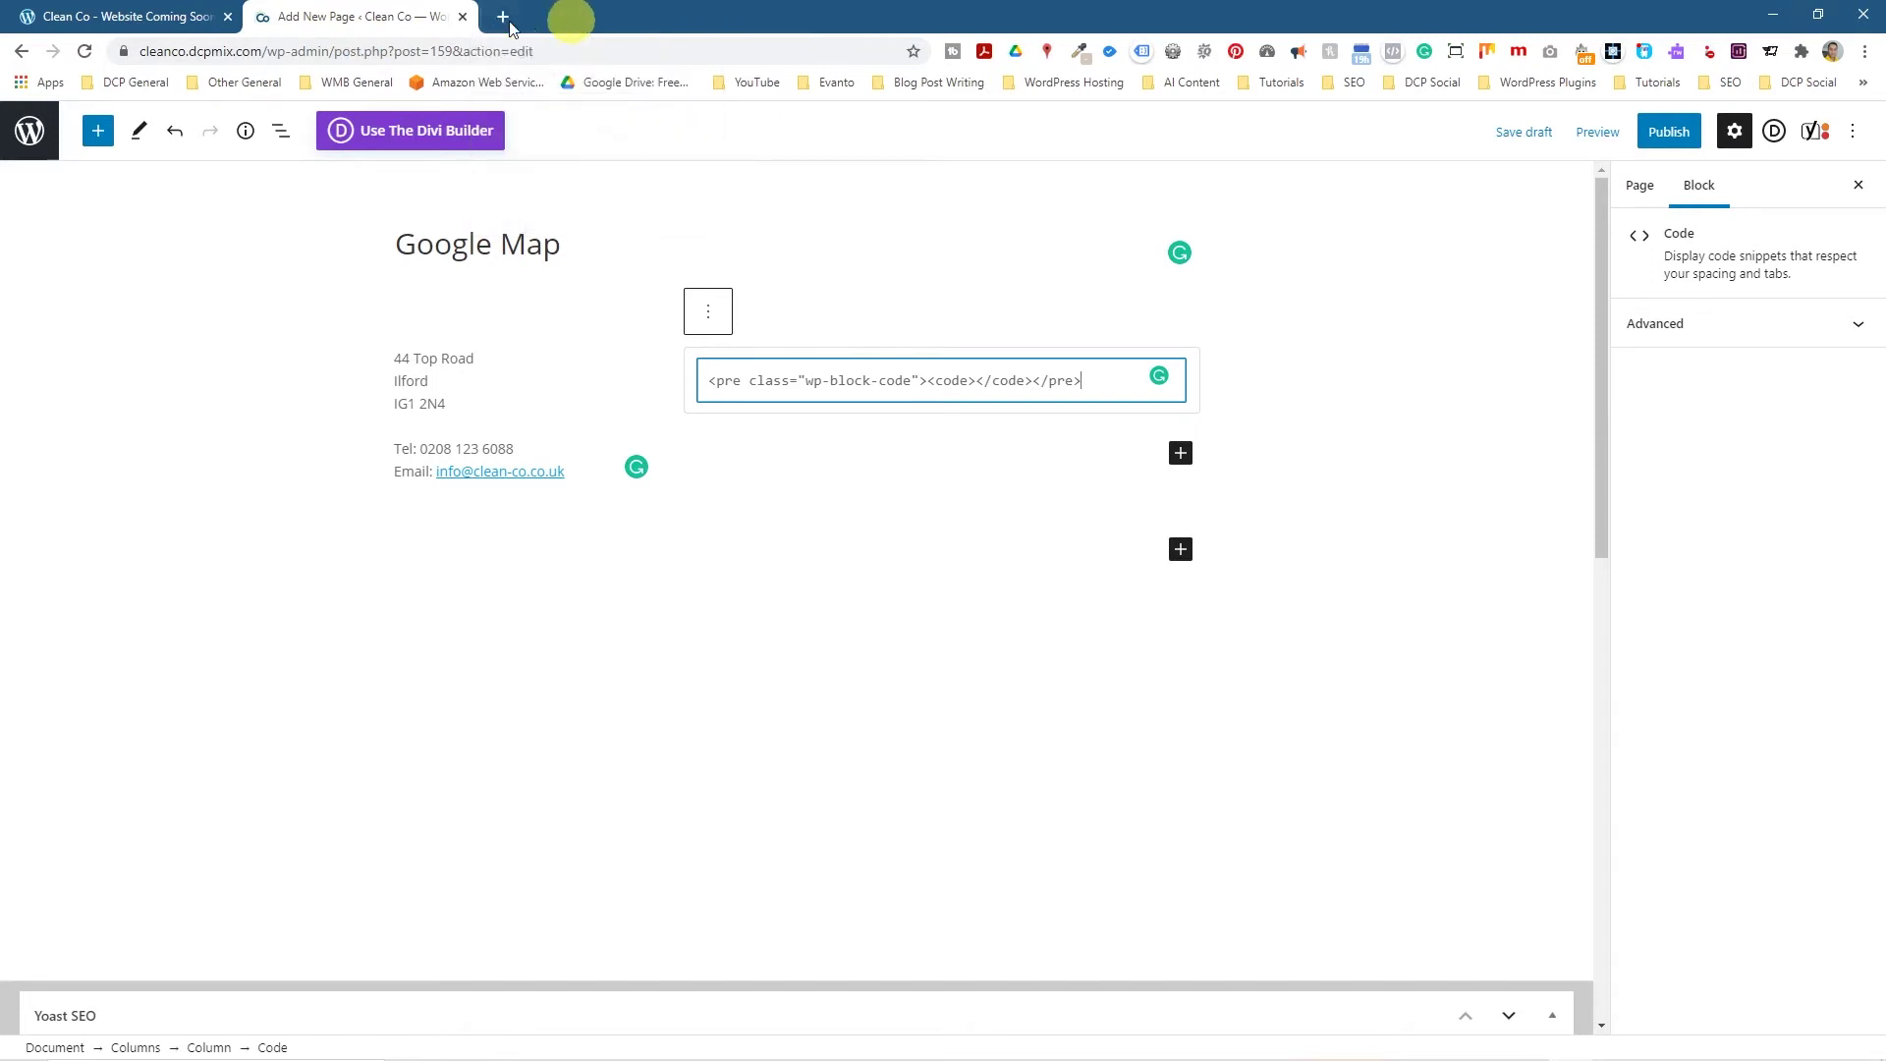
Paste the map embed code into the Code block, save the draft, and preview it in a new tab.
click(696, 17)
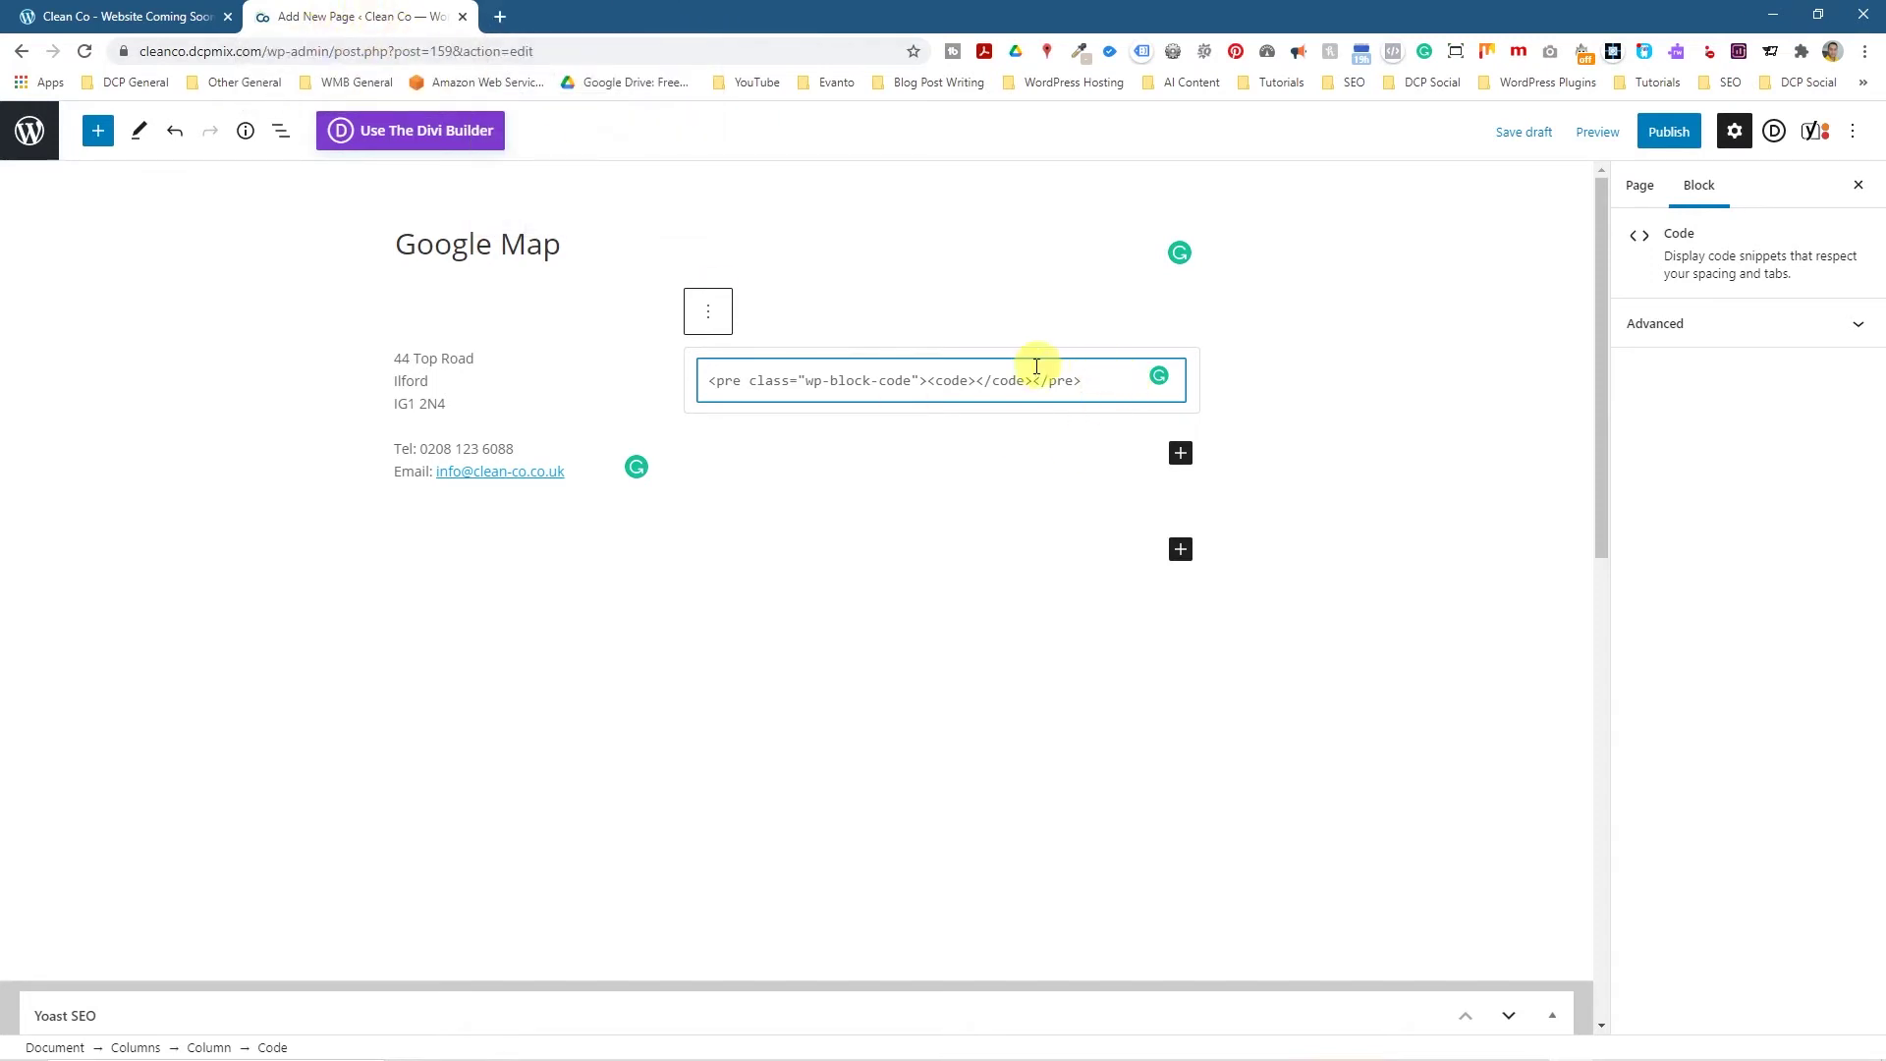
click(981, 376)
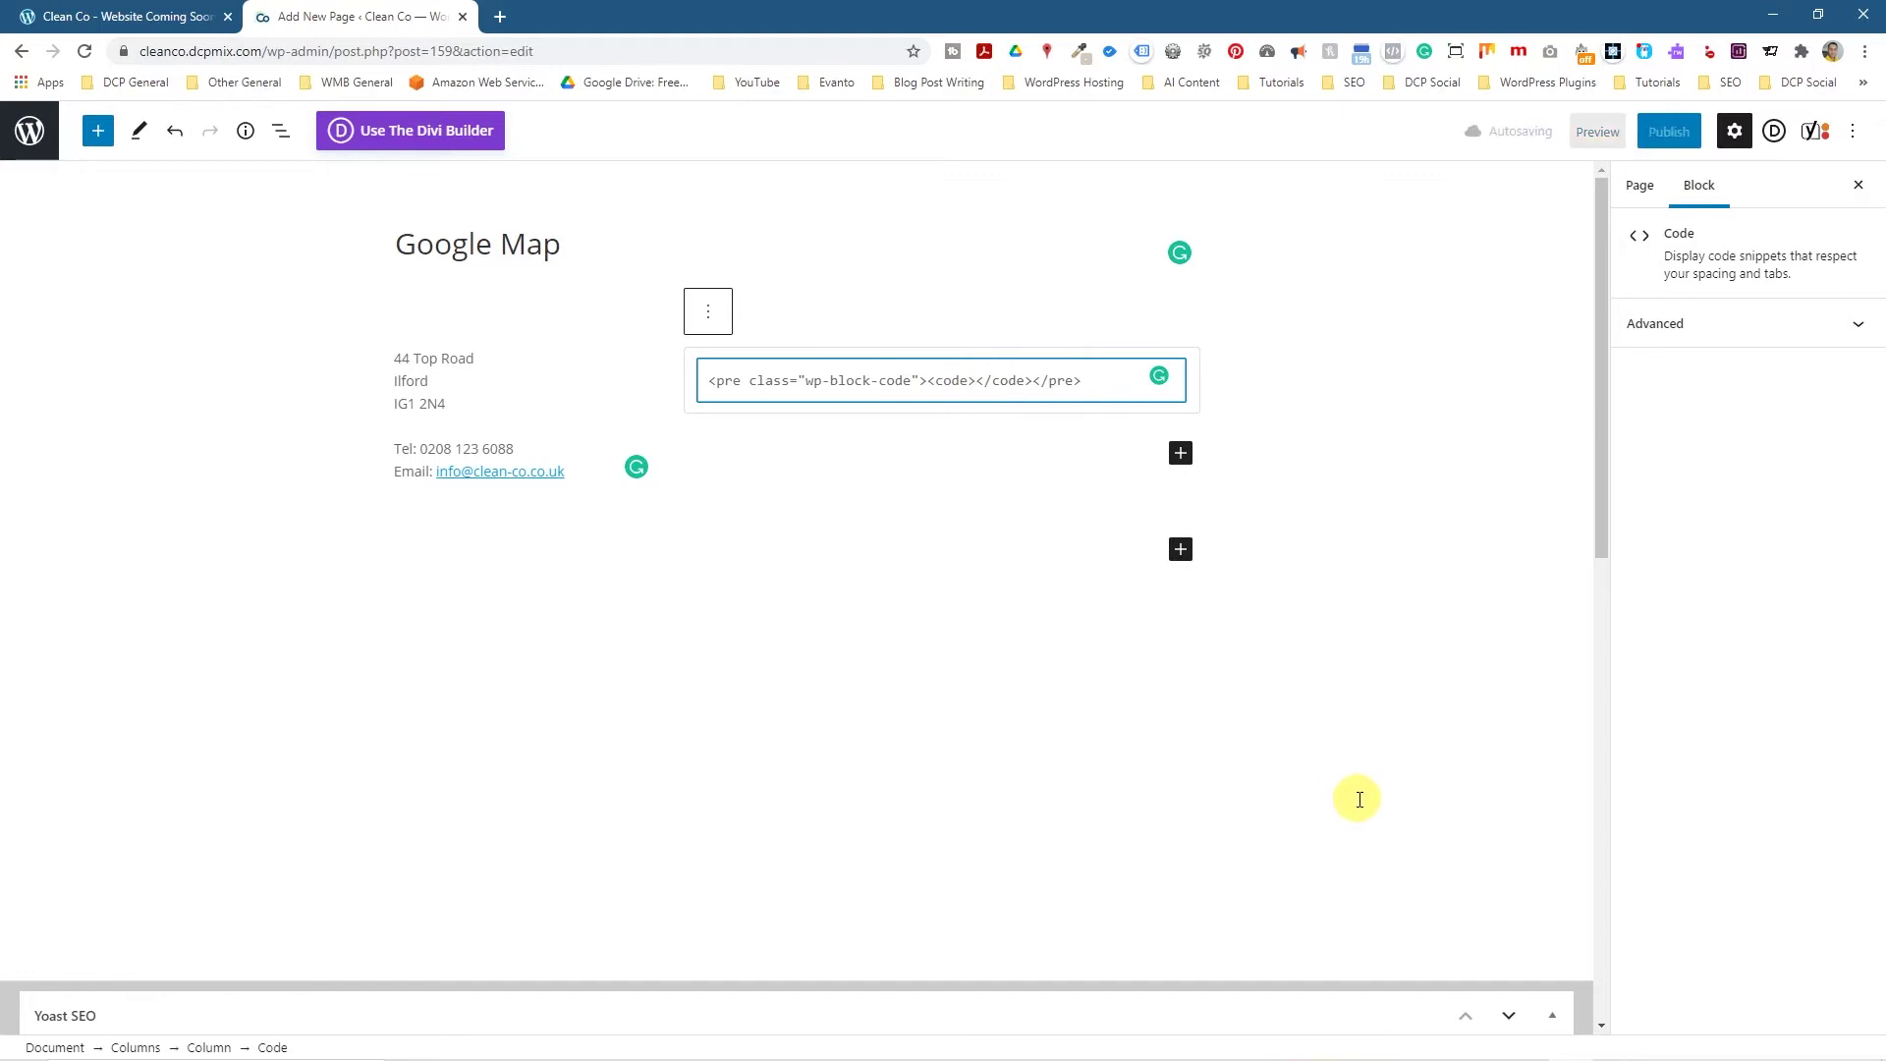
key(ctrl+v)
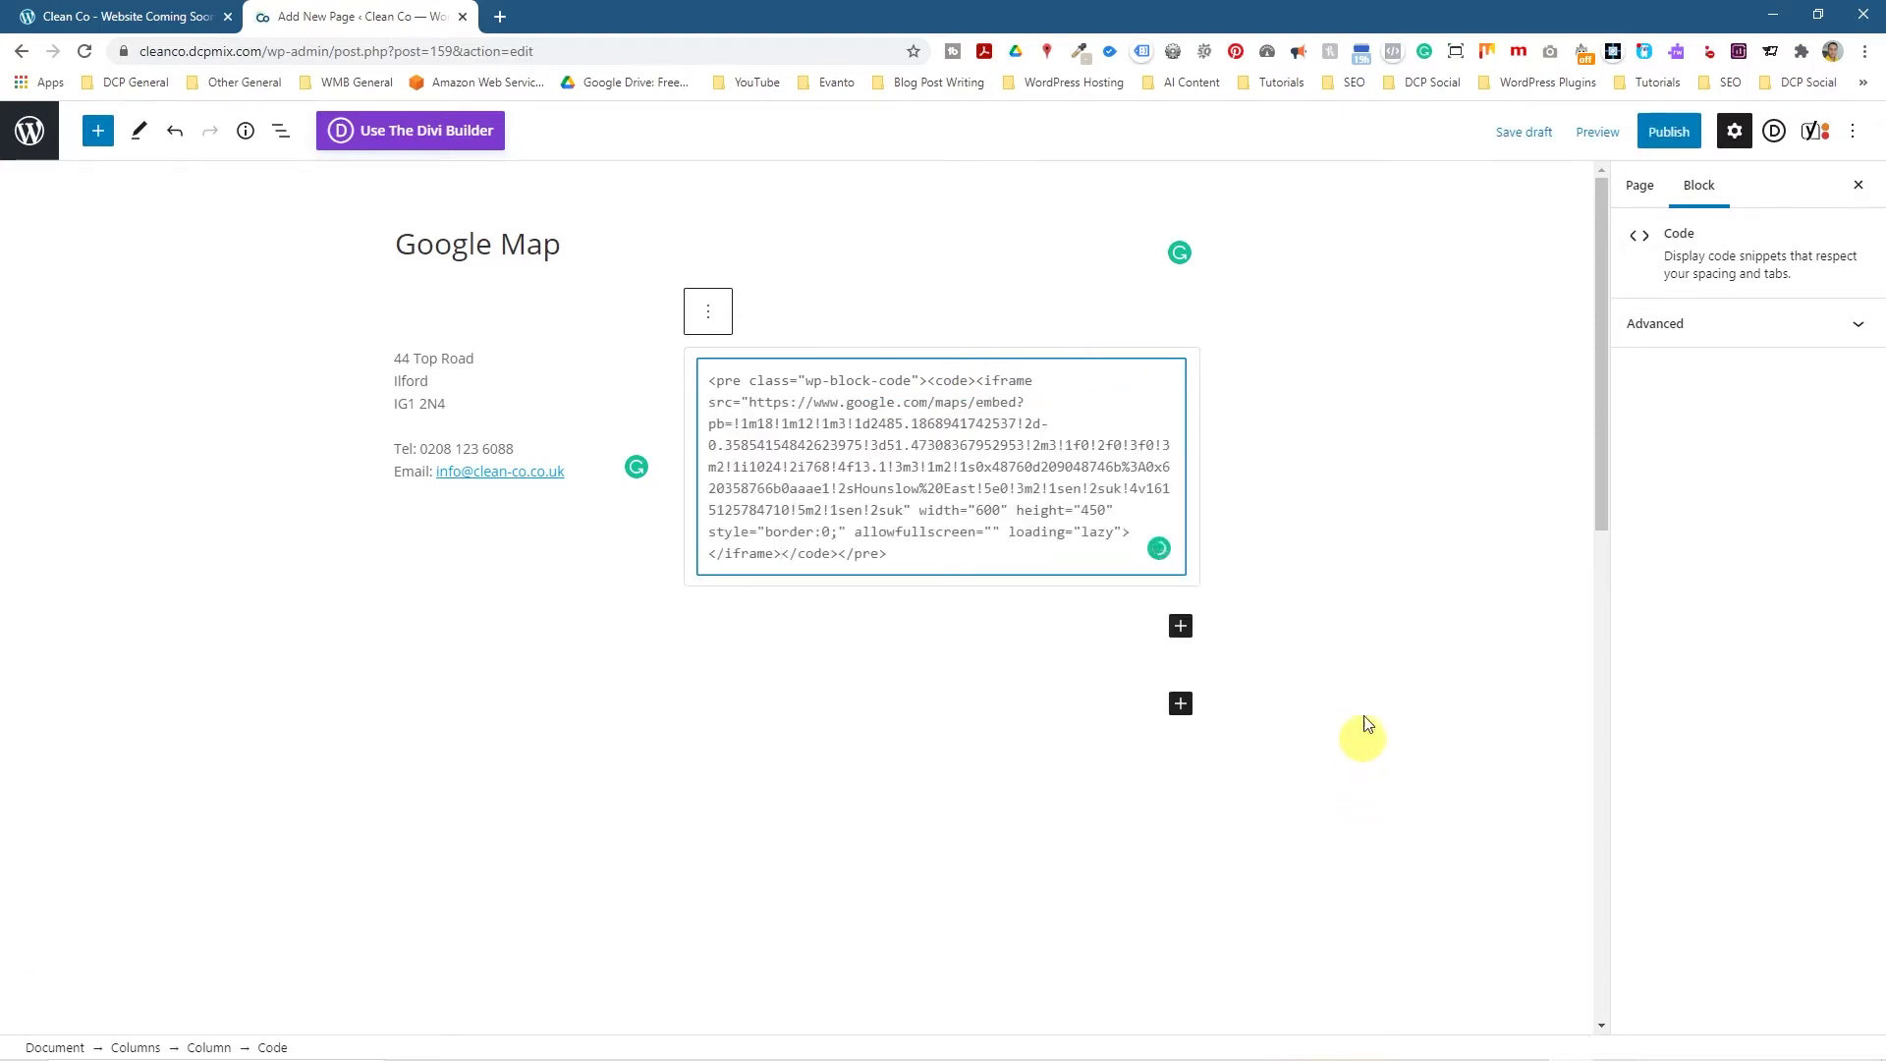
click(1524, 133)
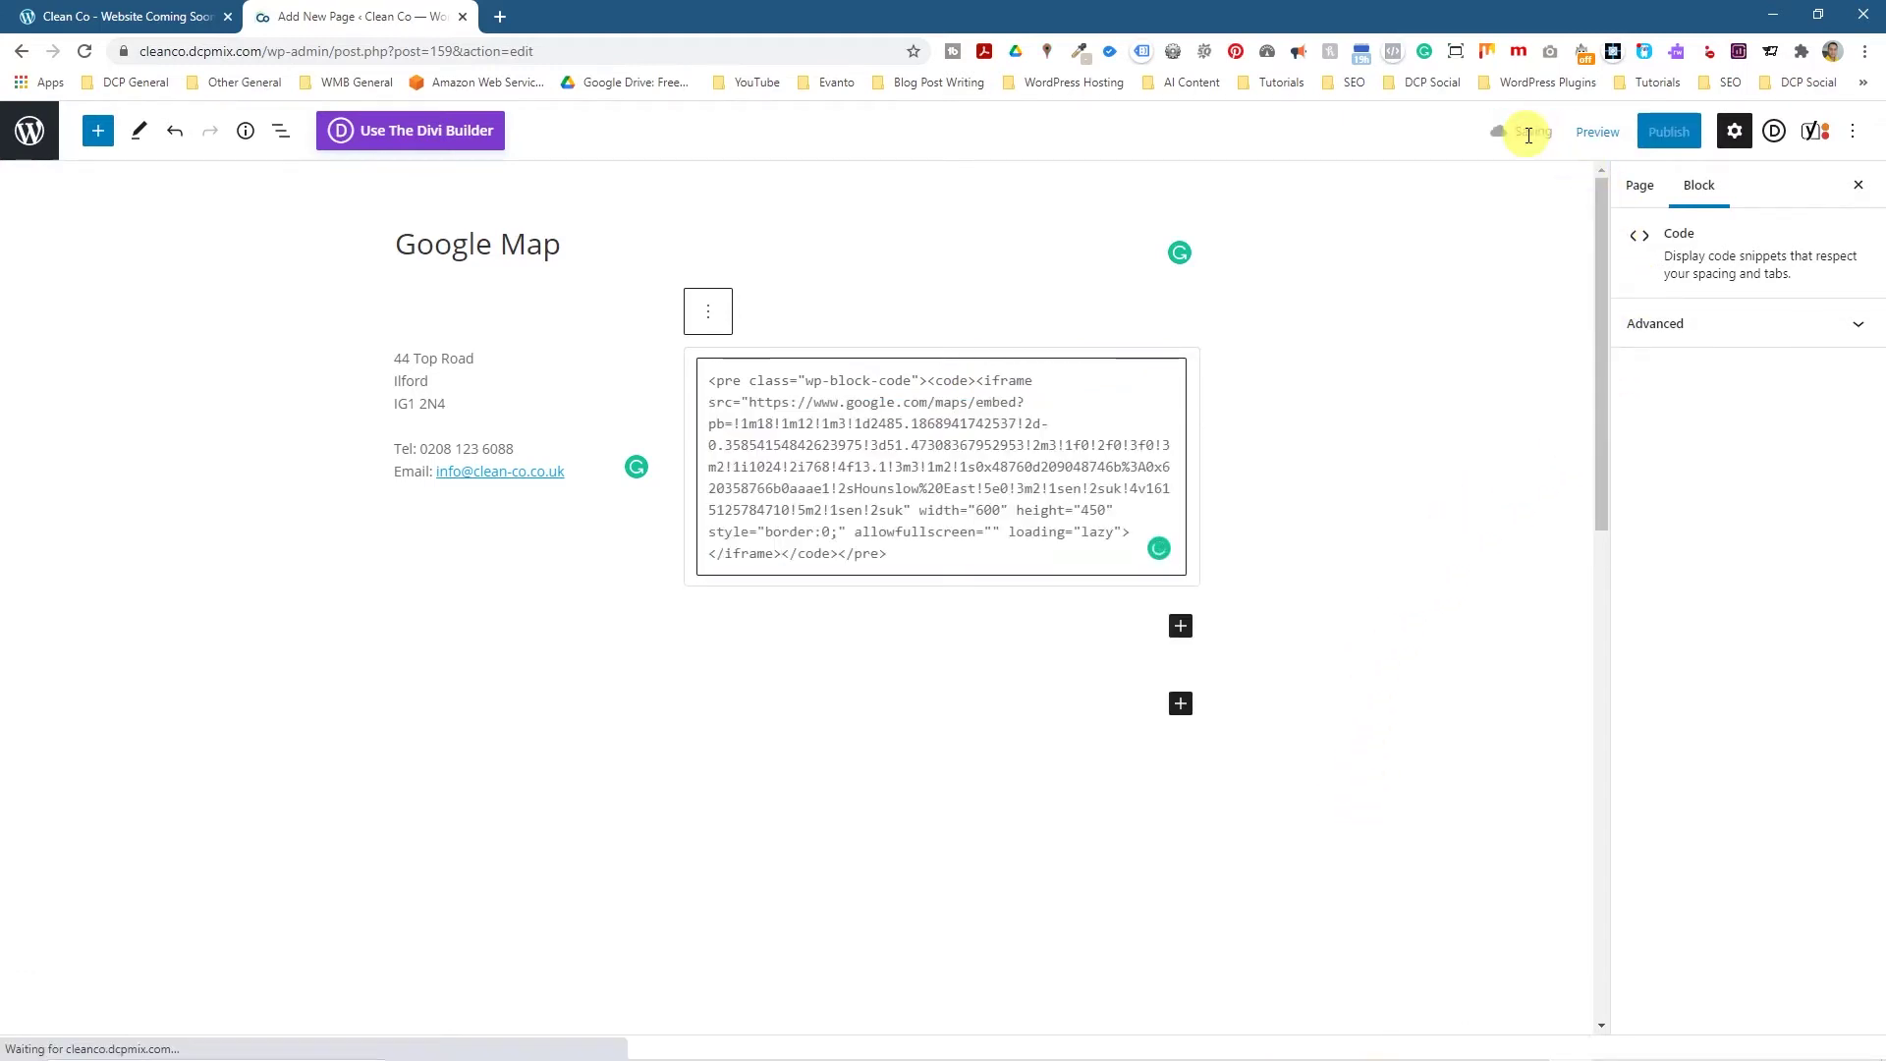
click(1596, 133)
click(1466, 319)
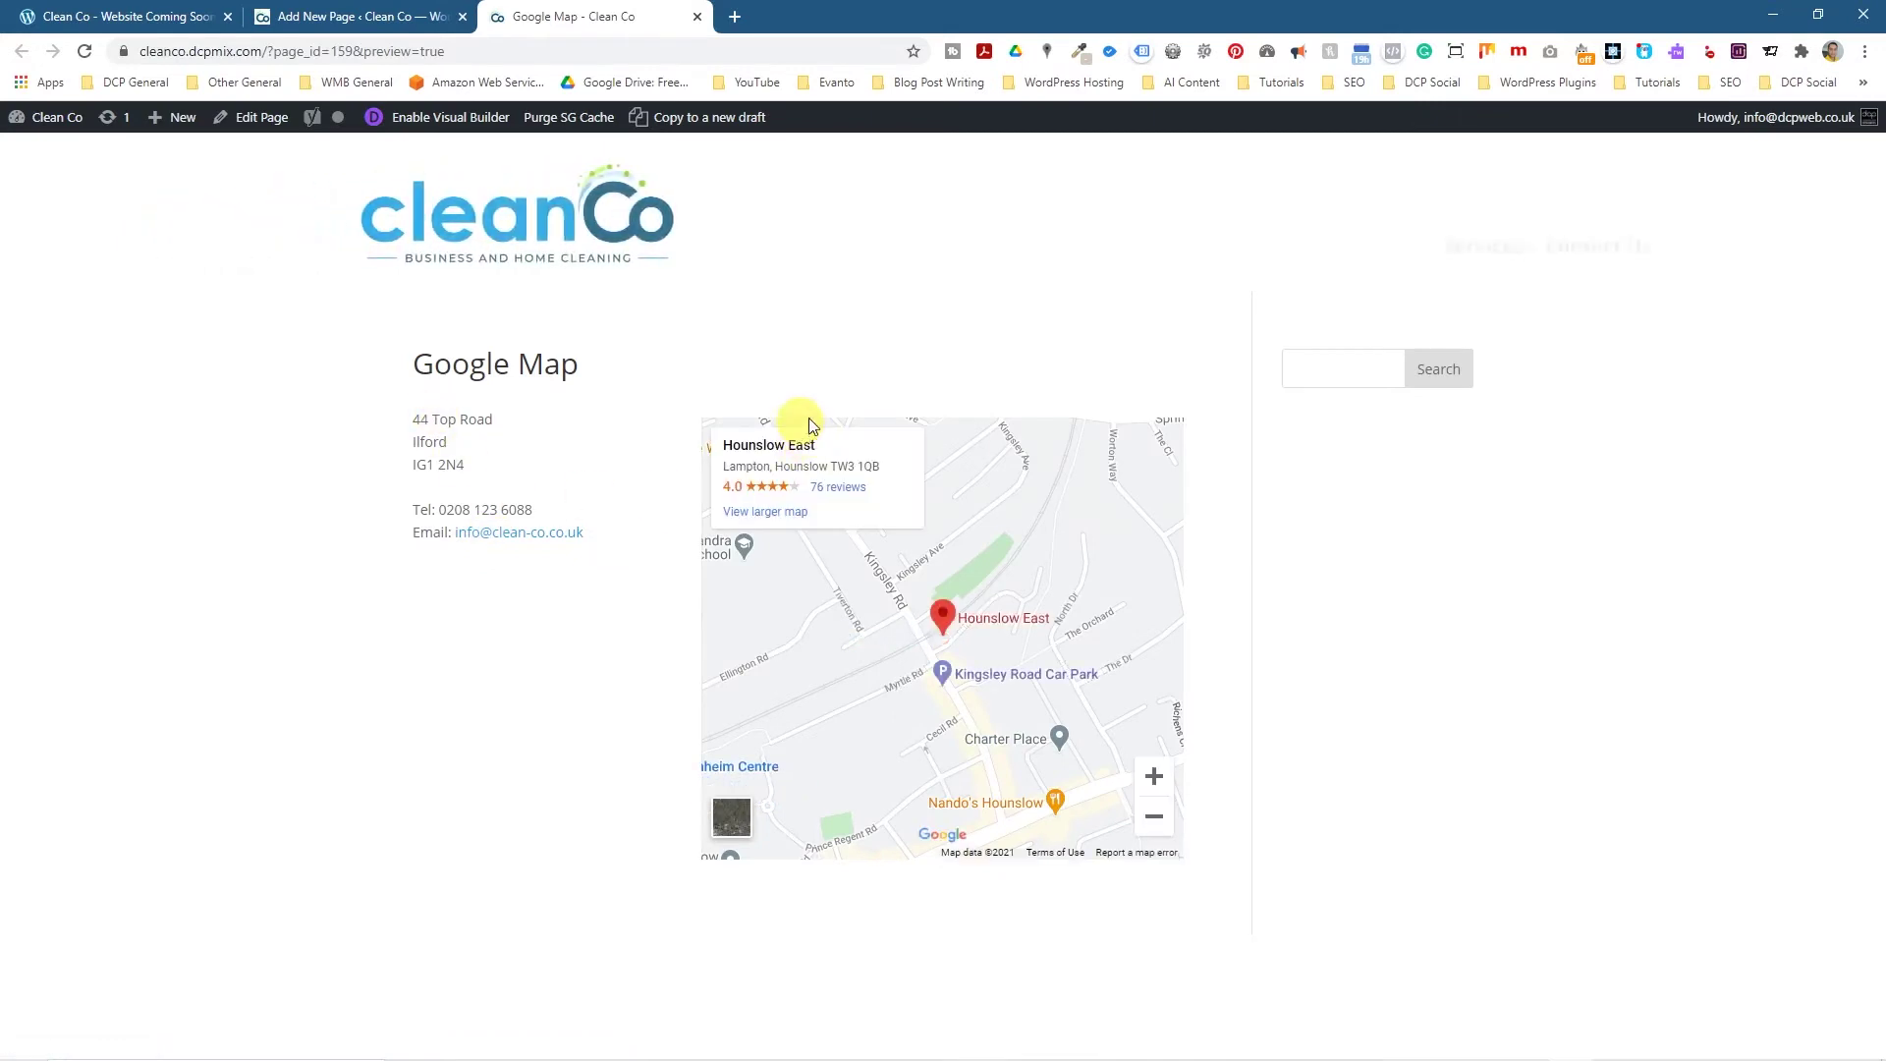
Set the Divi Page Layout to No Sidebar and save the draft.
click(388, 17)
click(1638, 187)
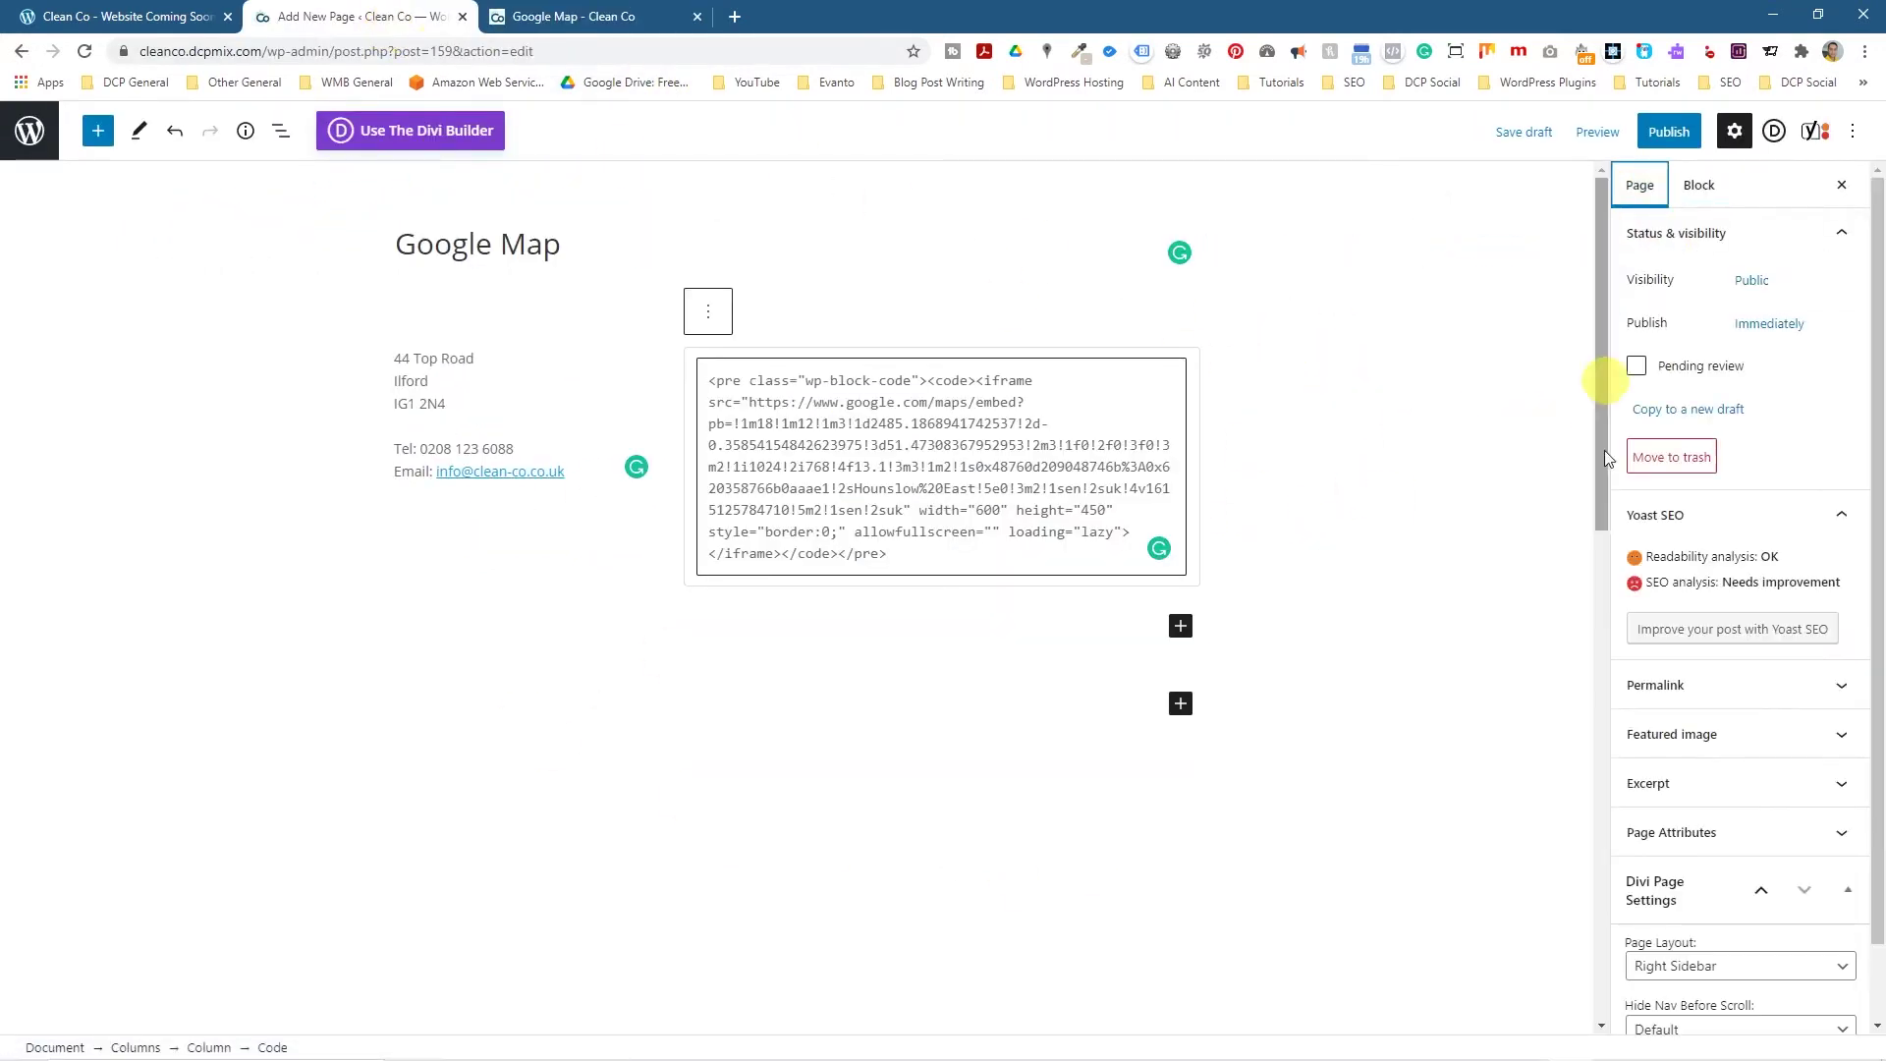
scroll(1703, 944, down, 2)
click(1677, 882)
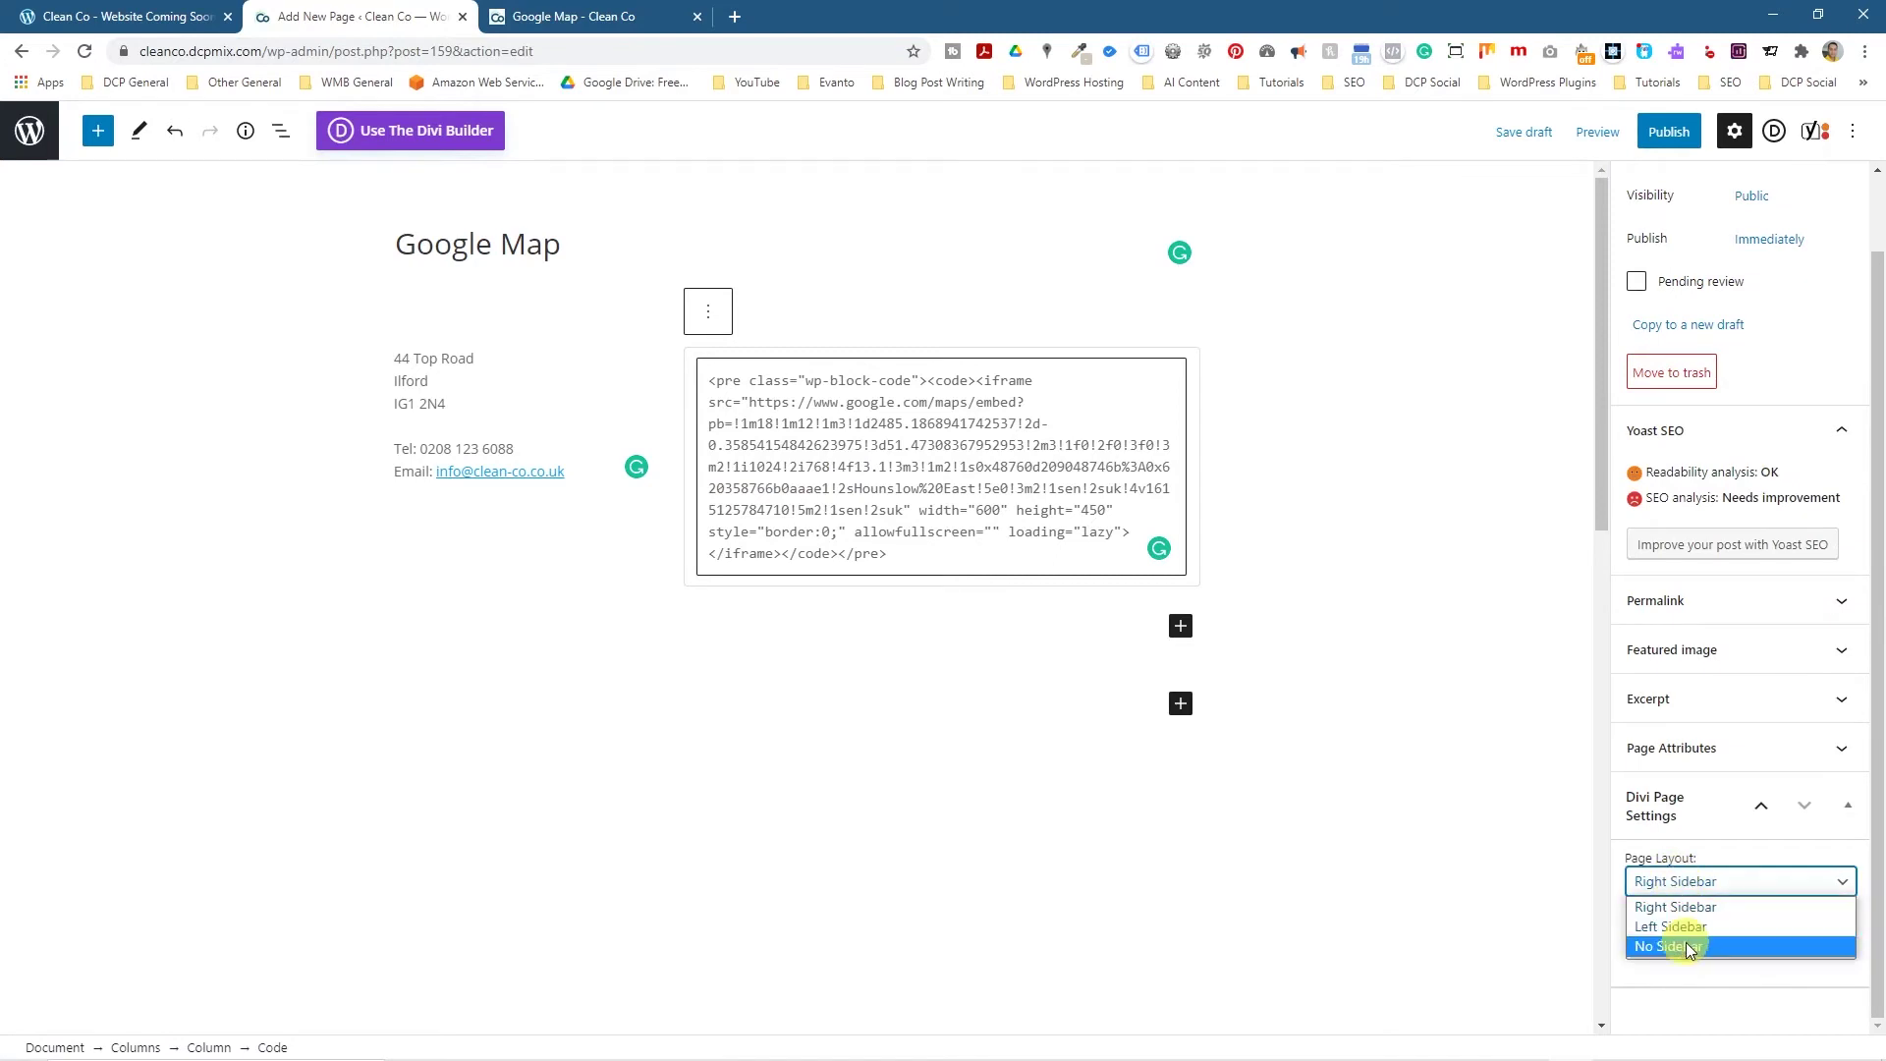
click(1682, 945)
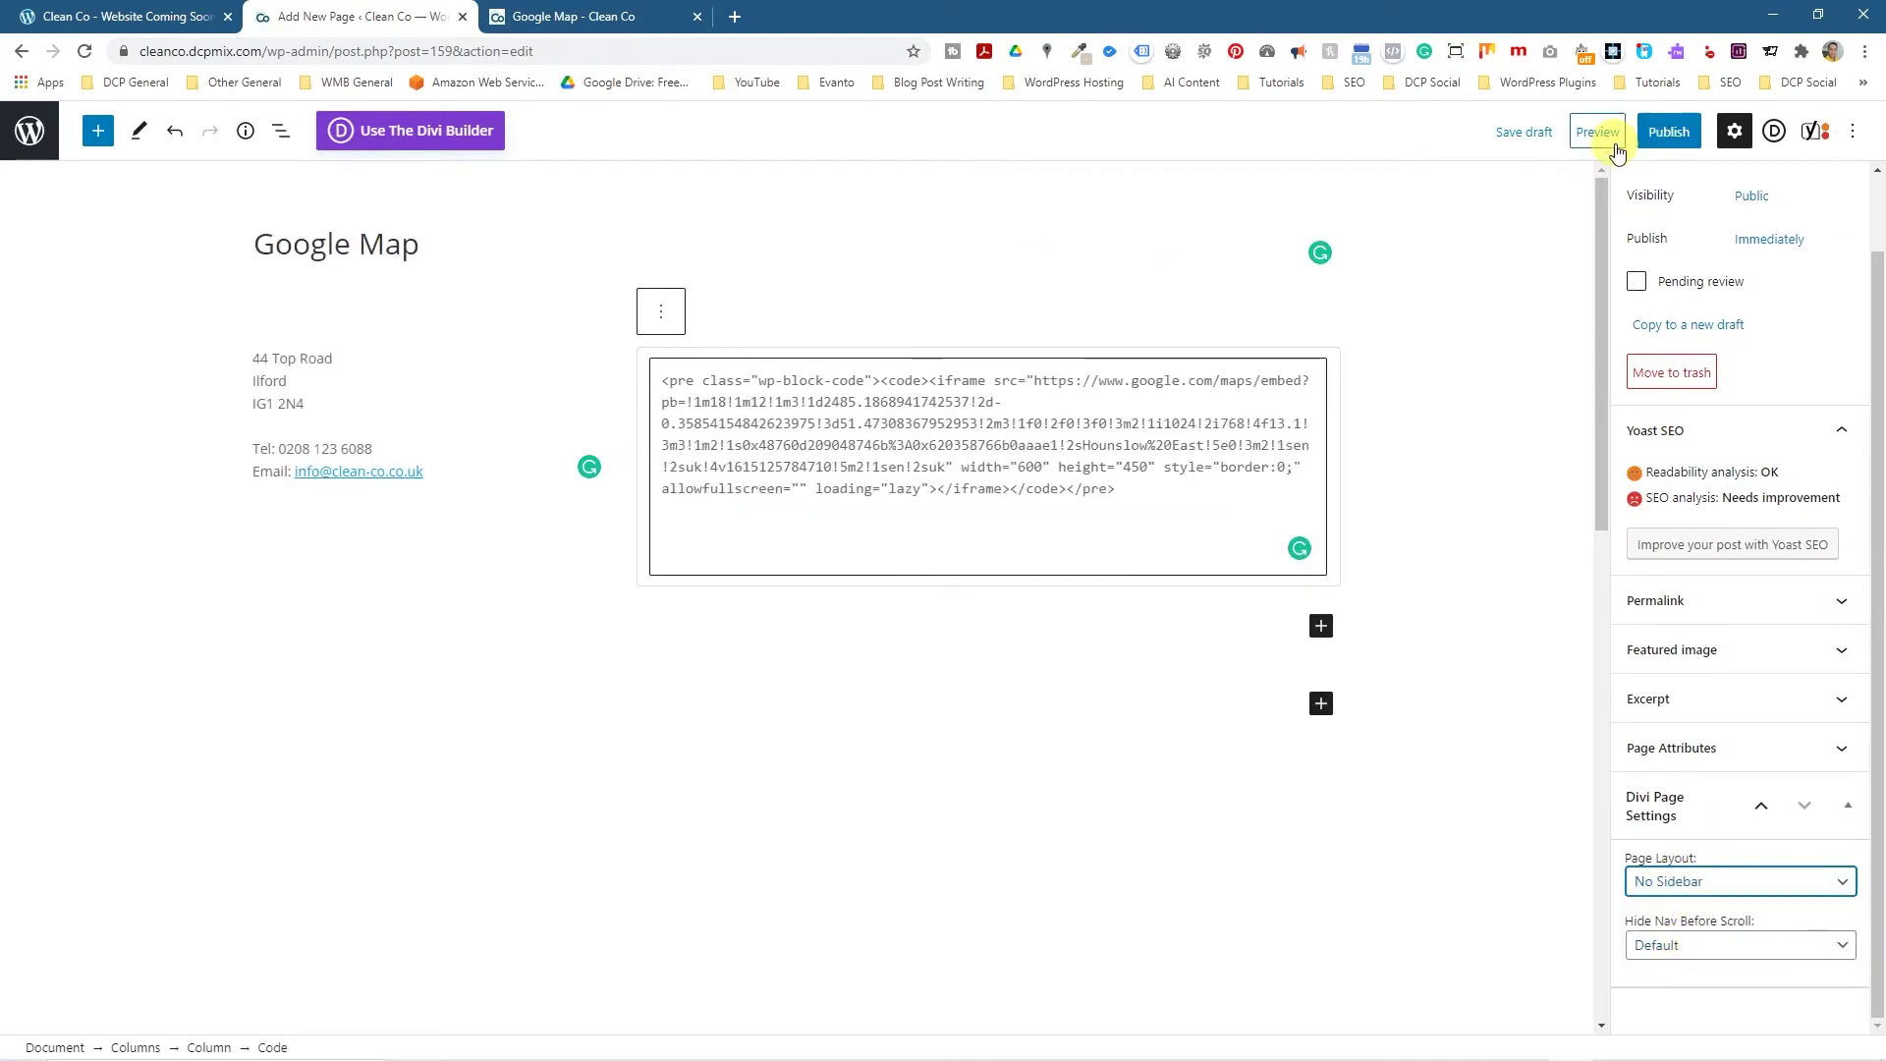
click(1524, 132)
Reload the preview to see the wider map beside the address without a sidebar.
click(565, 22)
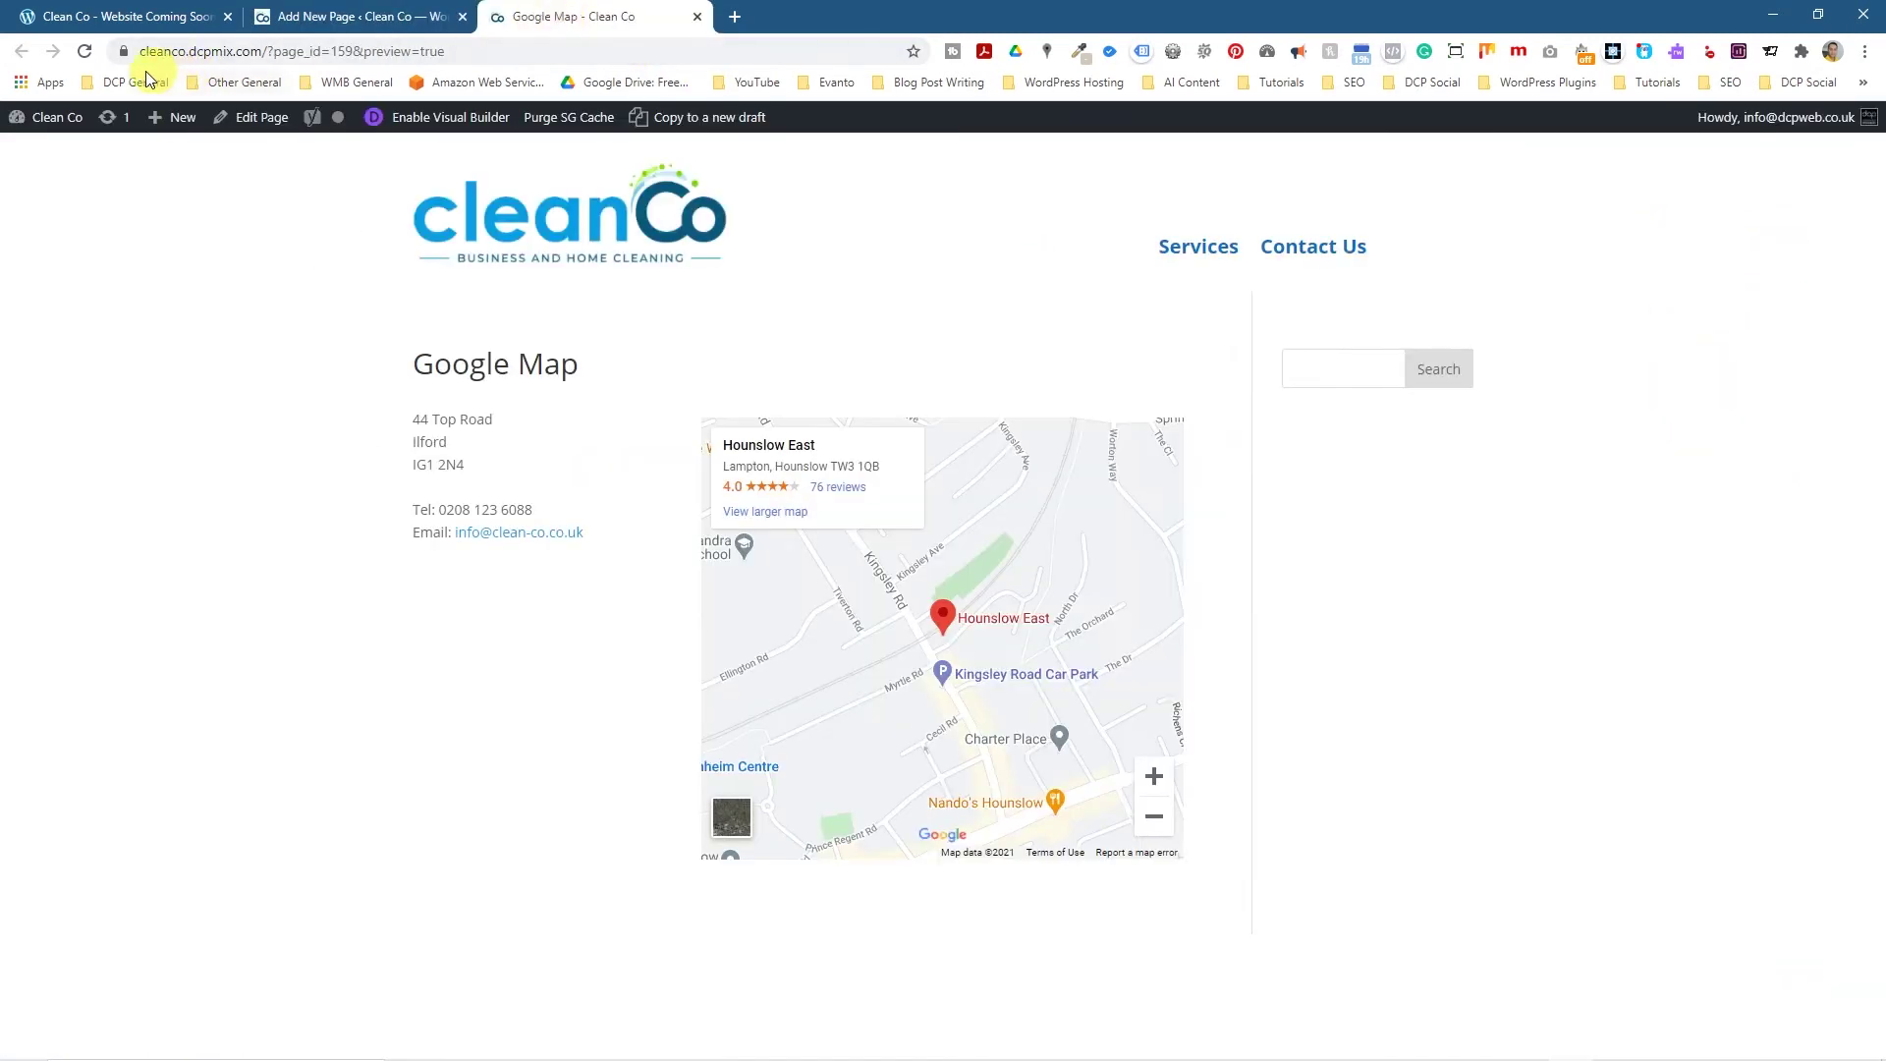
click(86, 50)
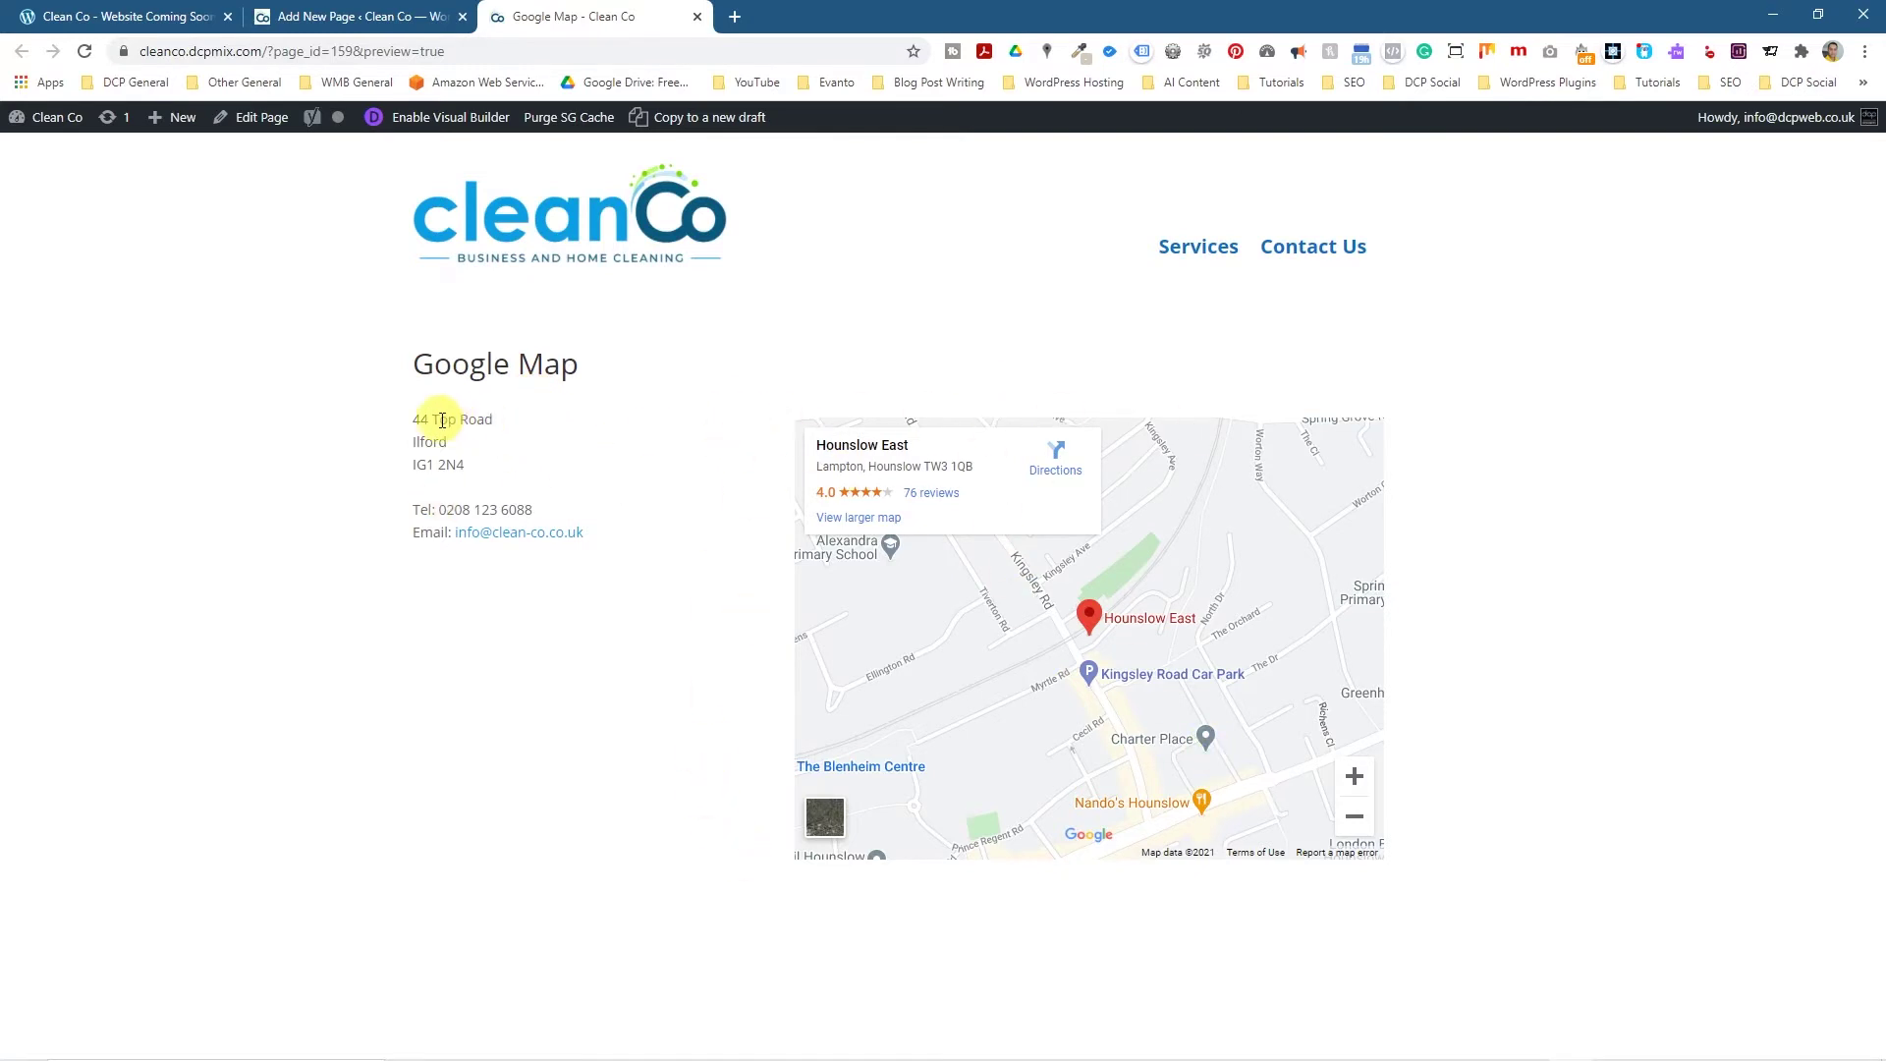
drag(439, 421, 653, 560)
click(654, 560)
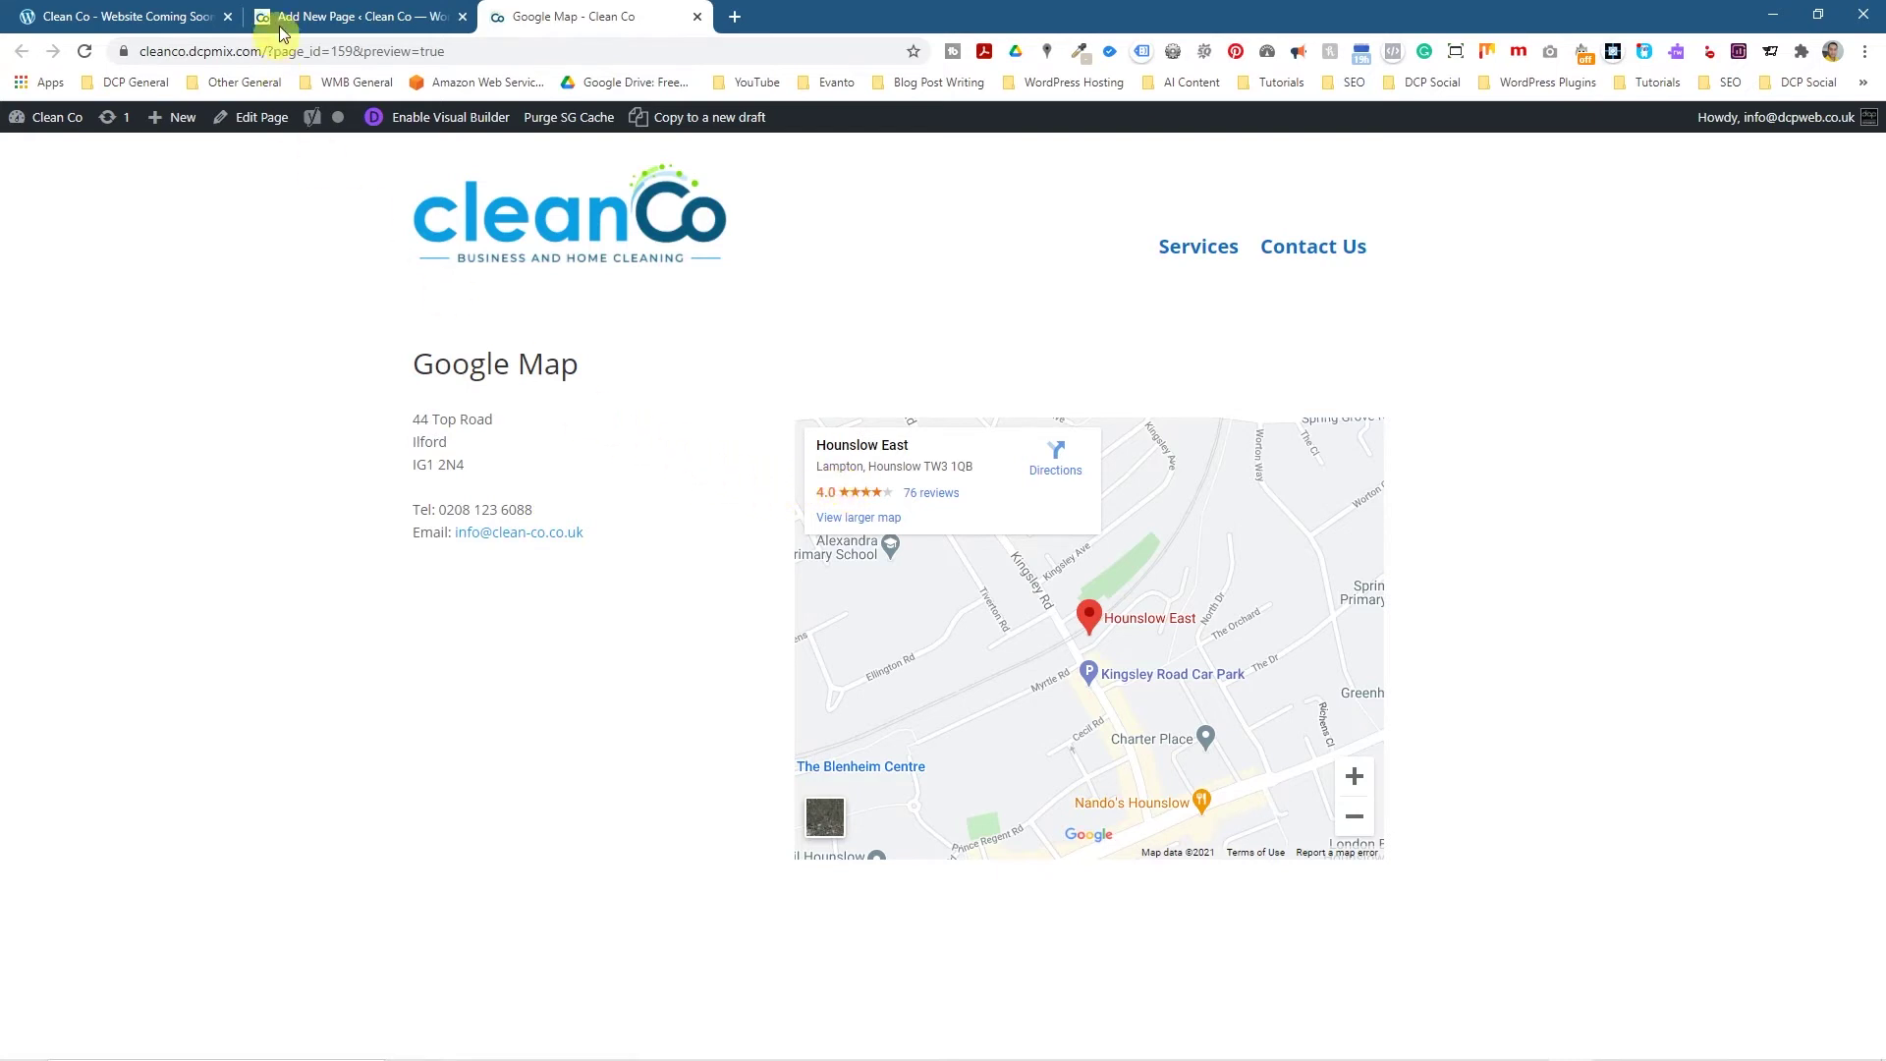
Create a new page titled 'Google Map Divi' and open it in the Divi Builder.
click(311, 21)
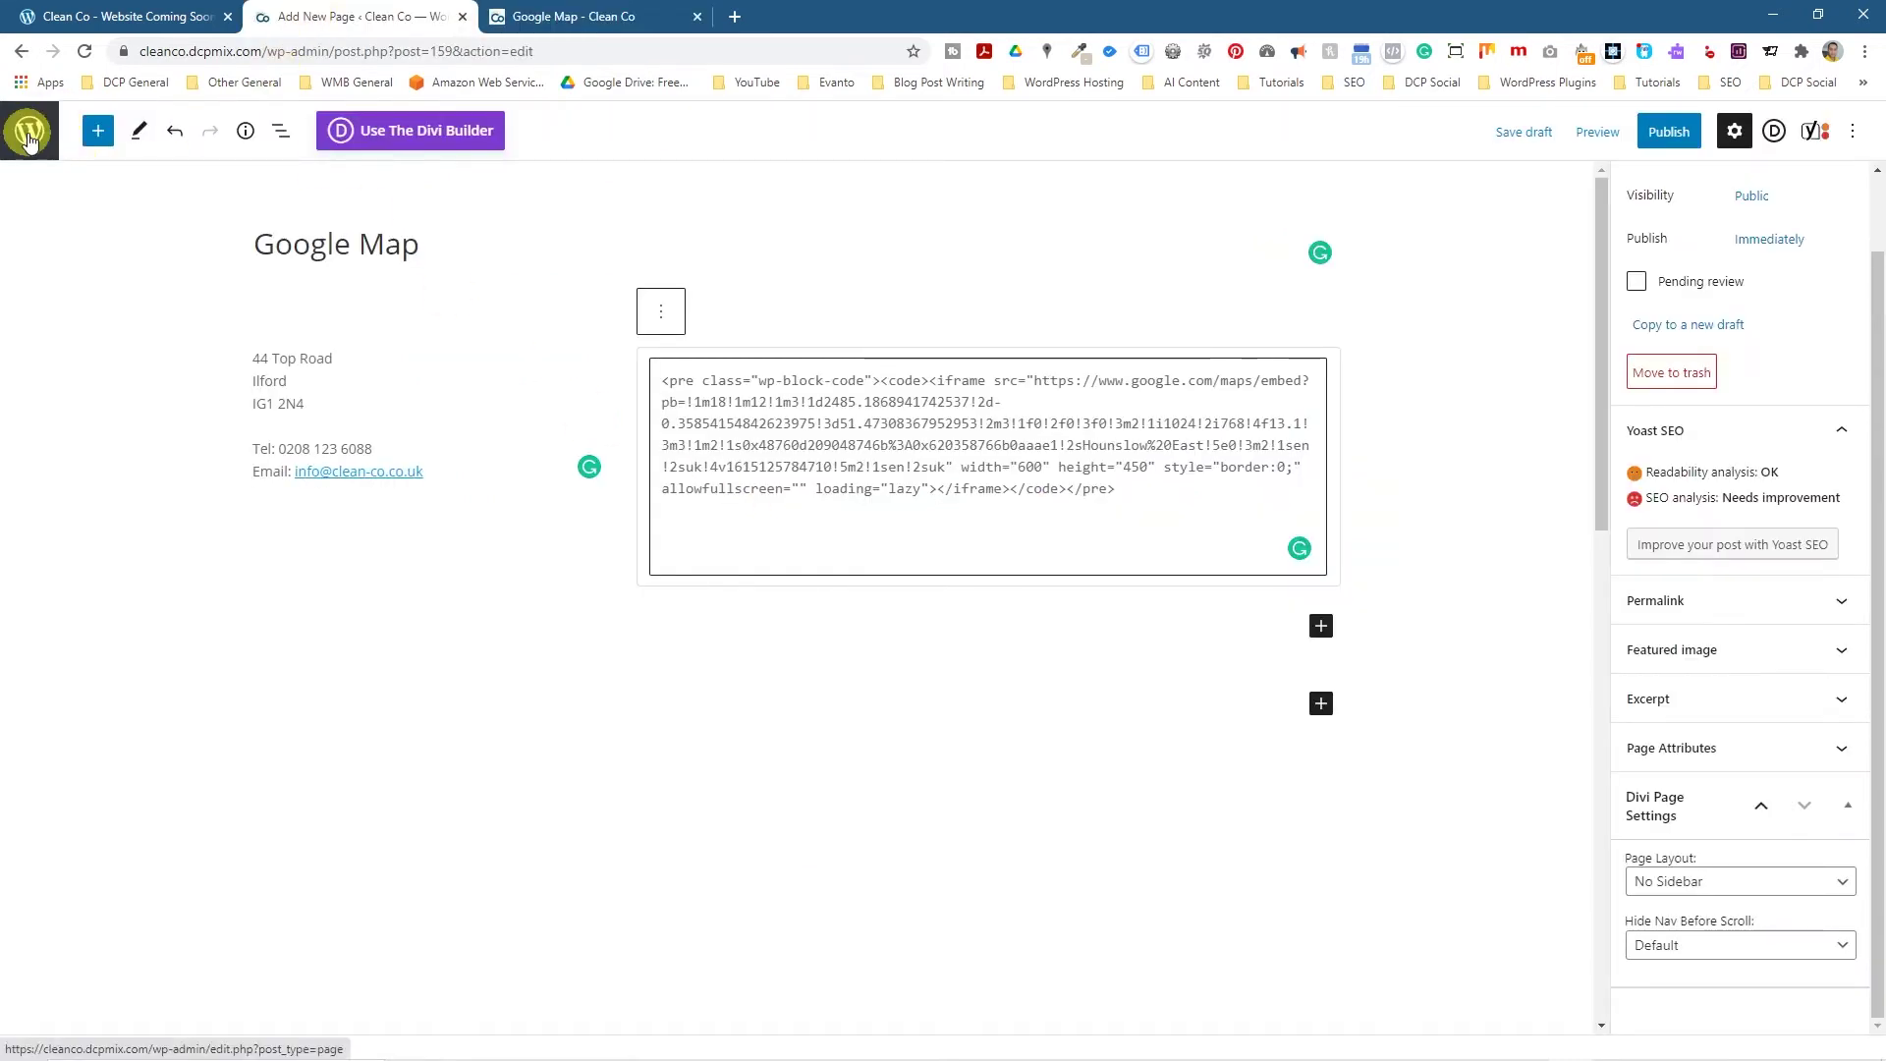
click(1518, 133)
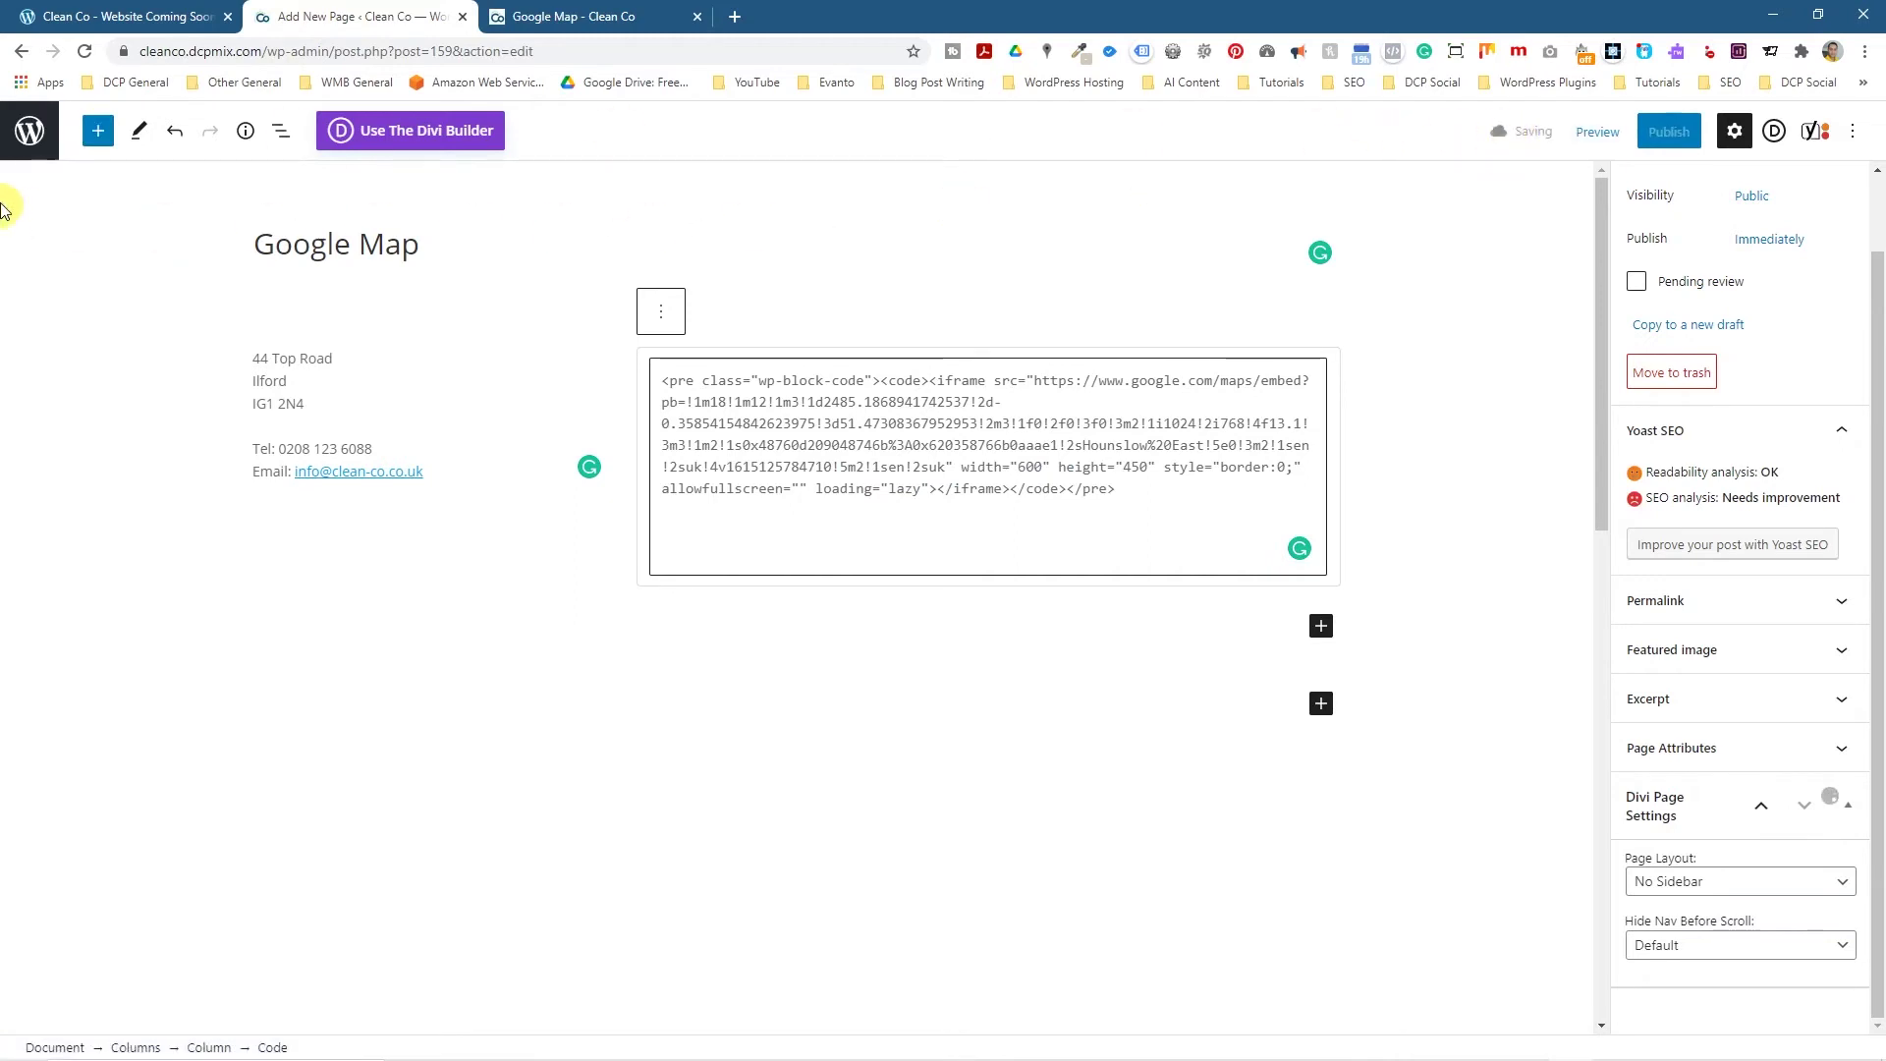
click(15, 143)
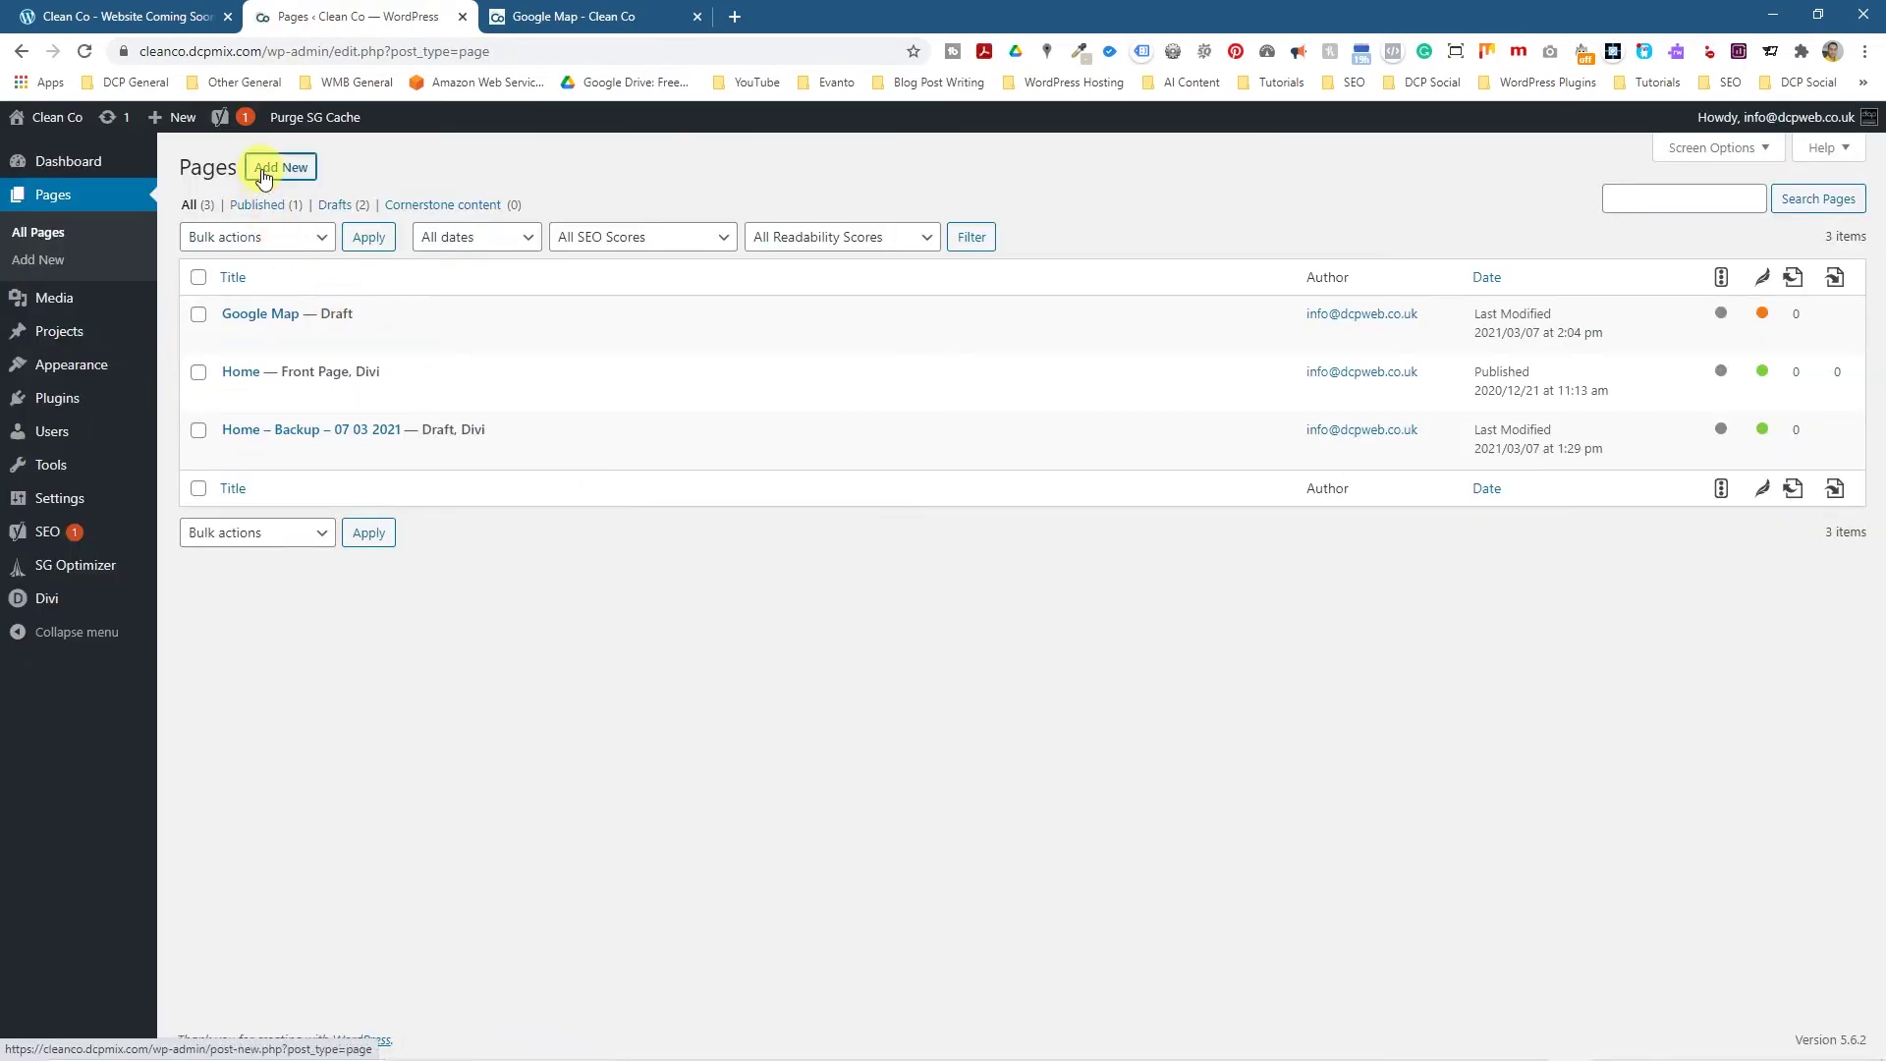
click(280, 167)
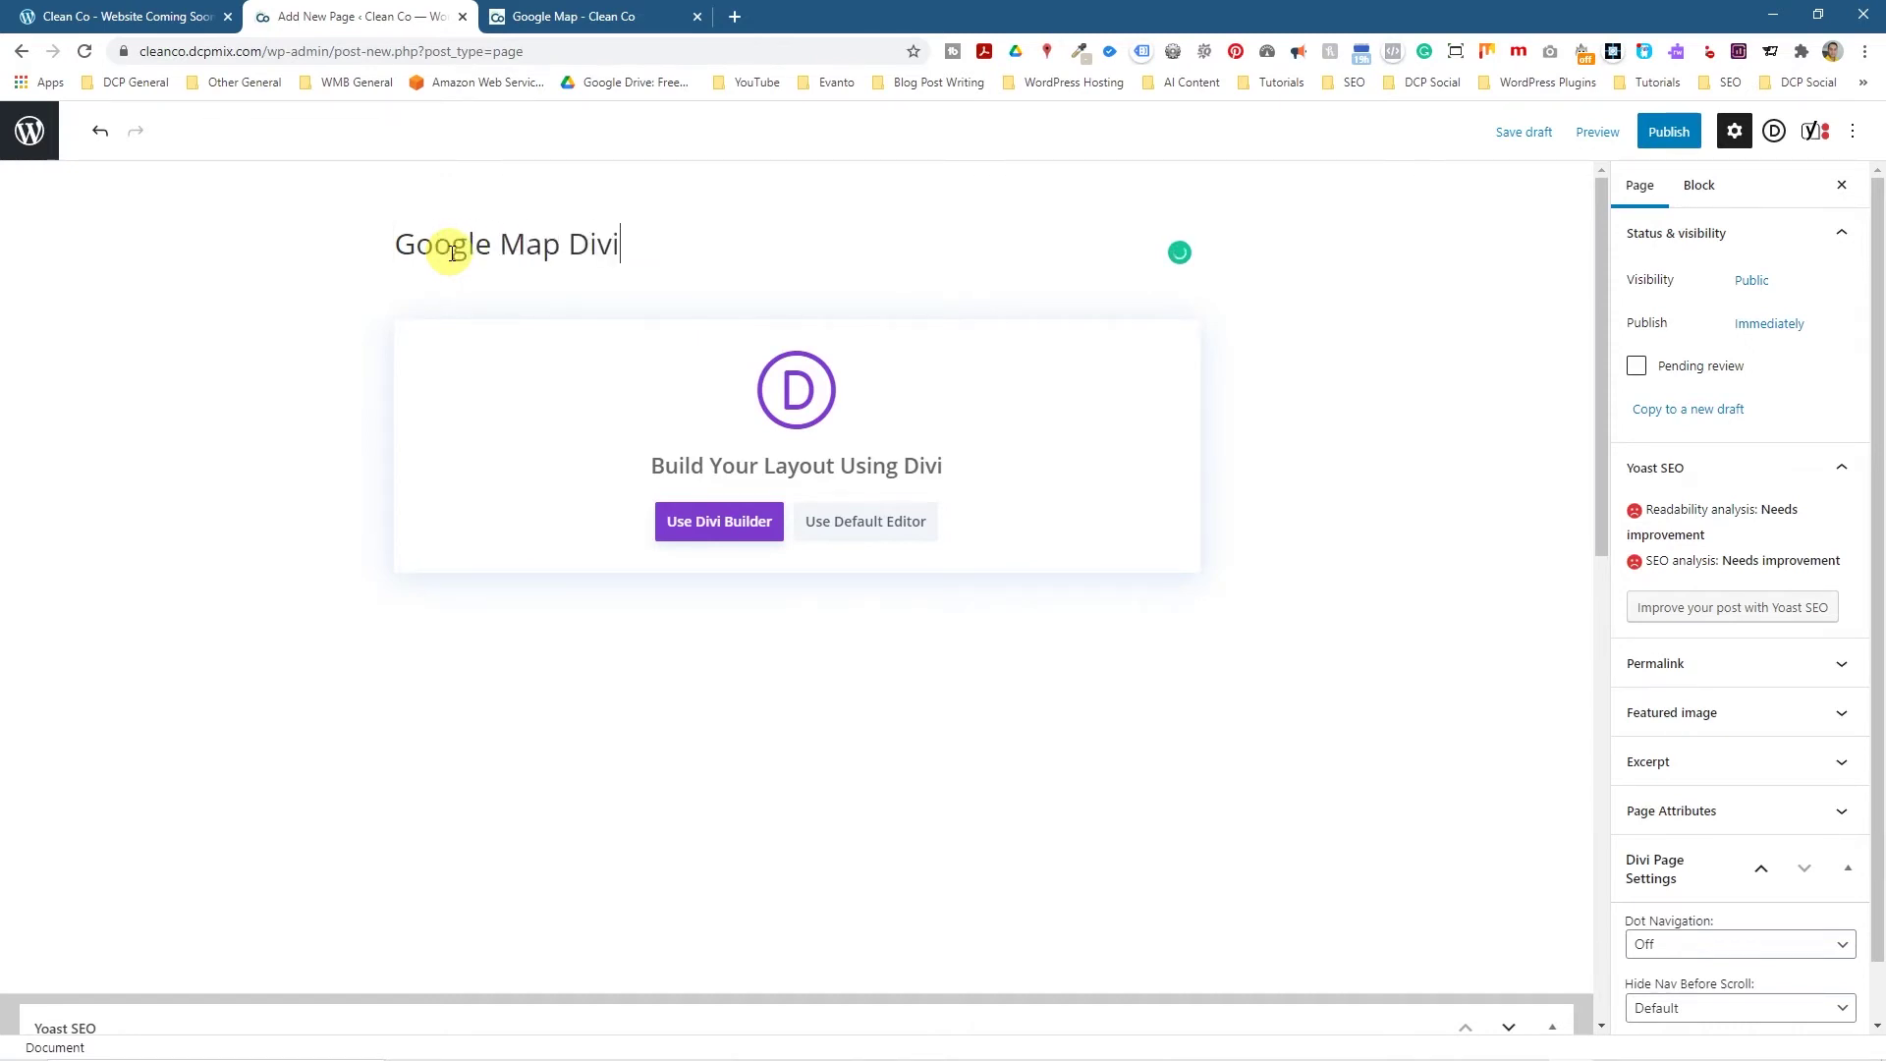
click(697, 538)
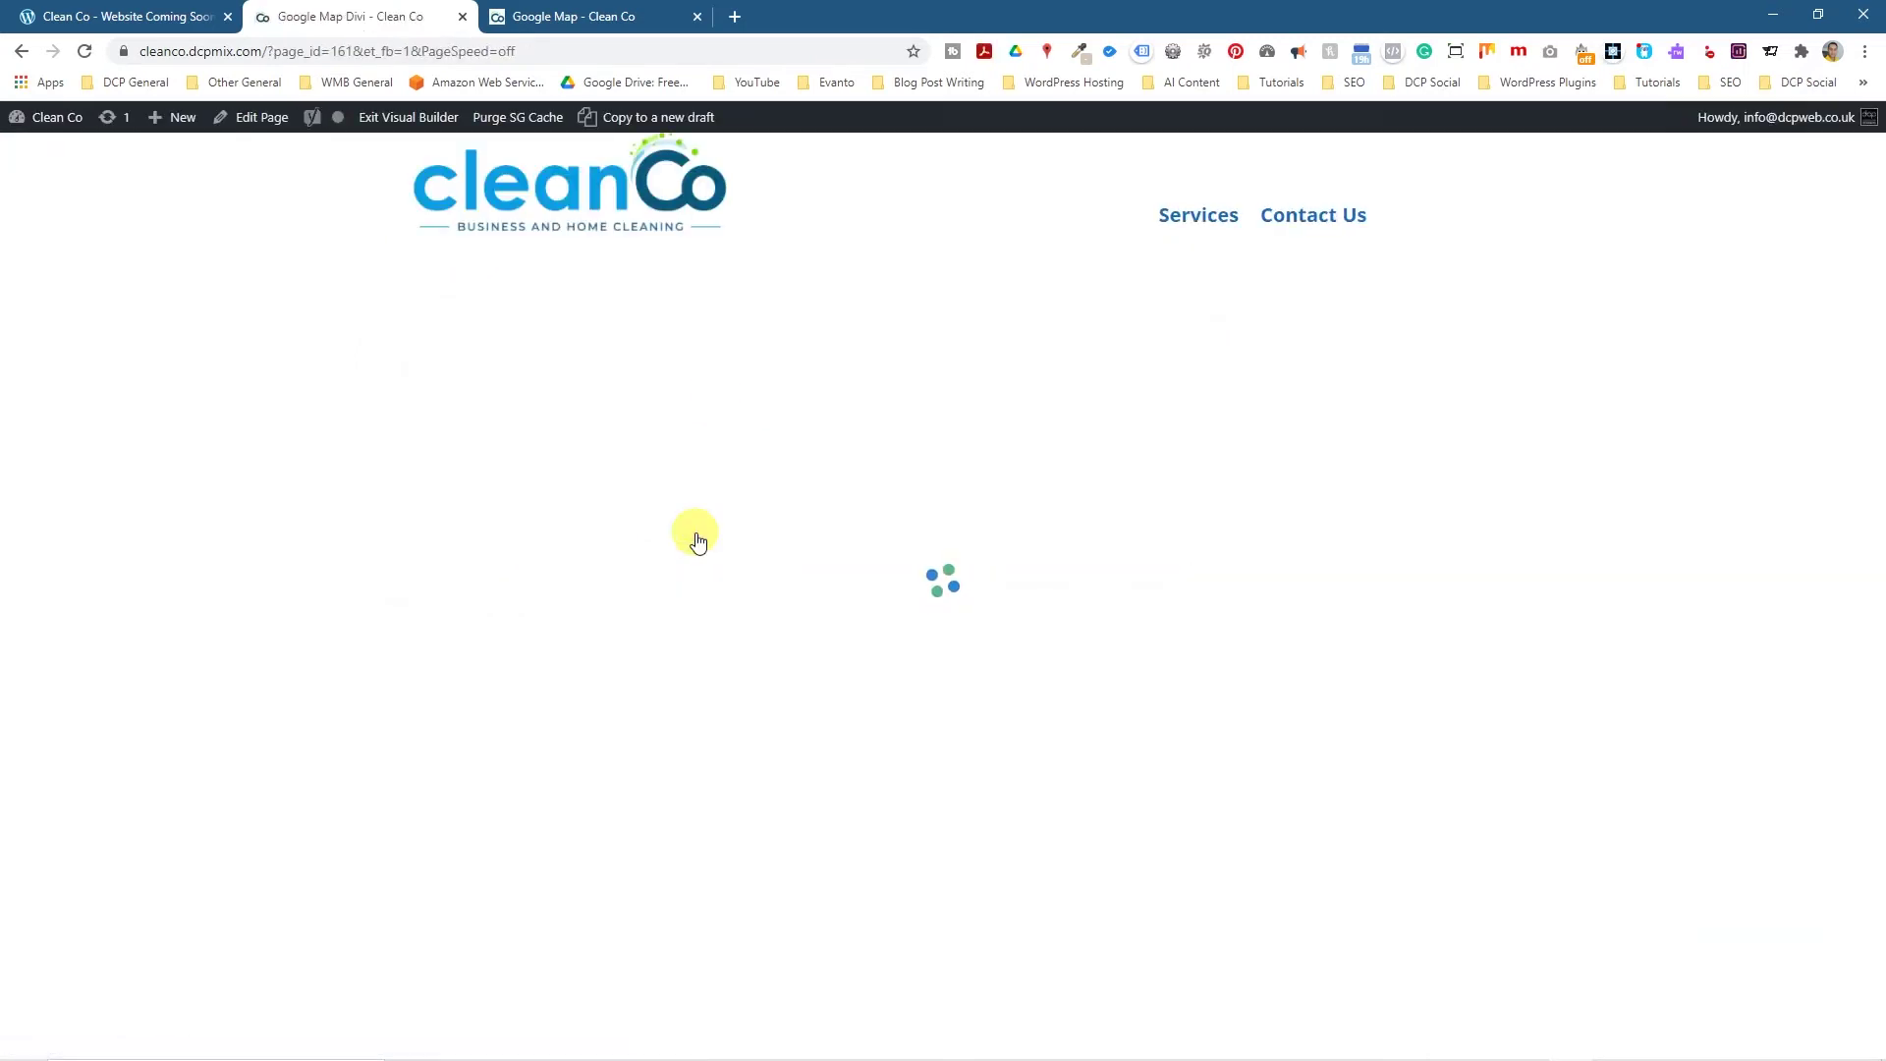
Start from a blank layout, add a 1/4 + 3/4 row, and put a Text module in the left column.
click(542, 494)
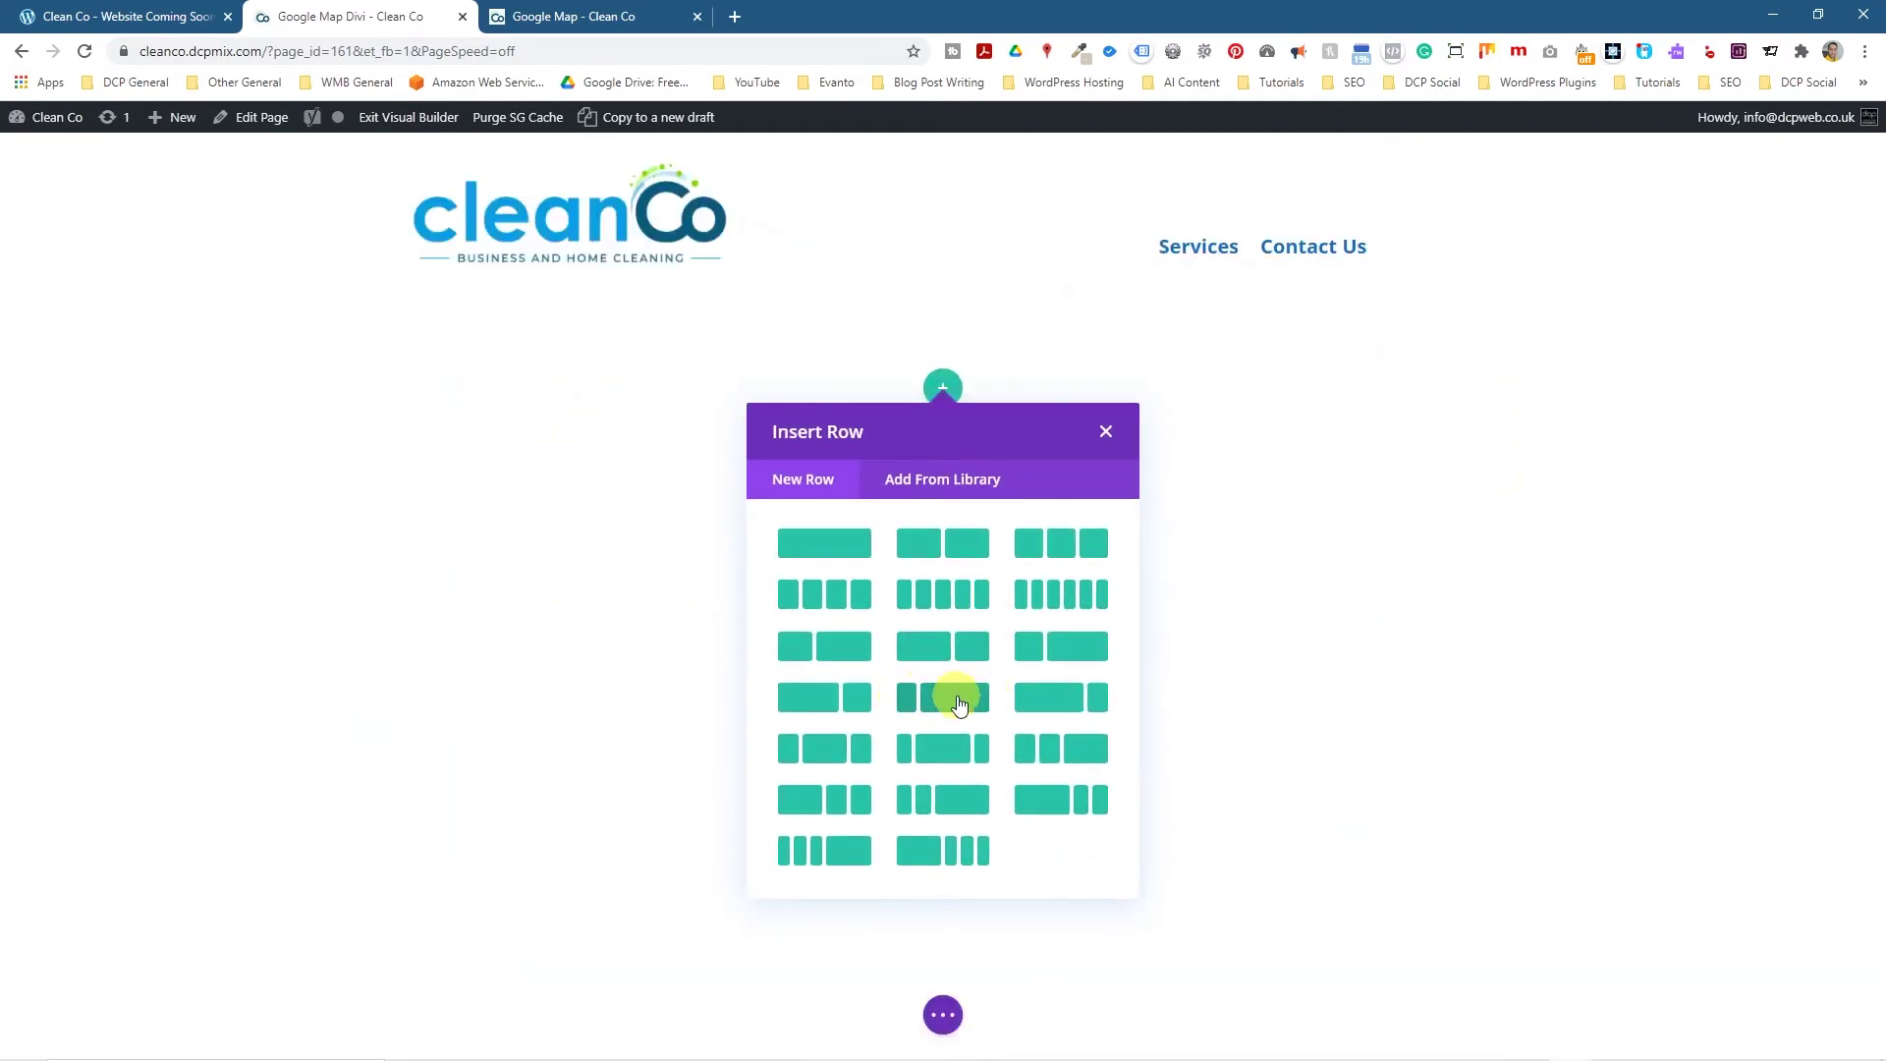
click(949, 698)
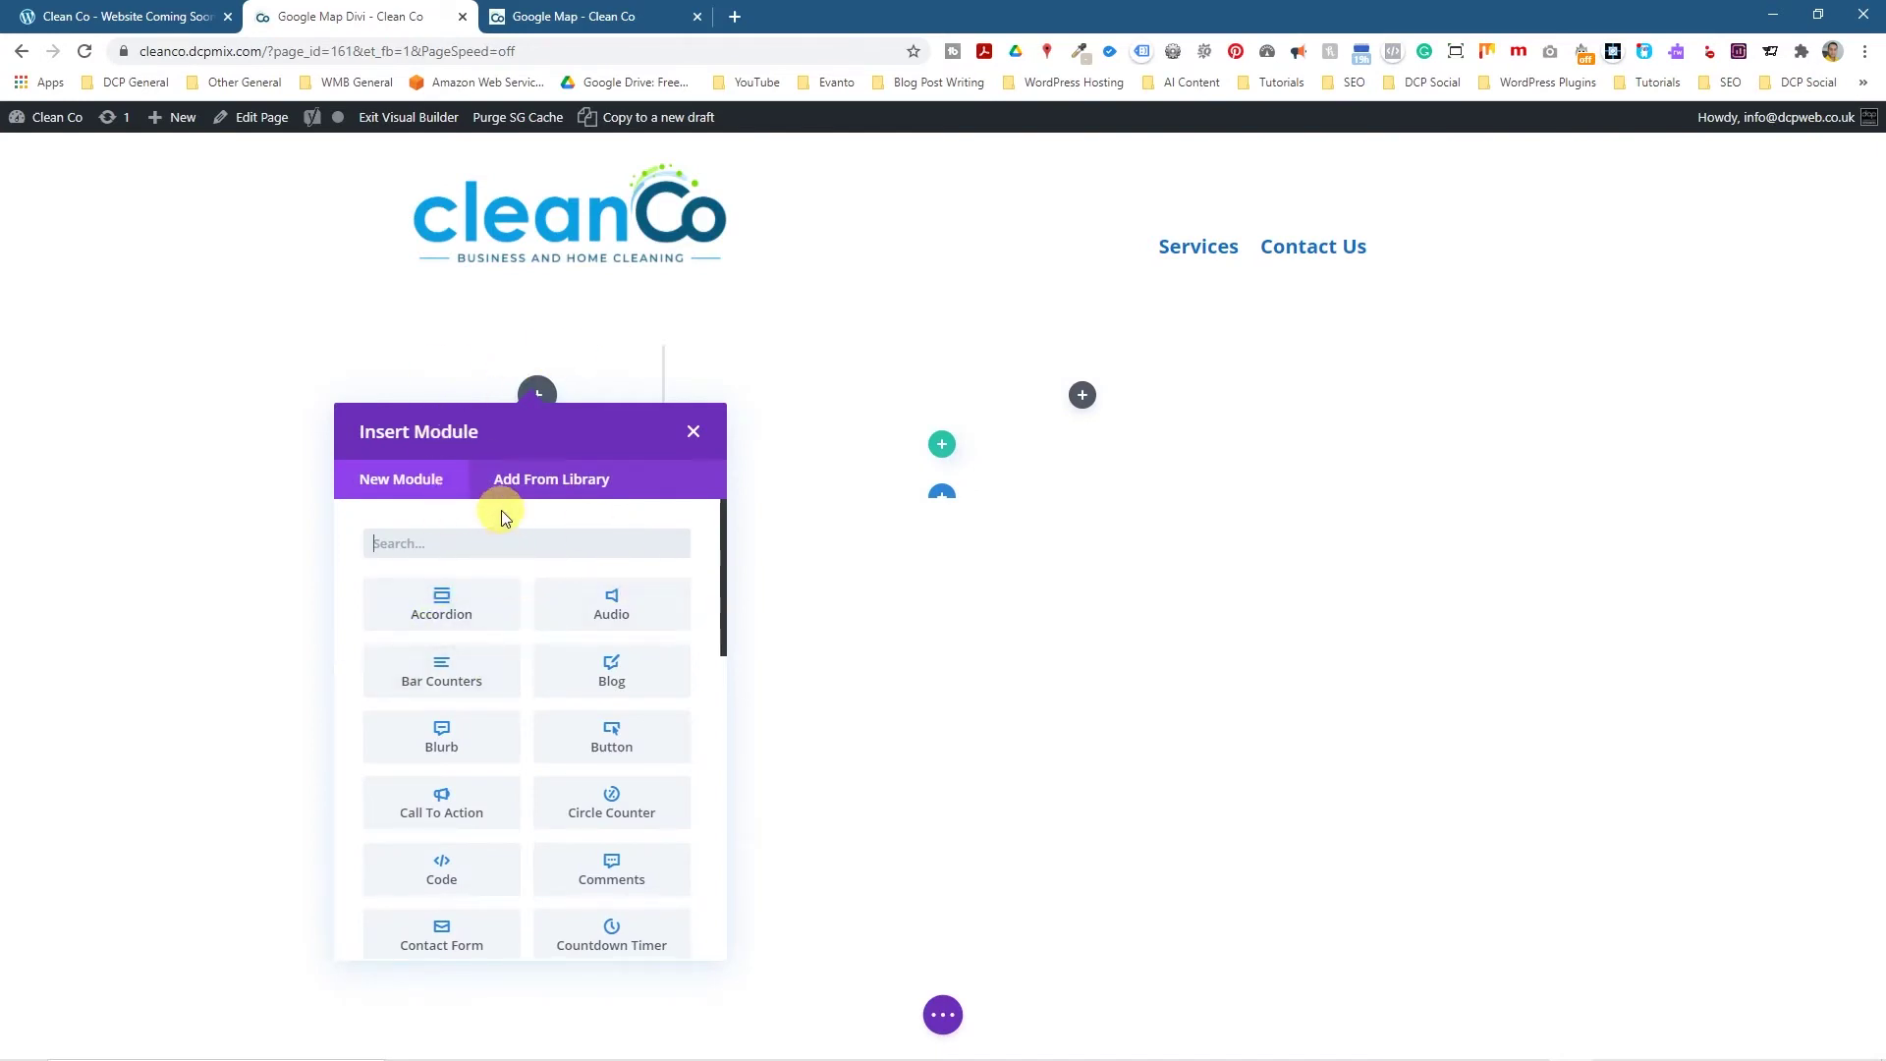
text(text)
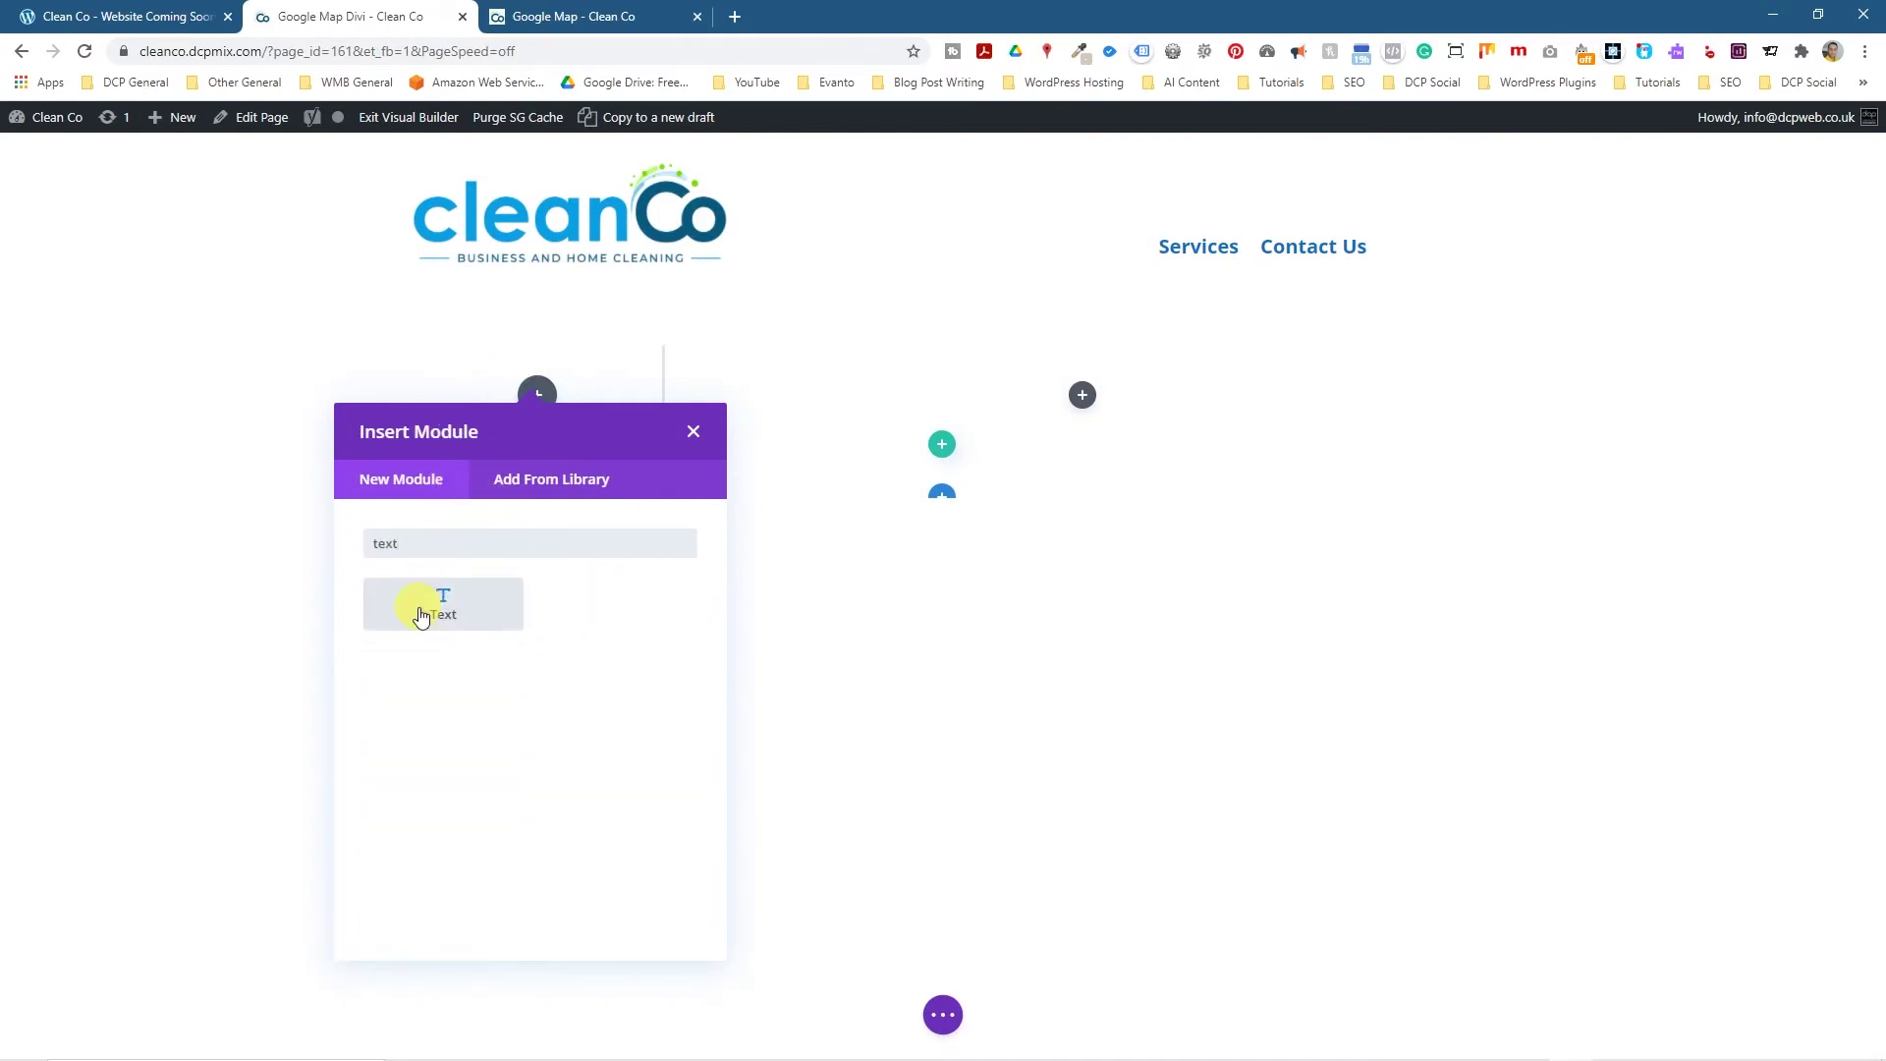
click(421, 615)
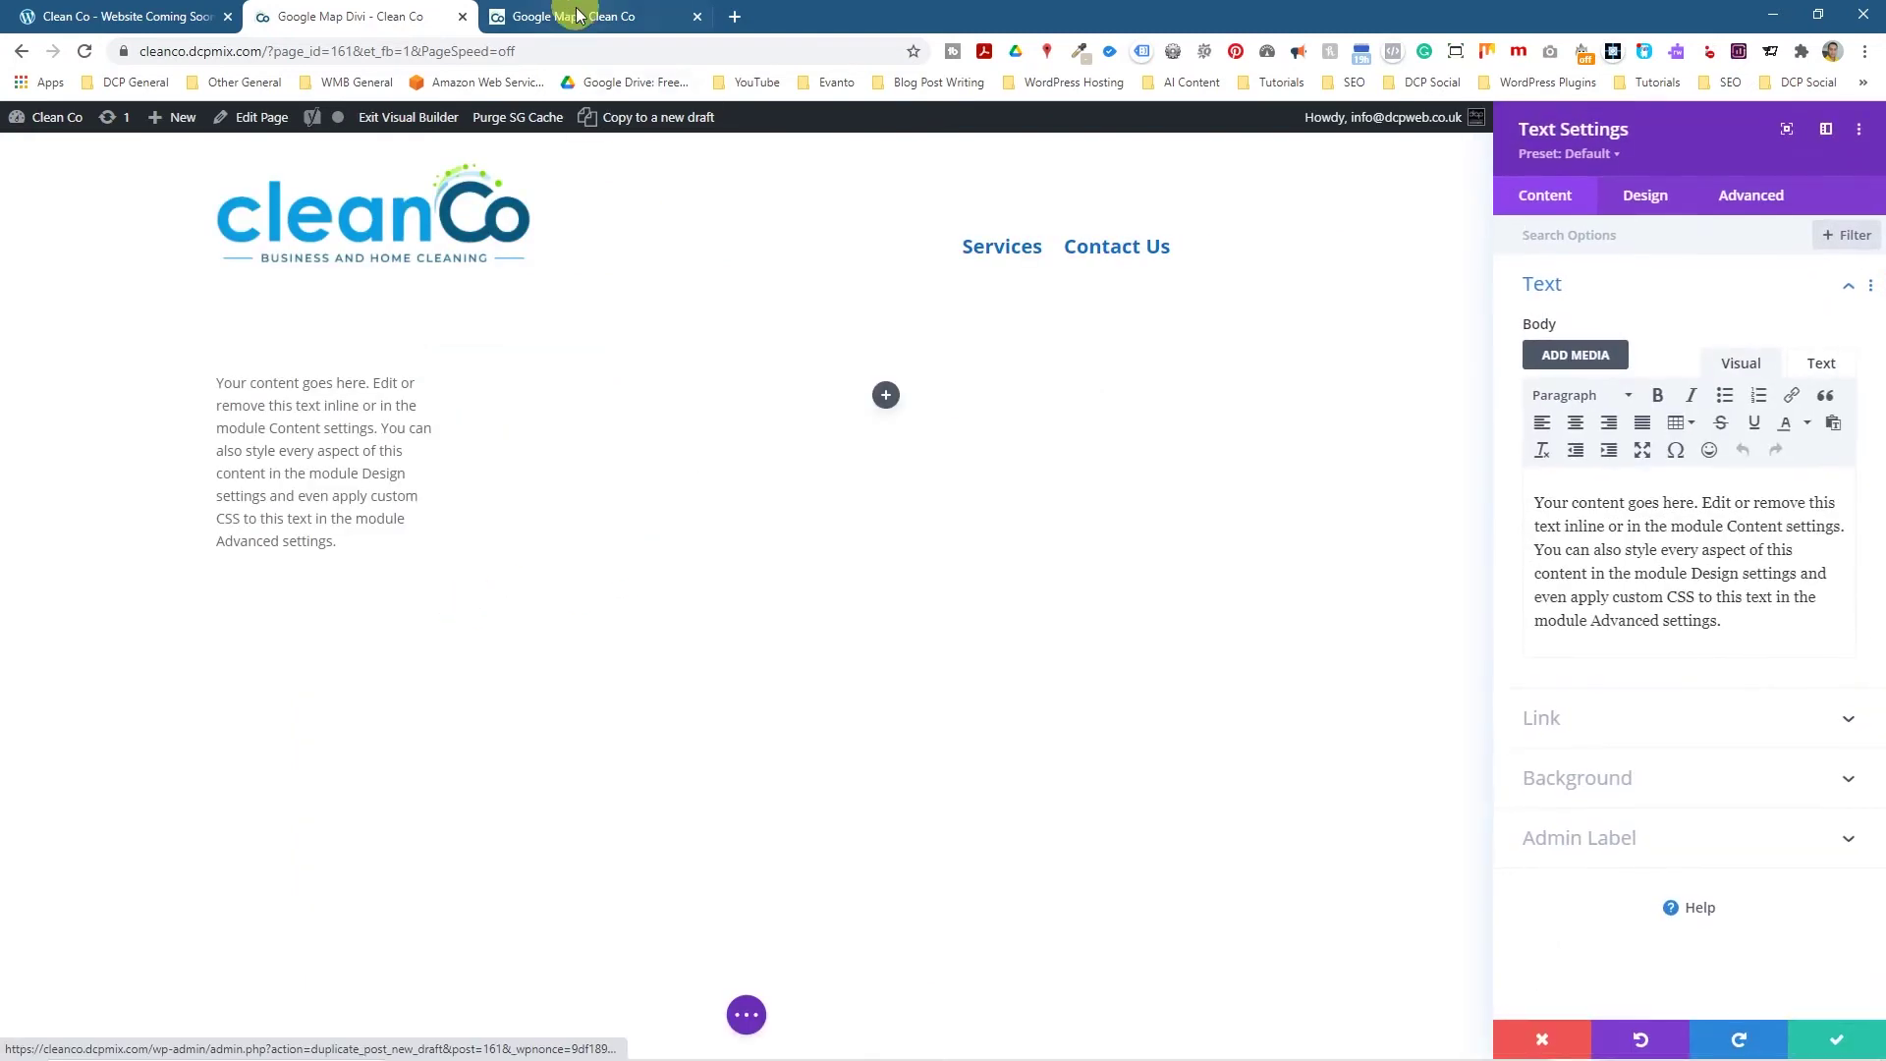
Copy the address, phone and email from the Google Map page into the Text module and save it.
click(578, 16)
drag(595, 538, 420, 421)
key(ctrl+c)
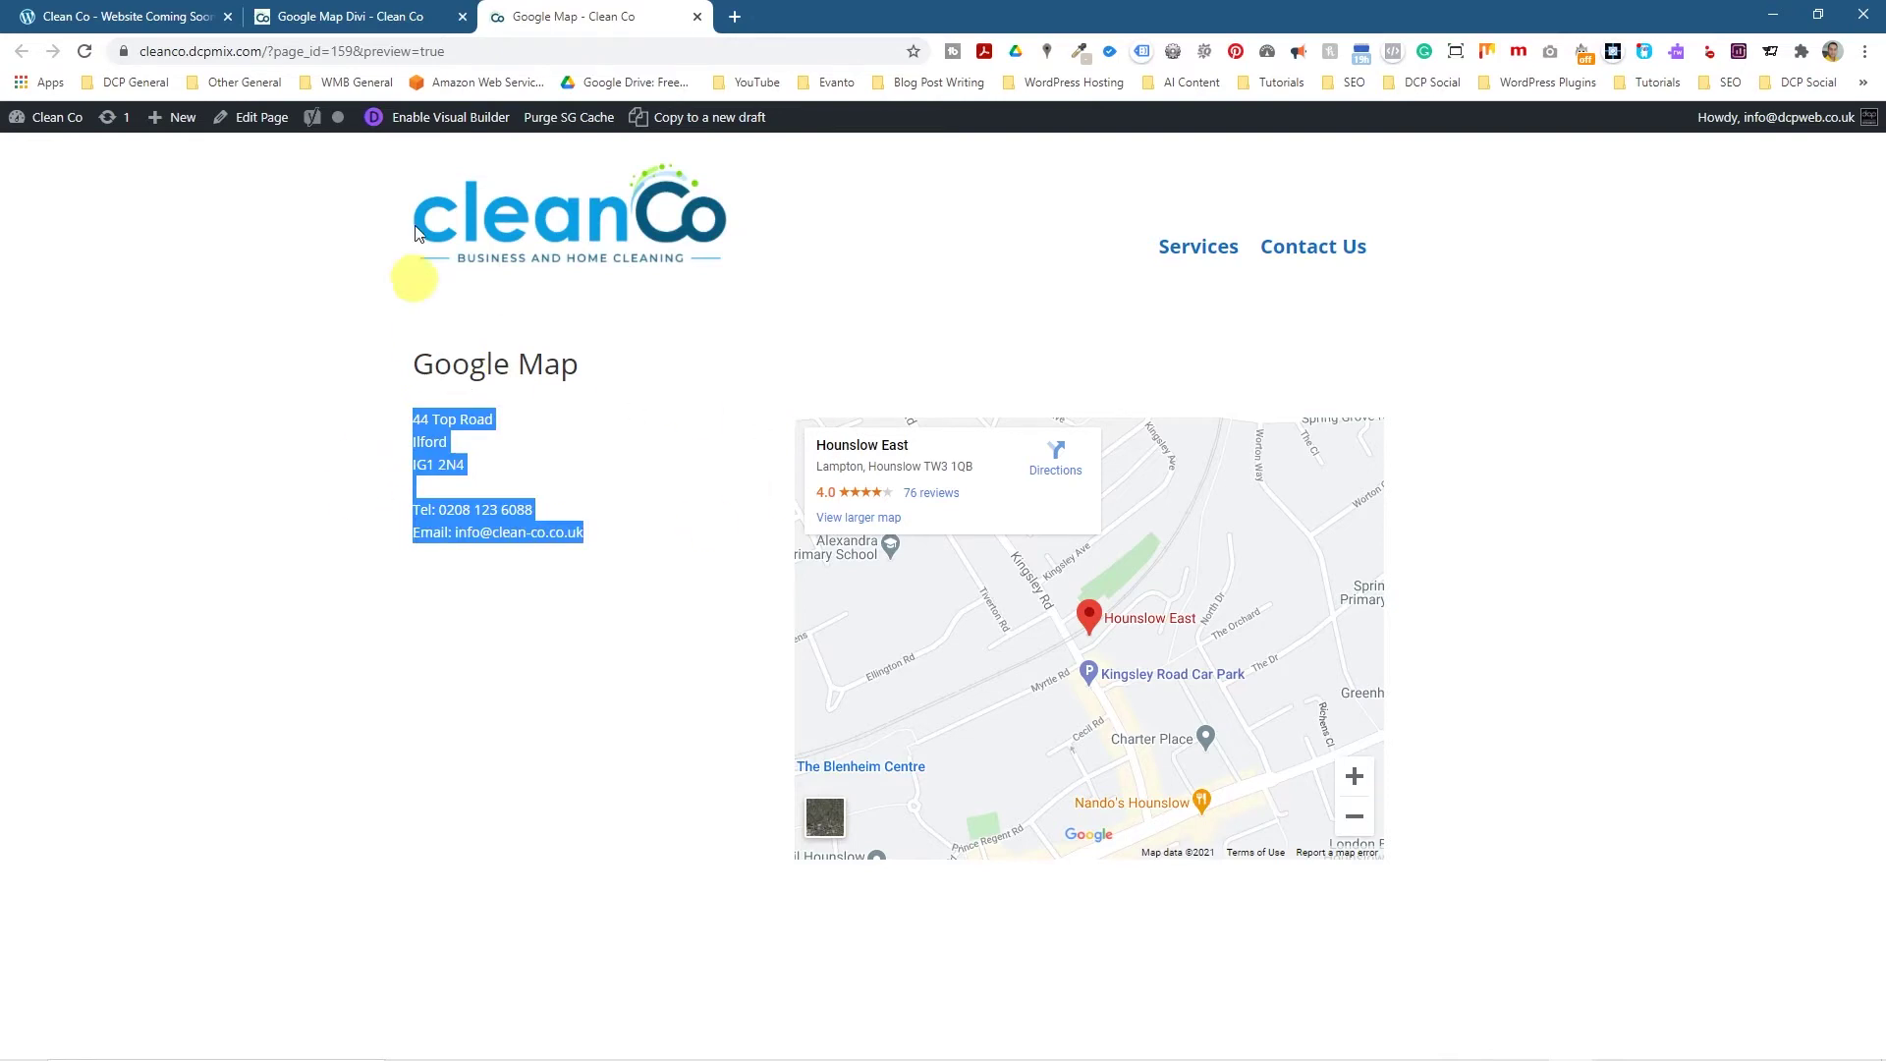
click(363, 17)
key(ctrl+a)
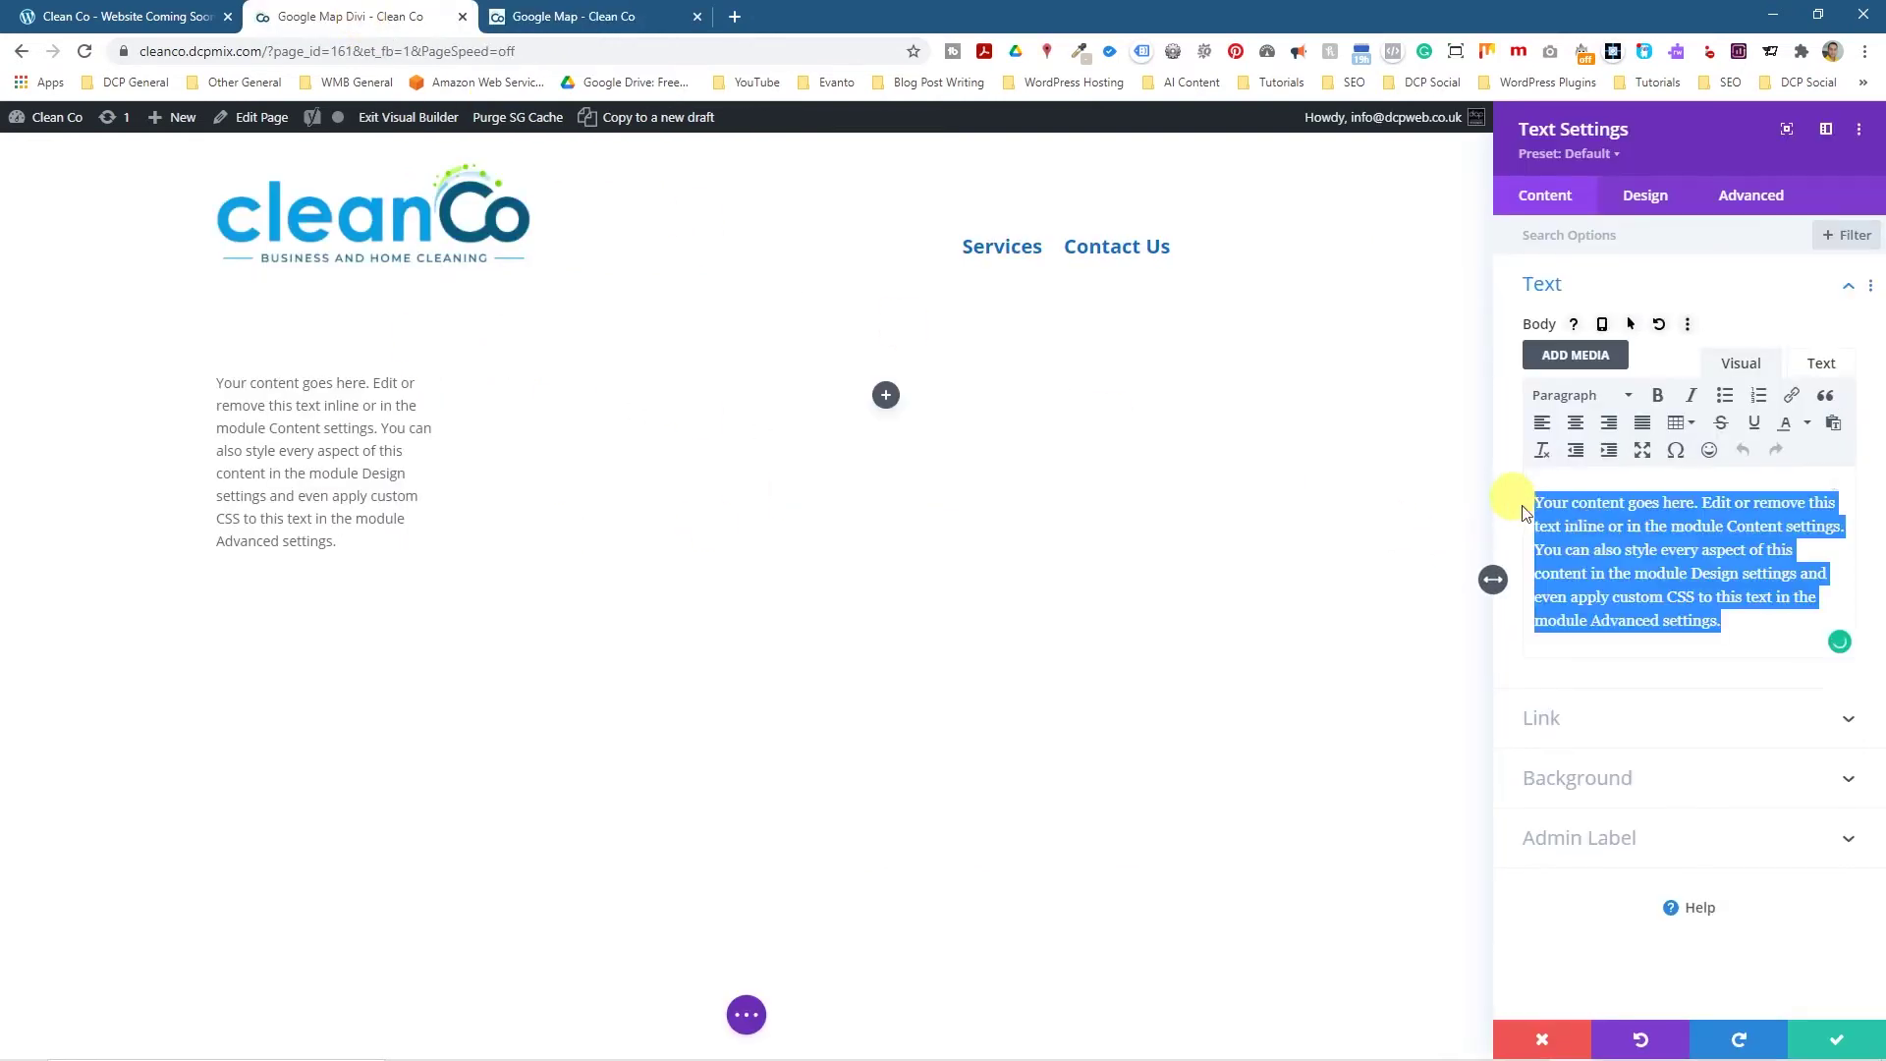
key(ctrl+v)
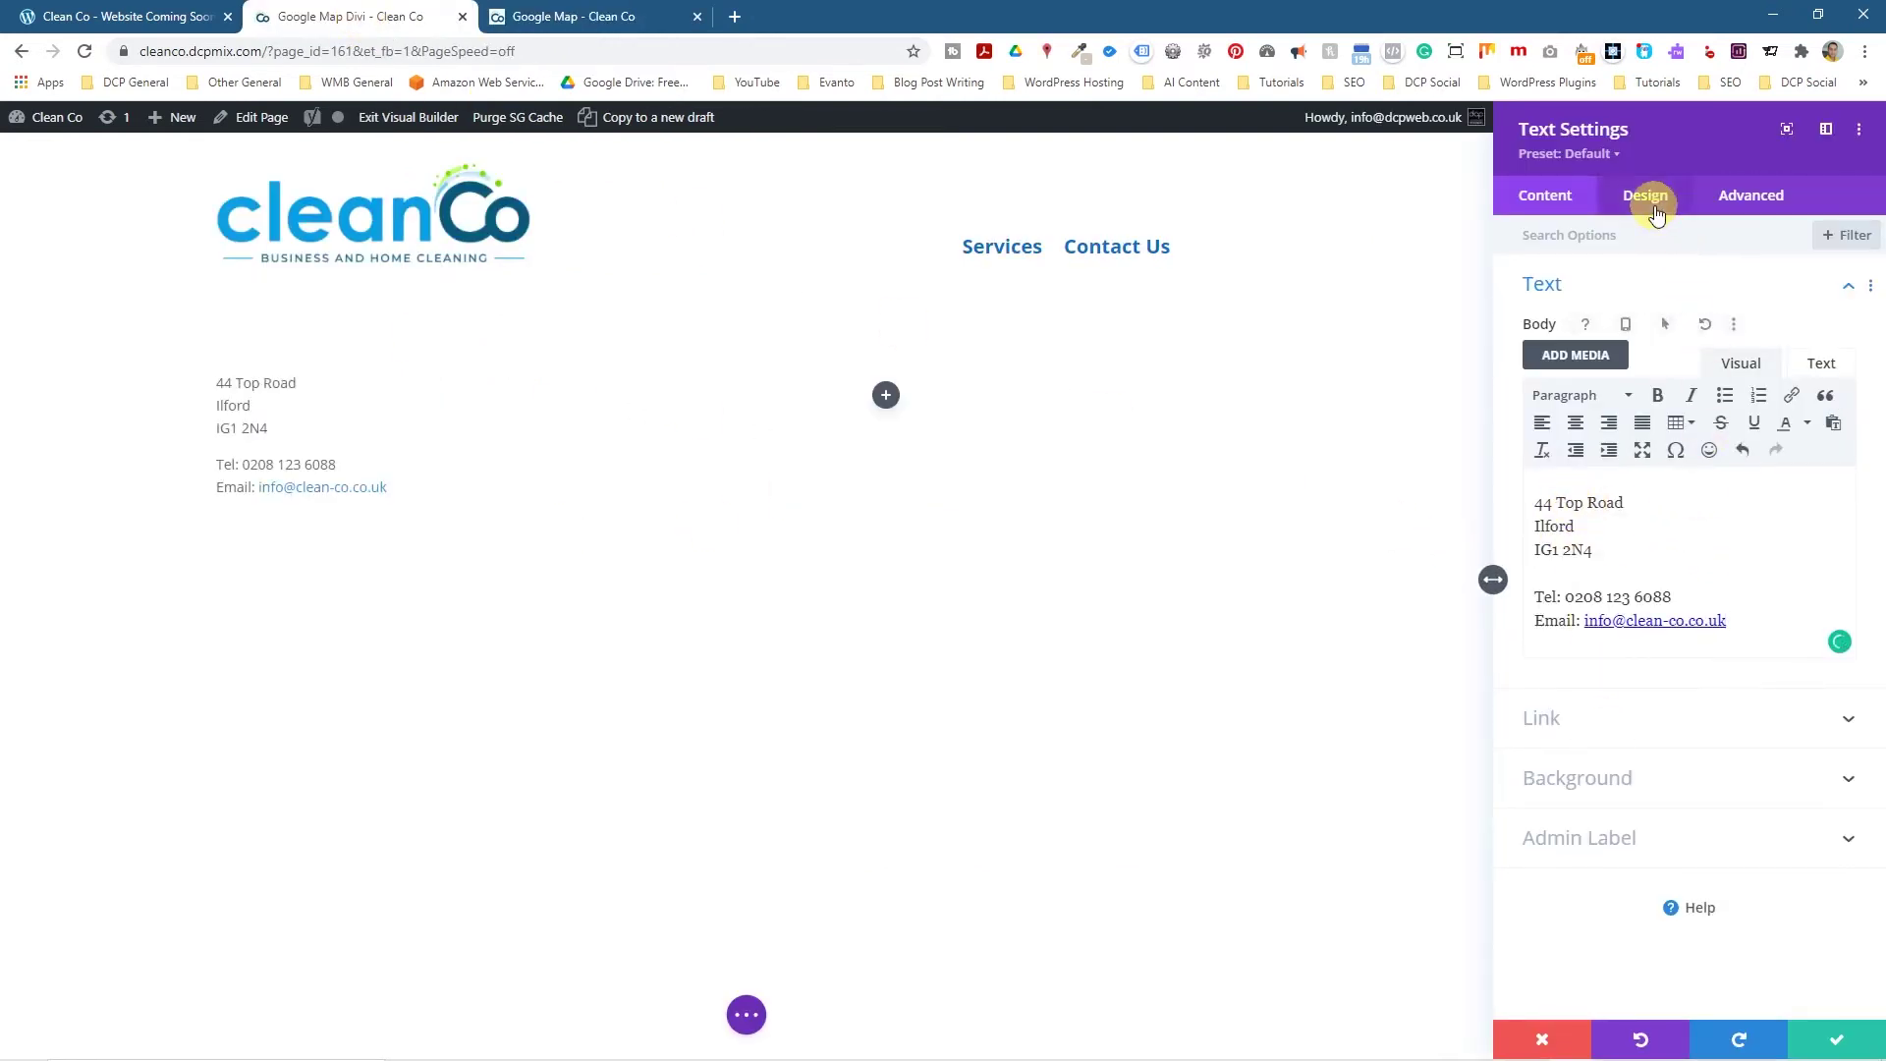
click(1837, 1039)
click(1082, 394)
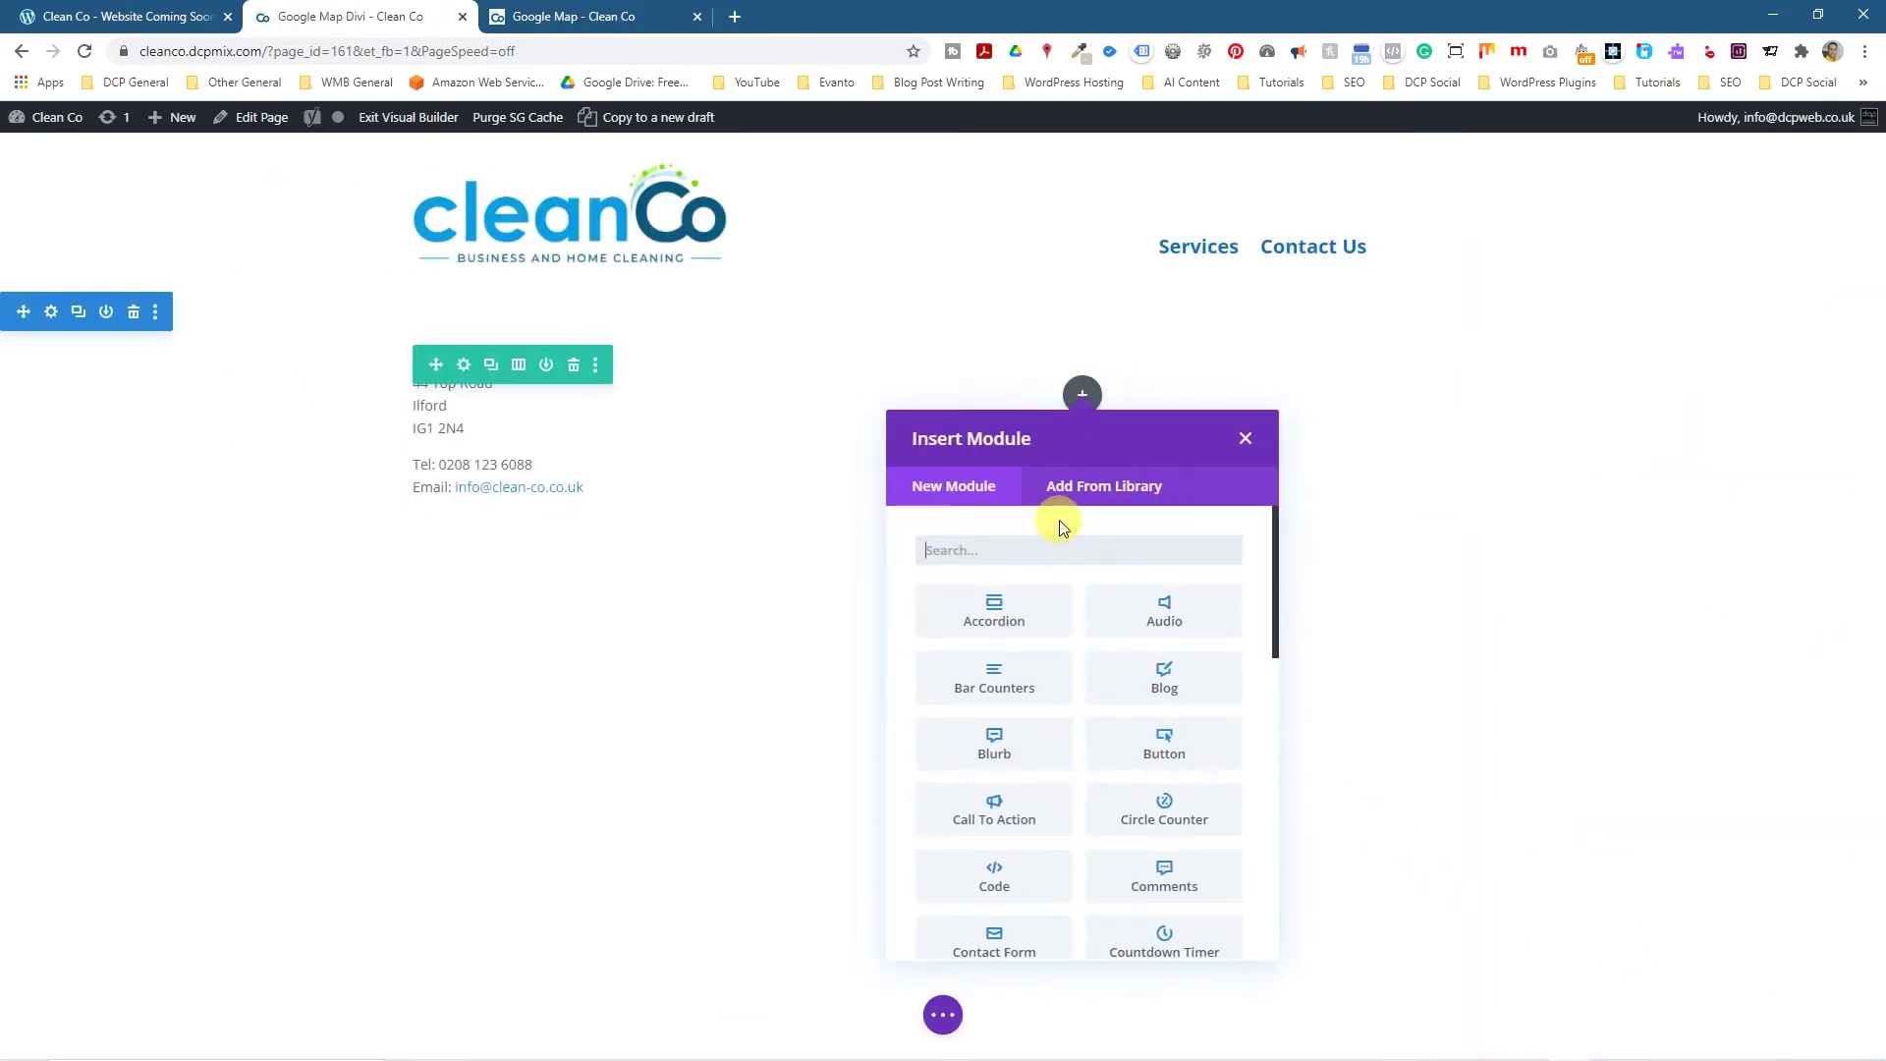
Add a Code module to the right column containing the pasted Hounslow East Google Maps iframe.
text(code)
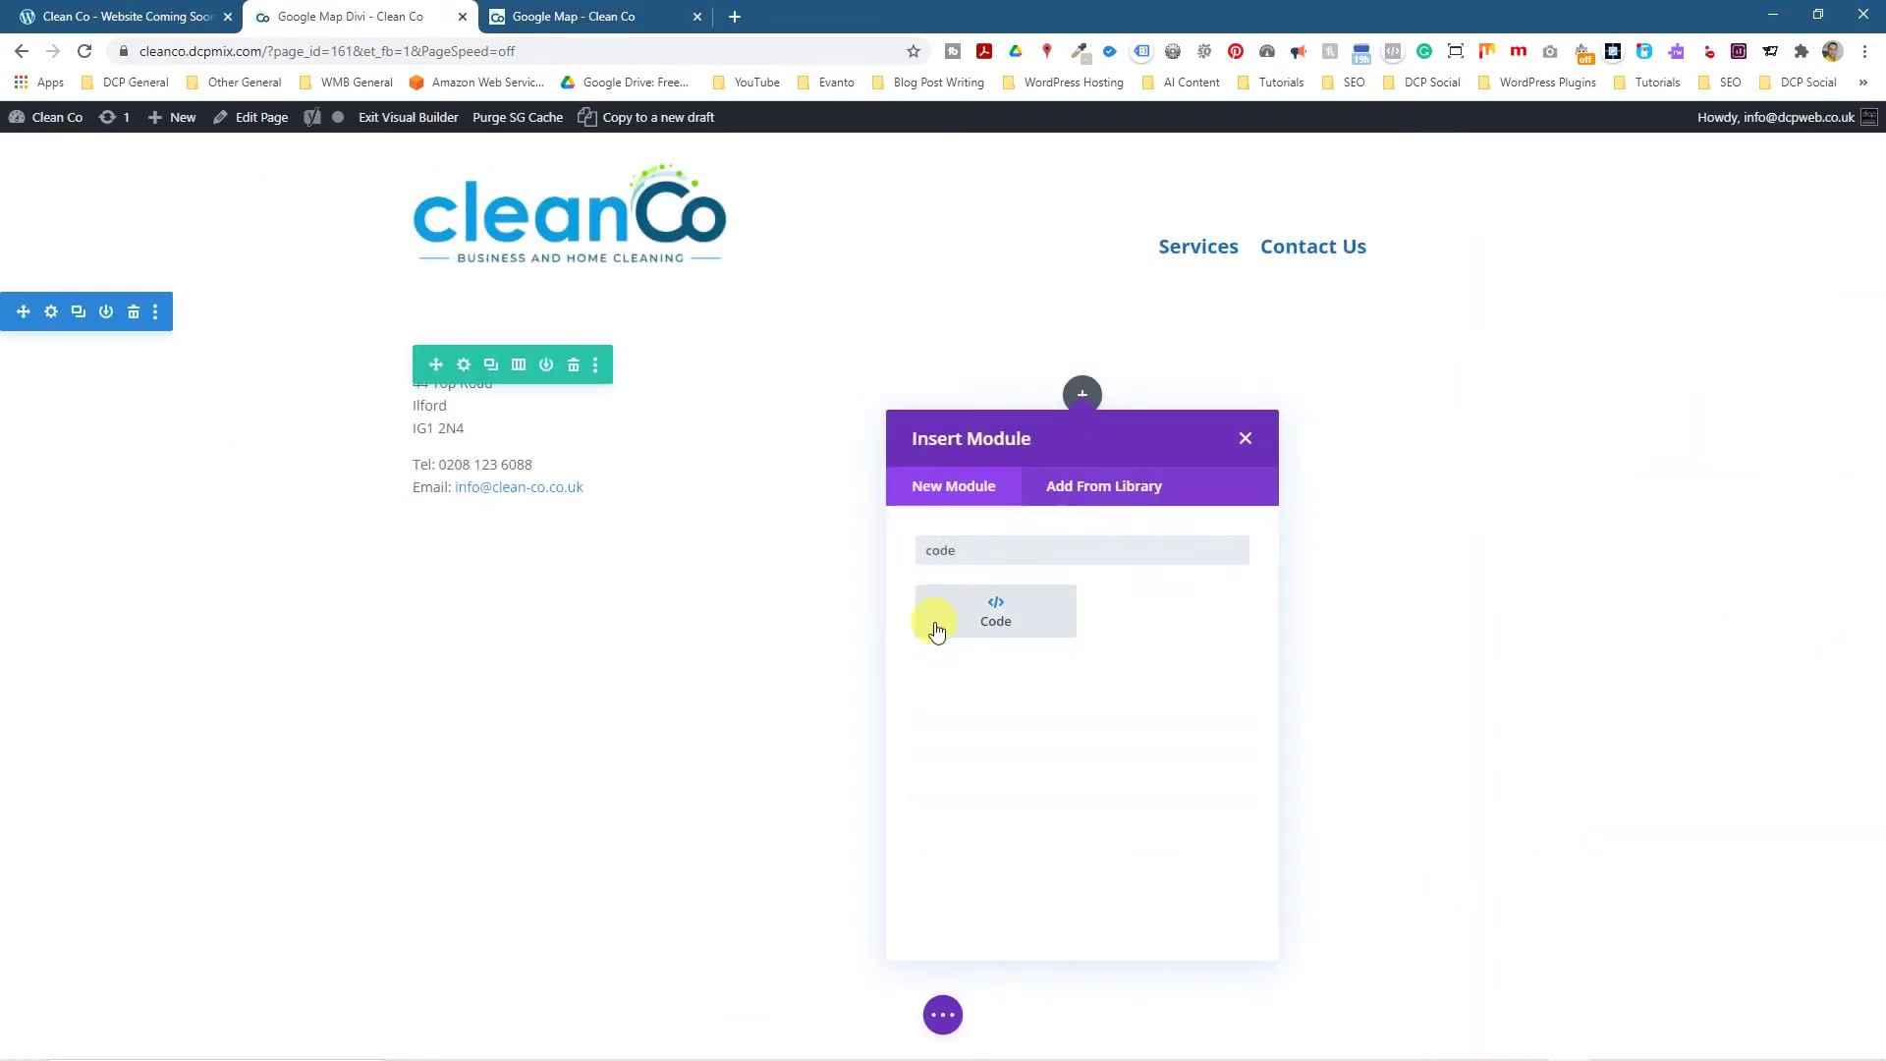
click(936, 630)
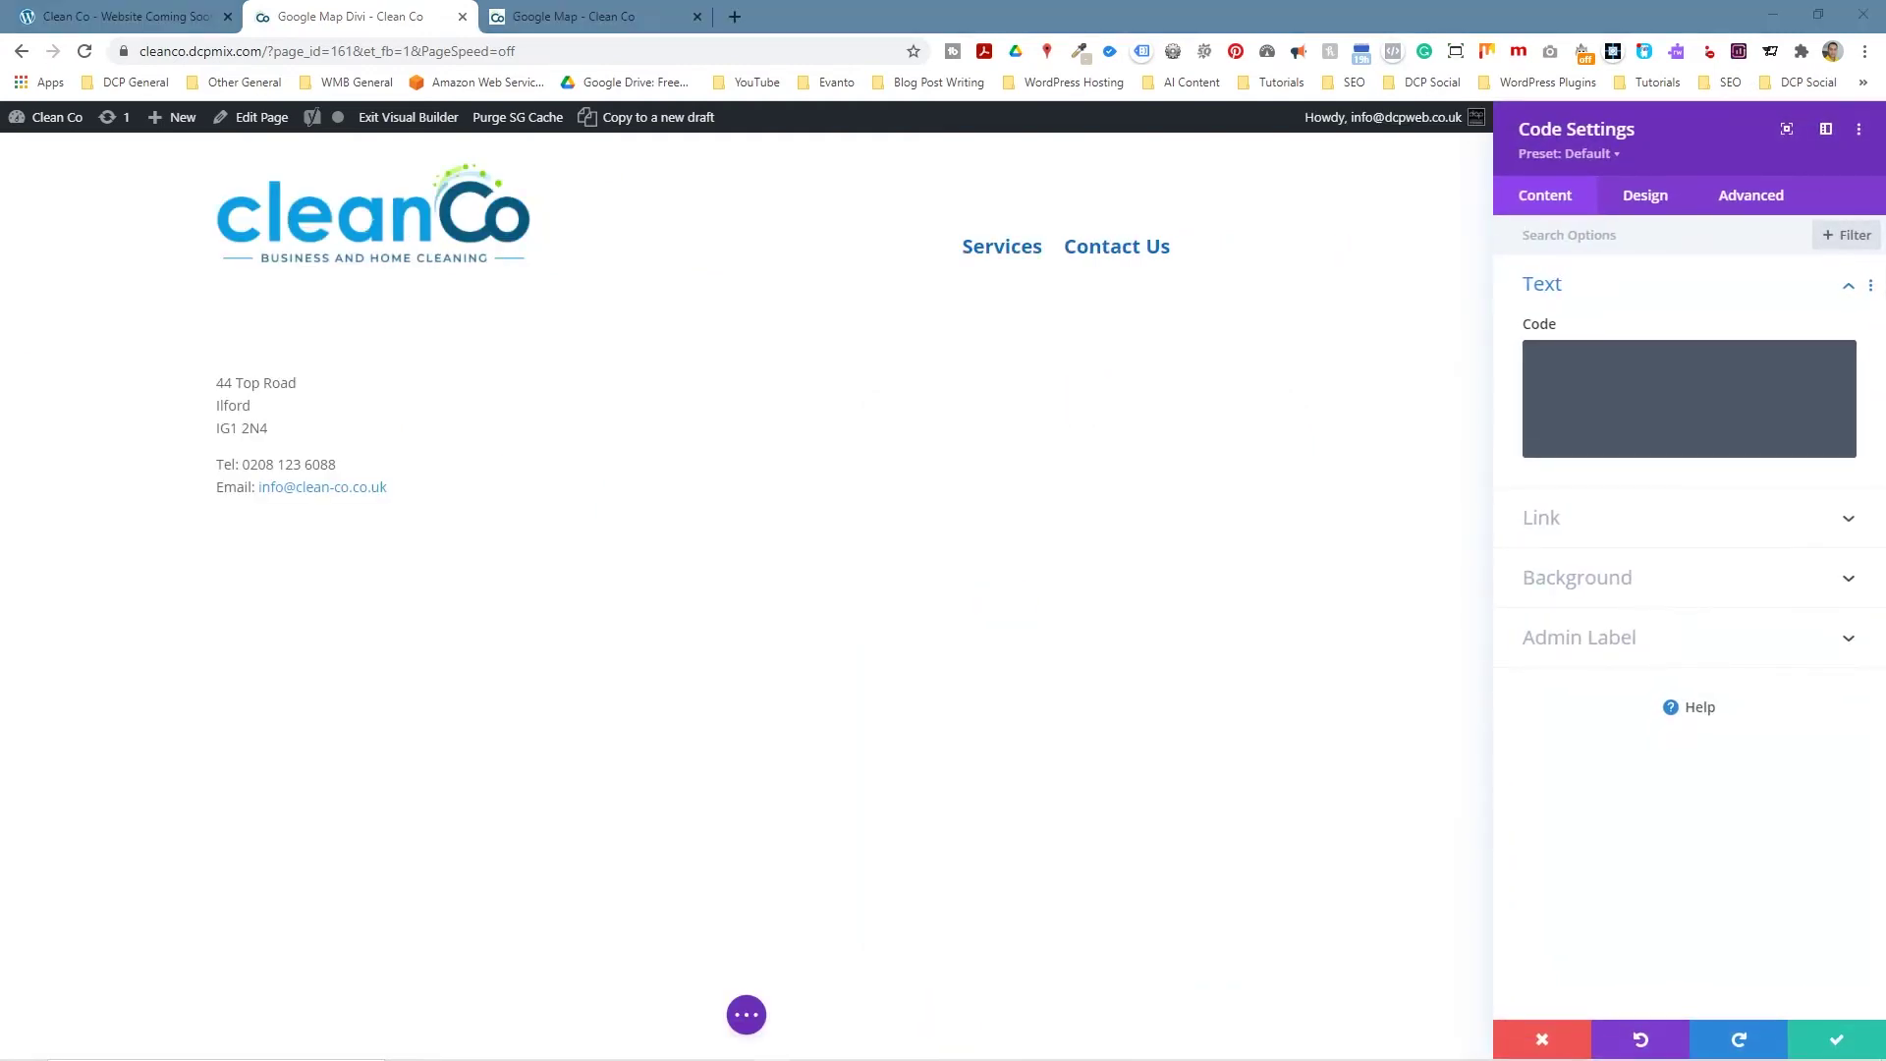
key(alt+Tab)
drag(640, 327, 1641, 568)
click(1642, 362)
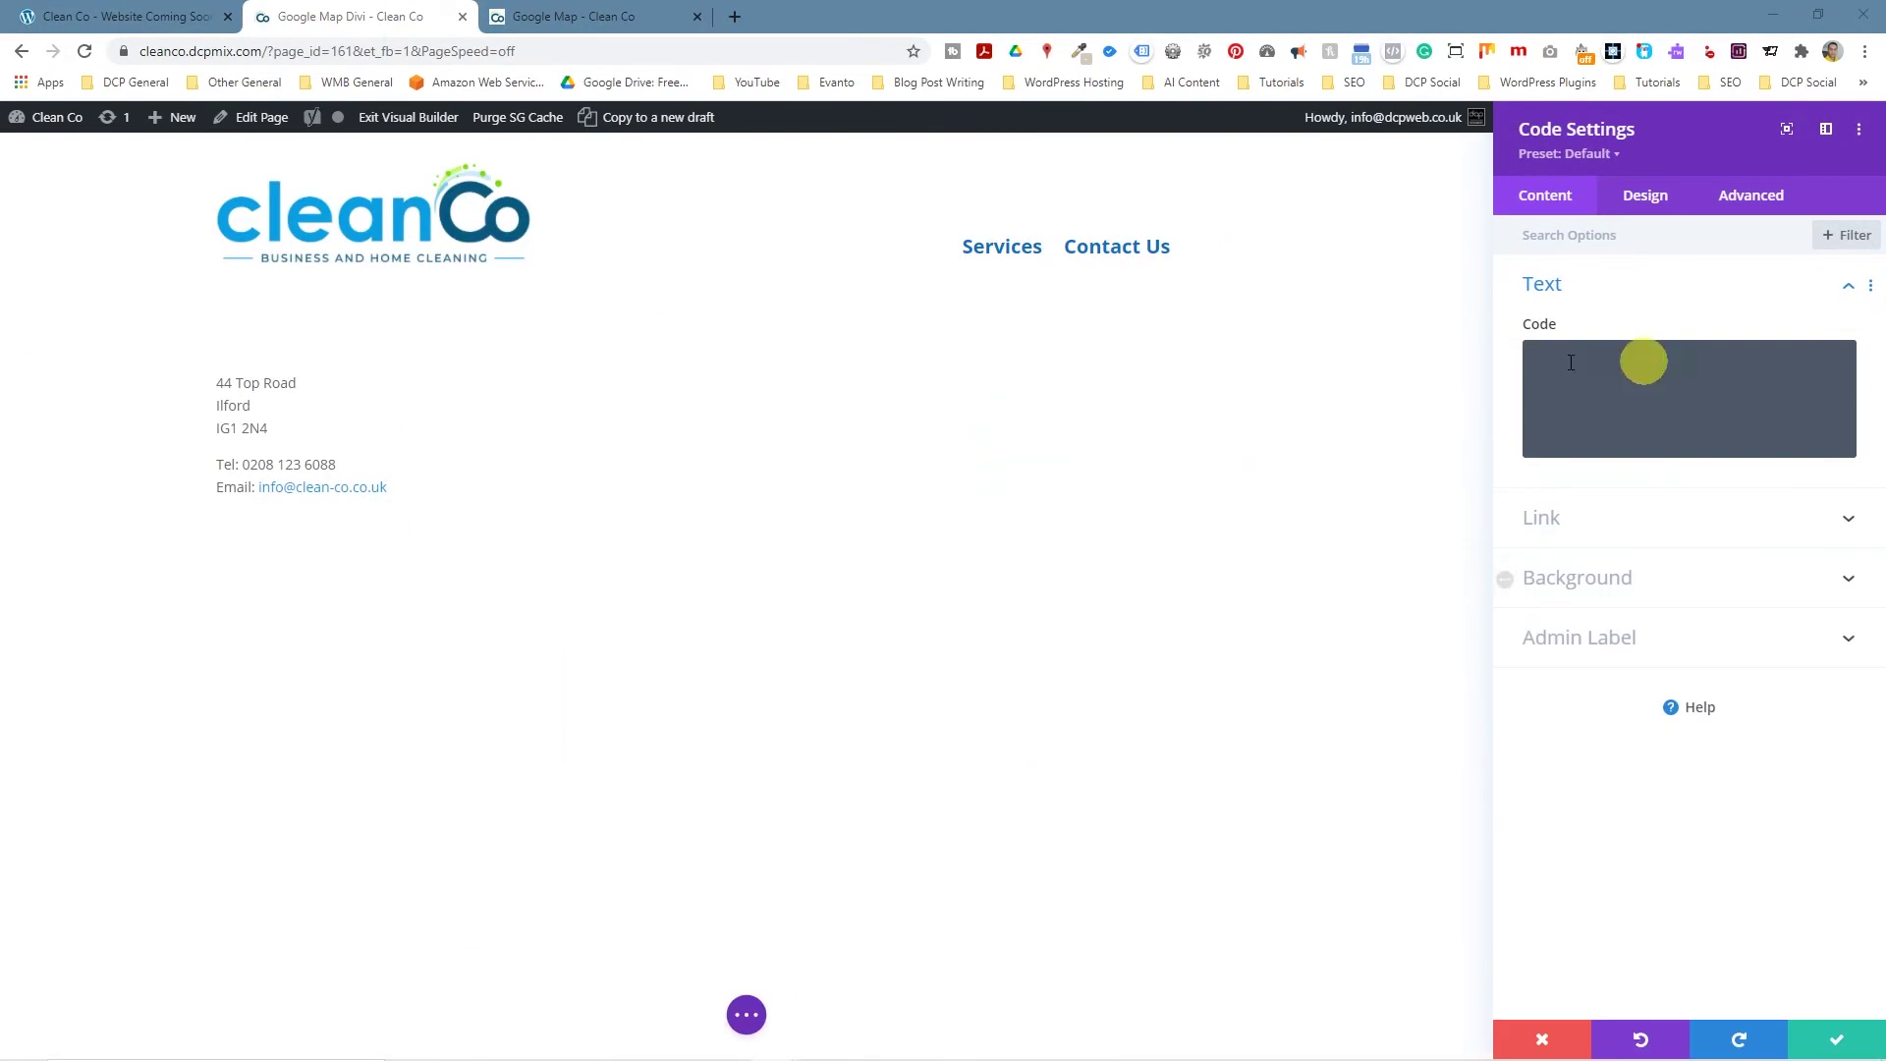
key(ctrl+v)
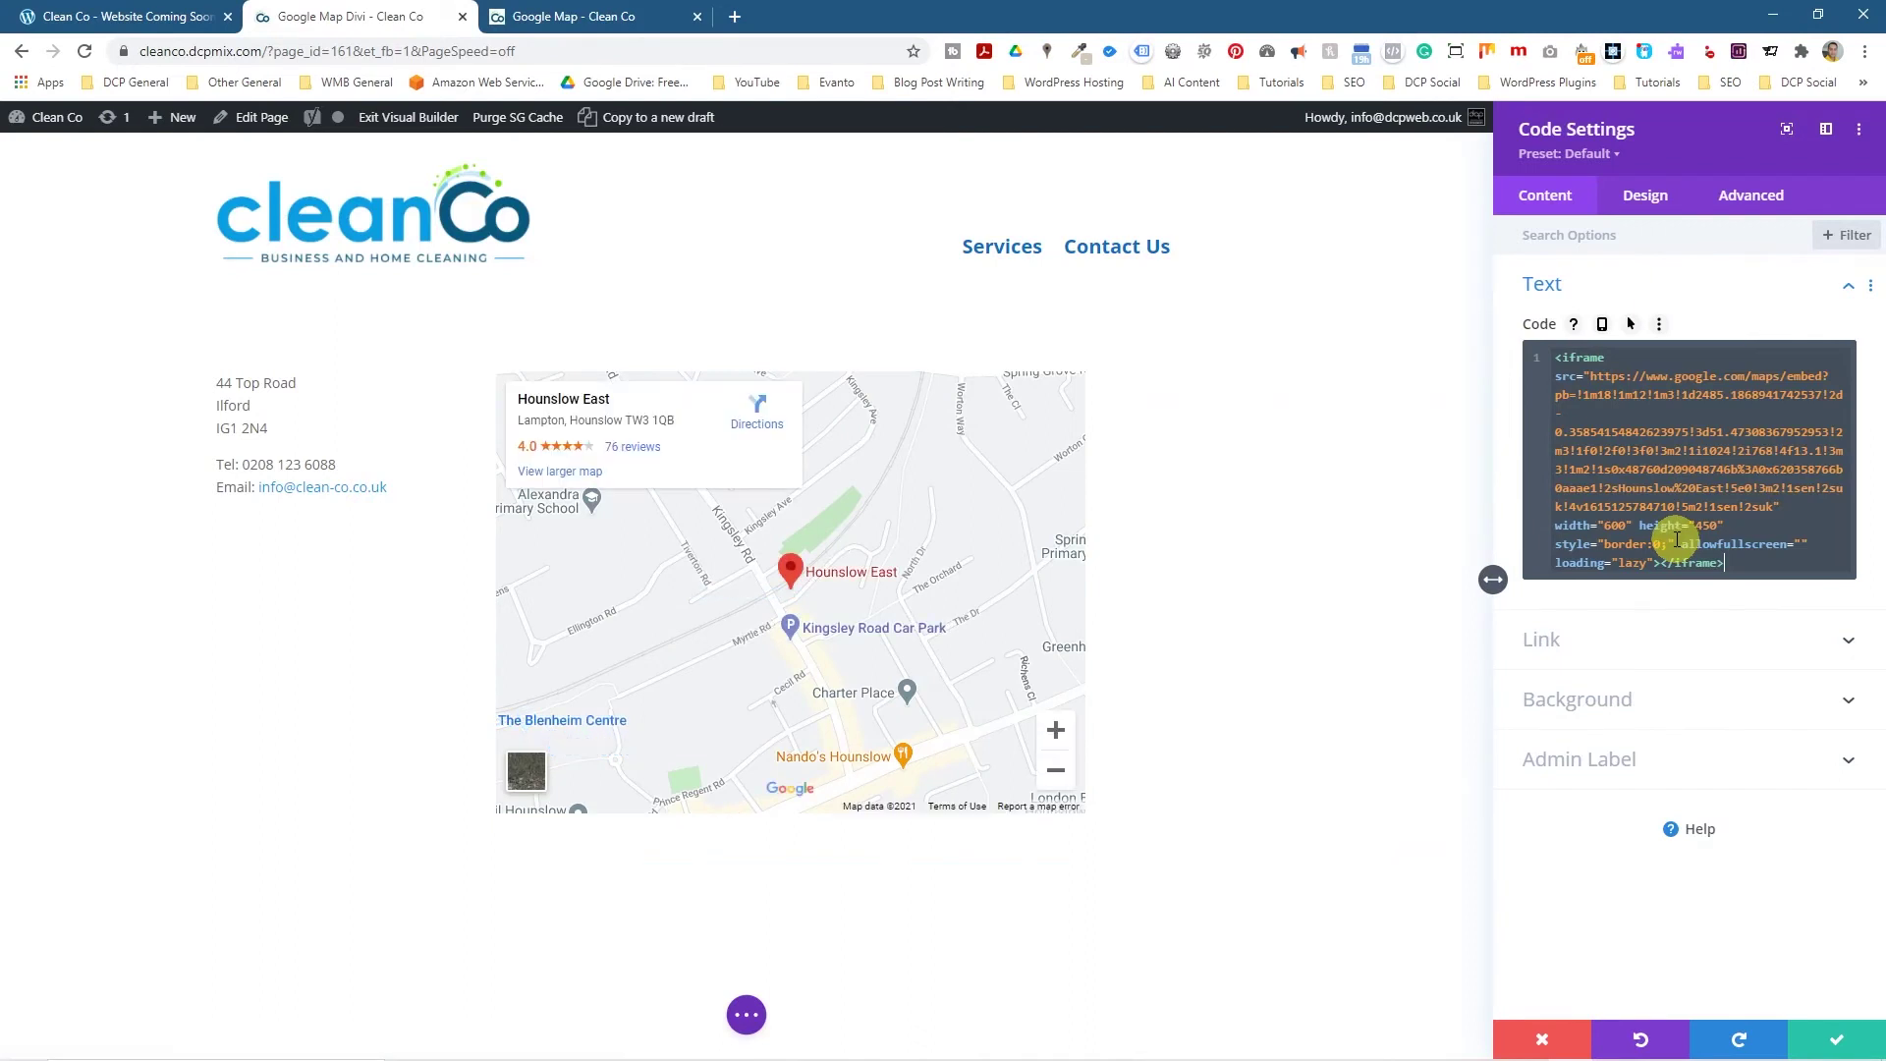
click(1837, 1040)
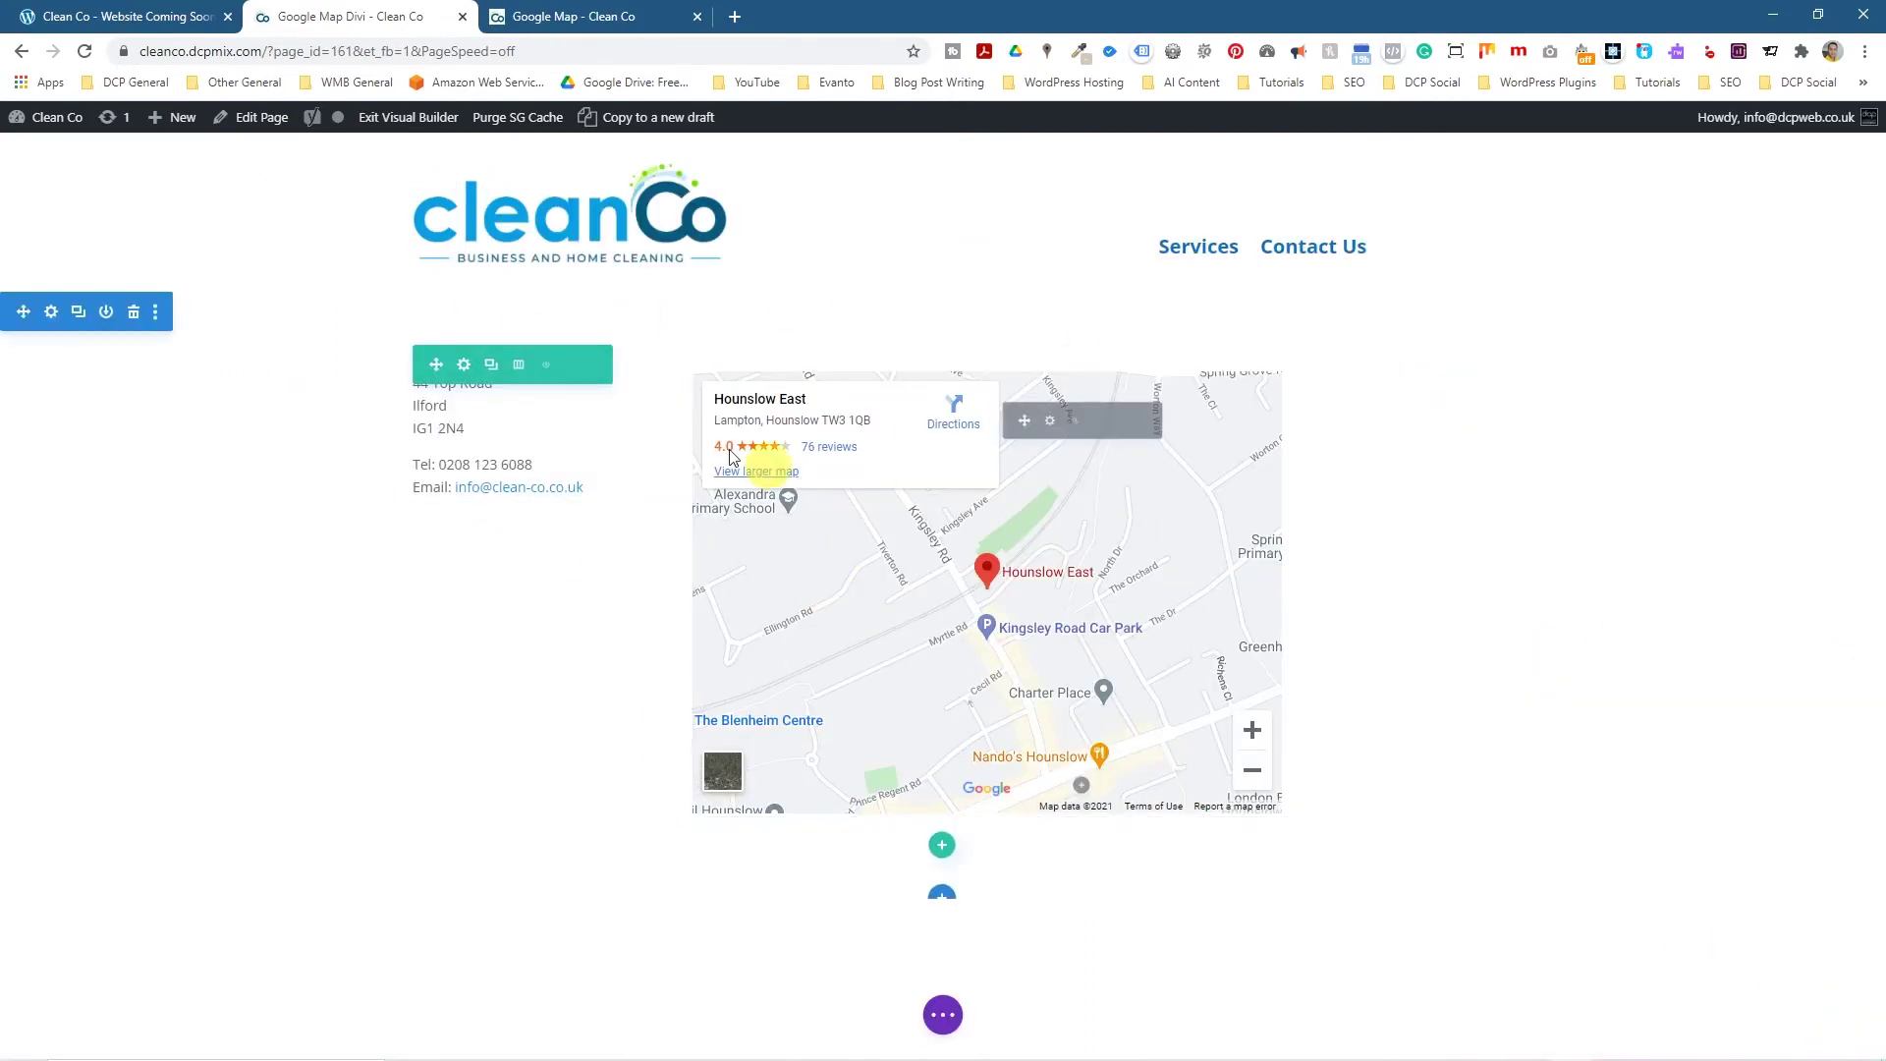
click(463, 368)
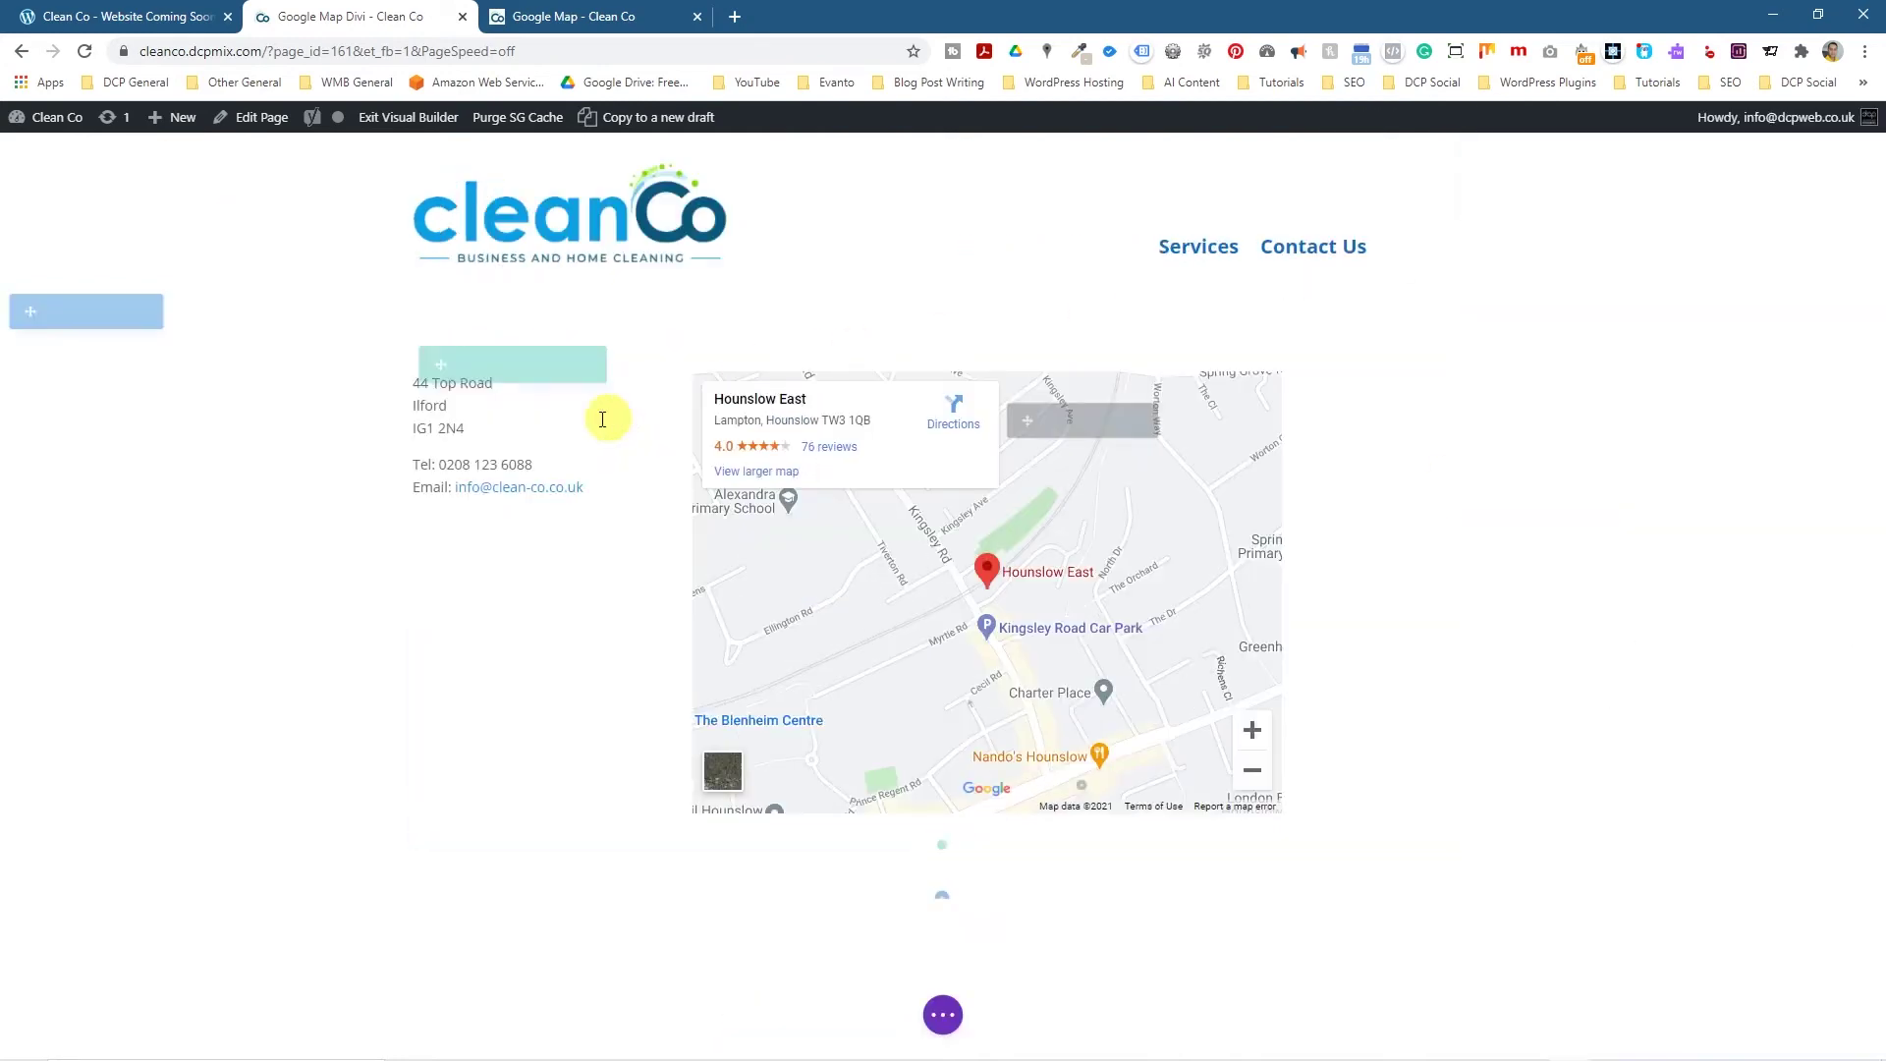
Set the address Text module's text size to 18px.
click(486, 419)
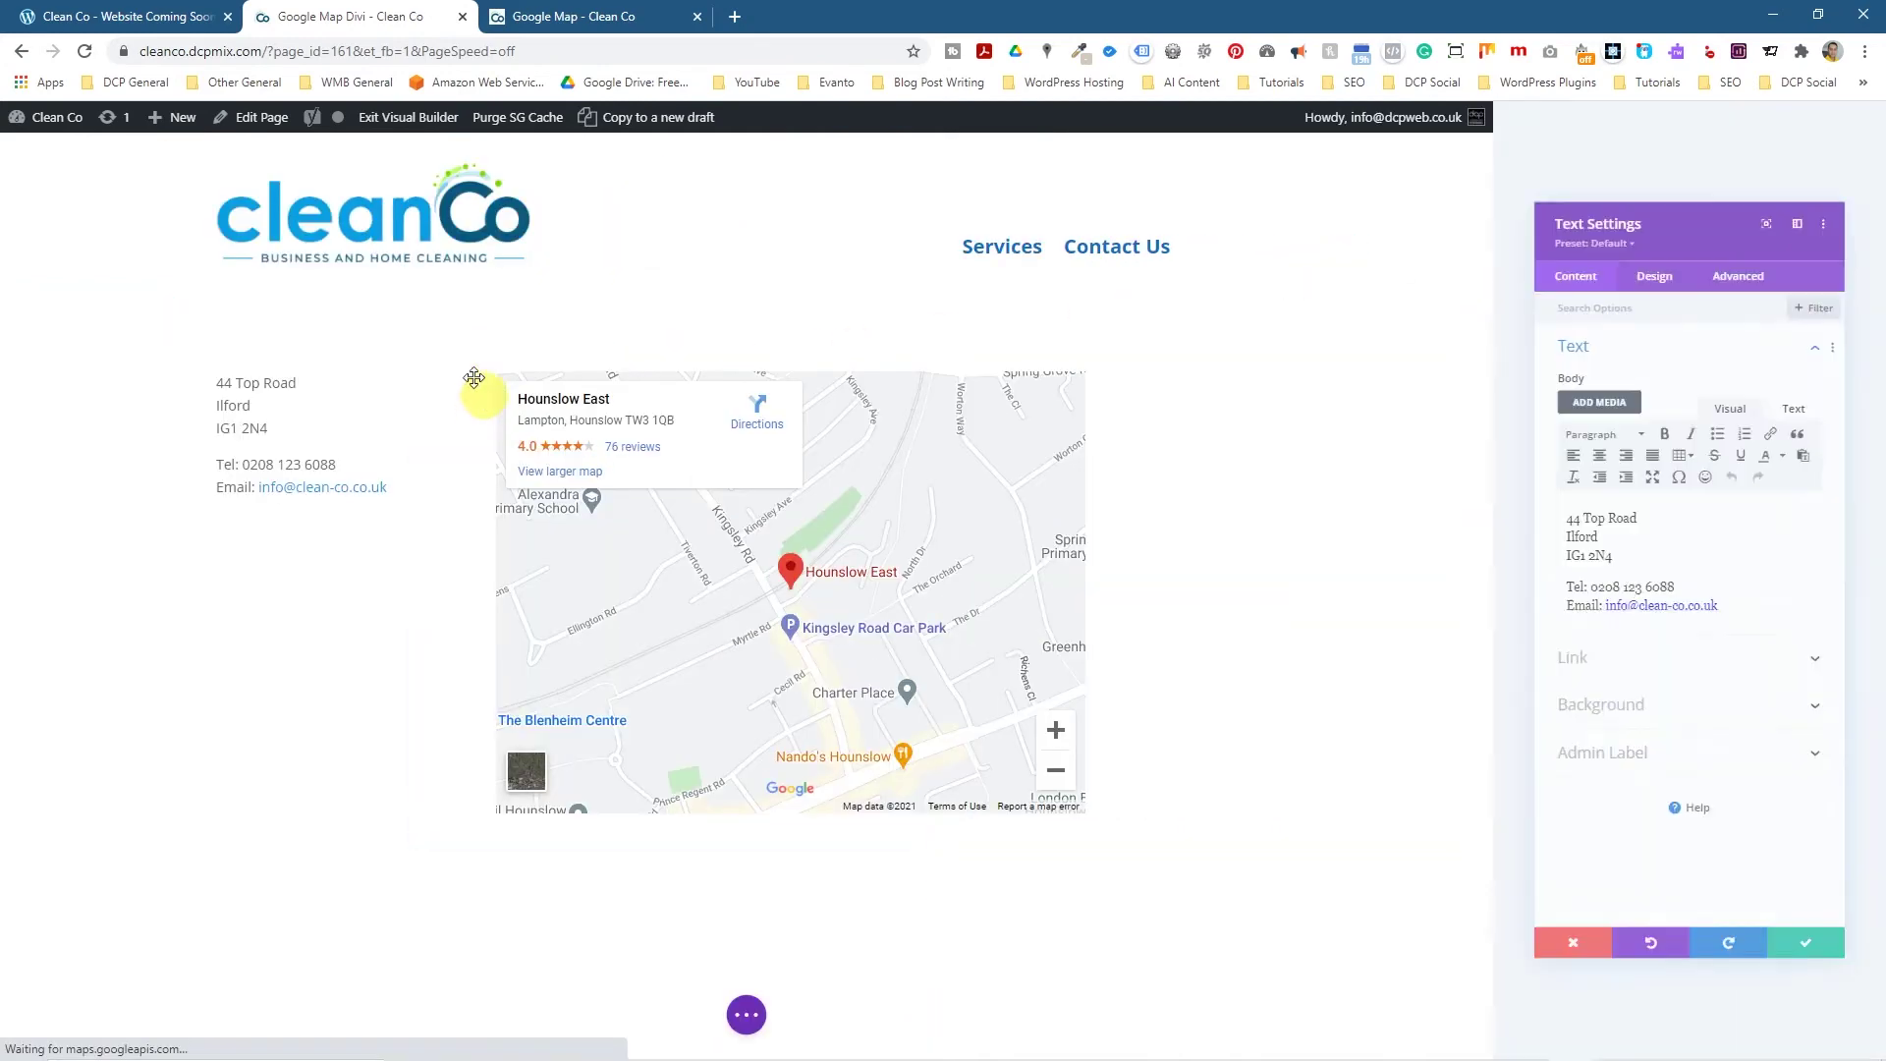
click(1656, 194)
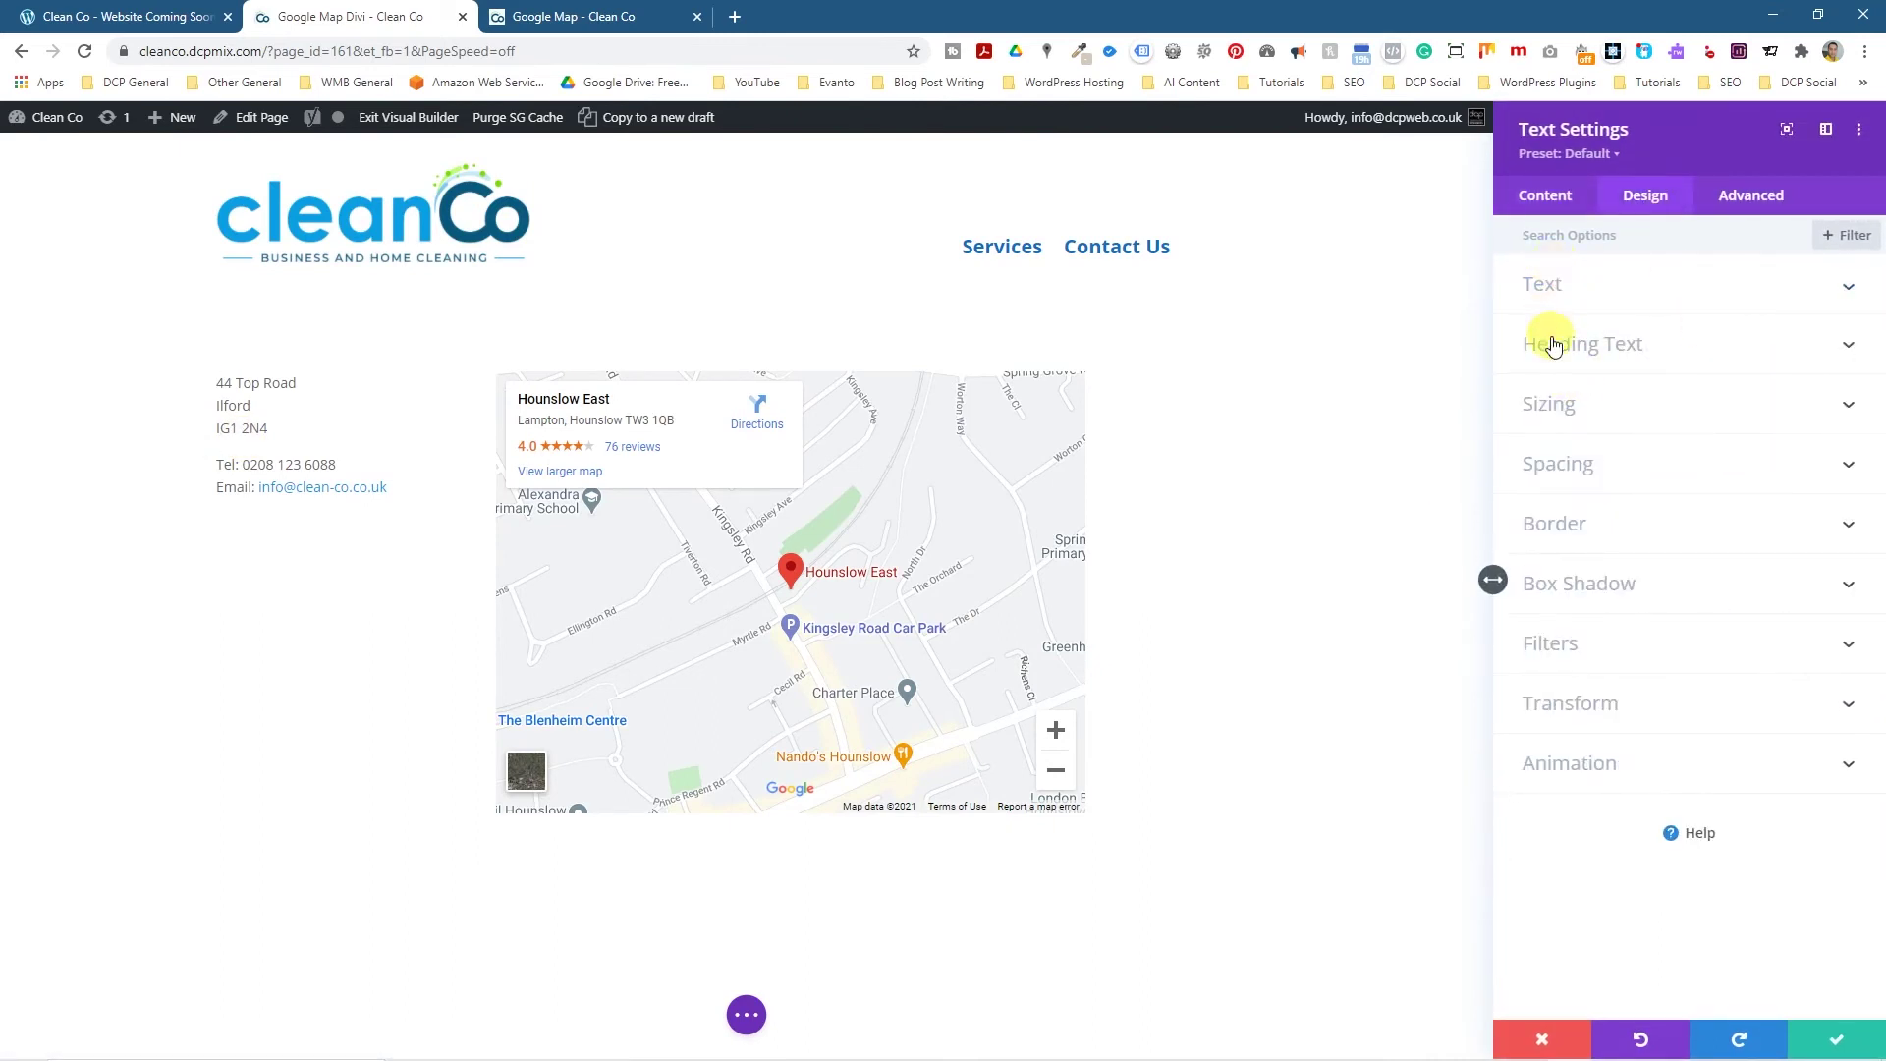
click(1541, 283)
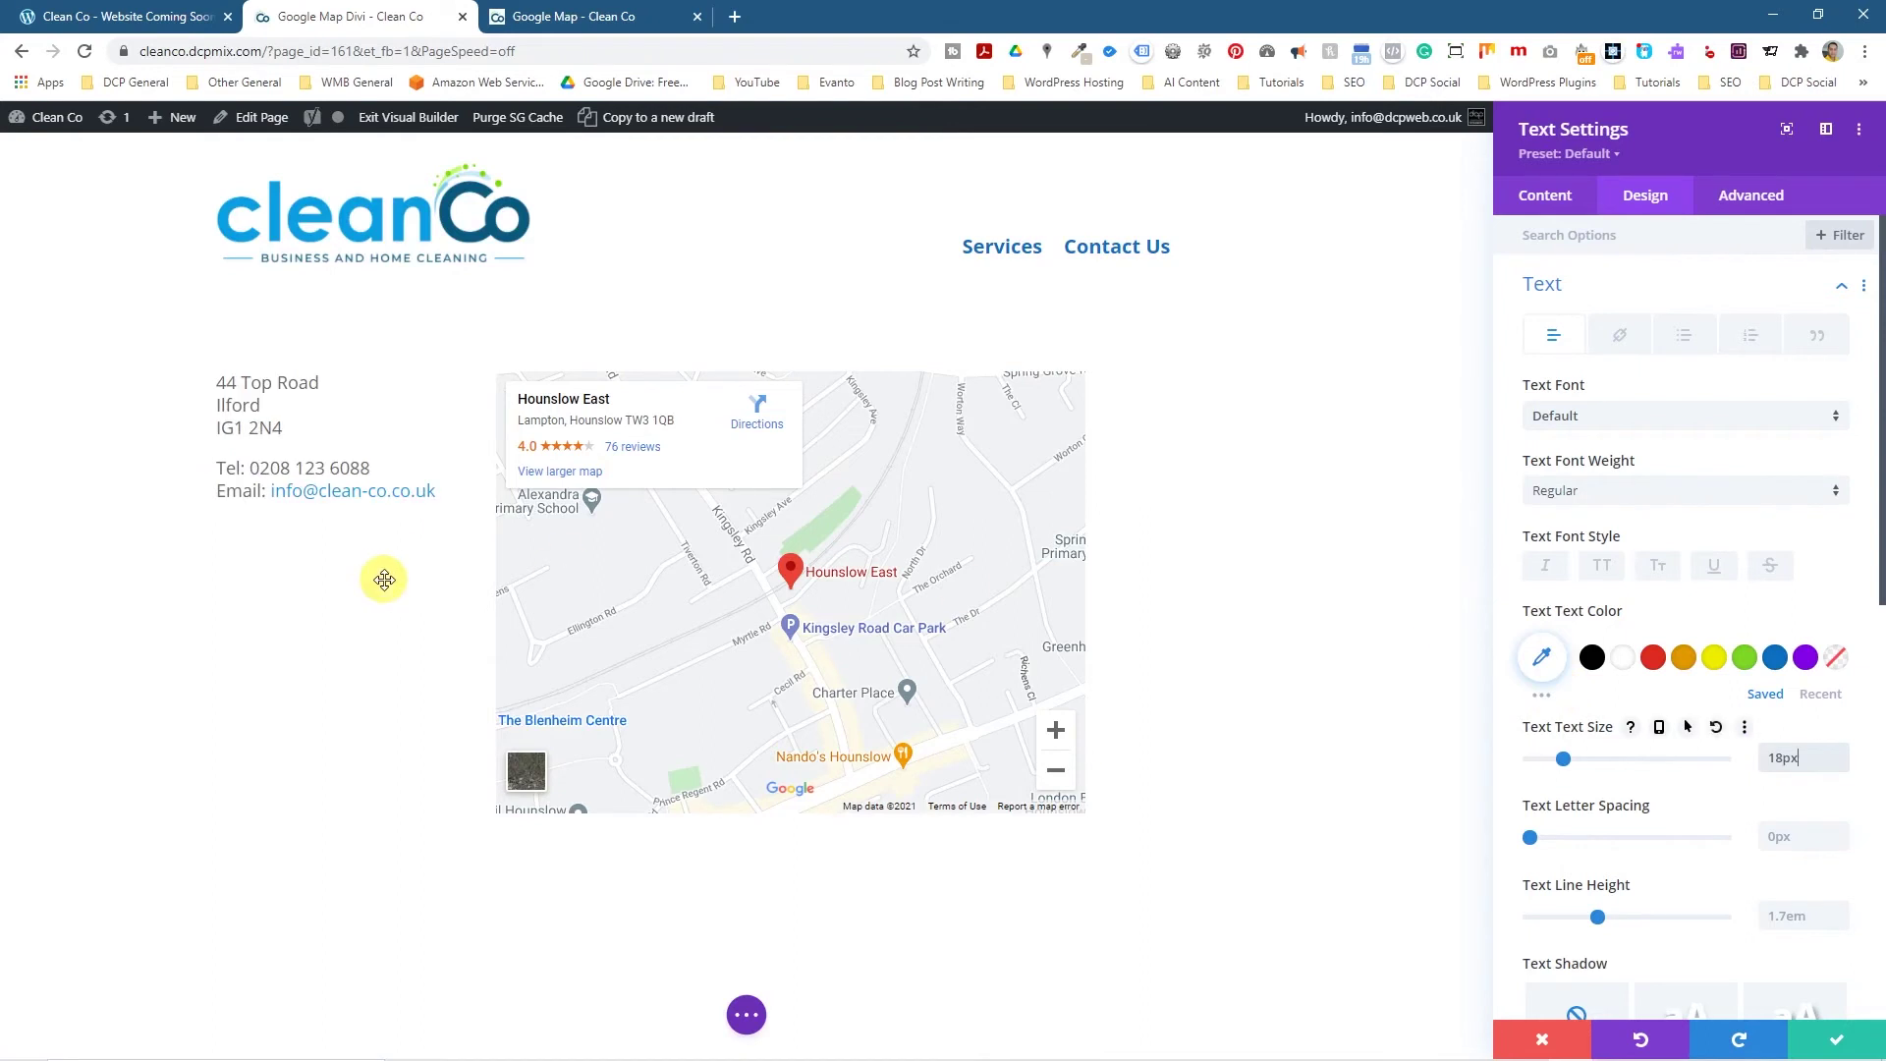
scroll(1729, 884, down, 7)
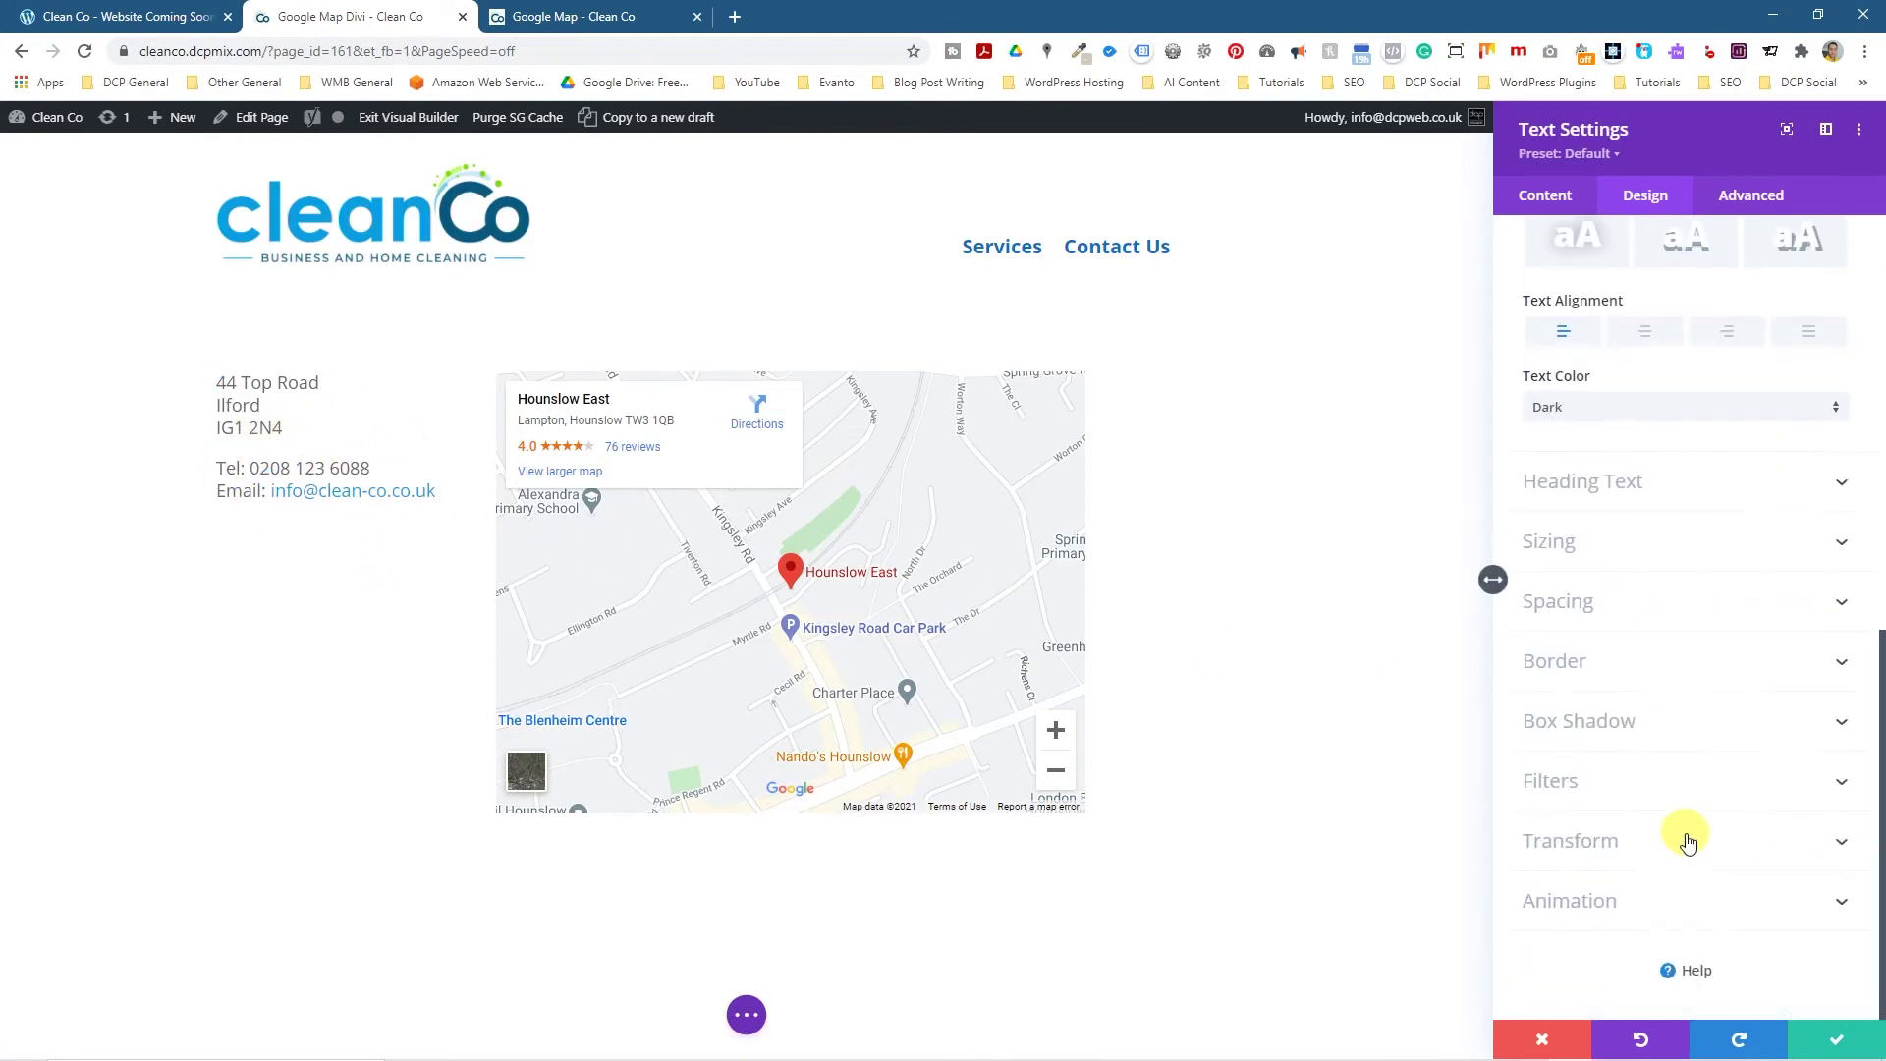
Give the address text a Slide entrance animation with direction Down.
click(1754, 909)
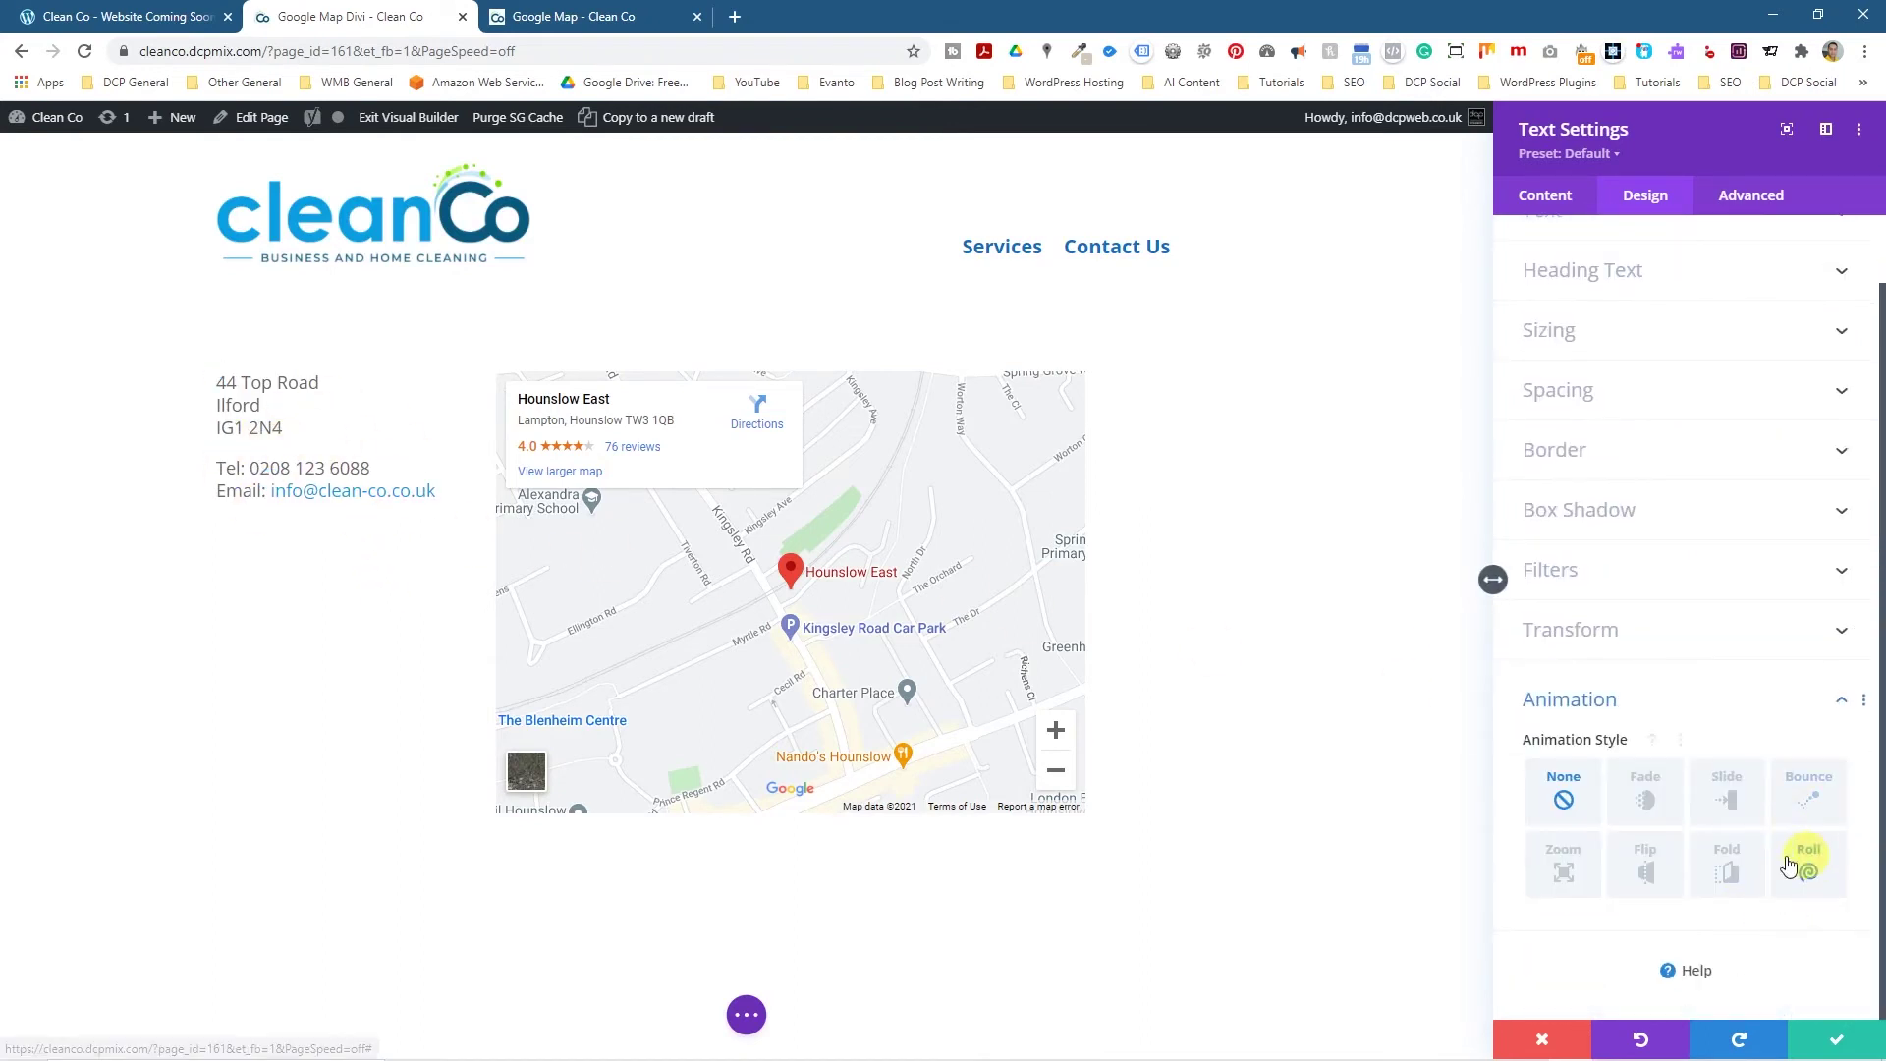
click(1729, 811)
scroll(1729, 855, down, 5)
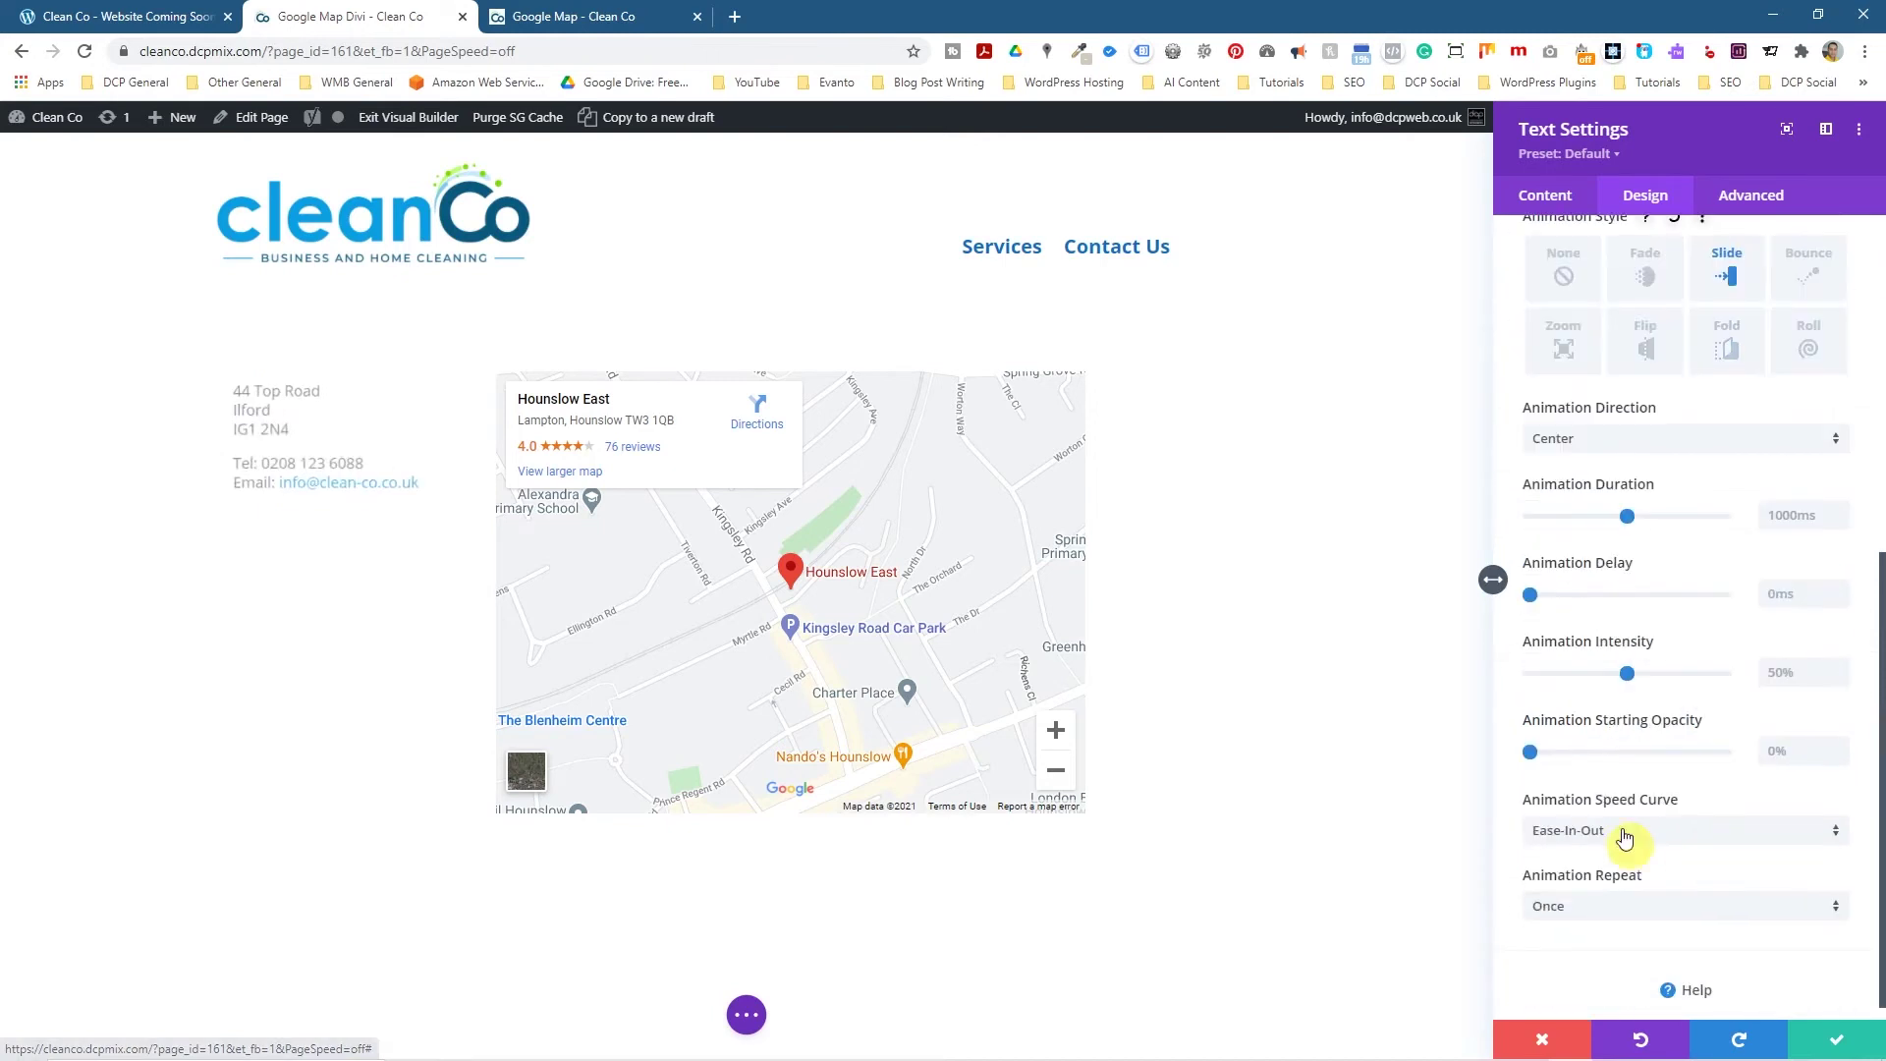
click(1570, 439)
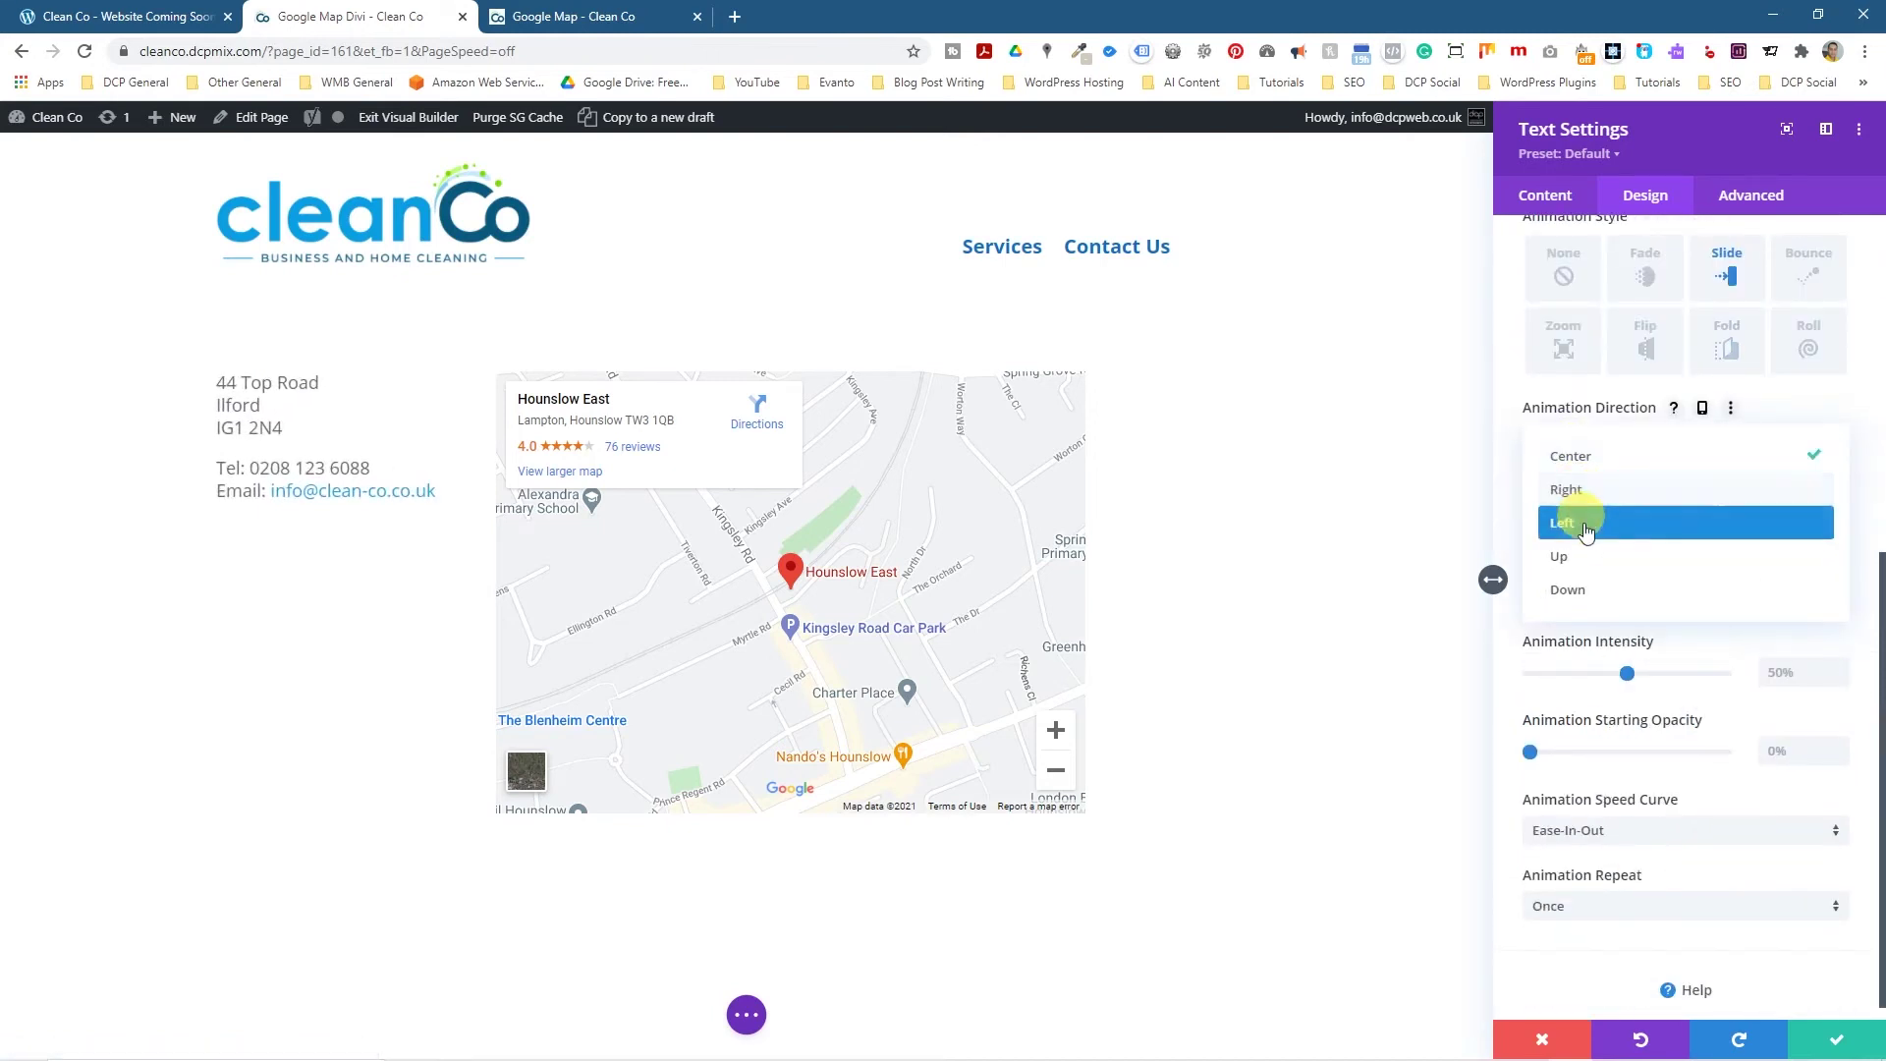
click(1586, 550)
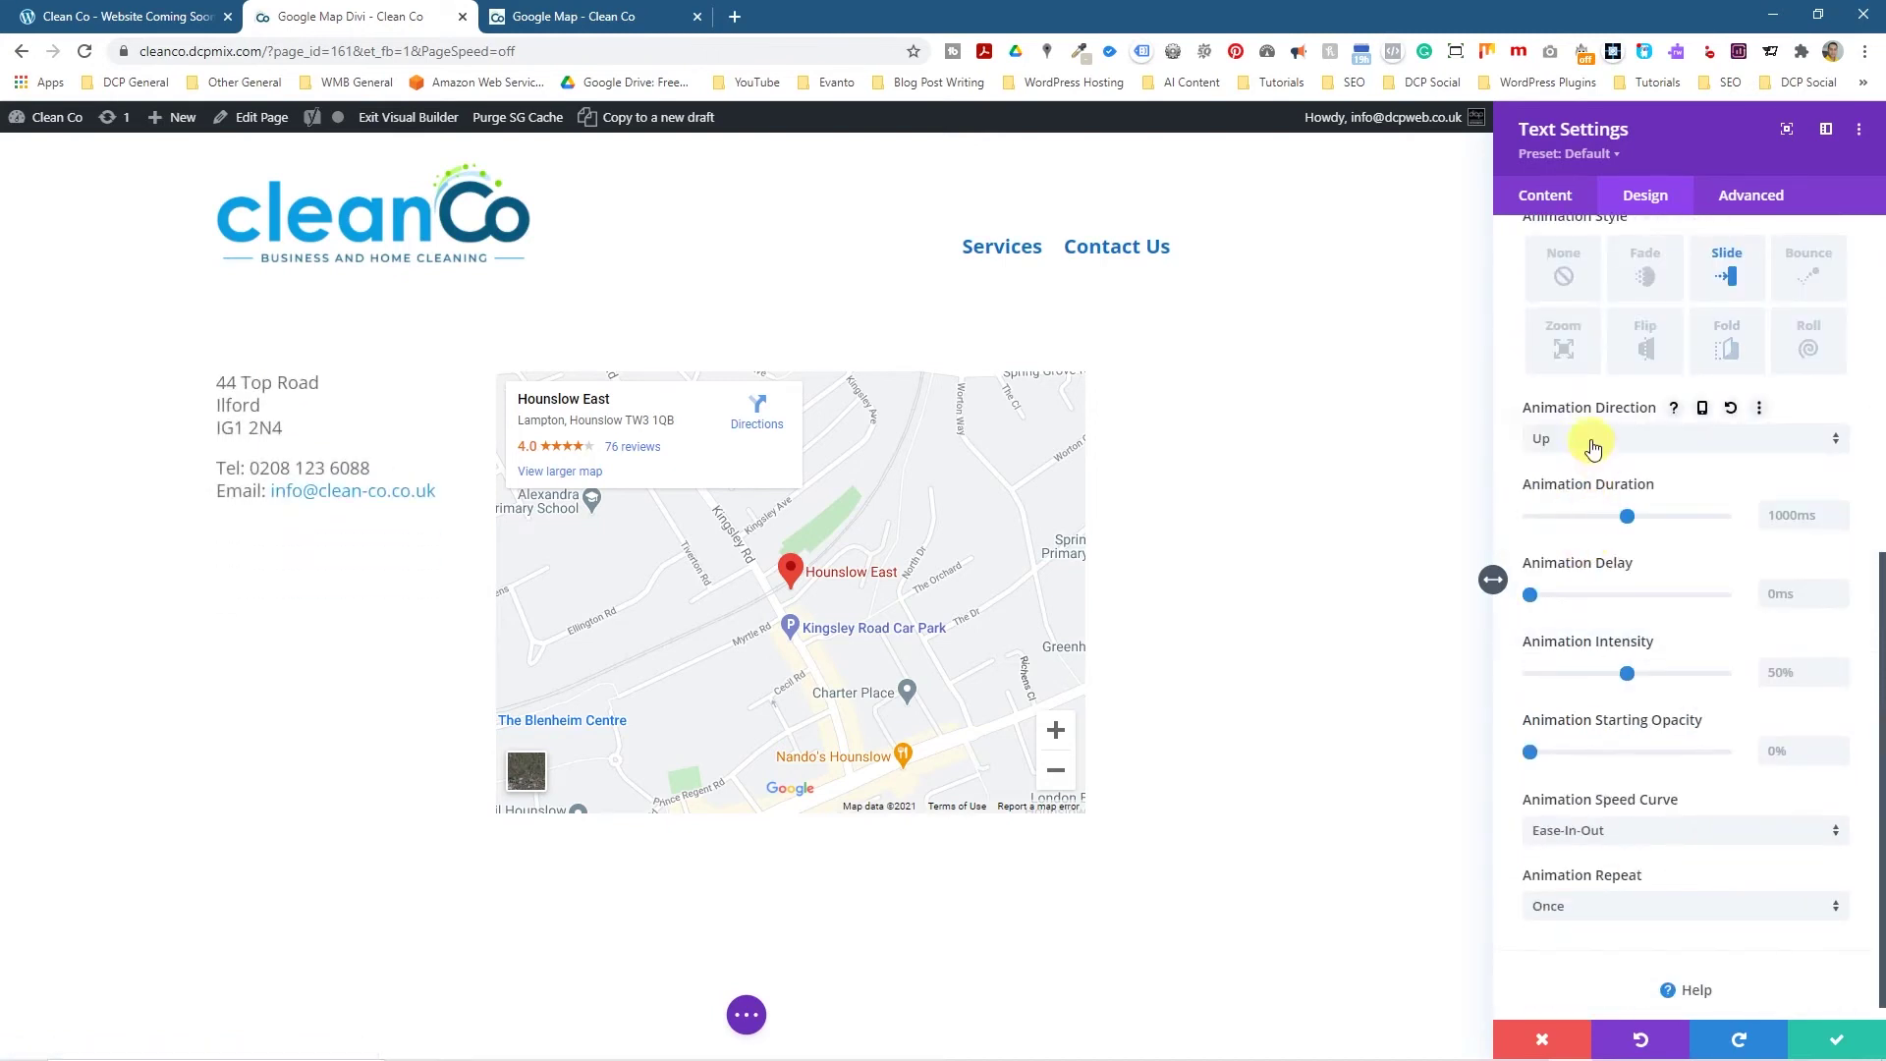
click(1591, 438)
click(1580, 587)
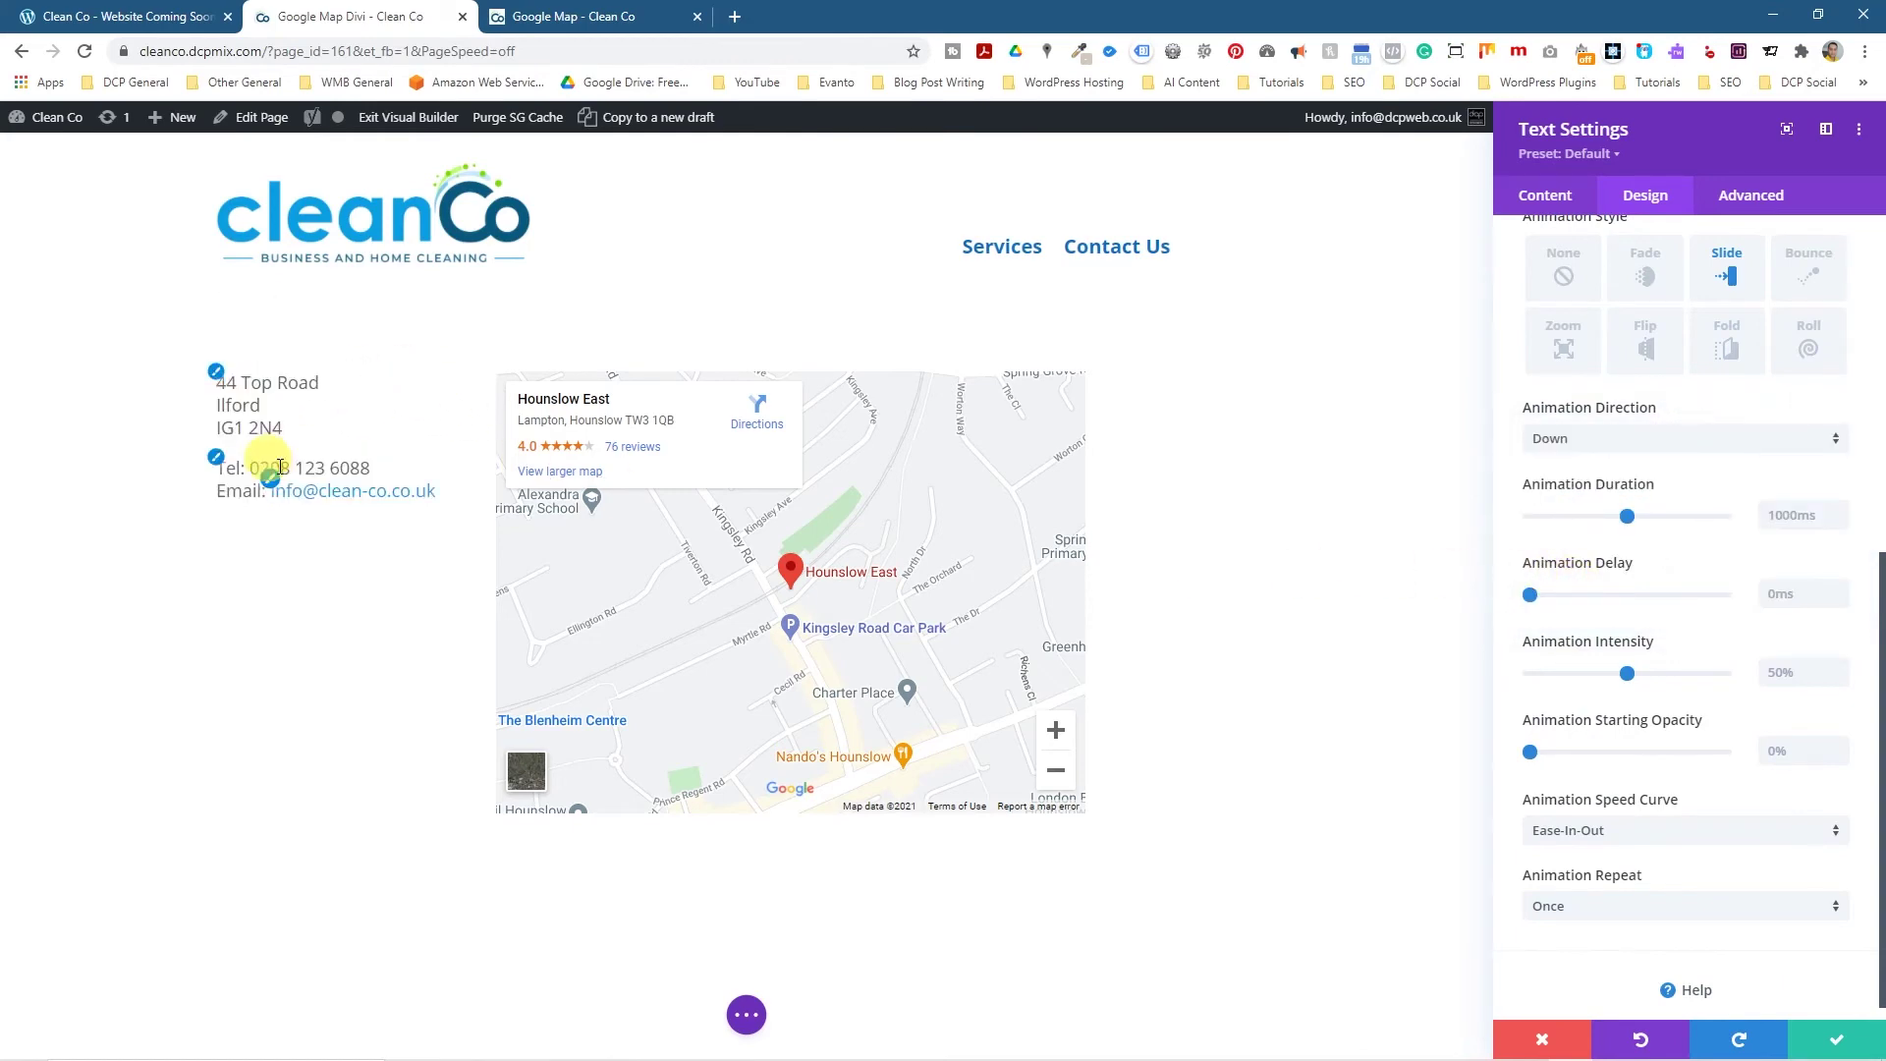
click(1835, 1039)
Change the map iframe width from 600 to 670 and save the Code module.
mouse_move(1079, 499)
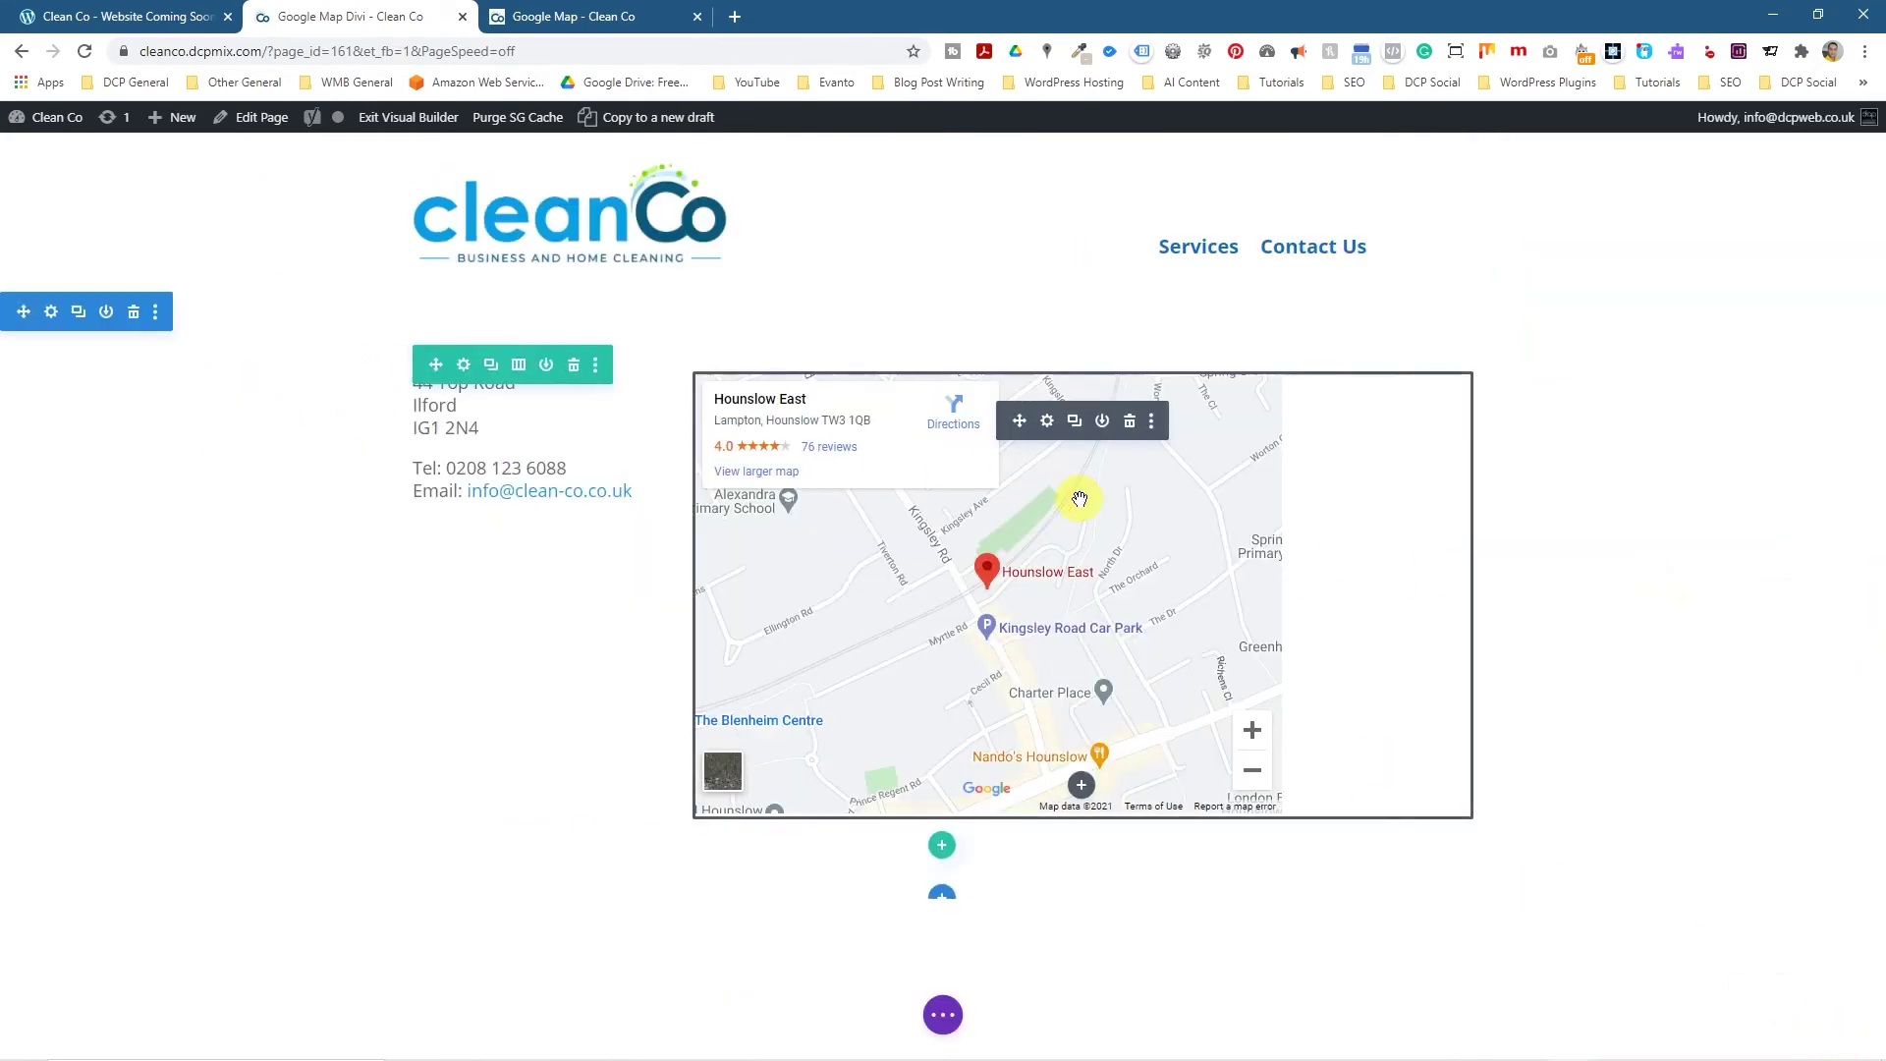
click(1047, 423)
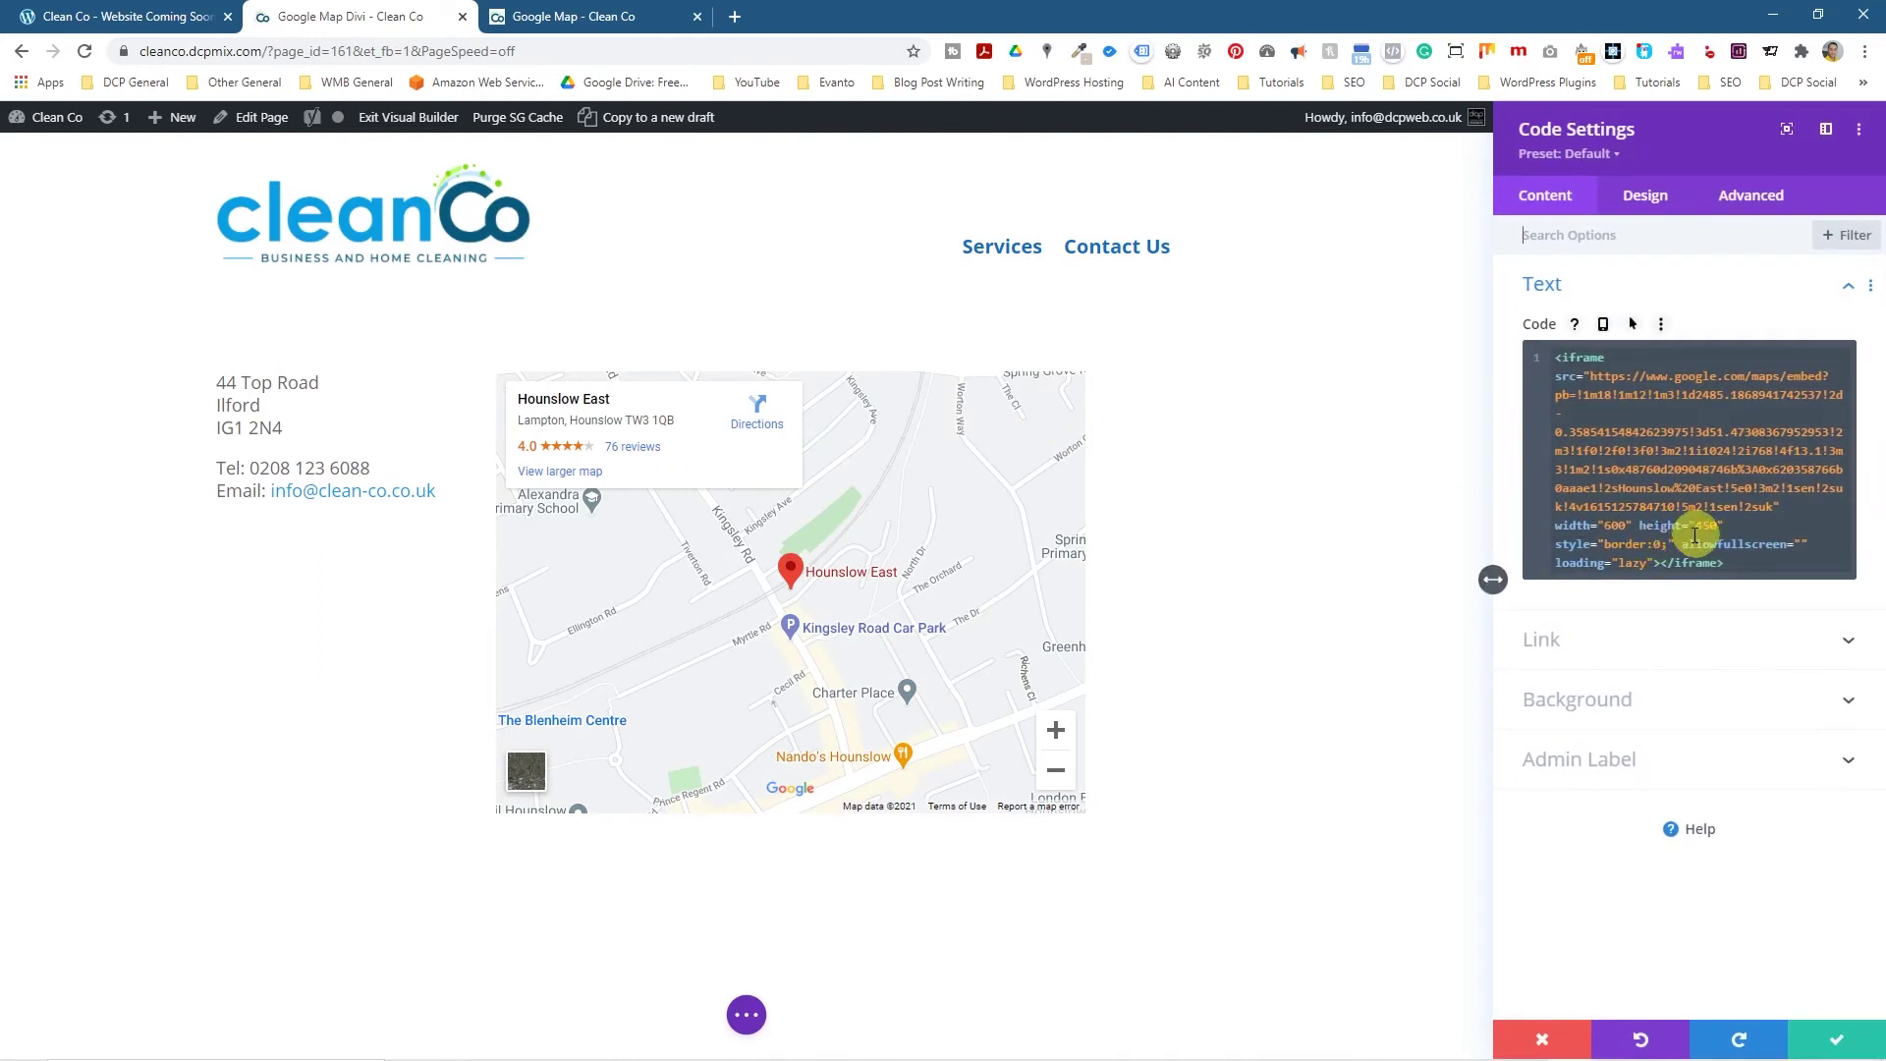
triple_click(1616, 526)
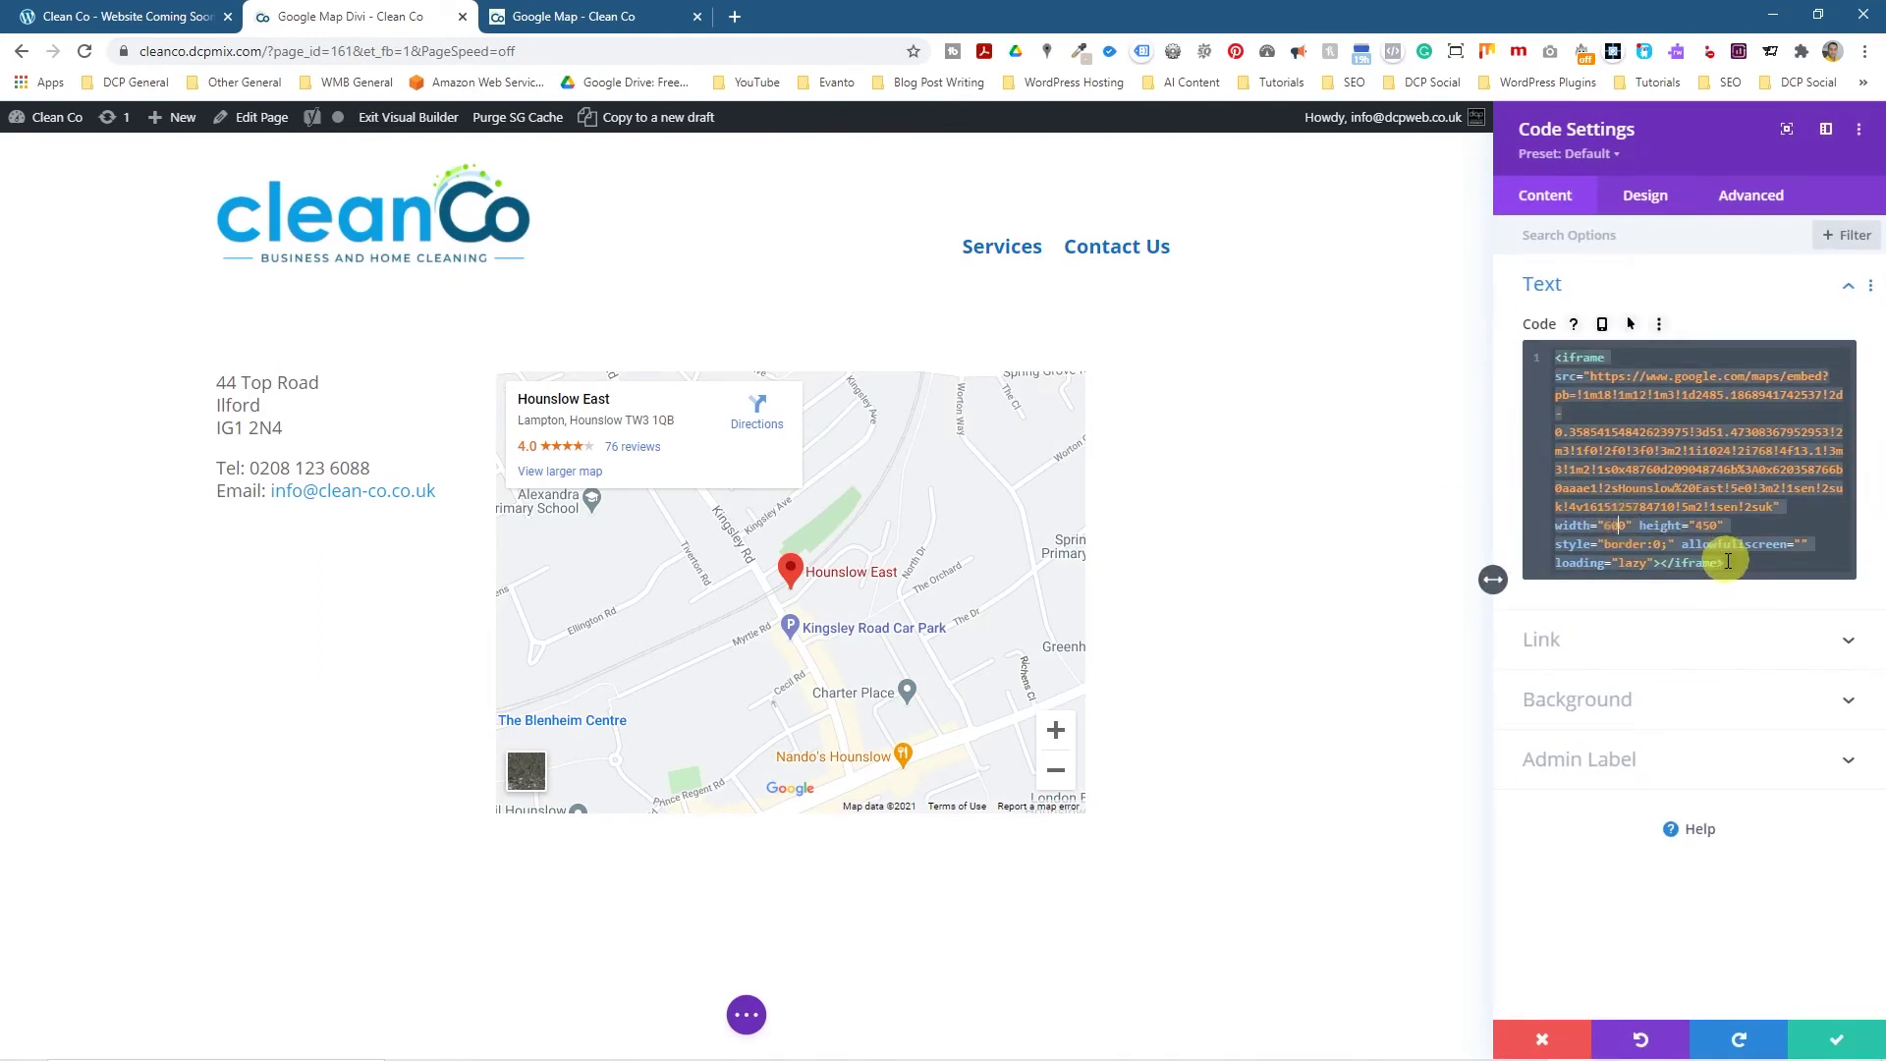
key(BackSpace)
text(7)
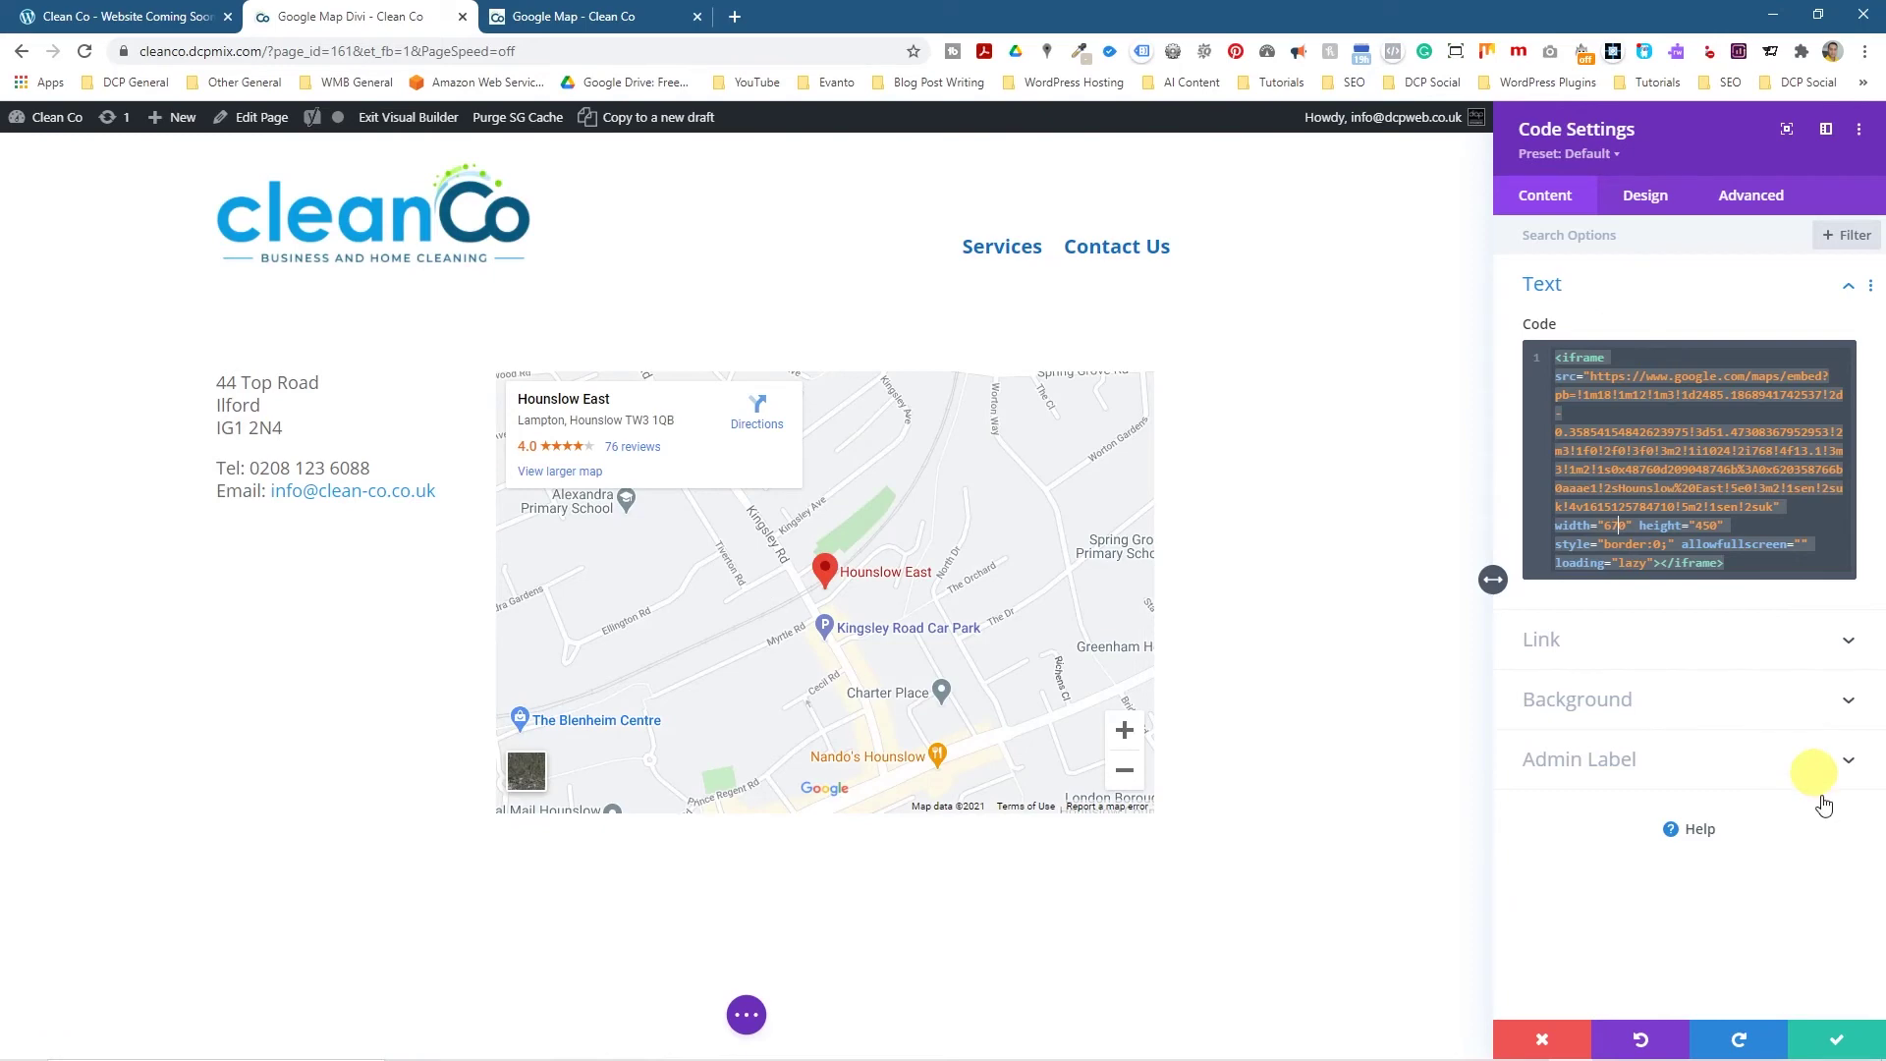
click(1837, 1040)
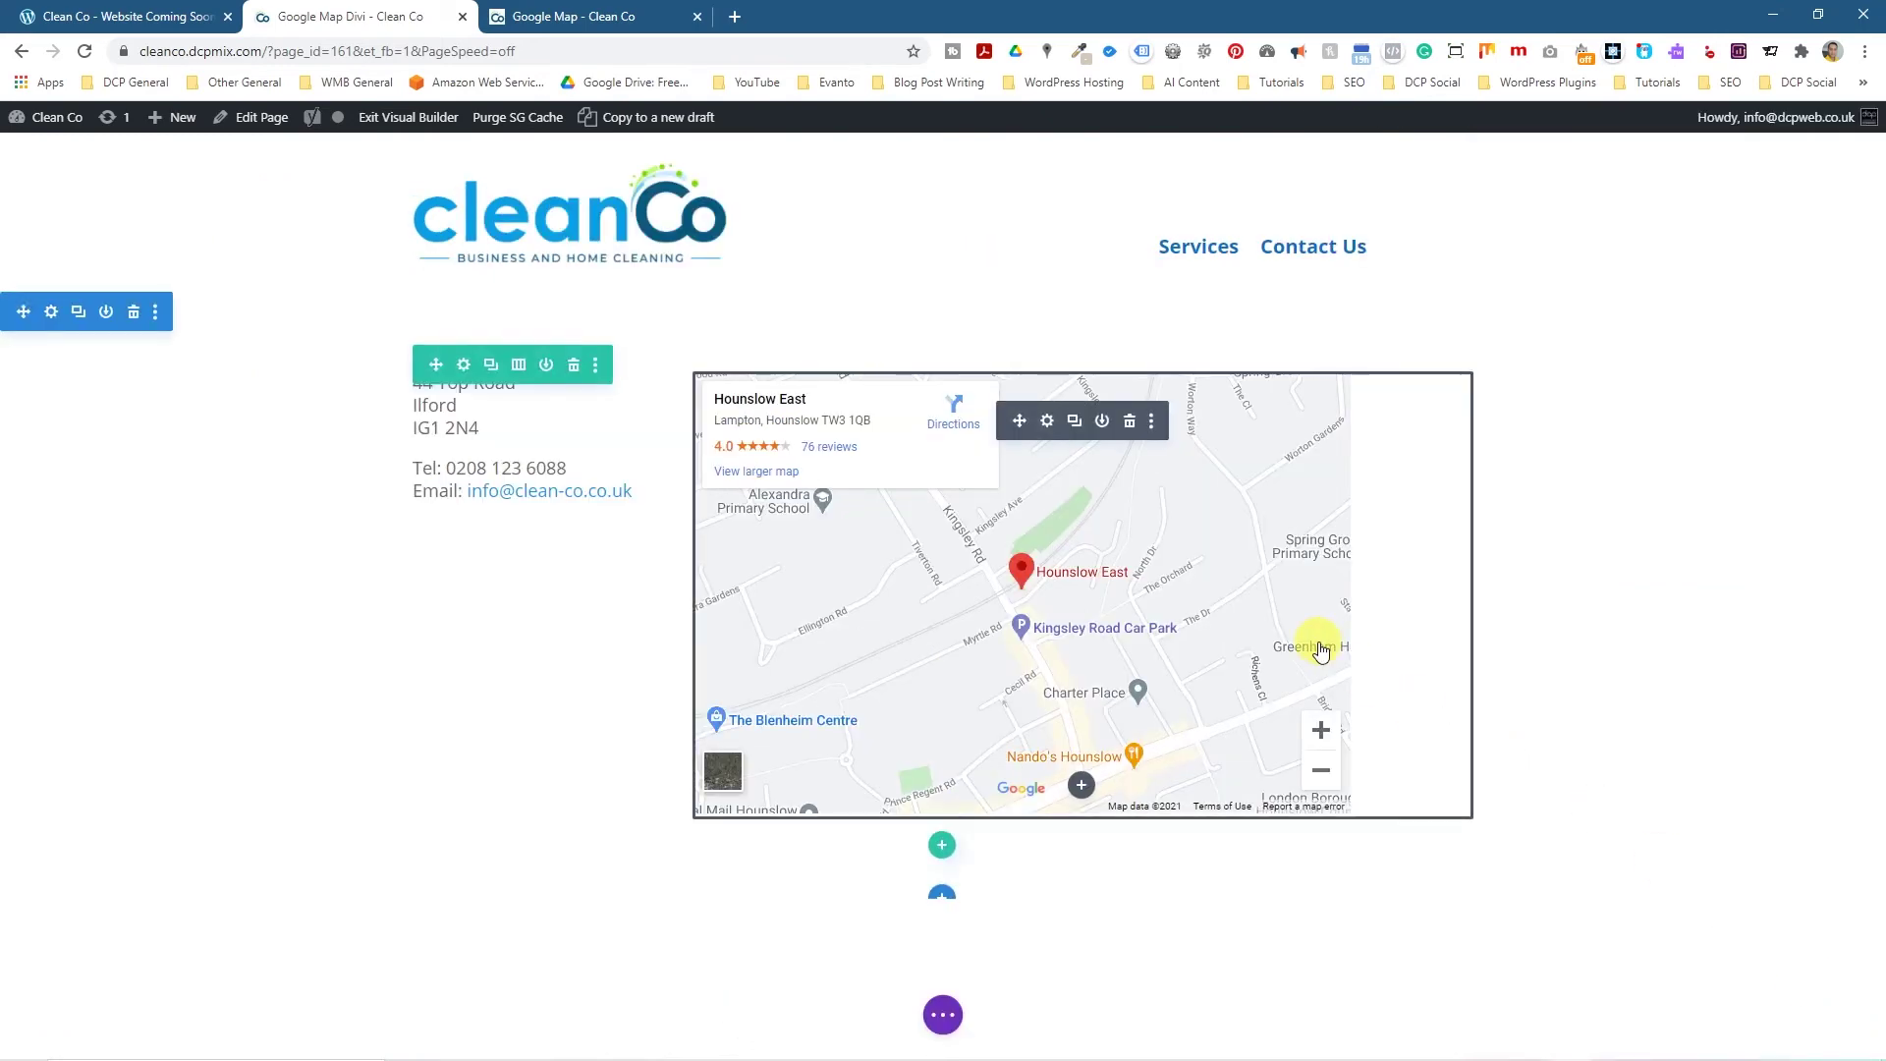
Raise the map iframe width from 670 to 770 and save the Code module.
click(1048, 421)
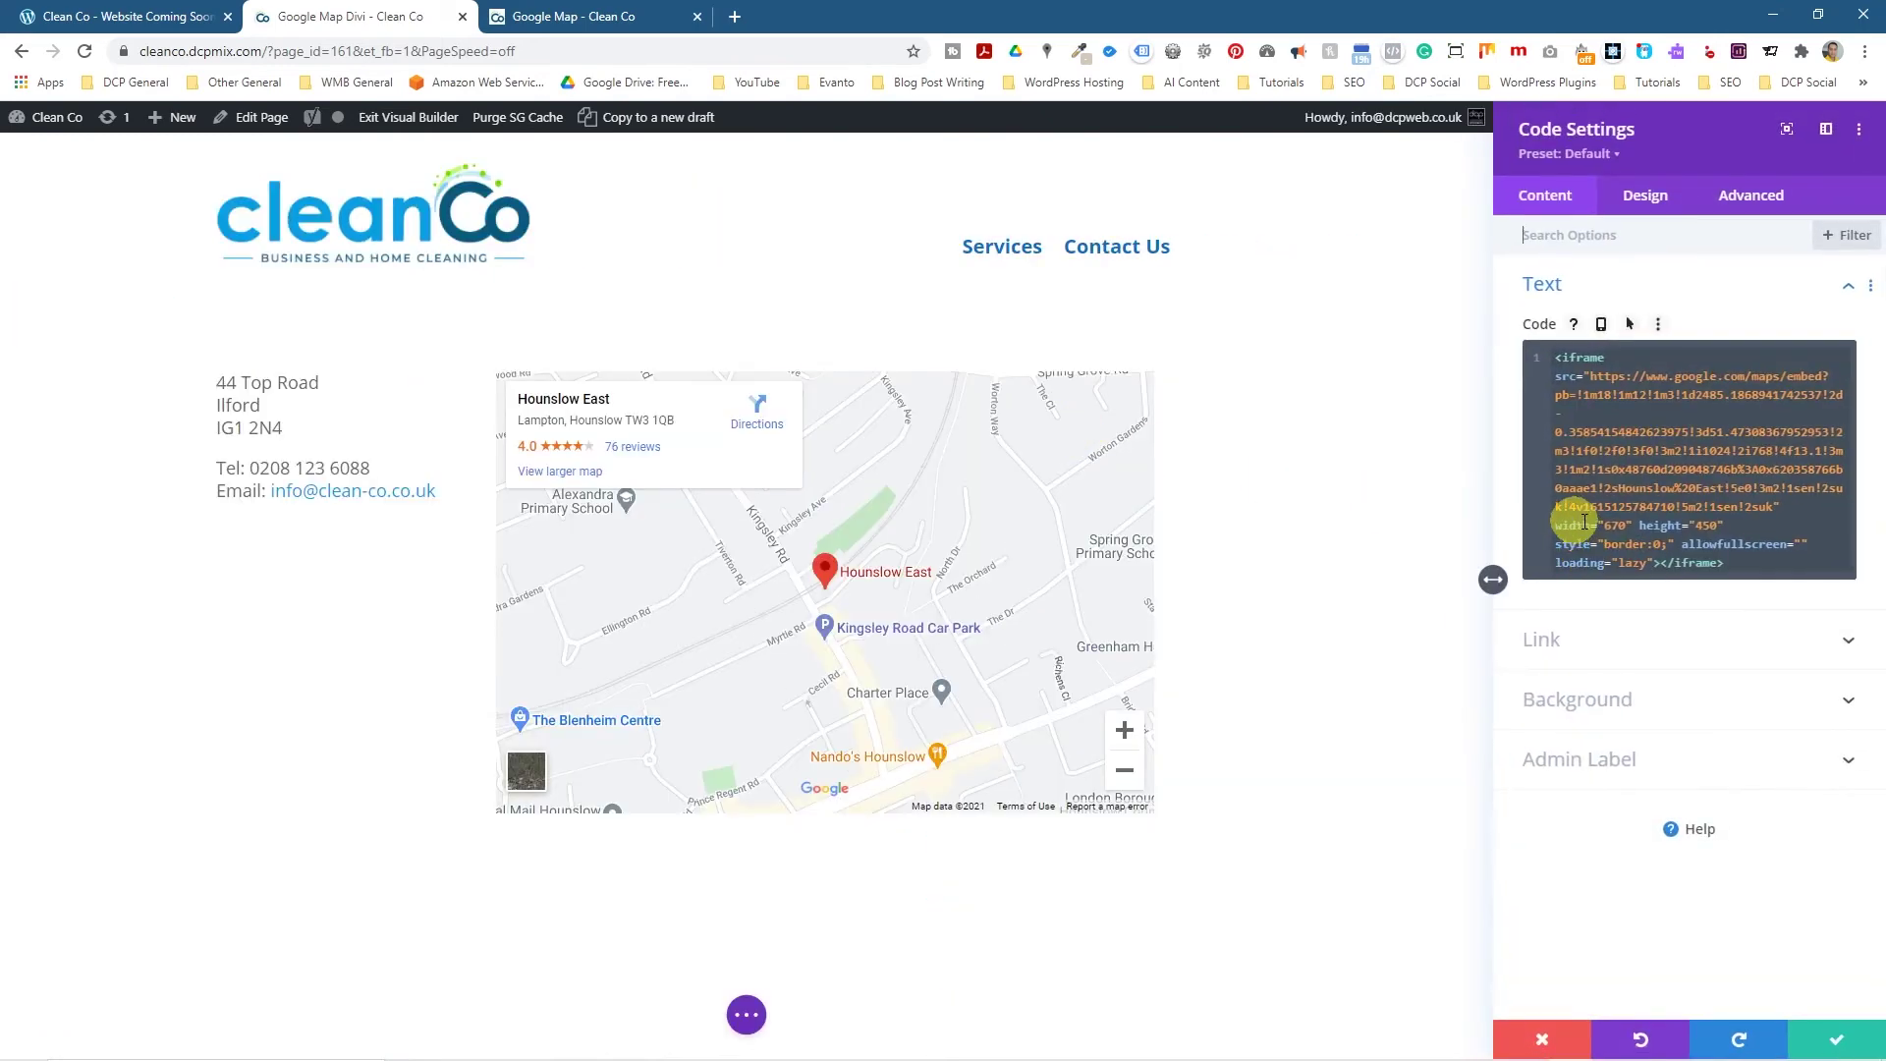
triple_click(1612, 525)
key(BackSpace)
text(7)
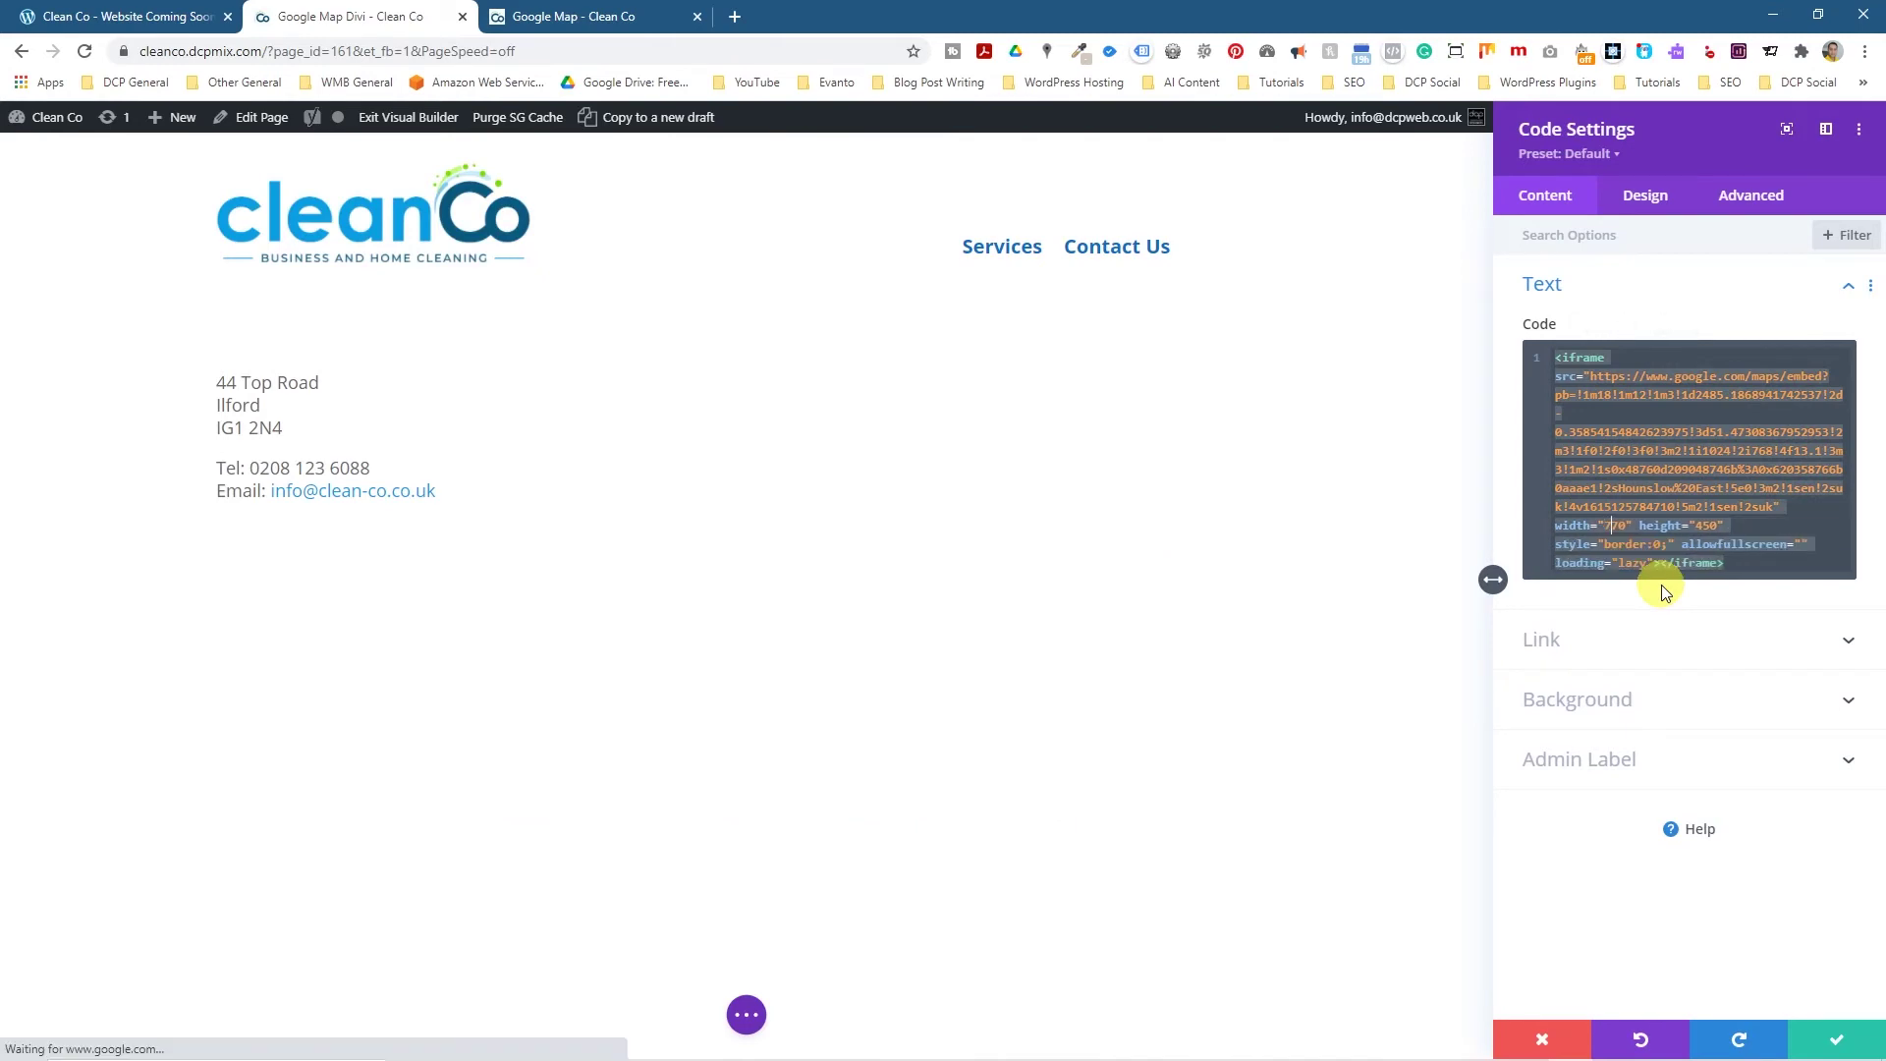
click(1818, 1033)
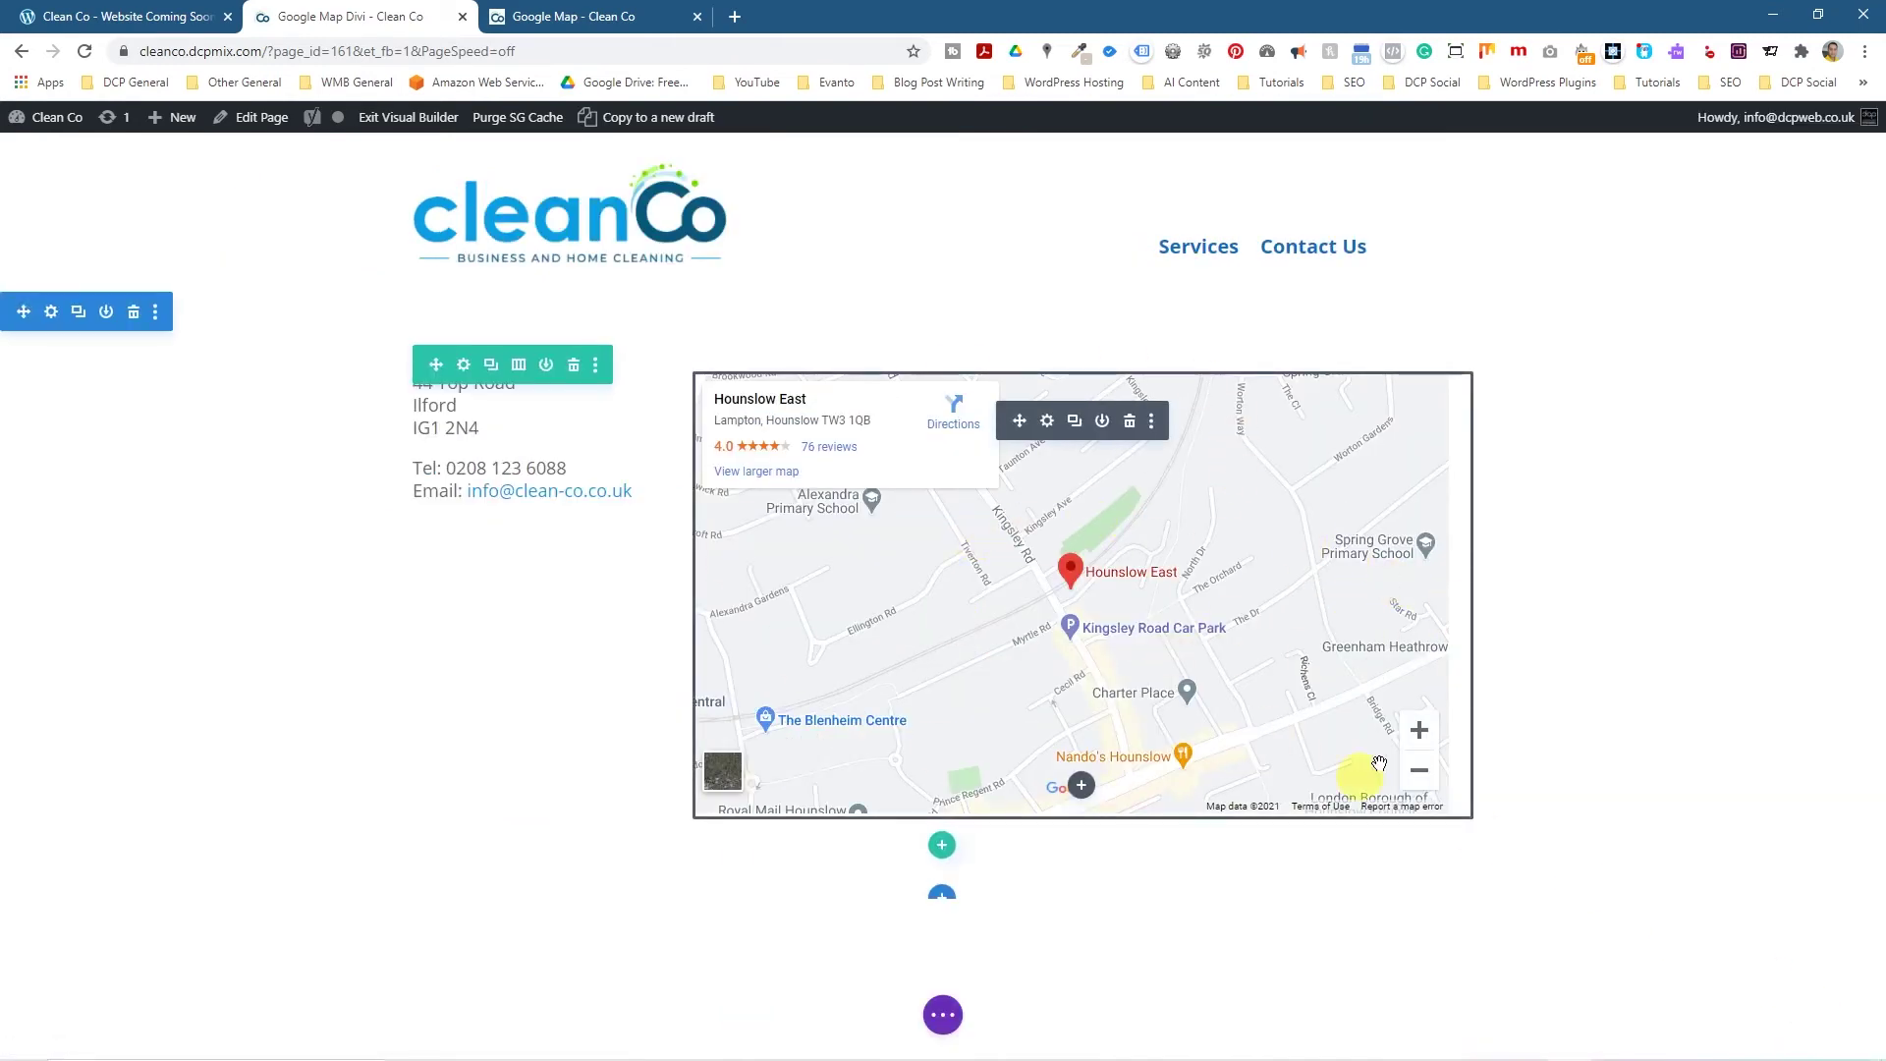
drag(1379, 764, 1124, 543)
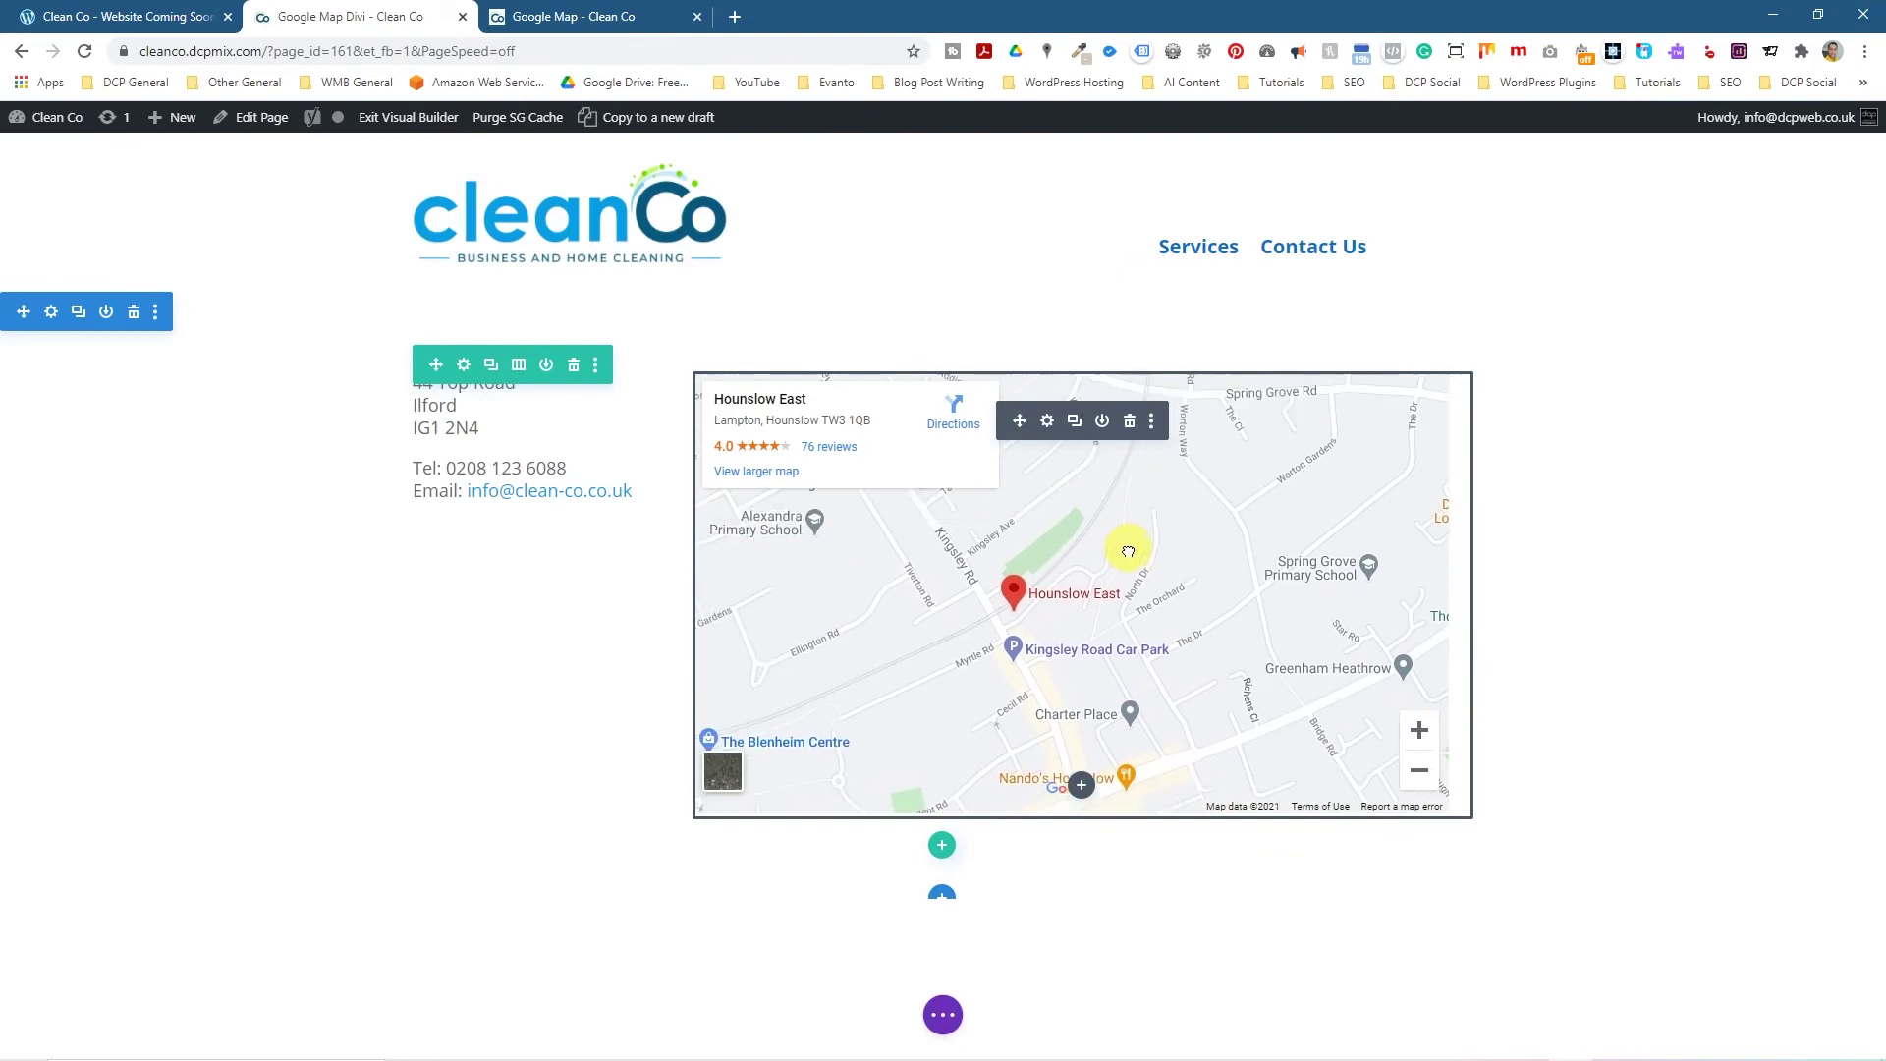
click(1048, 421)
Add an entrance animation to the map with direction Up.
click(1645, 197)
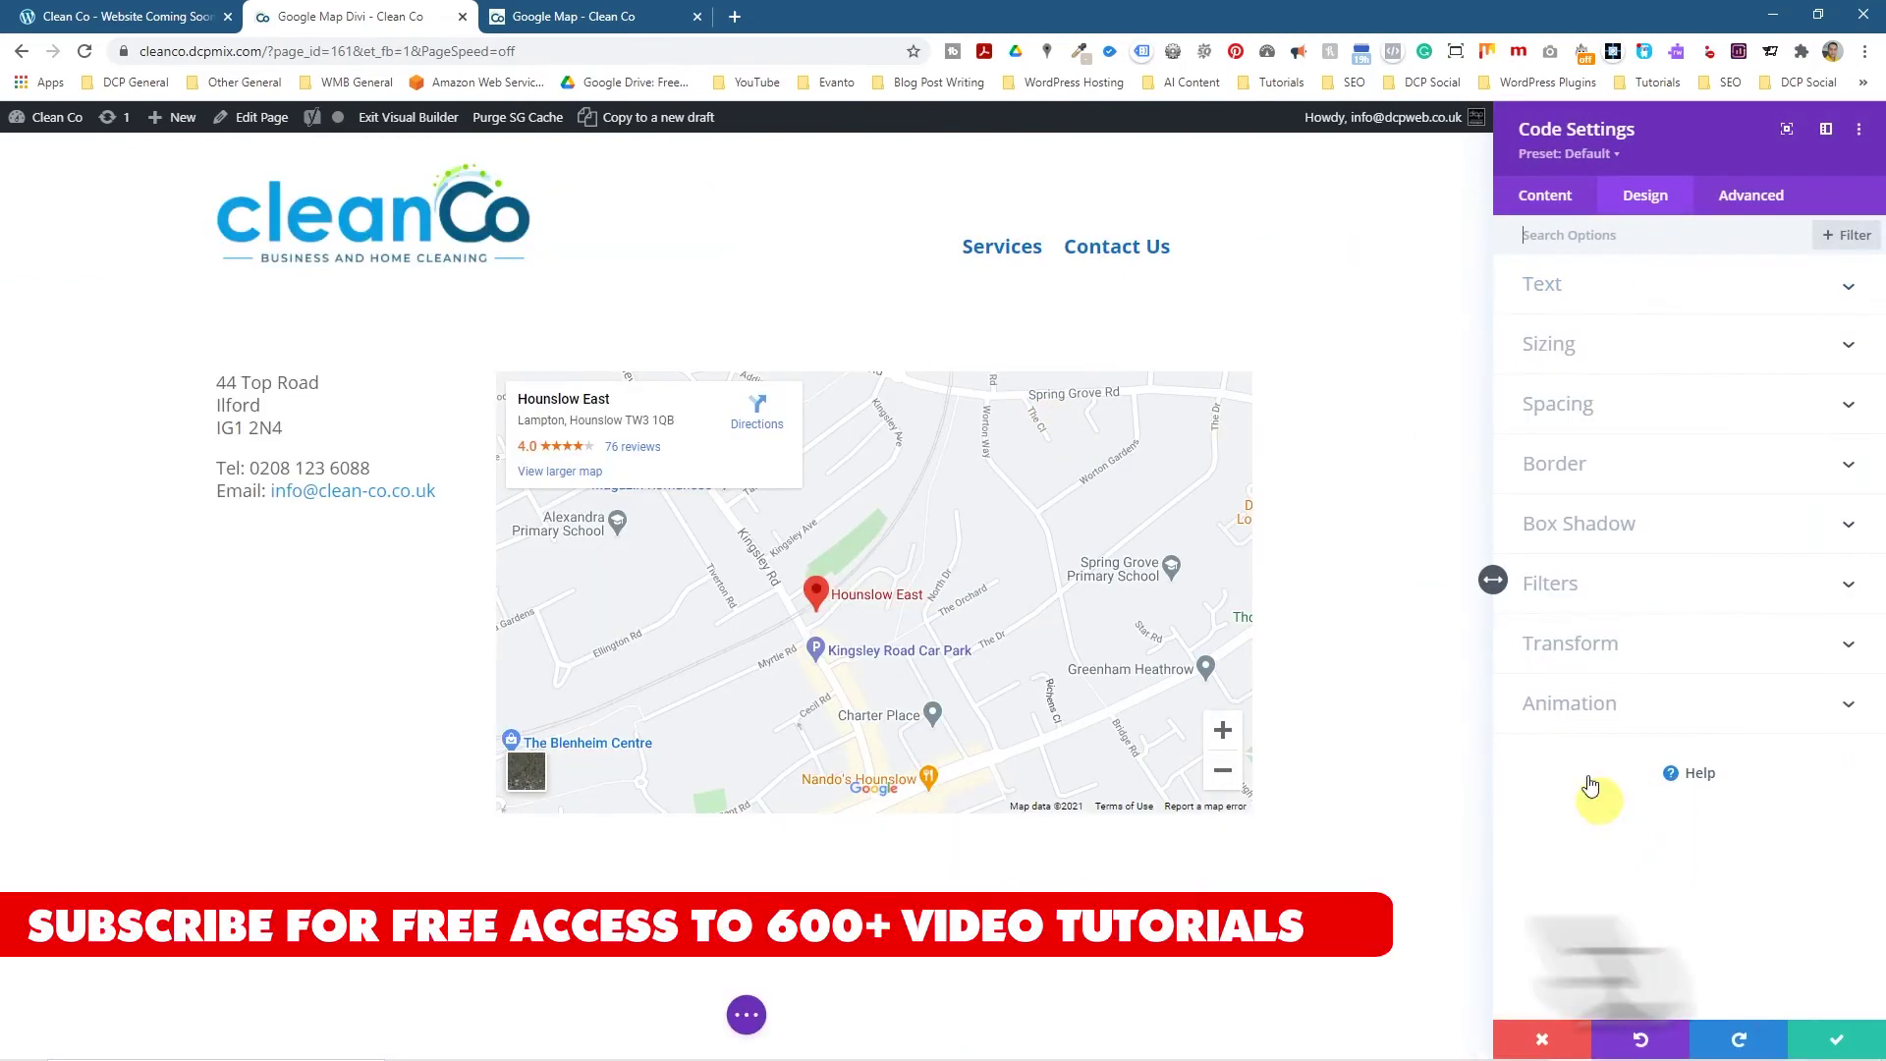
click(1670, 705)
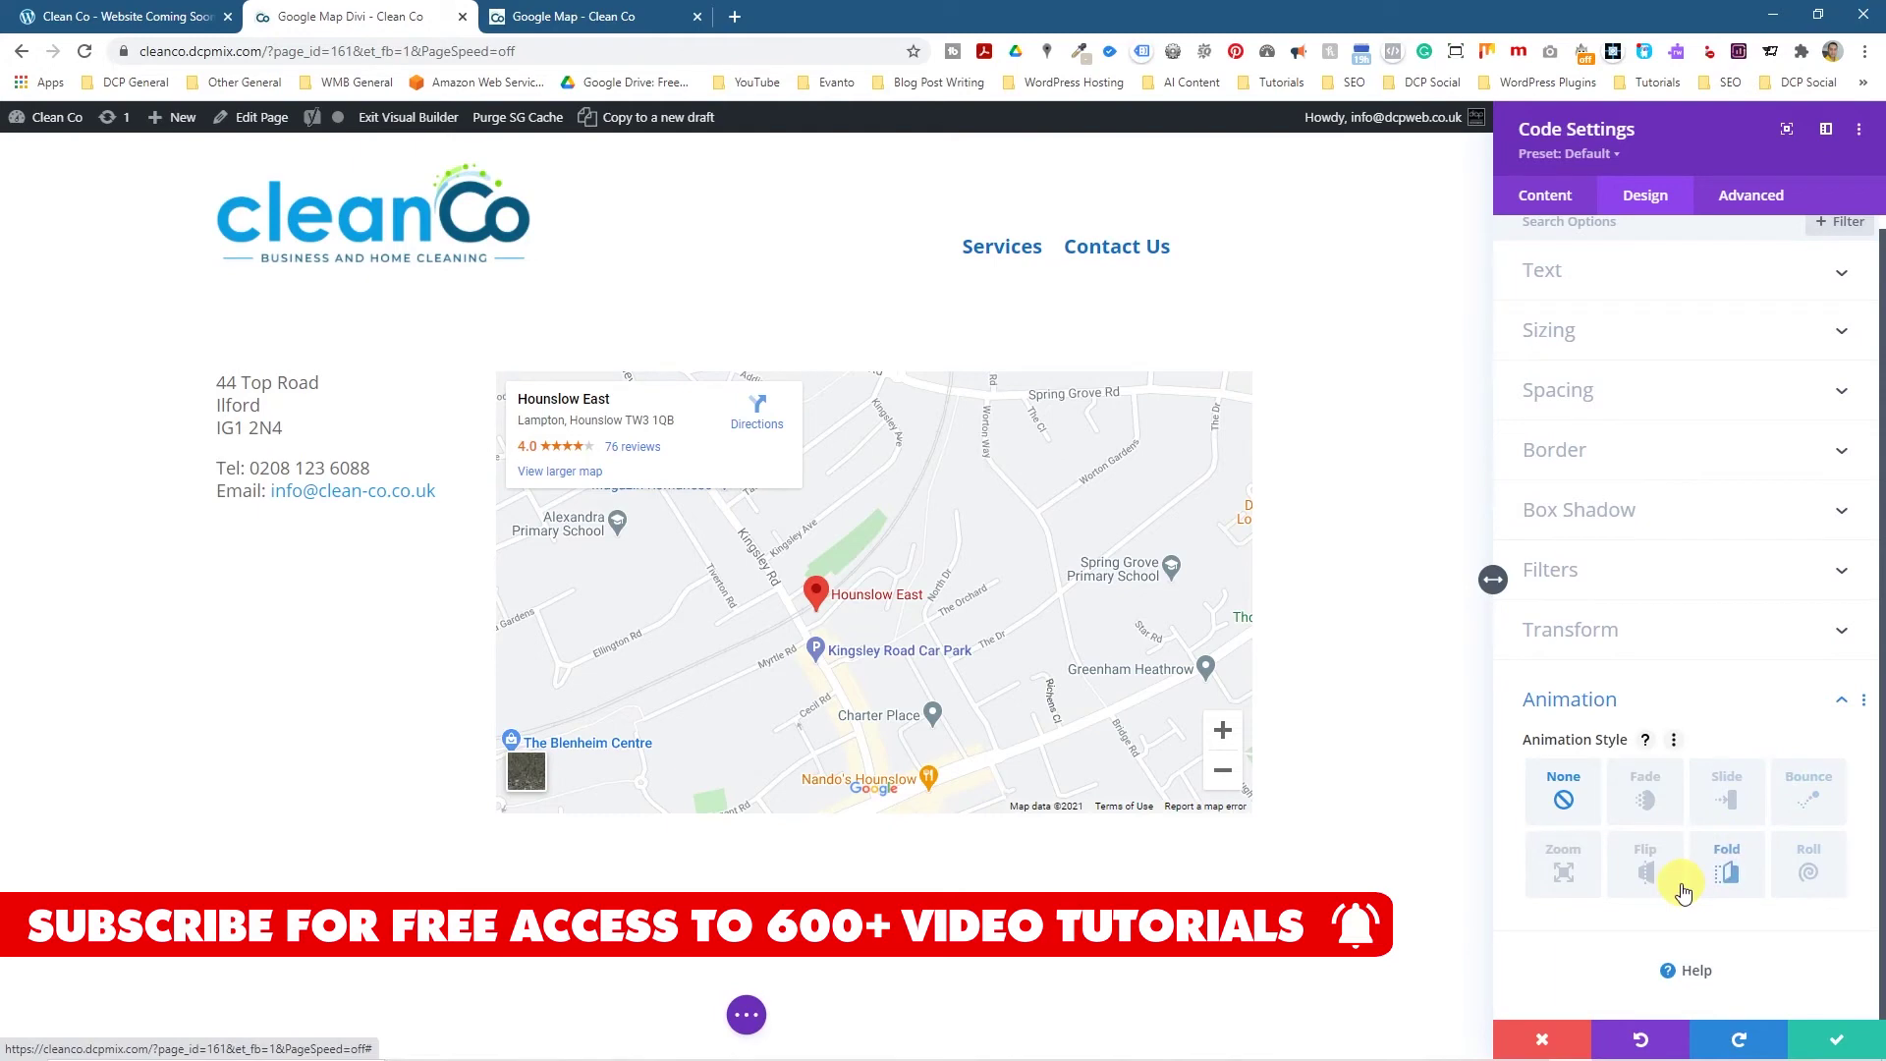
click(1644, 863)
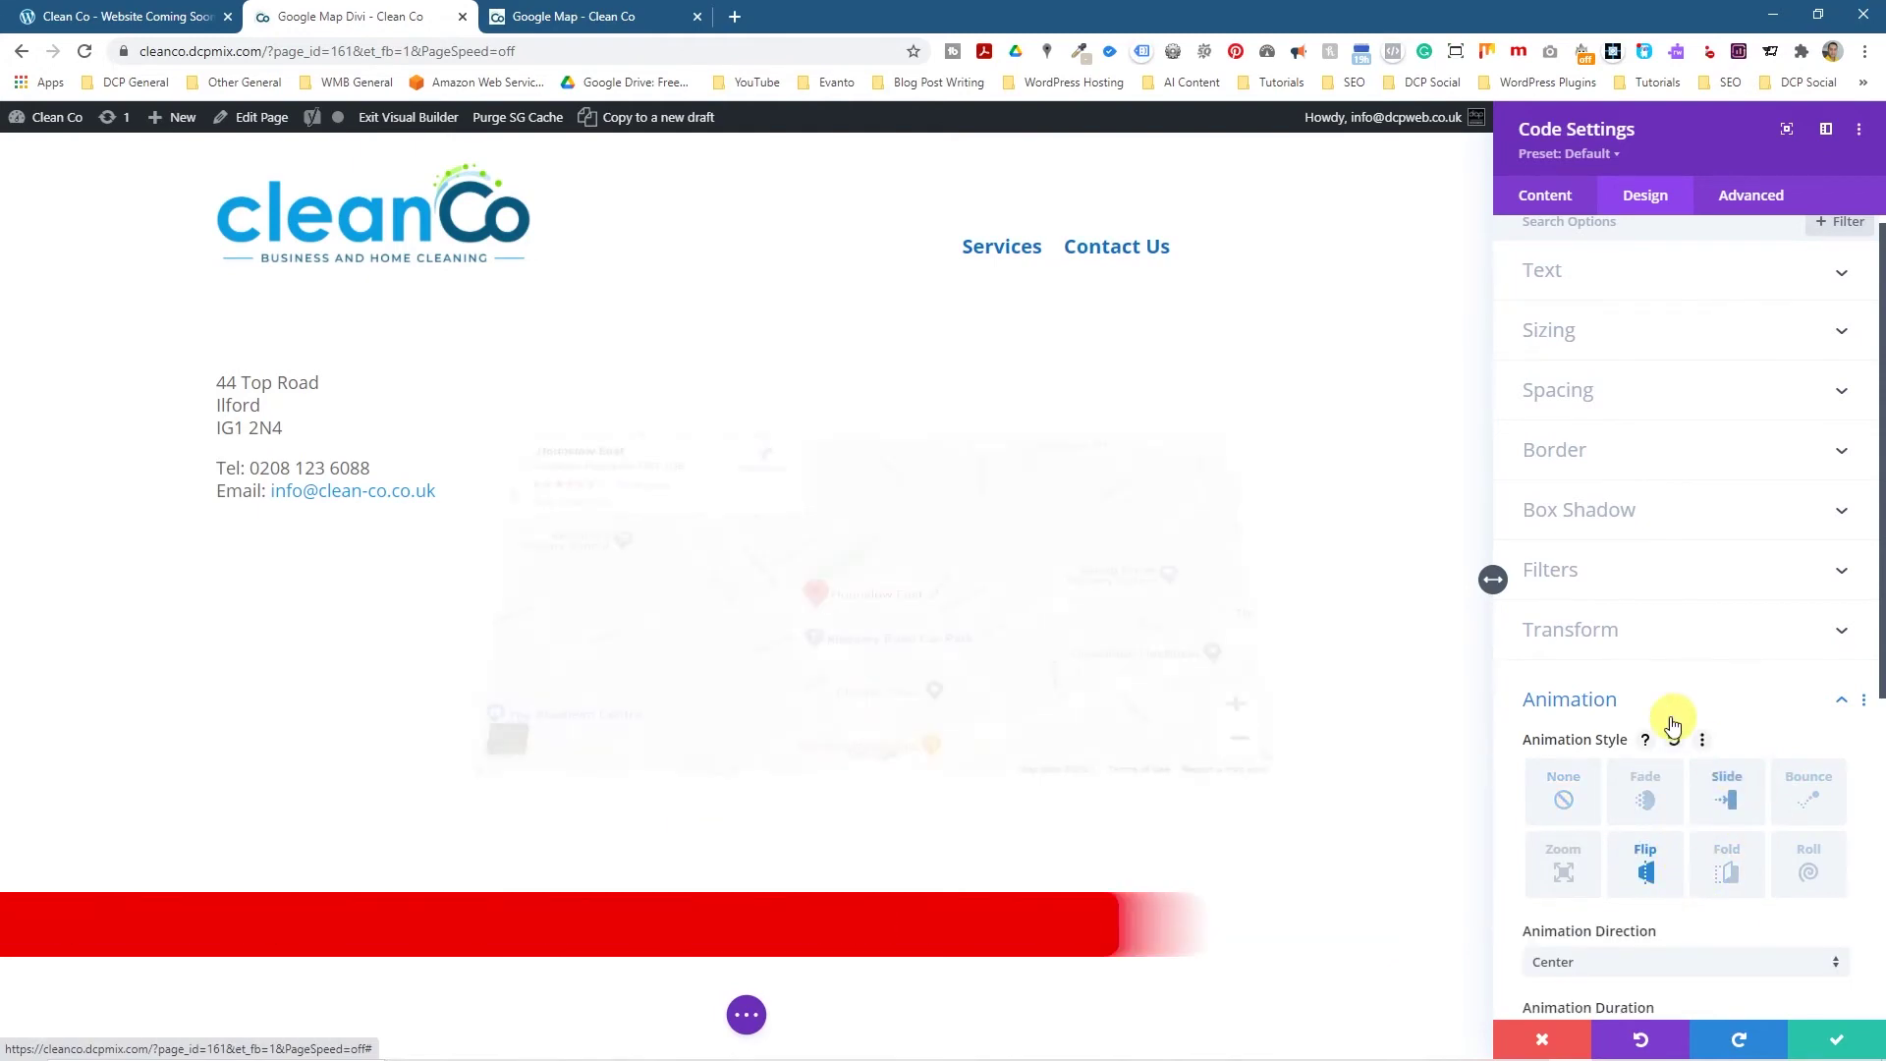
scroll(1631, 837, down, 4)
click(1570, 570)
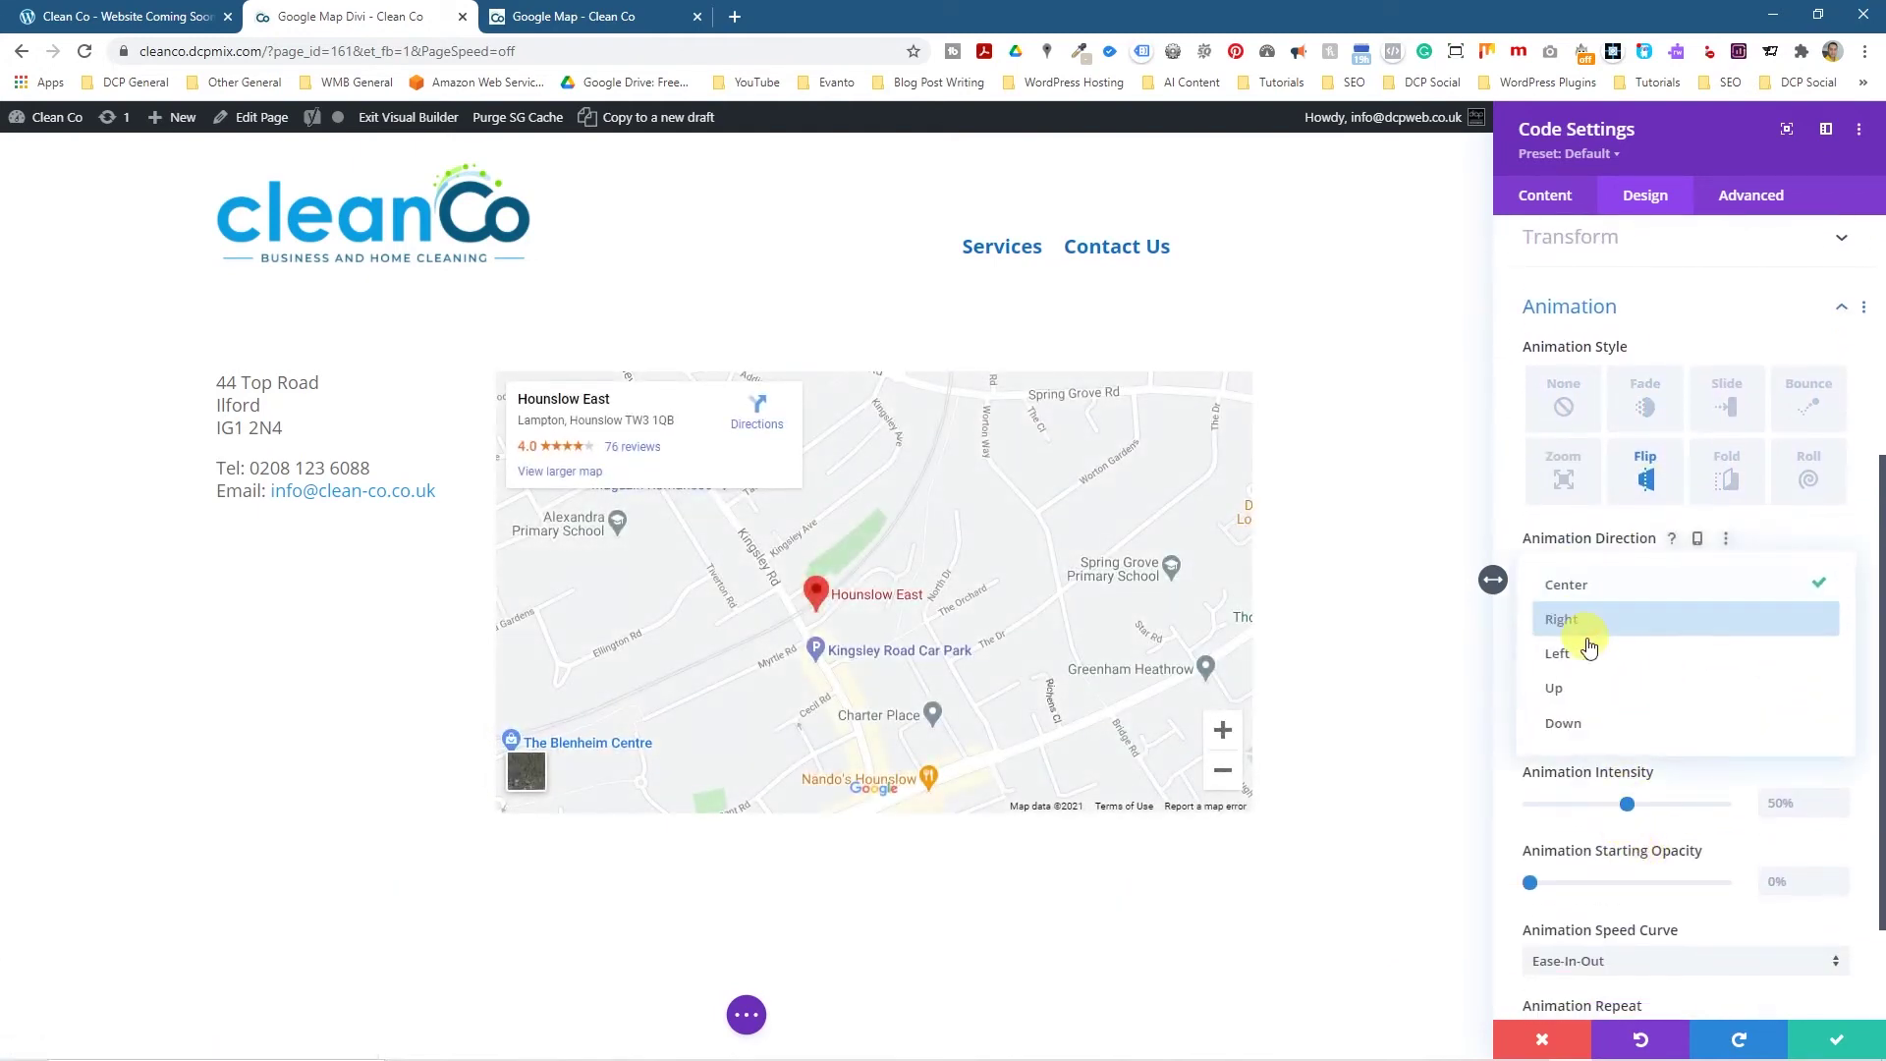
click(1596, 720)
click(1591, 565)
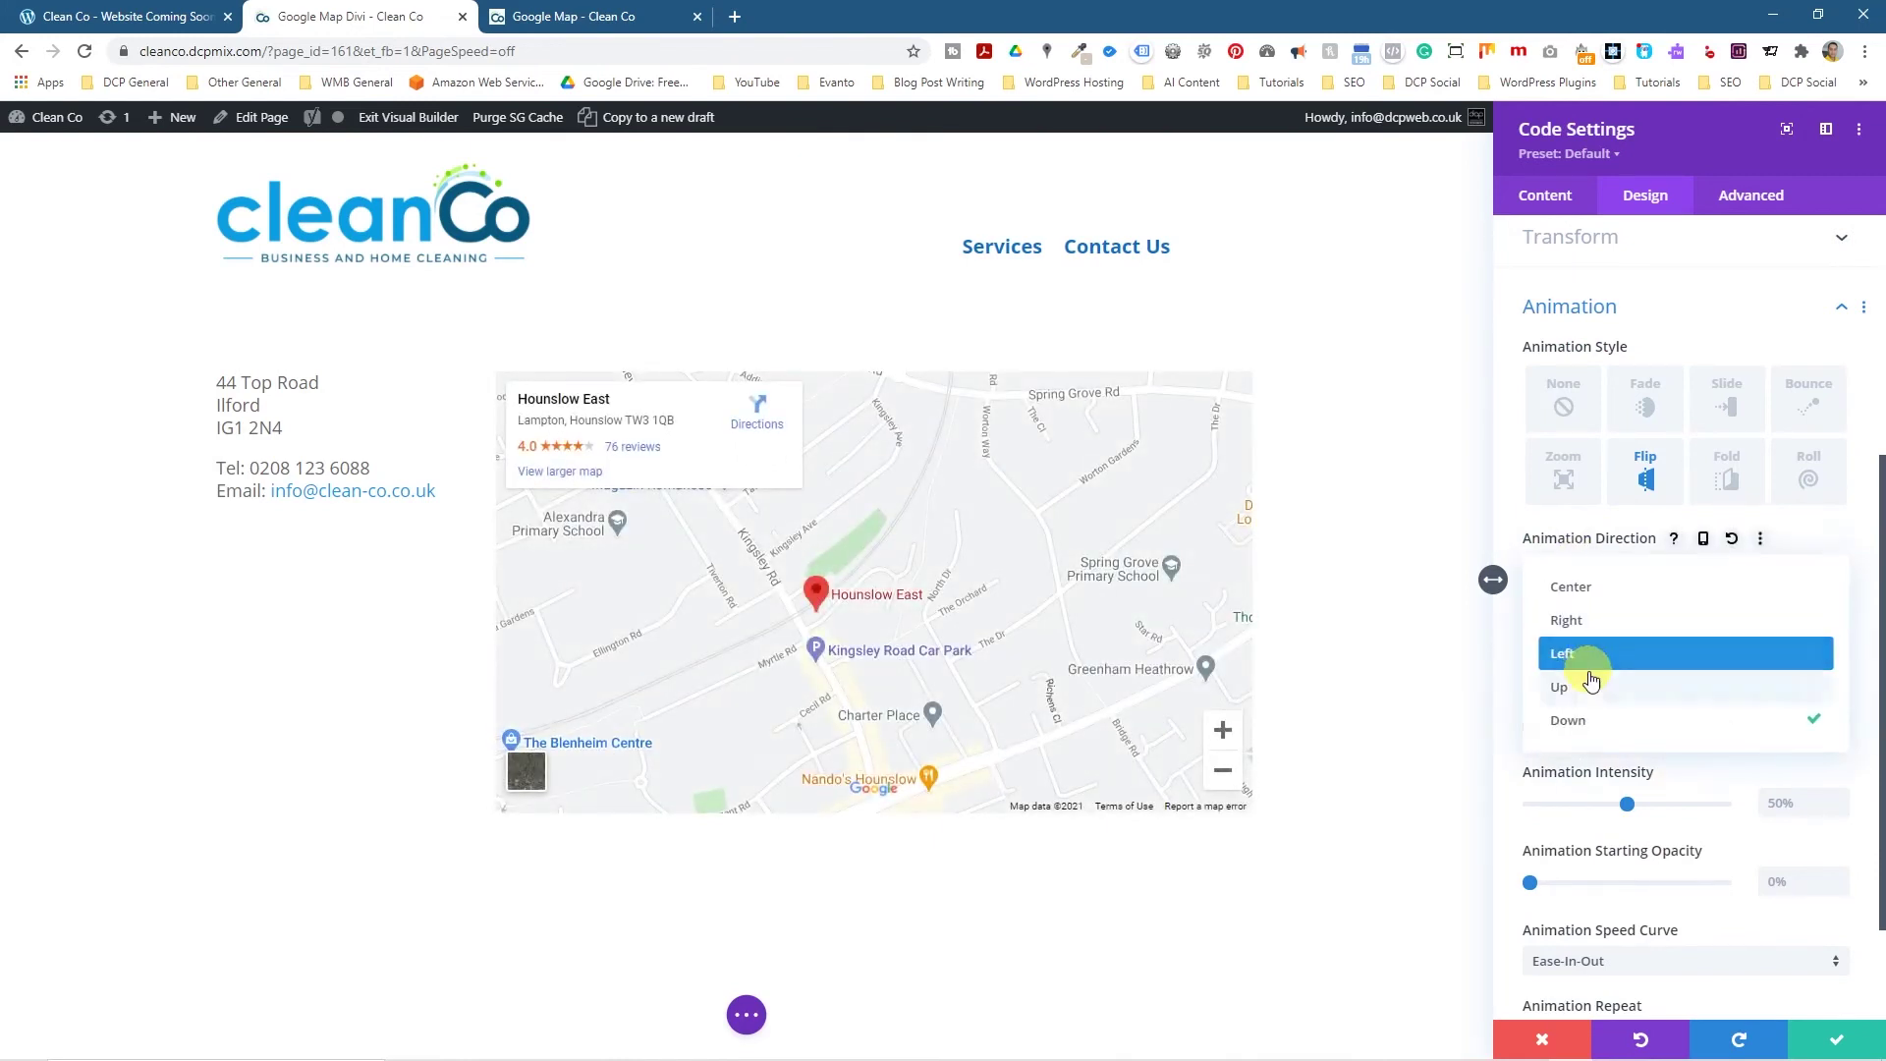
click(1594, 687)
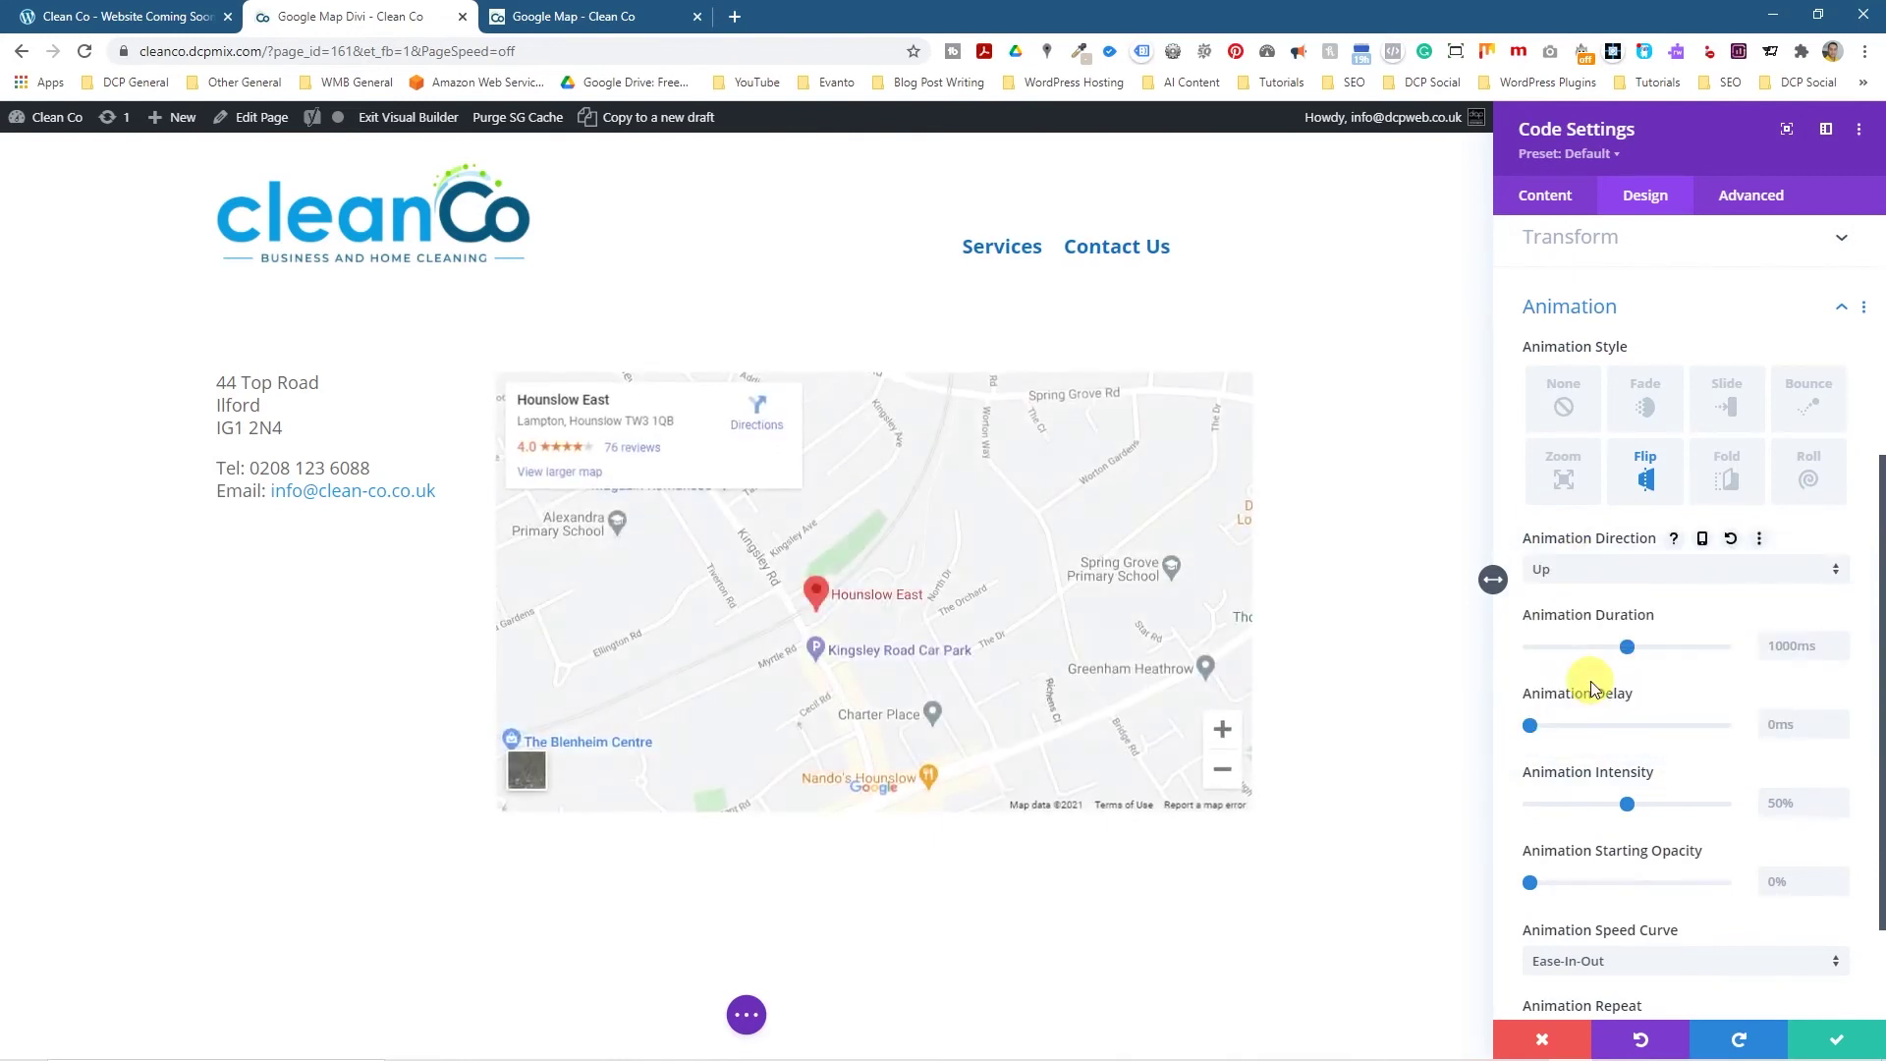
Switch the map animation to Fold with a 500ms delay and 80% intensity.
click(1726, 478)
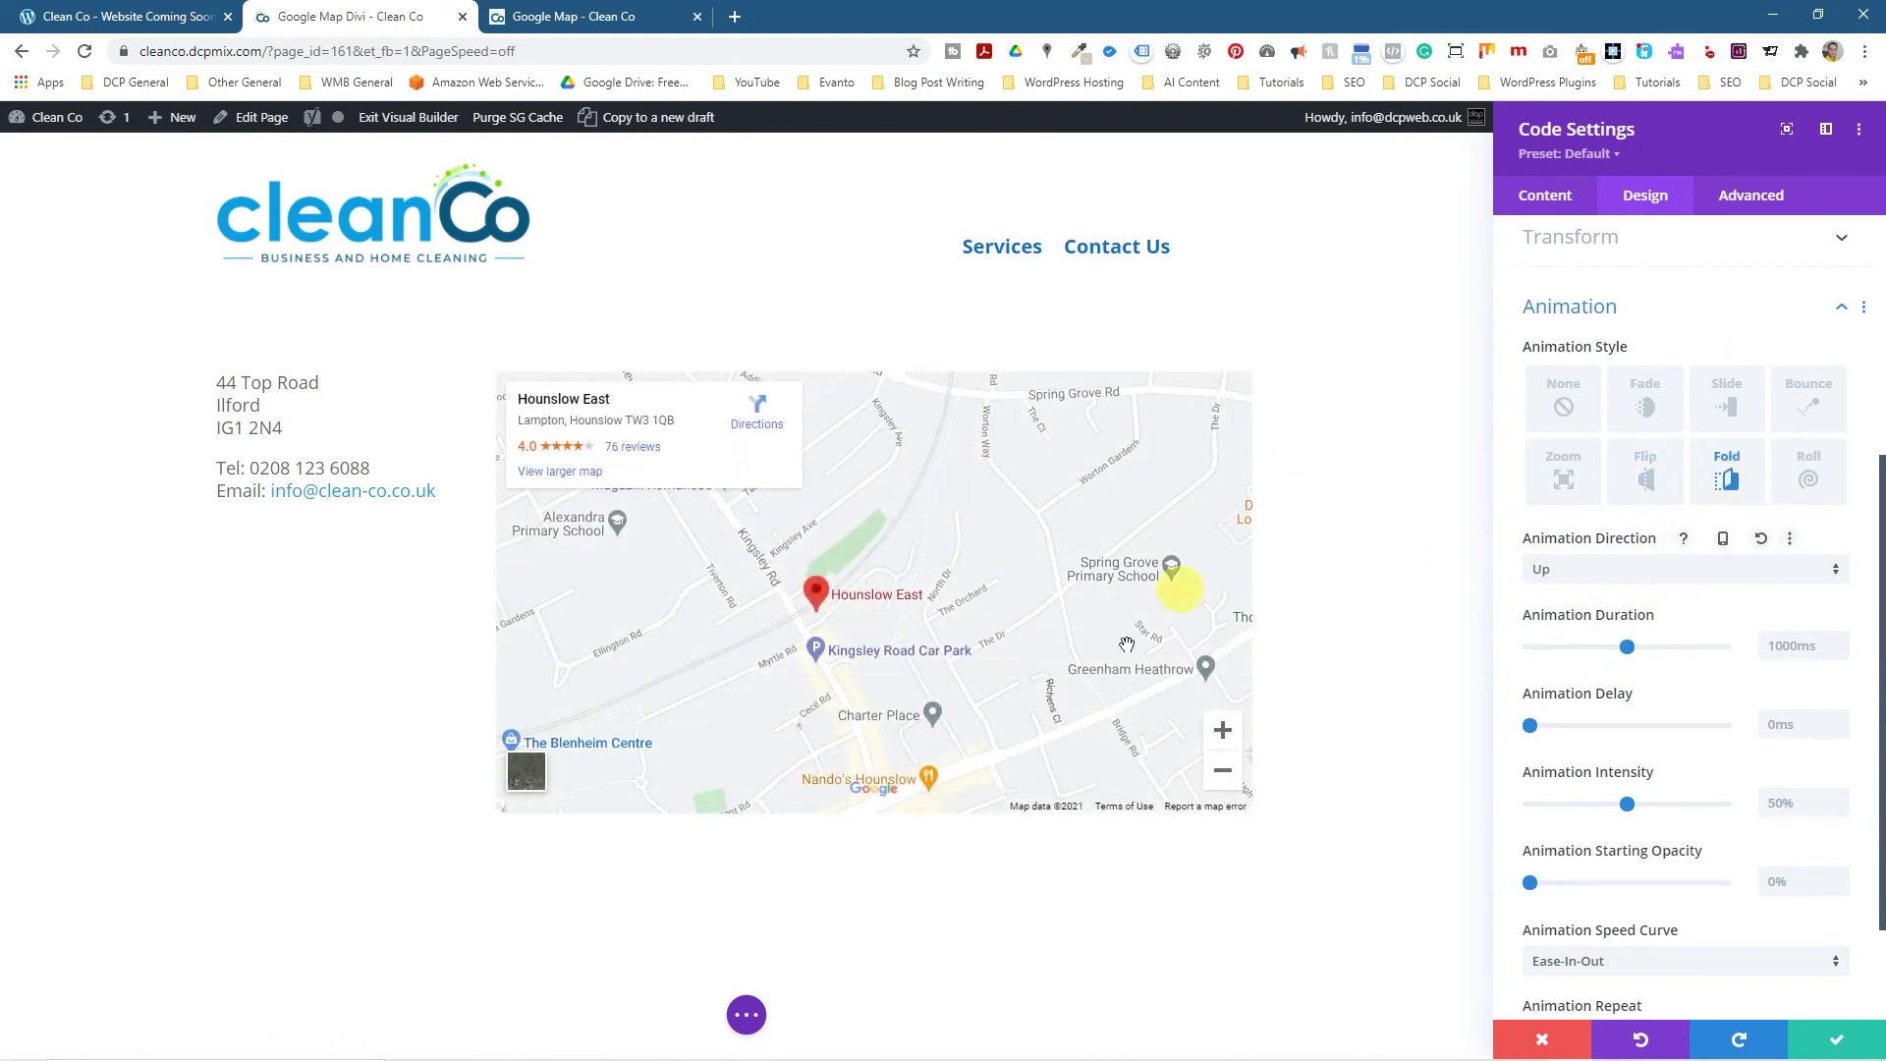
drag(1529, 727, 1556, 735)
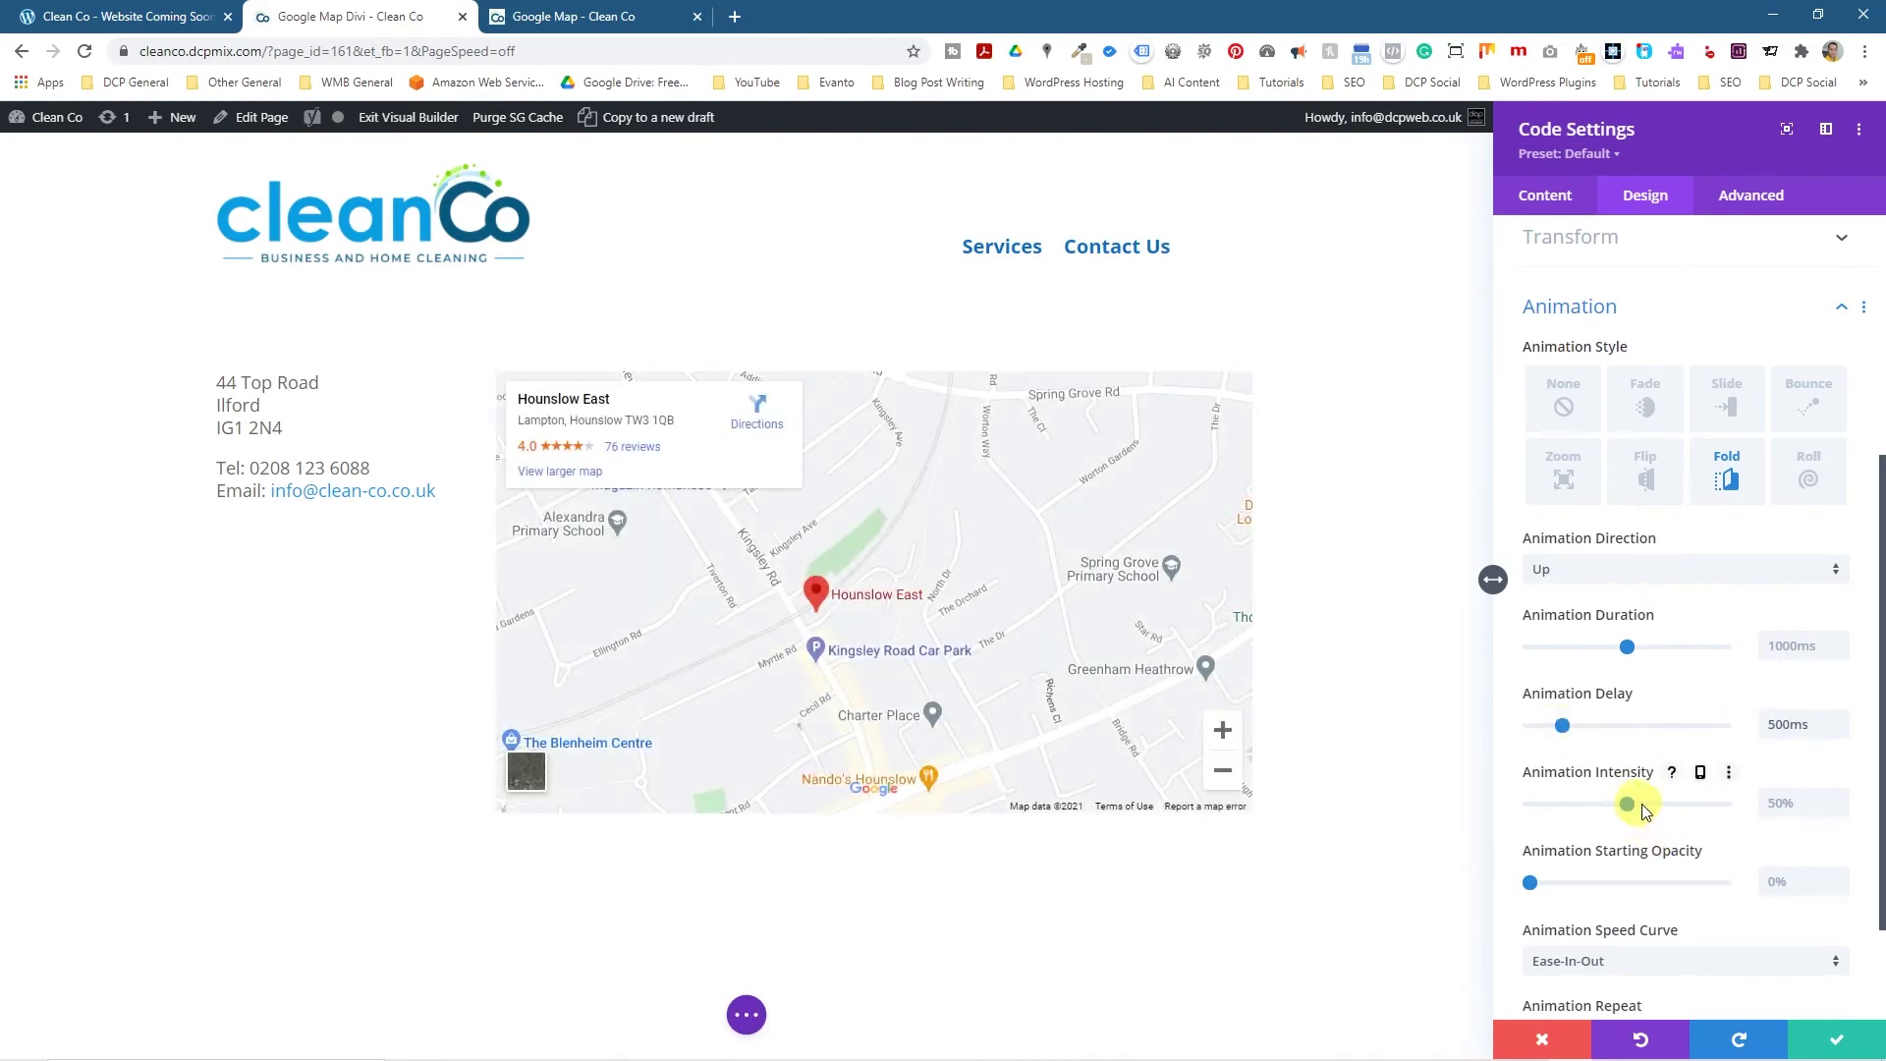
drag(1628, 805, 1686, 805)
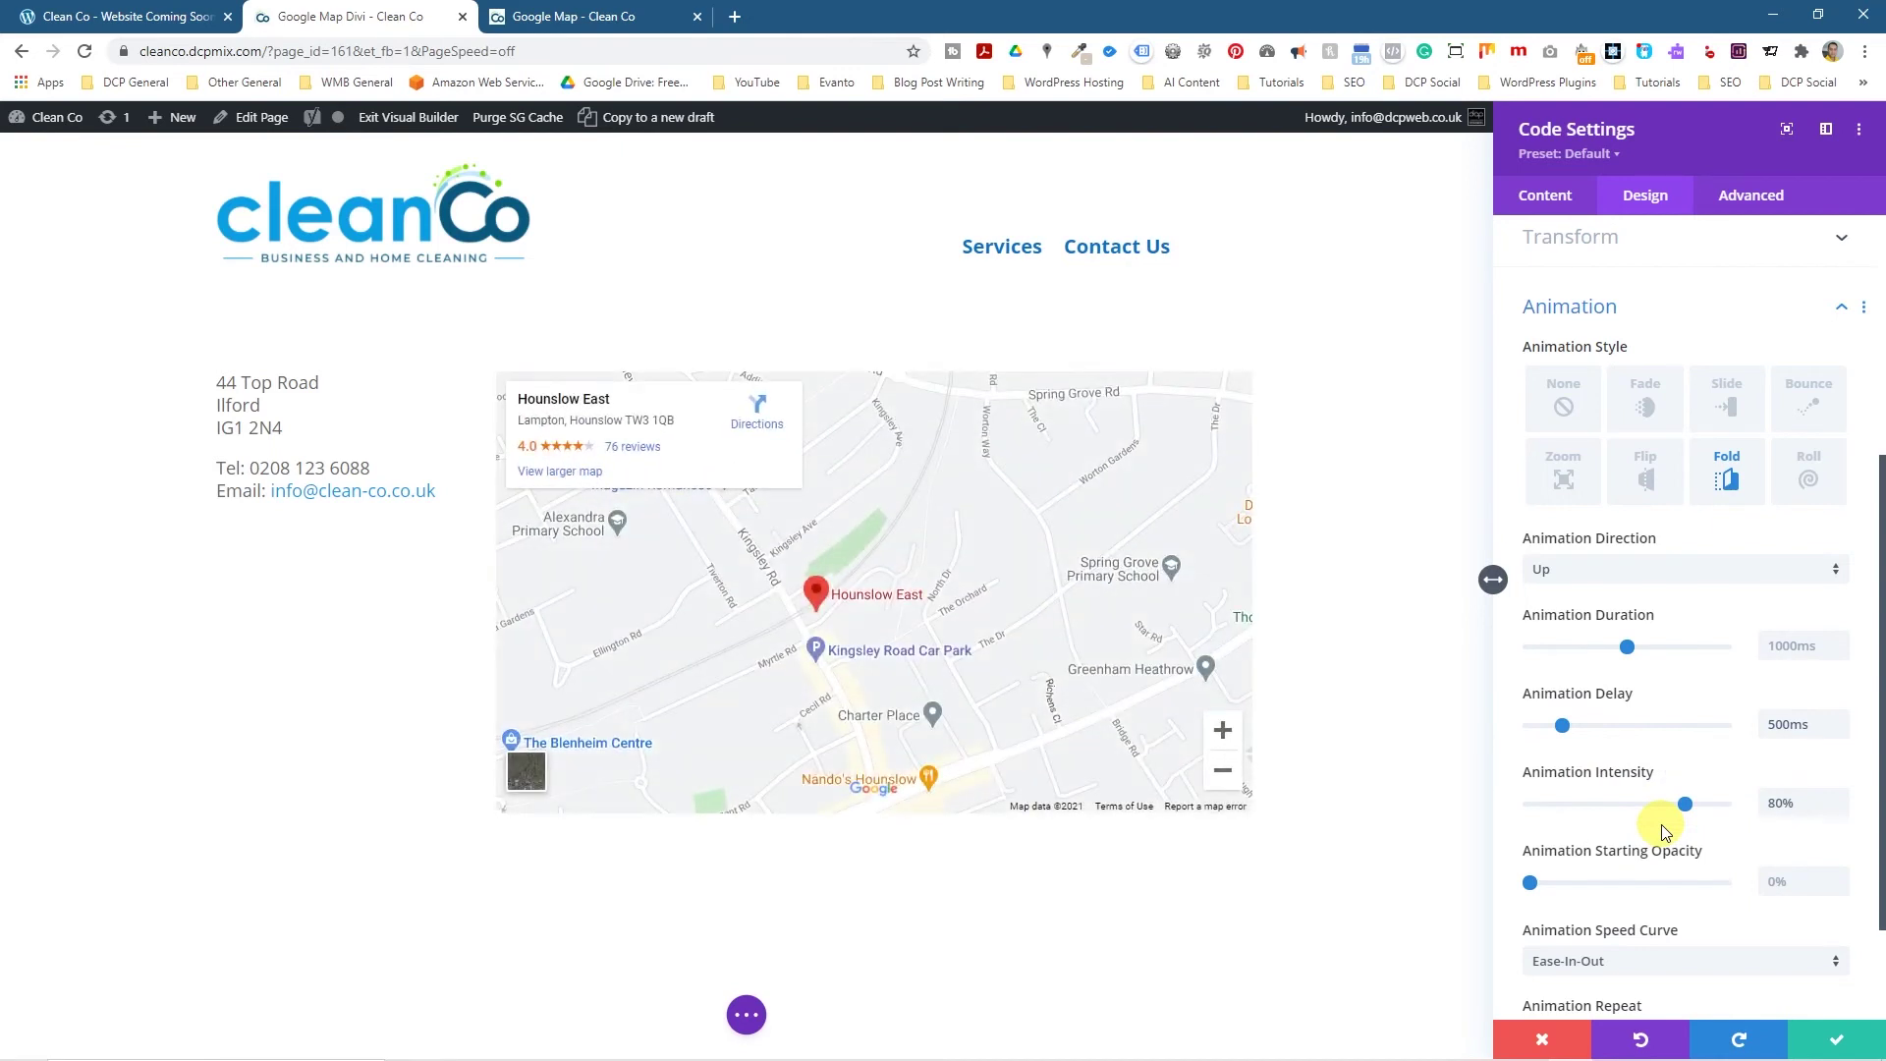
Save the Divi page, exit the builder, and reload the live page to replay the animations.
click(1838, 1043)
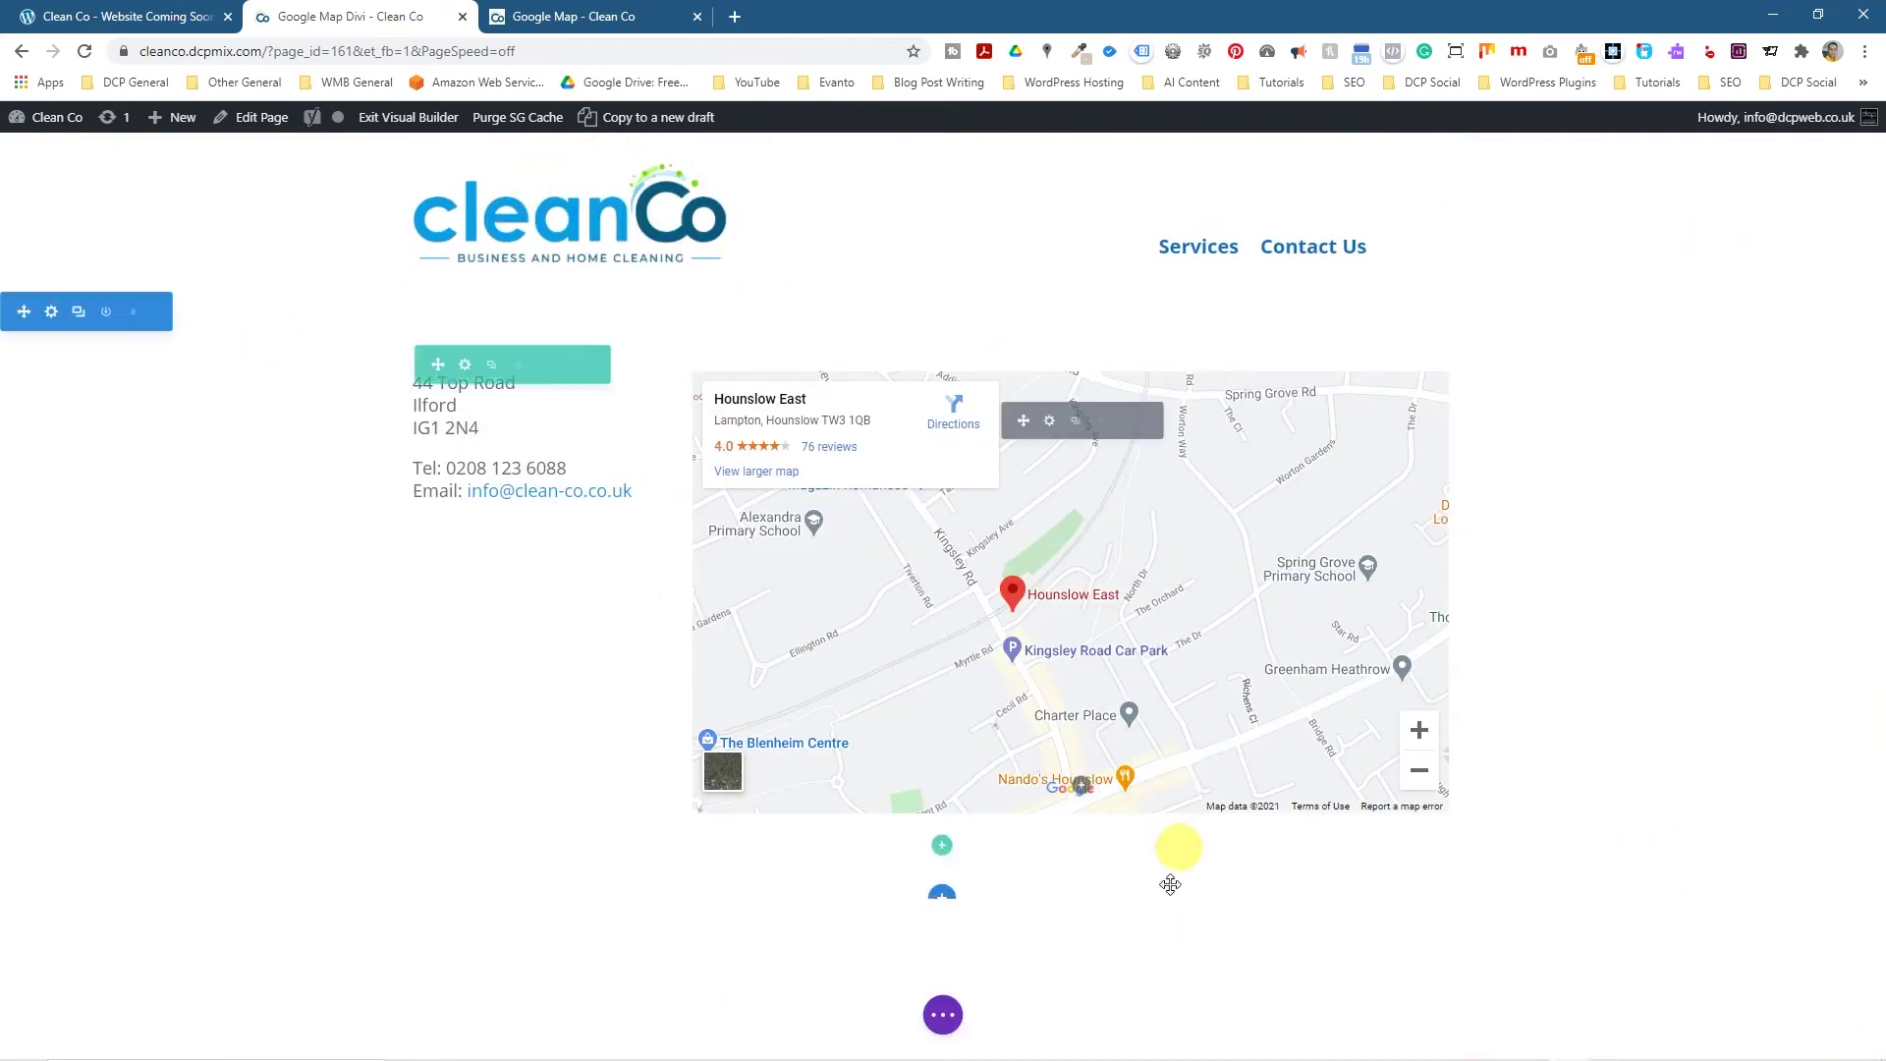
click(943, 1015)
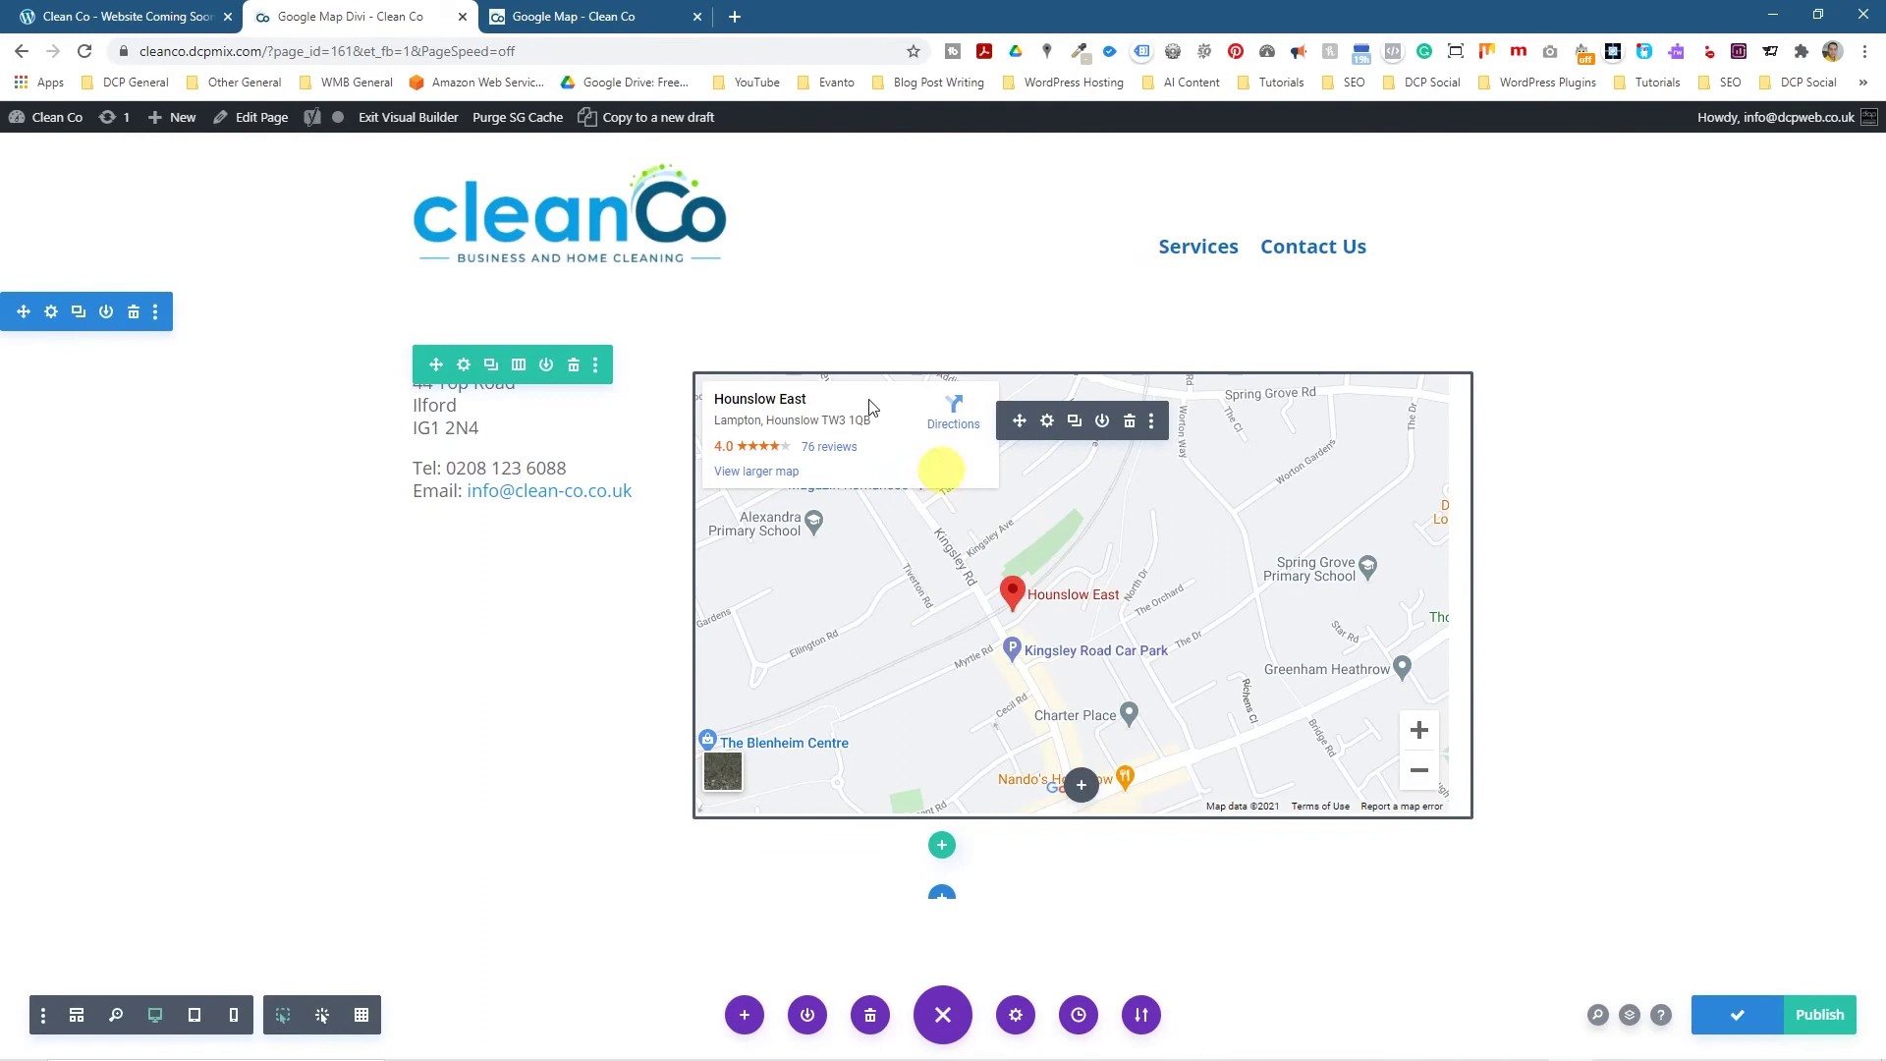
click(420, 131)
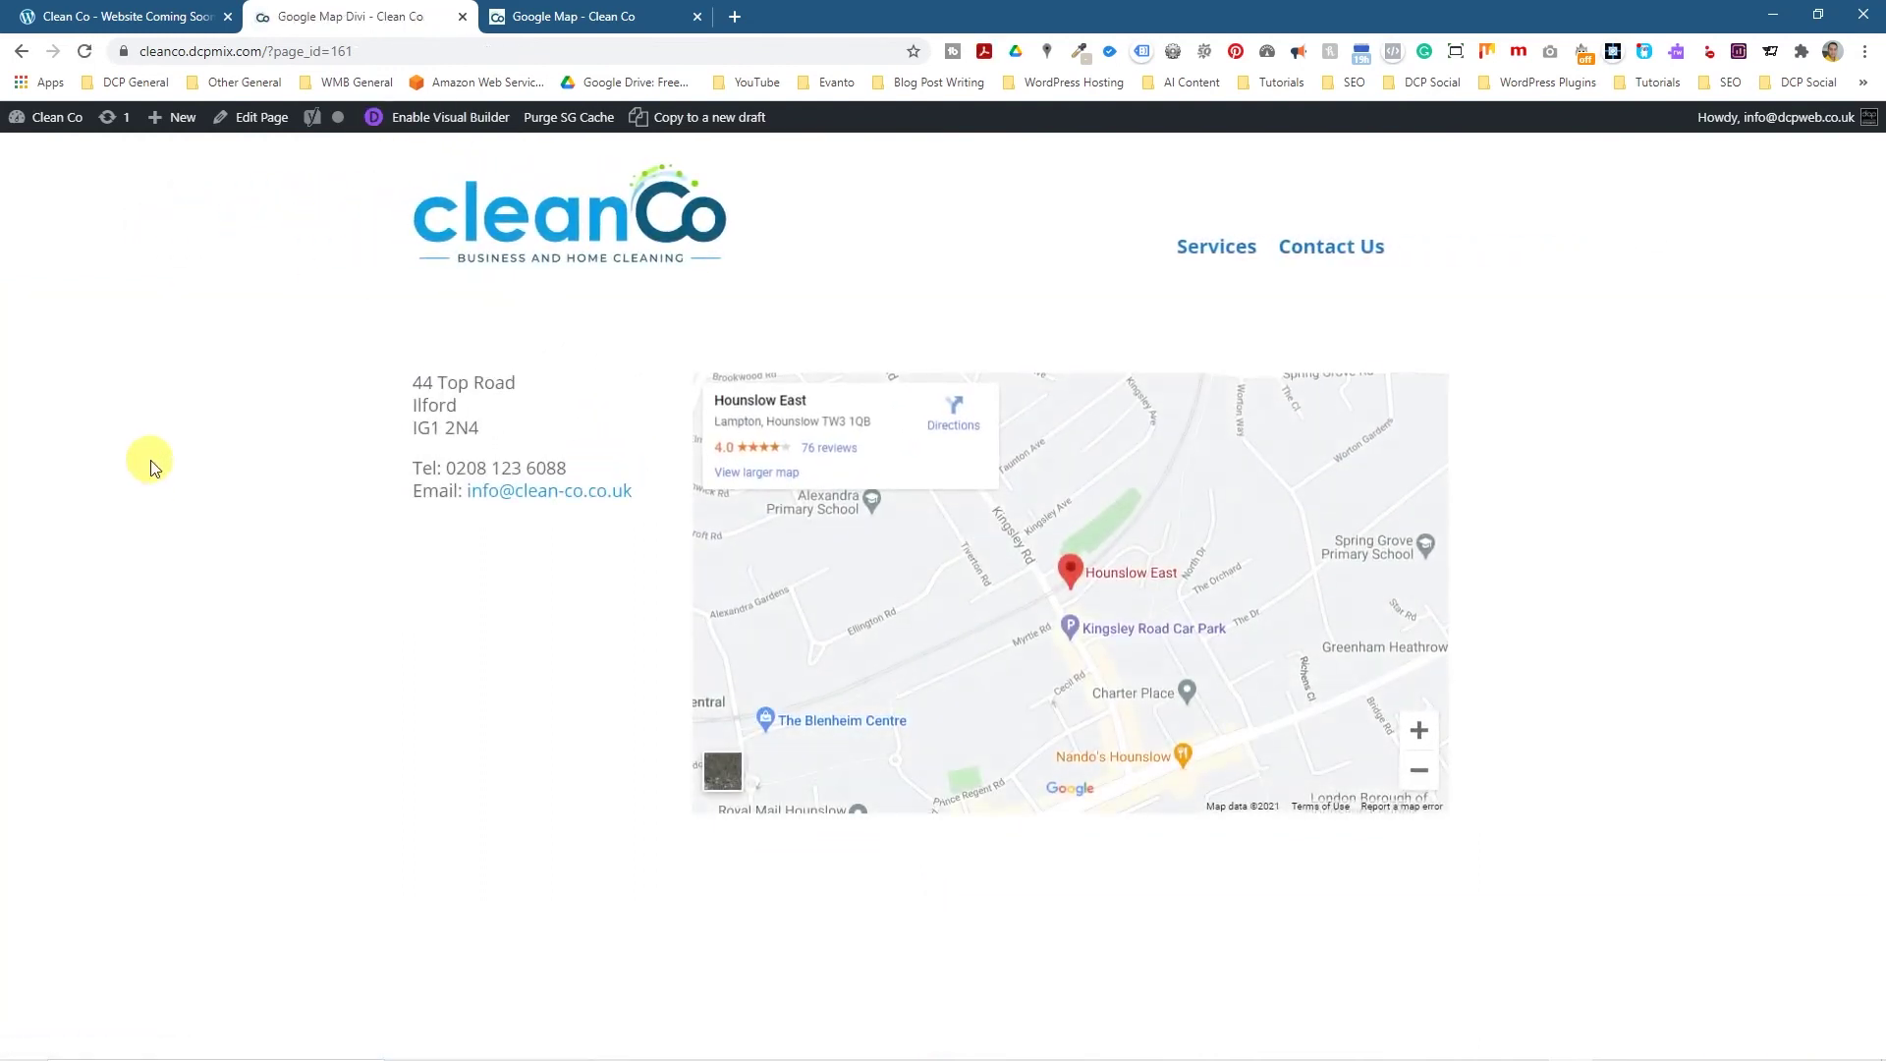
click(92, 50)
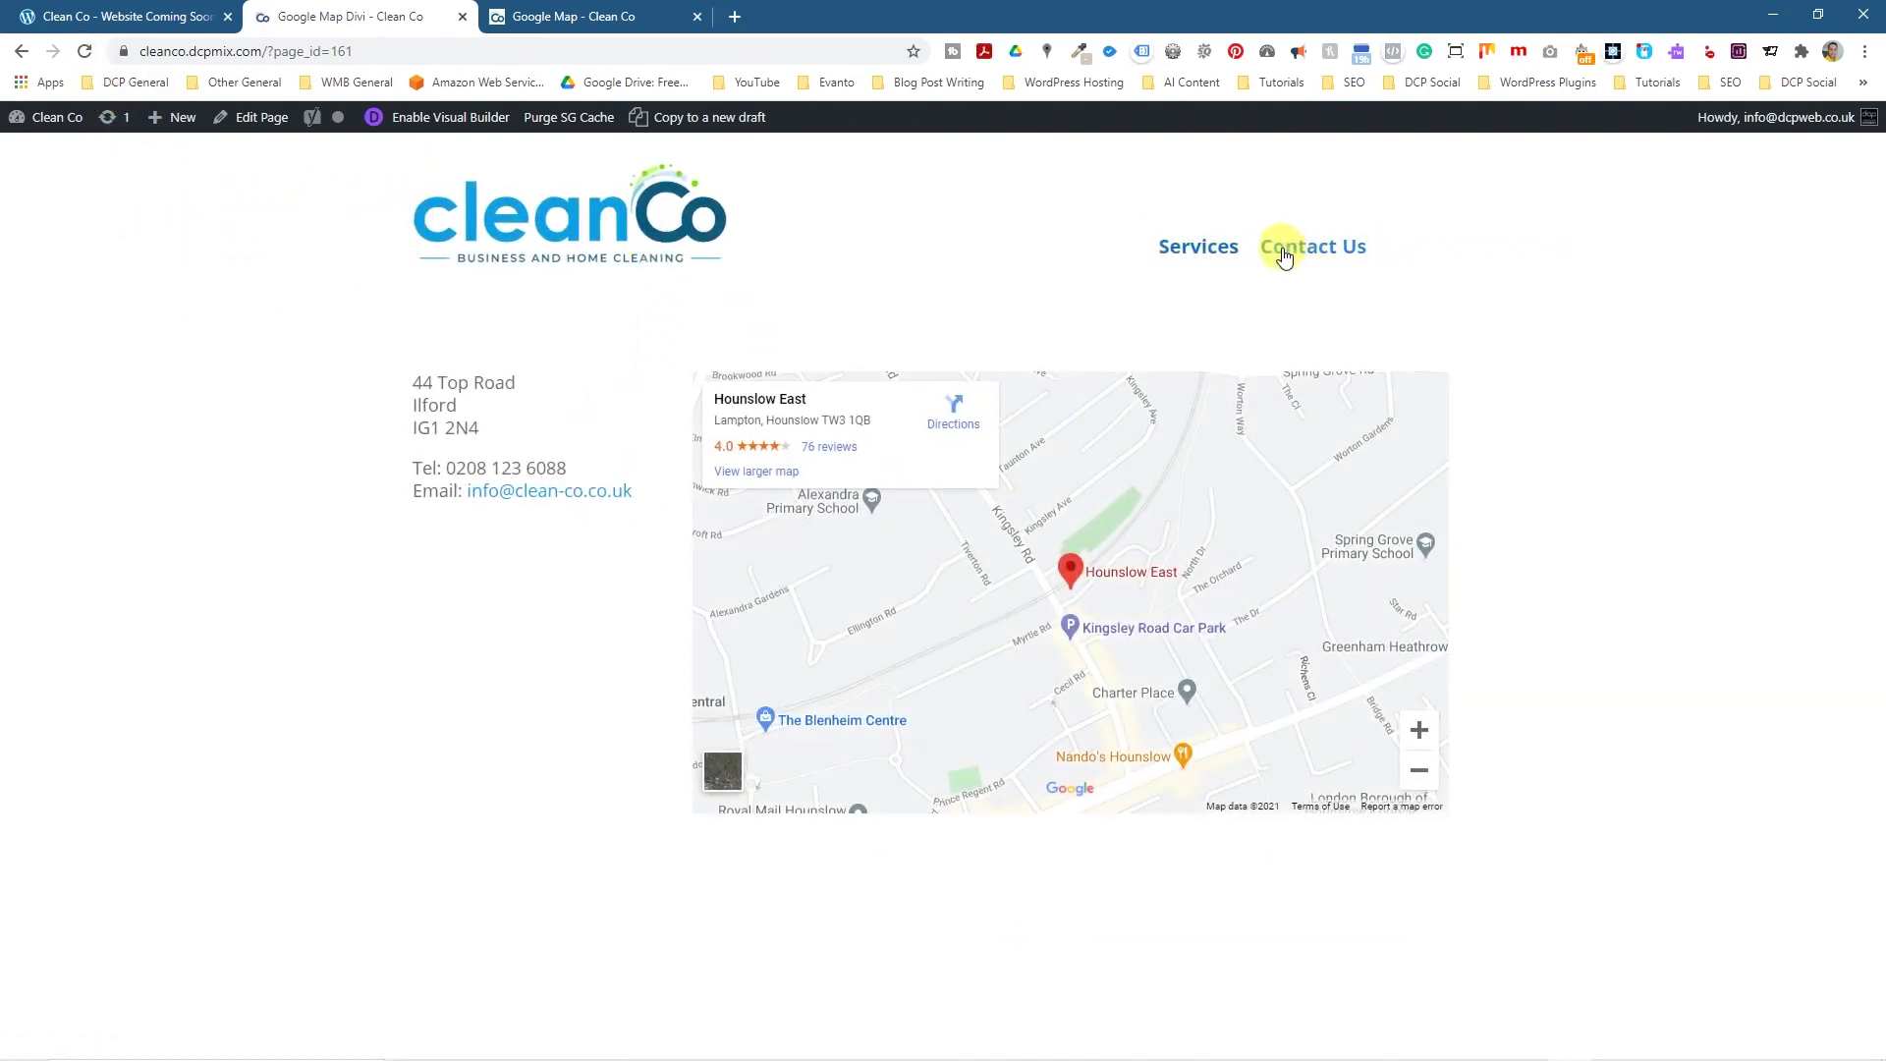
click(84, 50)
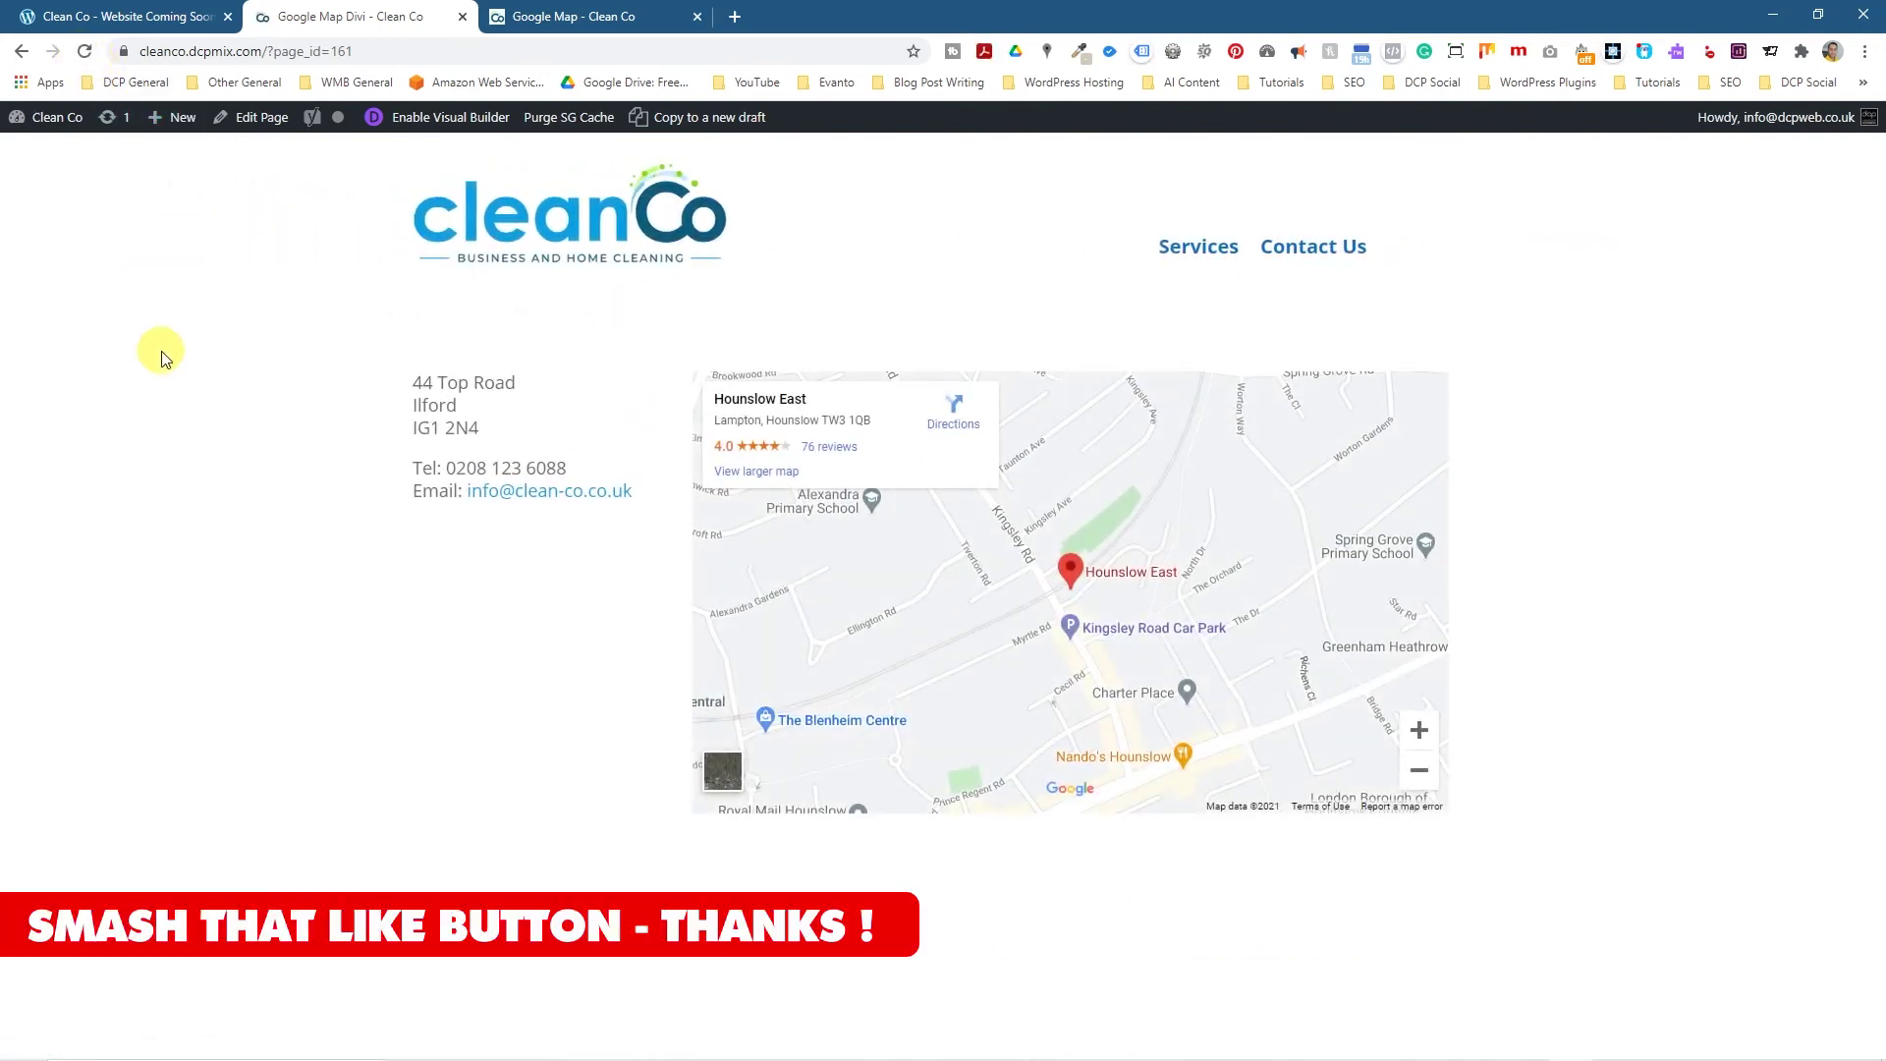
Compare the Divi map page with the Gutenberg-built Google Map page.
click(575, 17)
click(688, 483)
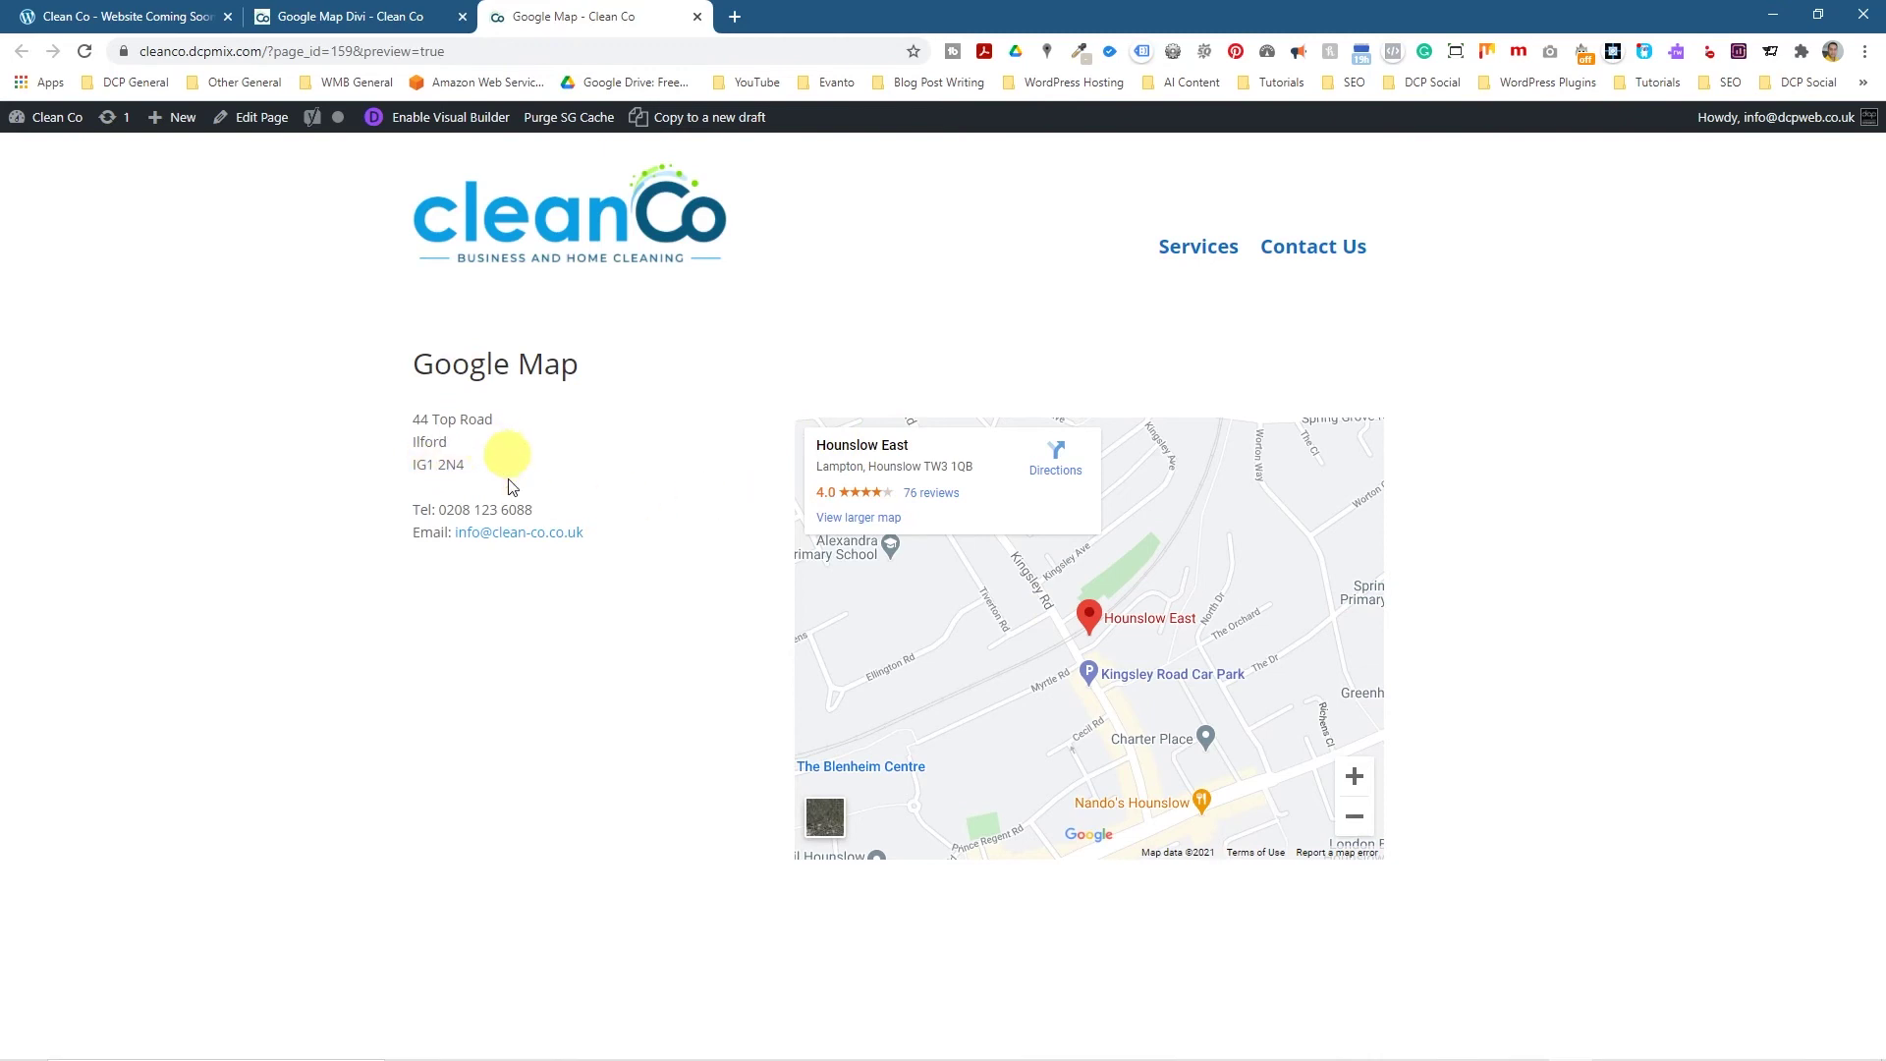
drag(425, 442, 526, 510)
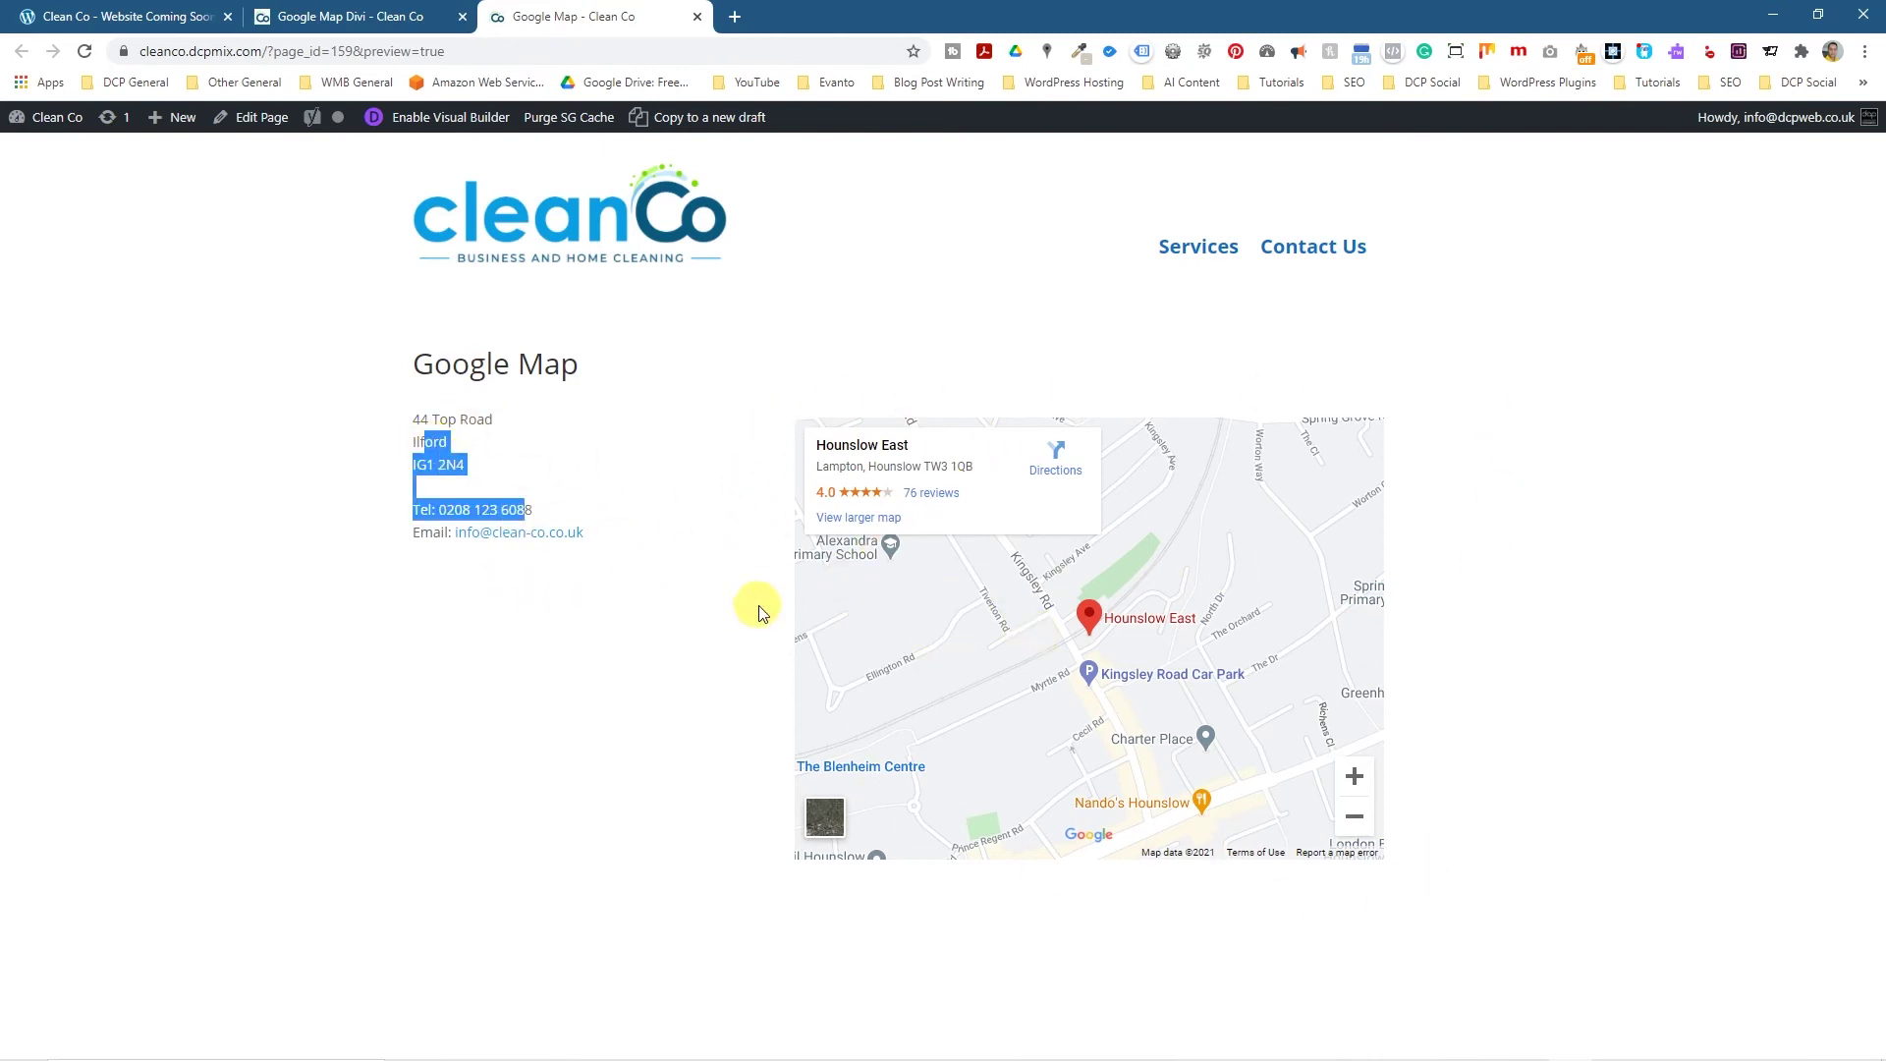
click(727, 464)
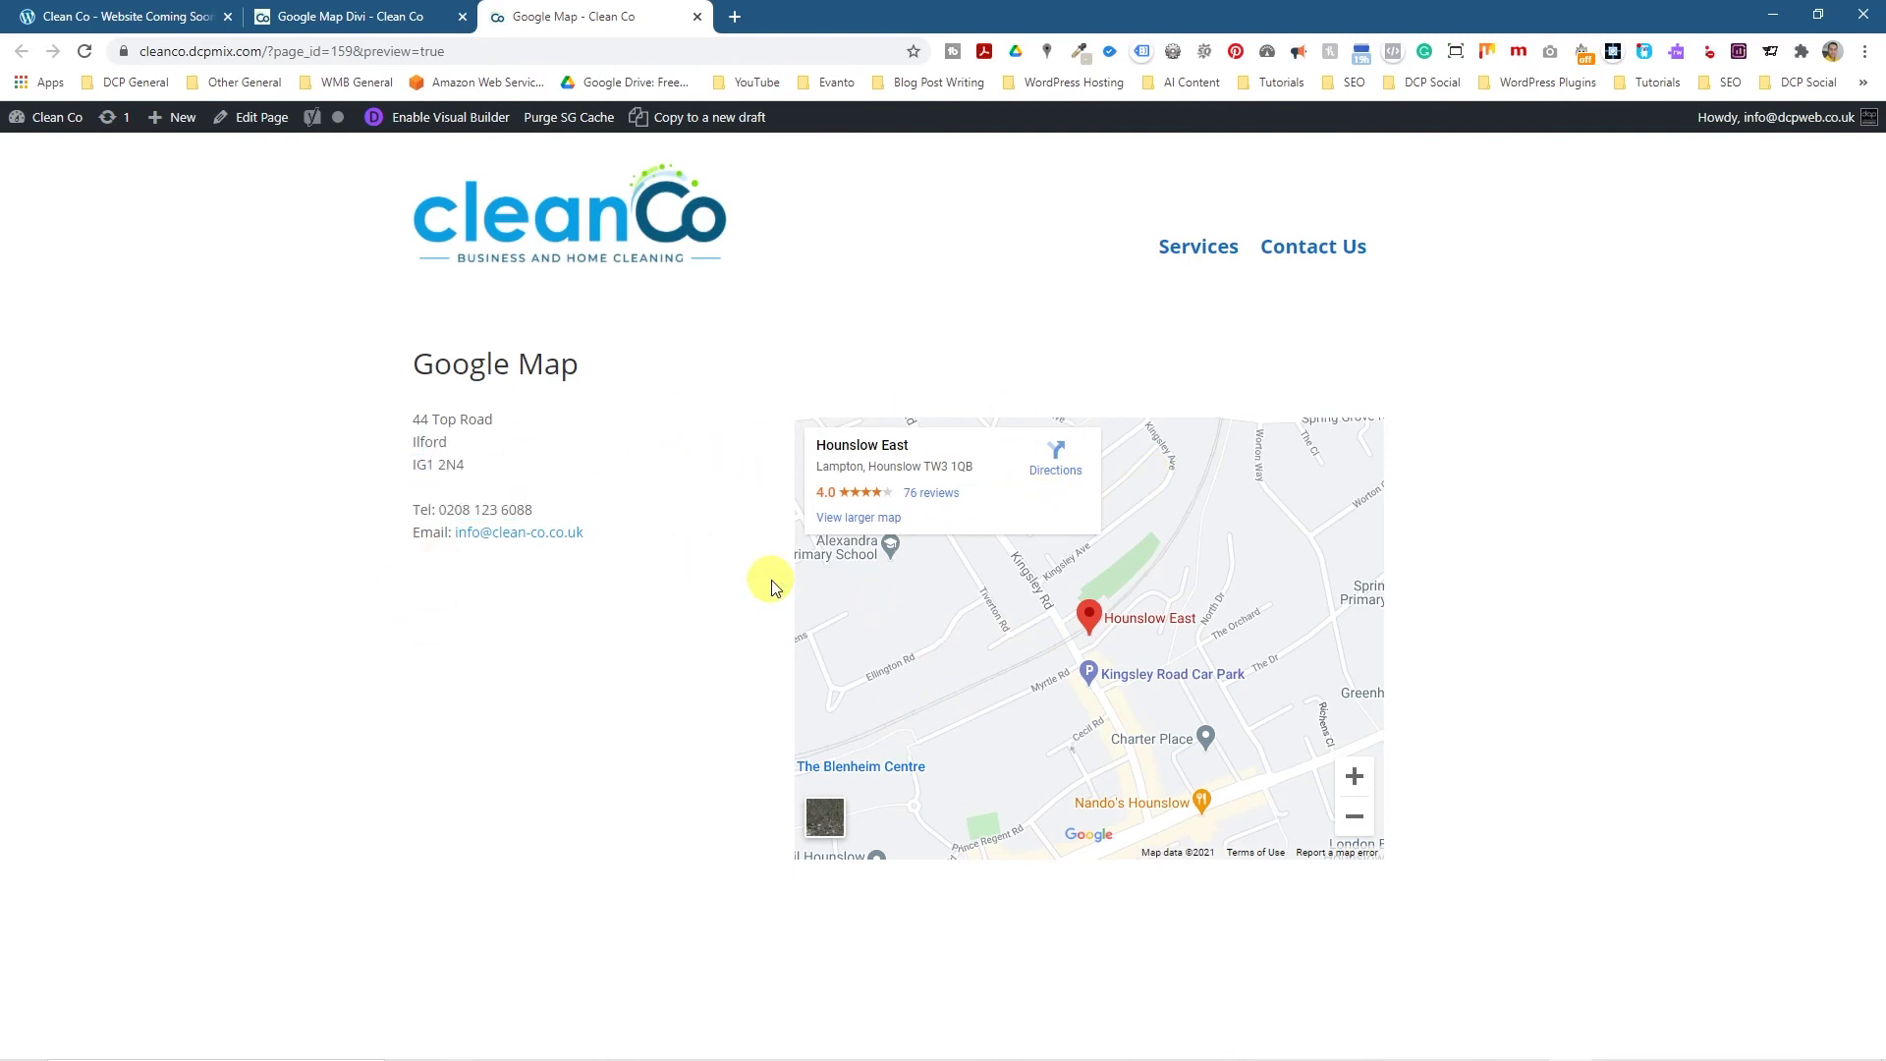
click(371, 31)
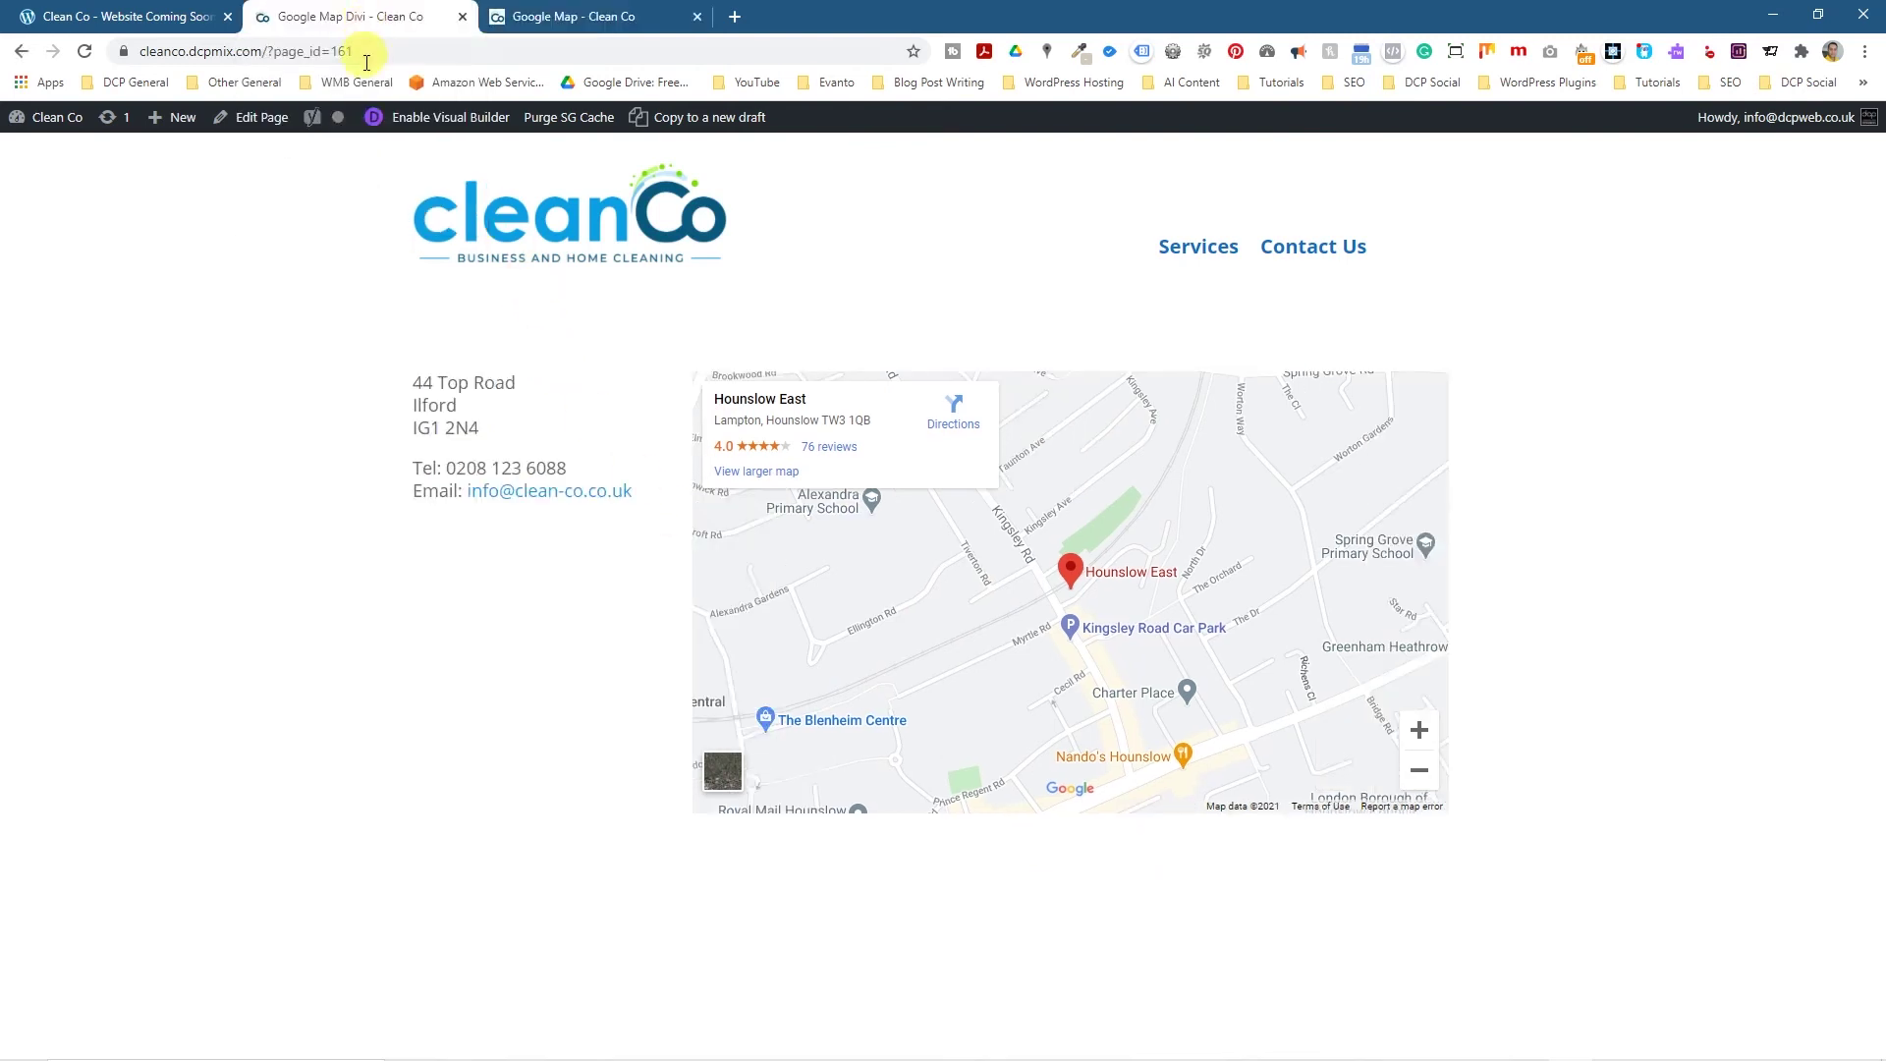
click(574, 22)
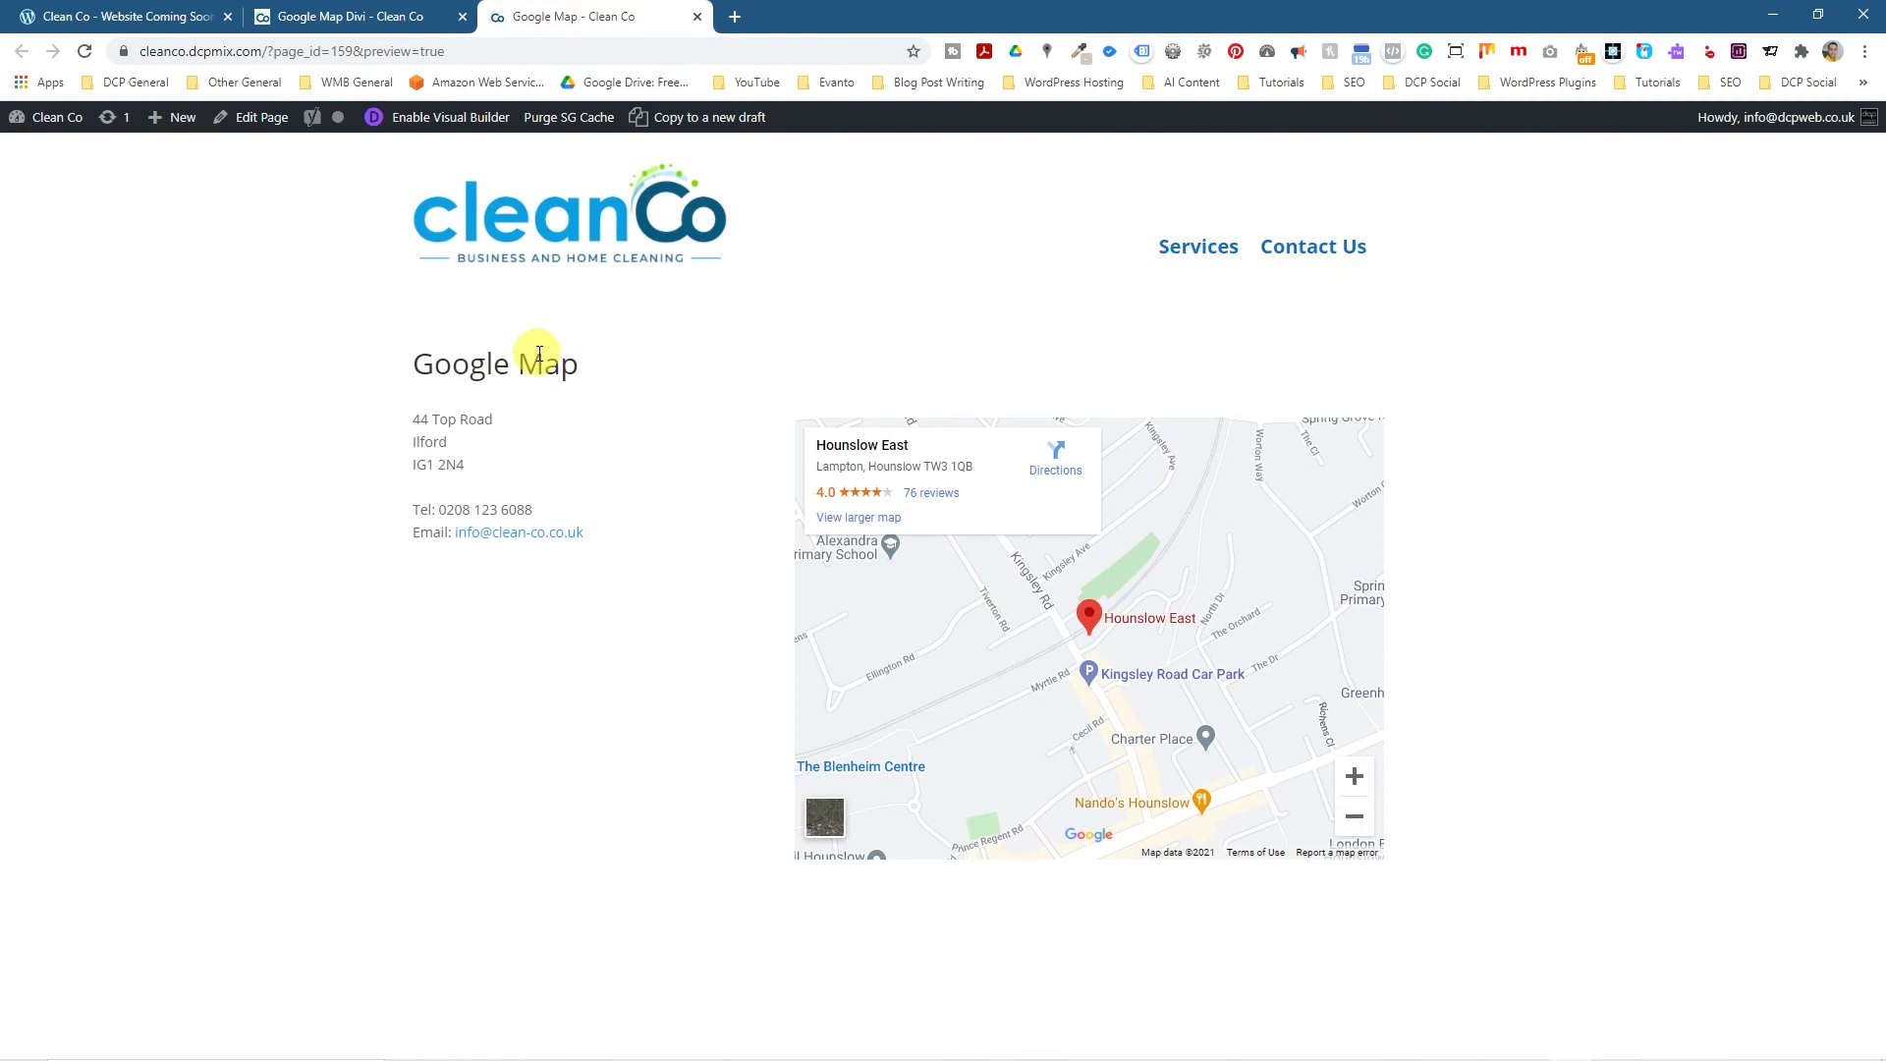
Close the Google Map Divi and Google Map tabs.
click(461, 18)
click(462, 17)
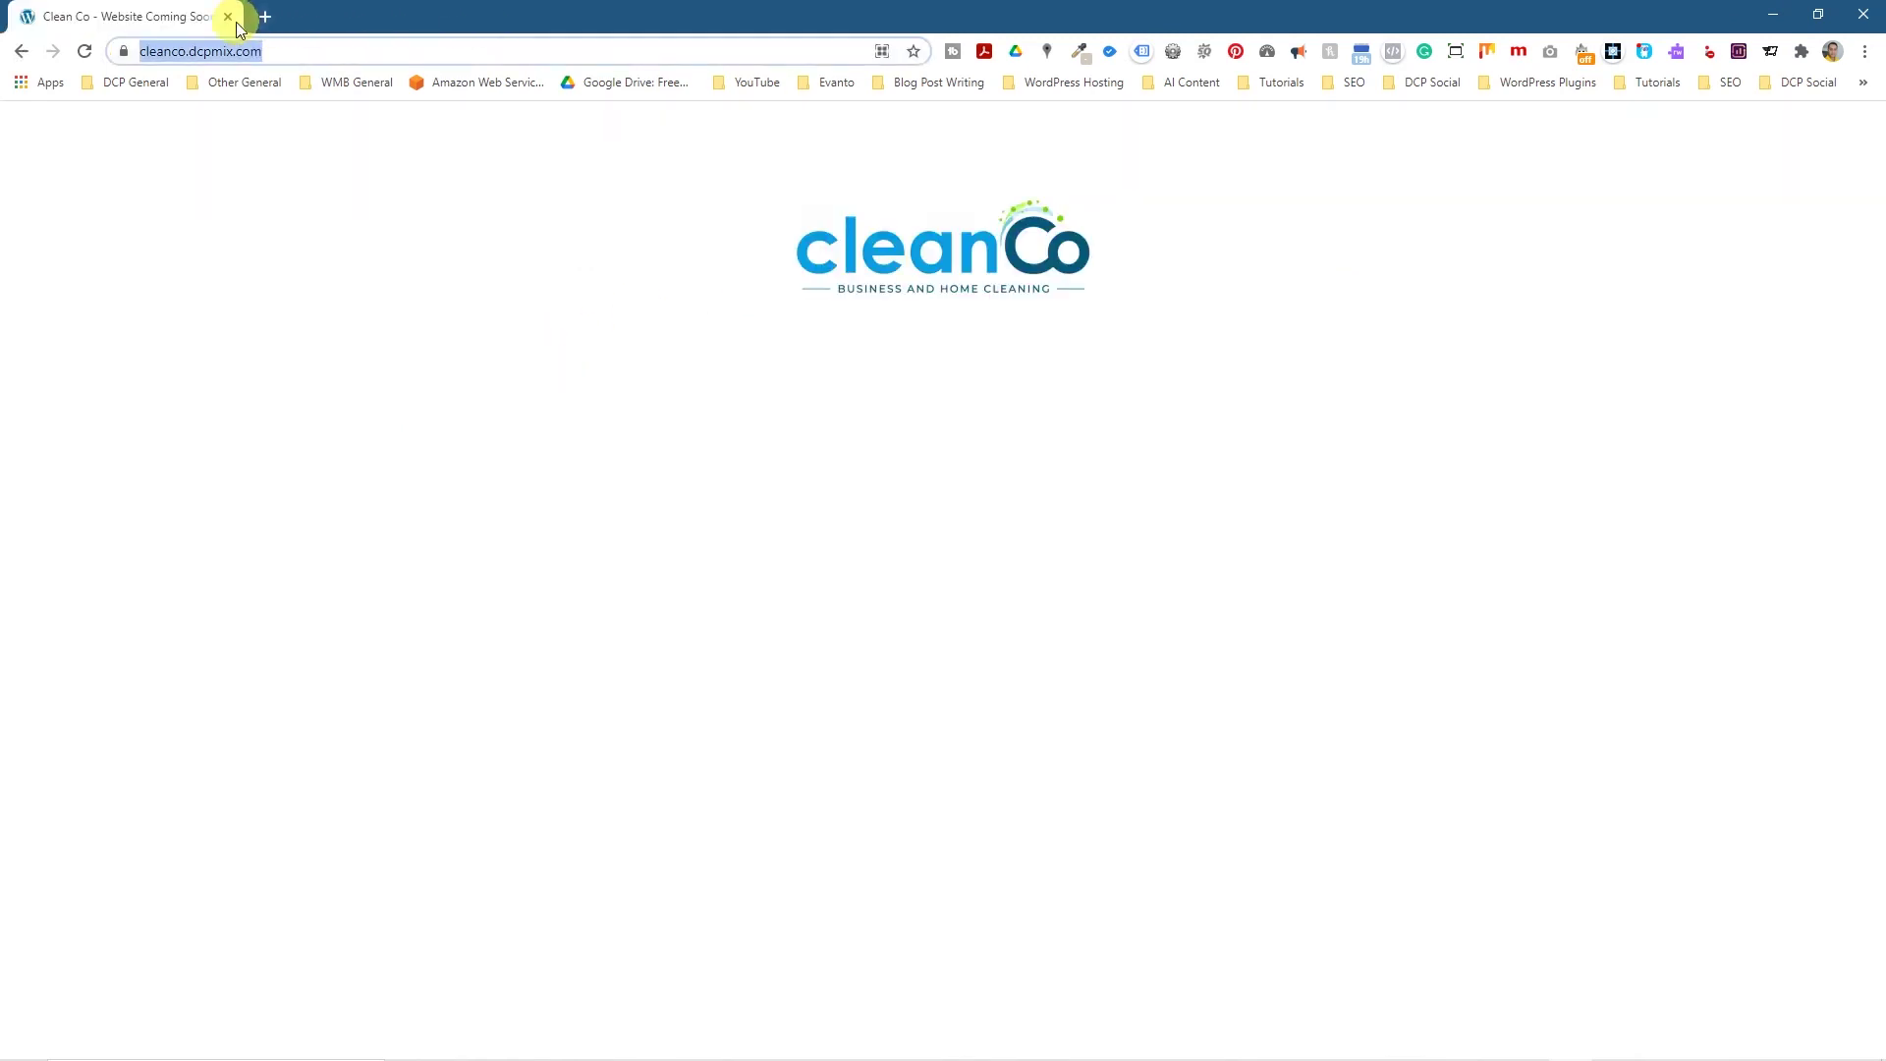